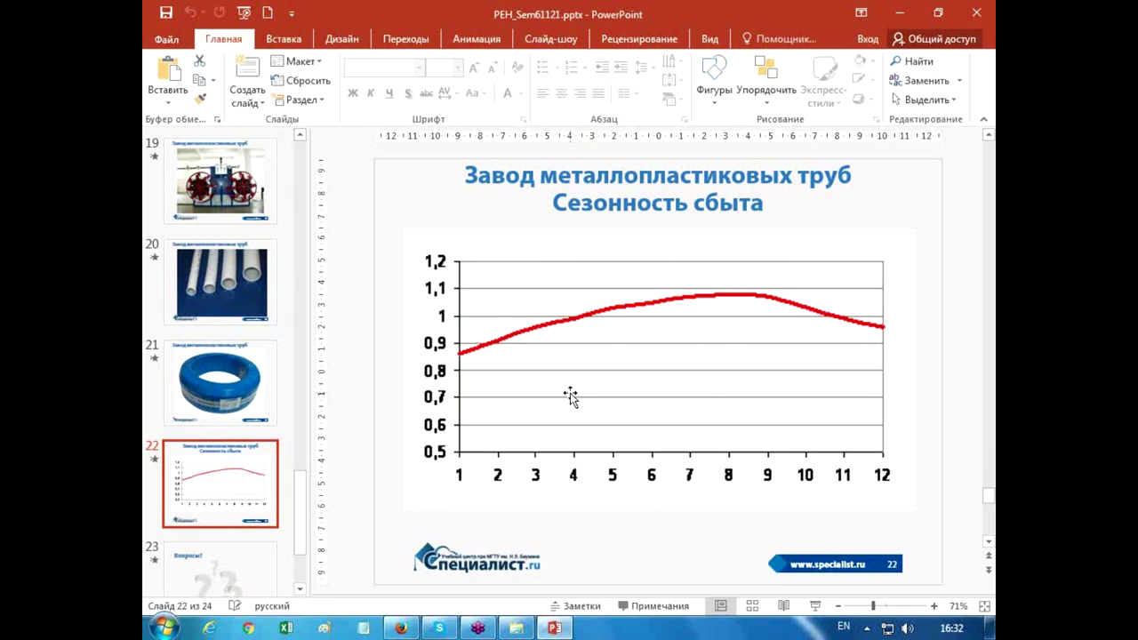
Step: Switch from the presentation to Project Expert and dismiss its trial version information
{"action": "left_click", "coordinate": [898, 12]}
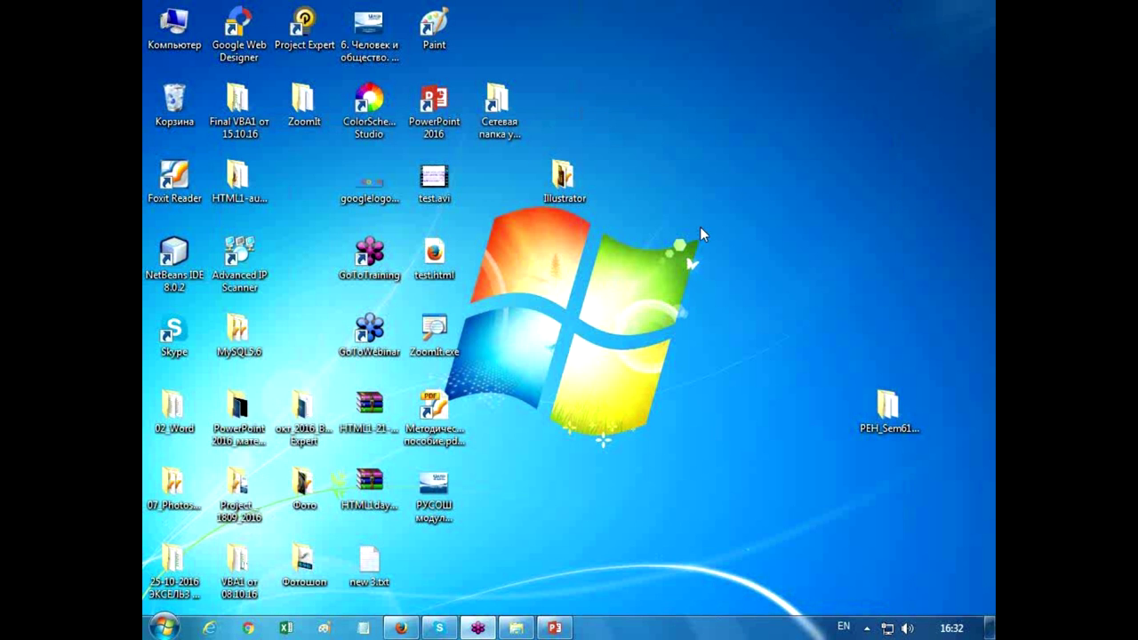
{"action": "double_click", "coordinate": [304, 27]}
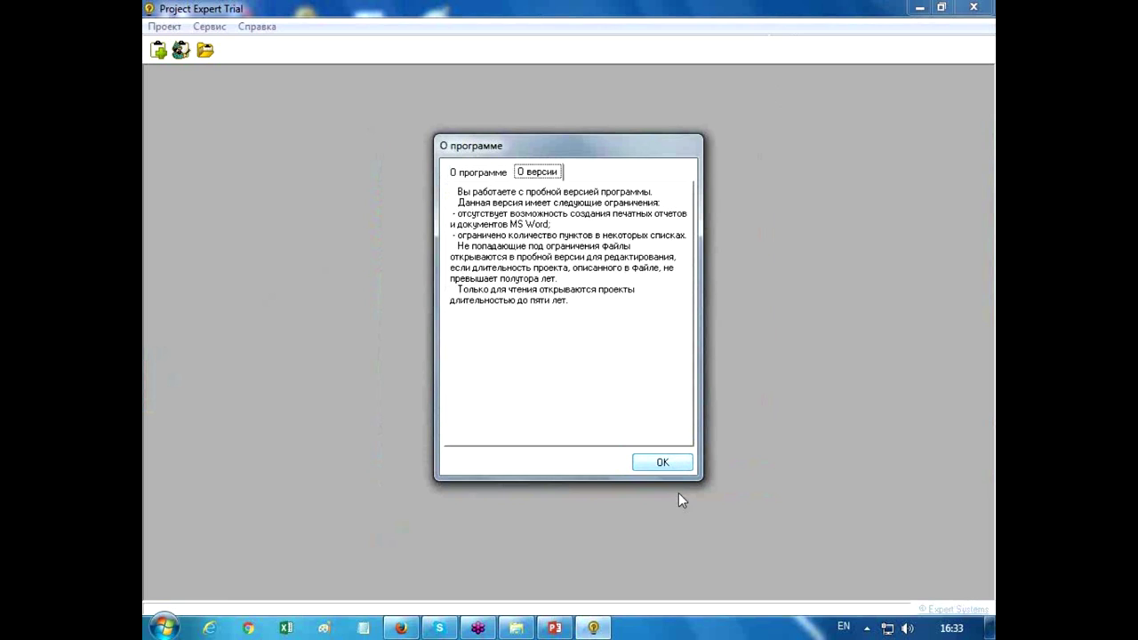
{"action": "left_click", "coordinate": [667, 463]}
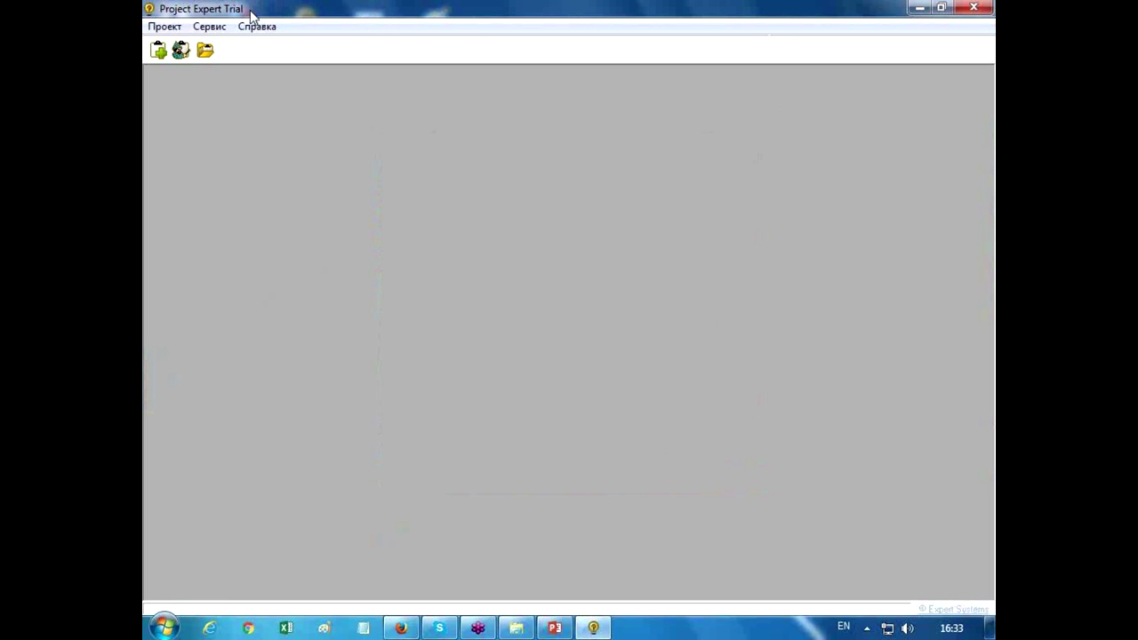
Step: Start a new project with start date 01.12.2017 and a duration of 1 year 6 months
{"action": "left_click", "coordinate": [172, 28]}
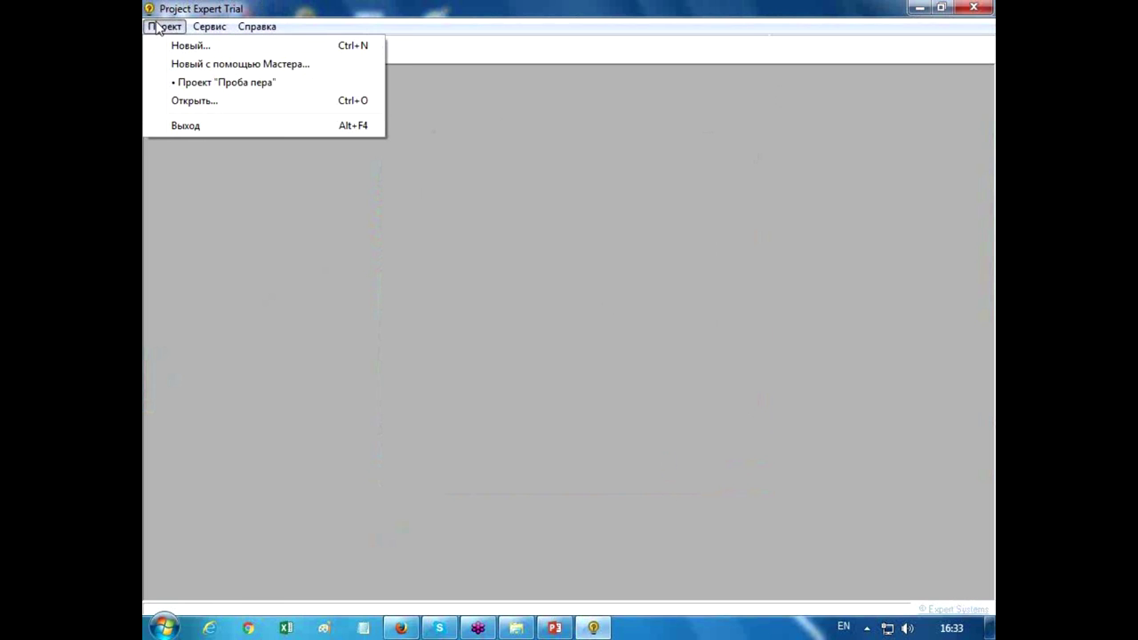
{"action": "left_click", "coordinate": [184, 47]}
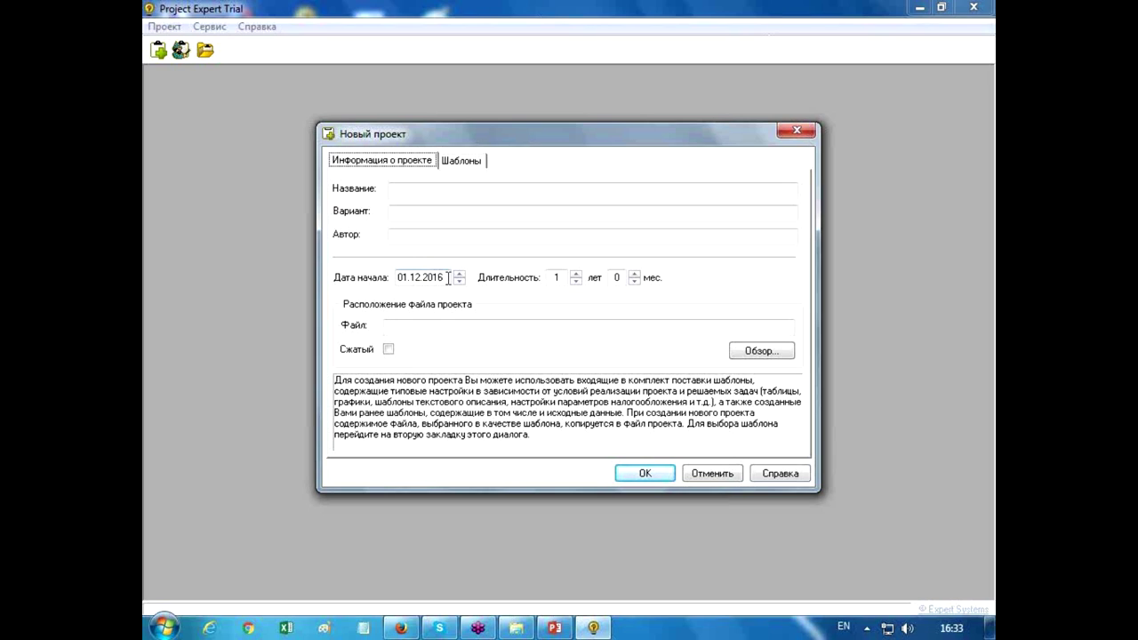
{"action": "left_click", "coordinate": [459, 274]}
{"action": "left_click", "coordinate": [458, 282]}
{"action": "left_click", "coordinate": [439, 278]}
{"action": "left_click", "coordinate": [459, 273]}
{"action": "left_click", "coordinate": [576, 274]}
{"action": "left_click", "coordinate": [576, 281]}
{"action": "left_click", "coordinate": [633, 275]}
{"action": "left_click", "coordinate": [633, 274]}
{"action": "left_click", "coordinate": [634, 274]}
{"action": "left_click", "coordinate": [634, 274]}
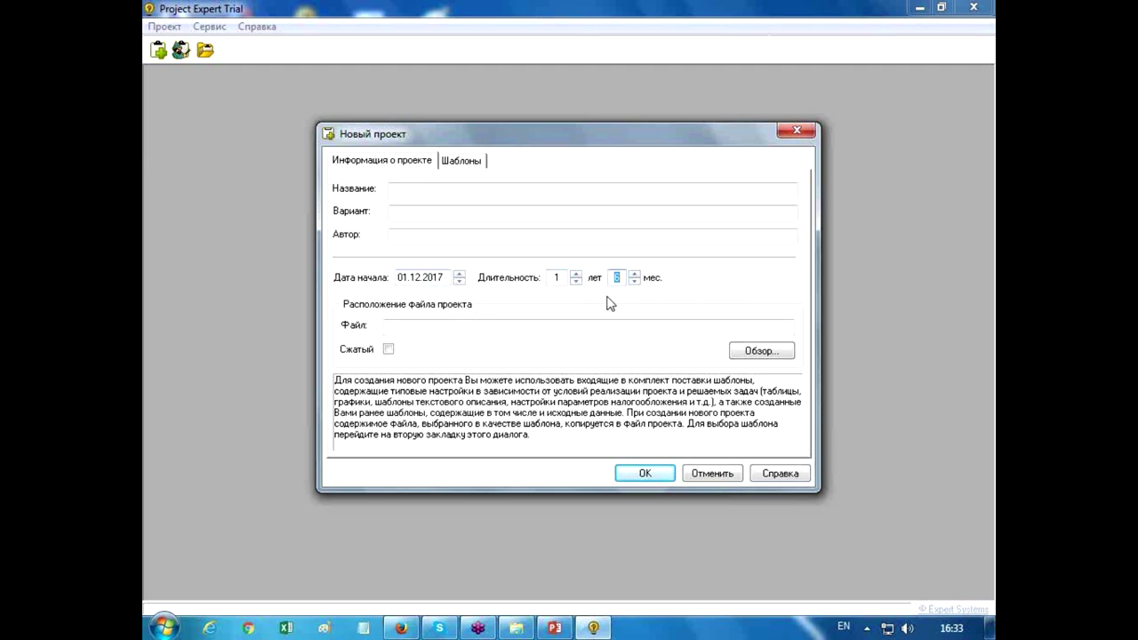
Step: Name the project "Мой проект", with variant "1" and author "Я"
{"action": "left_click", "coordinate": [401, 184]}
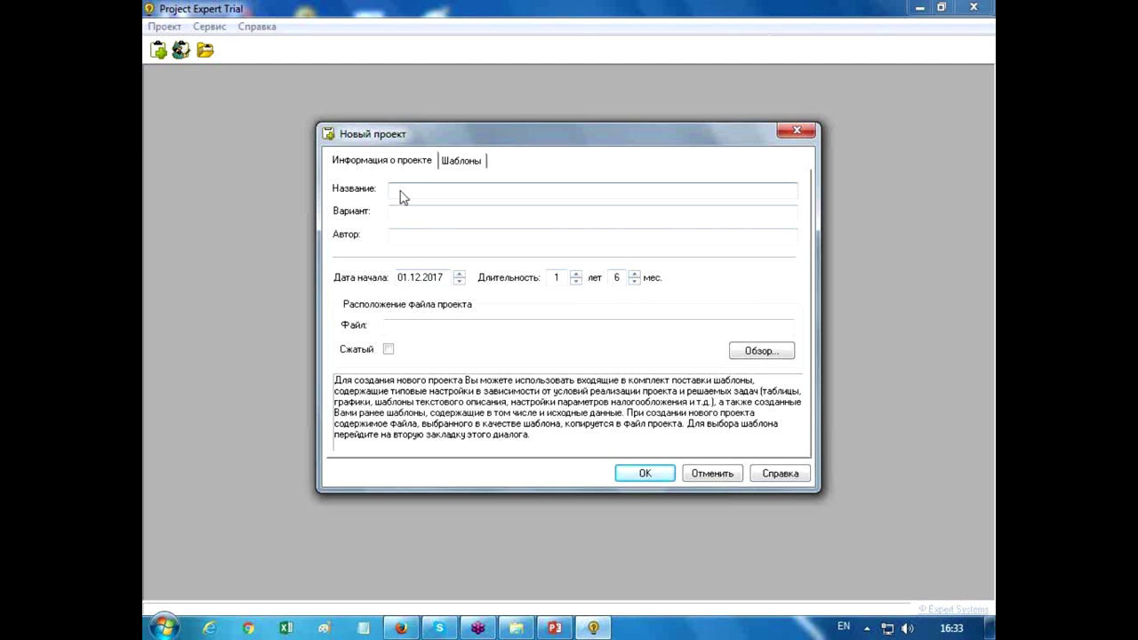
{"action": "type", "text": "V"}
{"action": "type", "text": "ой проек"}
{"action": "left_click", "coordinate": [417, 217]}
{"action": "type", "text": "1"}
{"action": "key", "text": "Tab"}
{"action": "type", "text": "Я"}
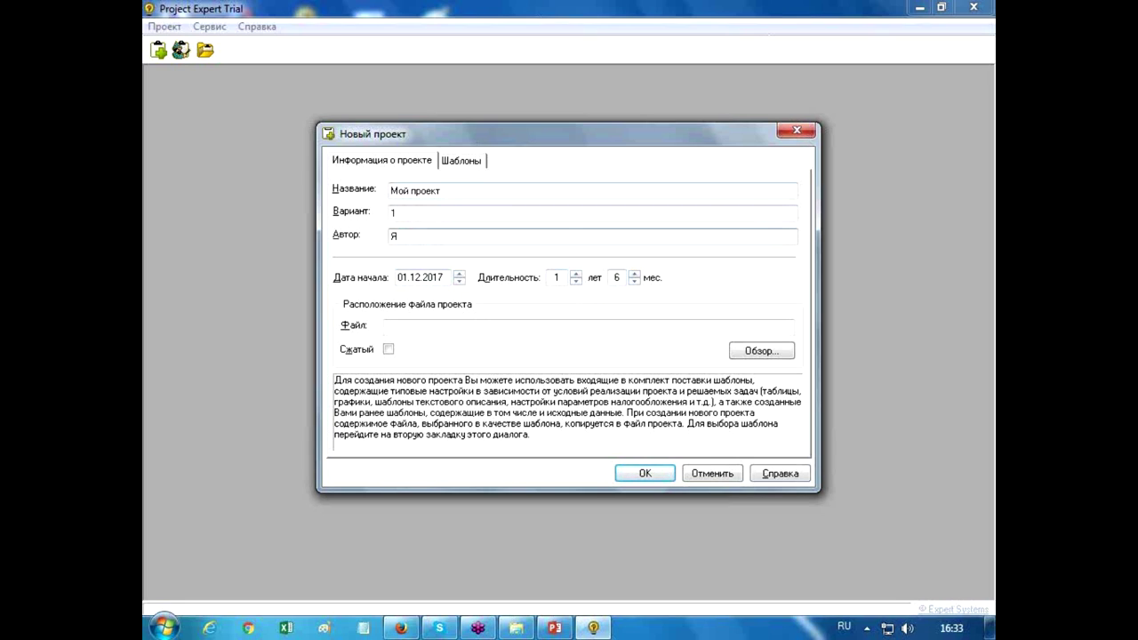
Step: Browse to the PEH_Sem61121 folder as the location for the new project file
{"action": "left_click", "coordinate": [761, 350]}
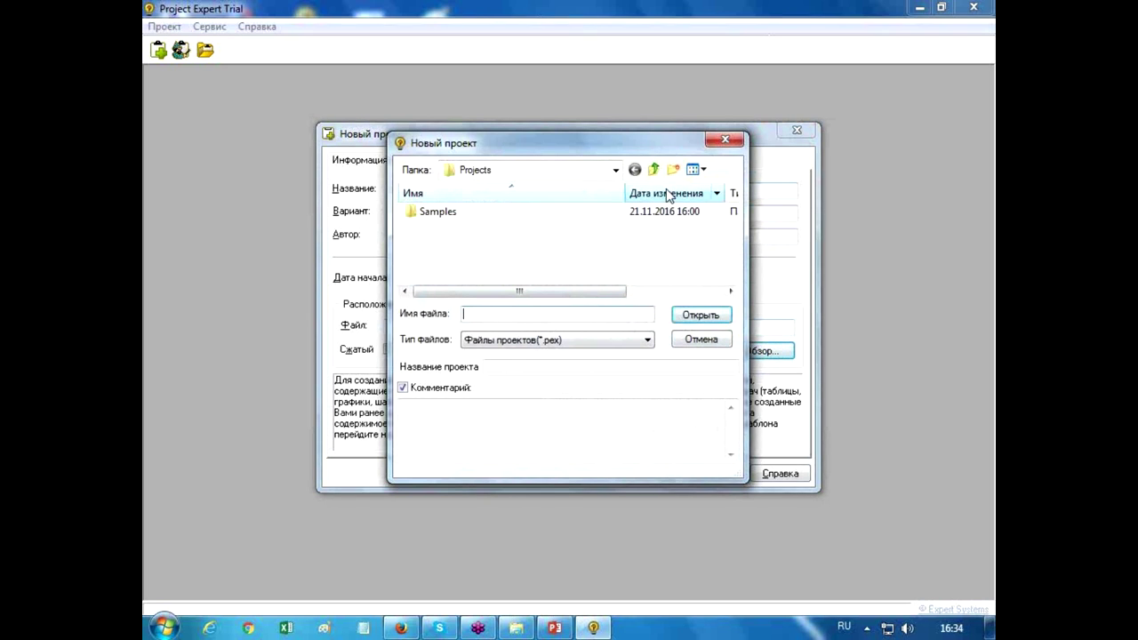
{"action": "left_click", "coordinate": [654, 170]}
{"action": "left_click", "coordinate": [654, 171]}
{"action": "left_click", "coordinate": [654, 171]}
{"action": "left_click", "coordinate": [654, 171]}
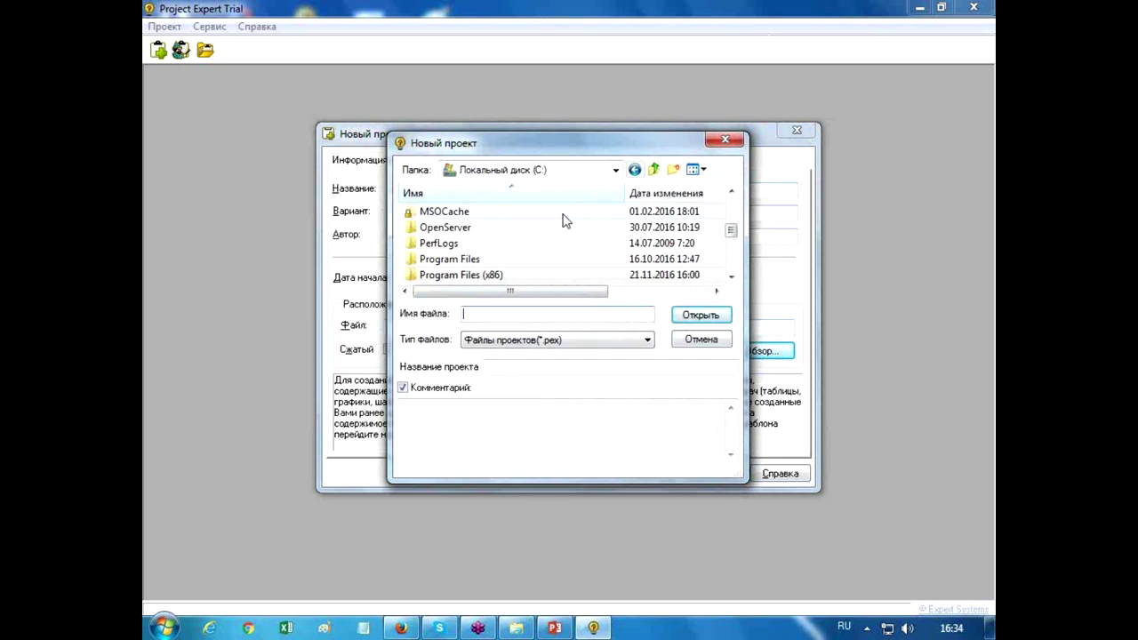
{"action": "scroll", "coordinate": [458, 232], "scroll_direction": "down", "scroll_amount": 2}
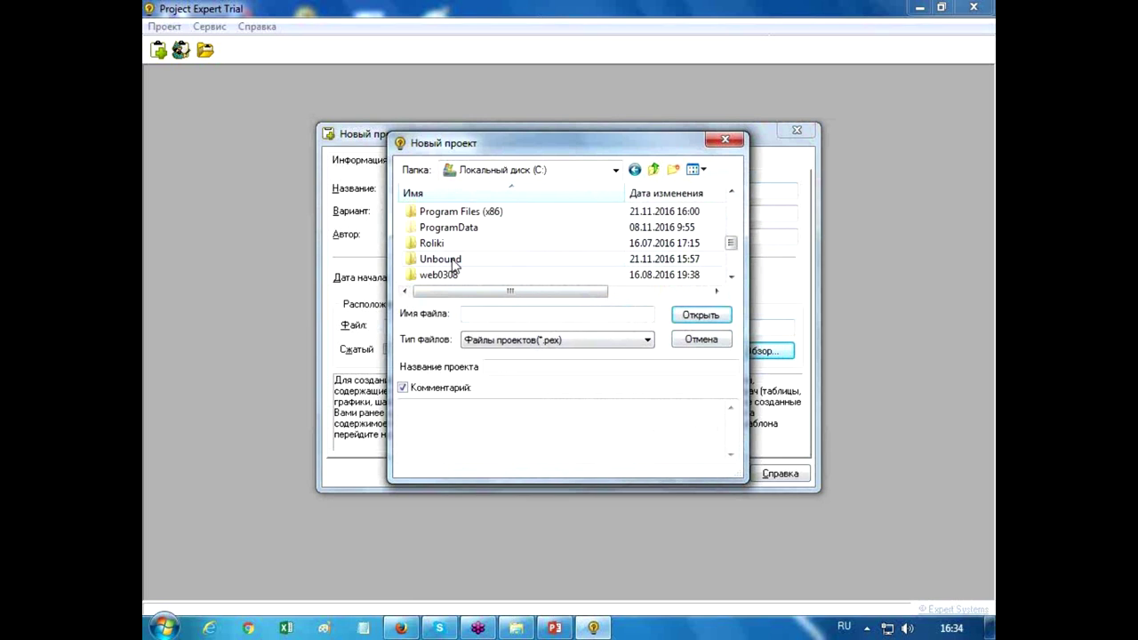
{"action": "scroll", "coordinate": [454, 267], "scroll_direction": "up", "scroll_amount": 1}
{"action": "scroll", "coordinate": [453, 267], "scroll_direction": "up", "scroll_amount": 1}
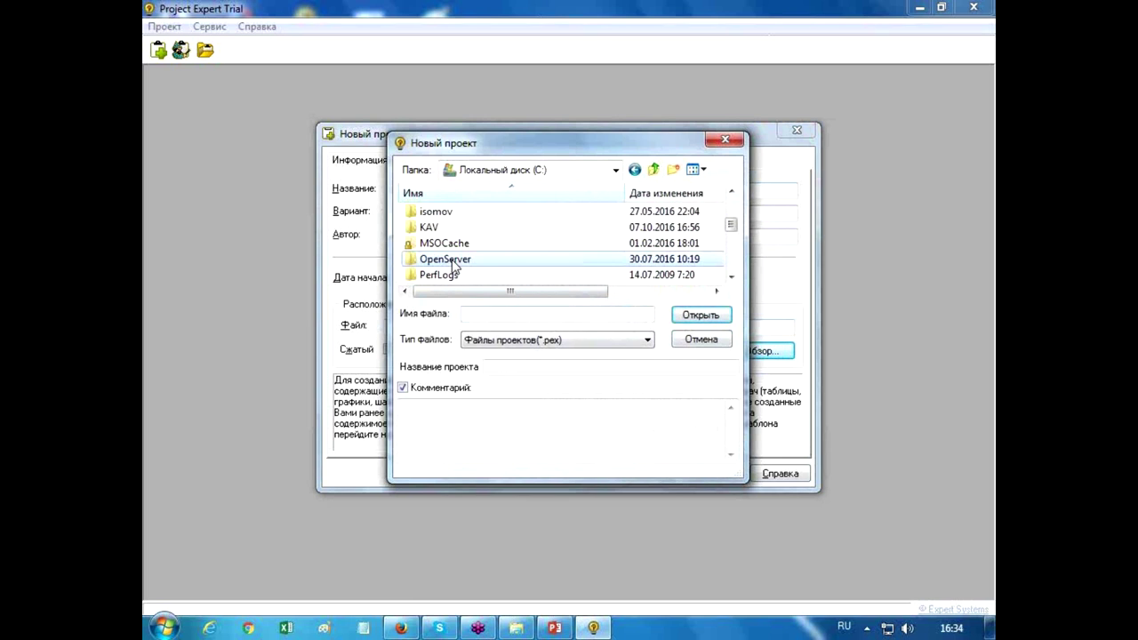
{"action": "scroll", "coordinate": [461, 262], "scroll_direction": "up", "scroll_amount": 2}
{"action": "scroll", "coordinate": [459, 263], "scroll_direction": "down", "scroll_amount": 1}
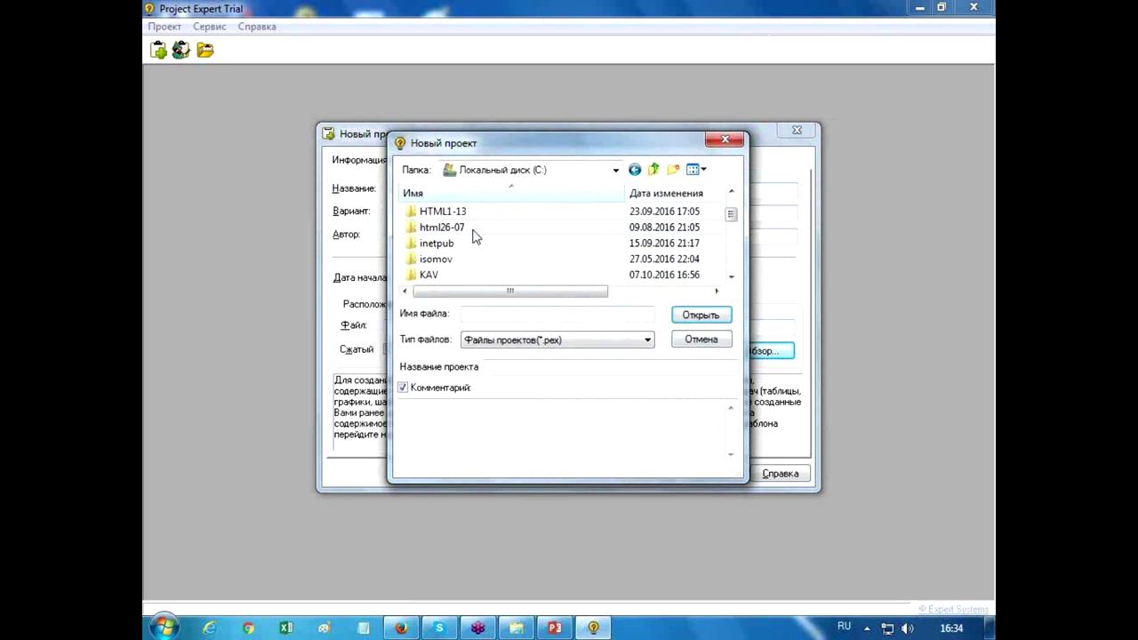
{"action": "left_click", "coordinate": [615, 170]}
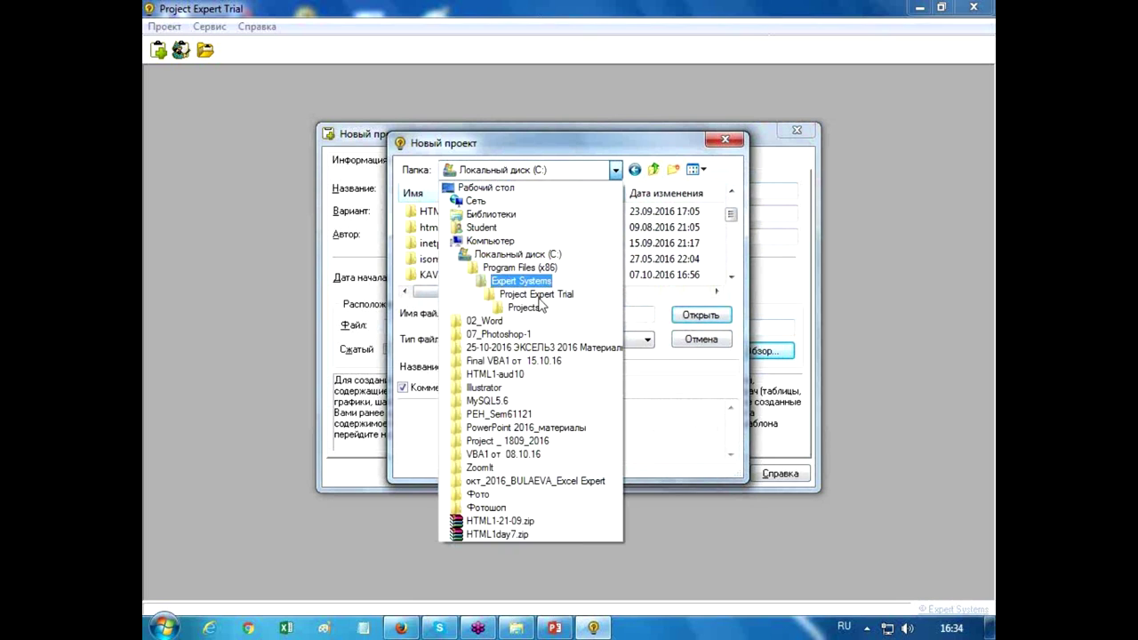
{"action": "left_click", "coordinate": [529, 413]}
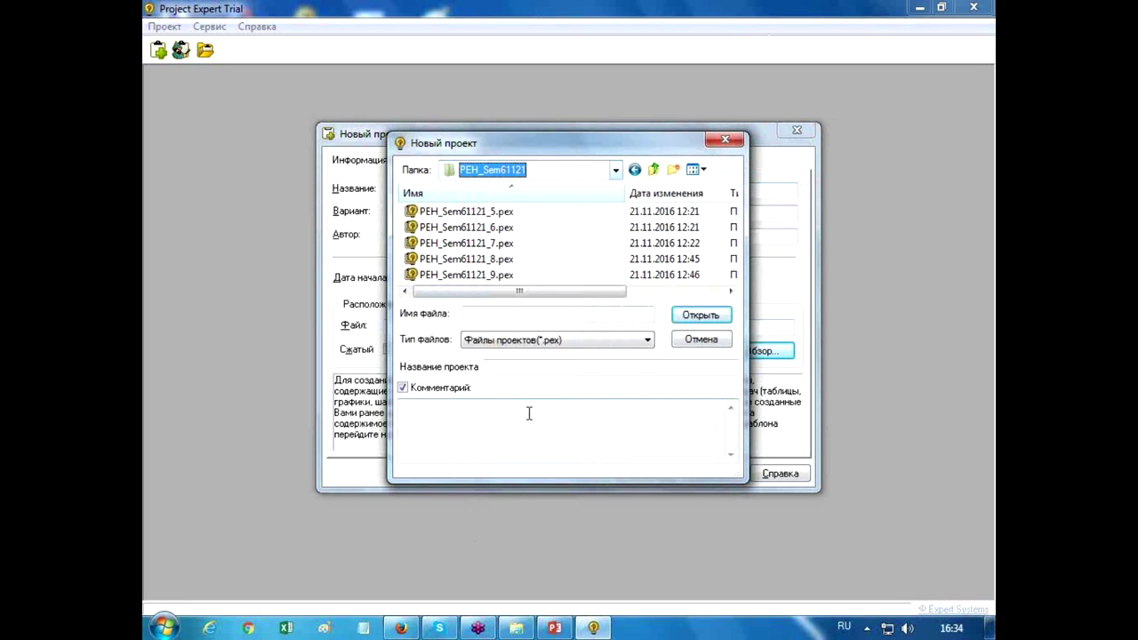
Step: Name the project file "МойПроект" and create the project
{"action": "left_click", "coordinate": [517, 317]}
{"action": "type", "text": "М"}
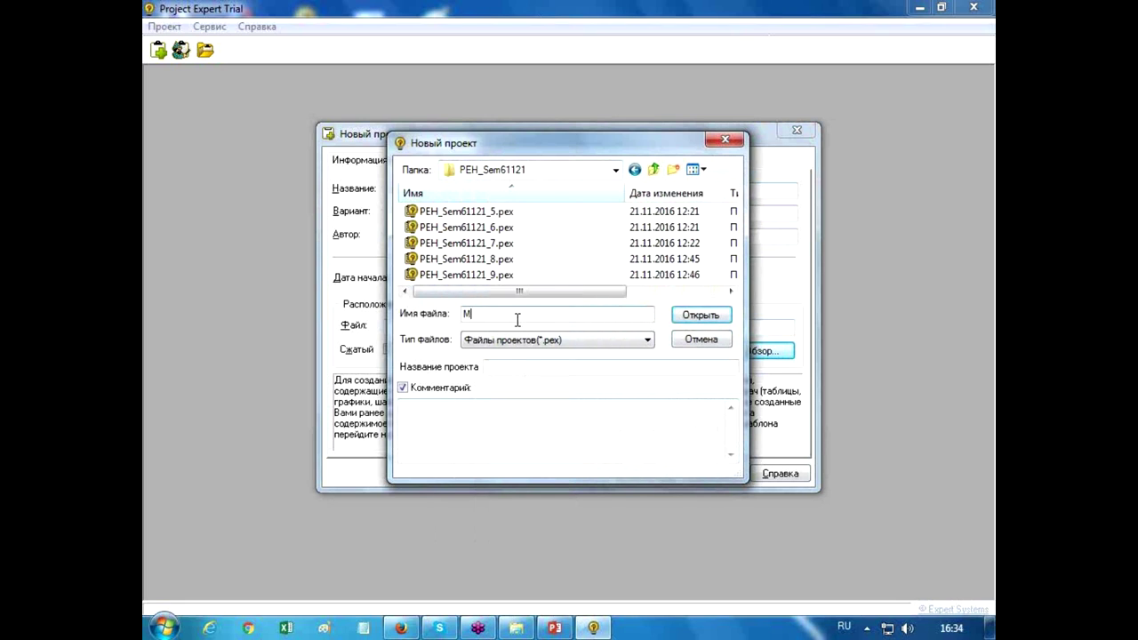
{"action": "type", "text": "ойПроект"}
{"action": "left_click", "coordinate": [704, 320]}
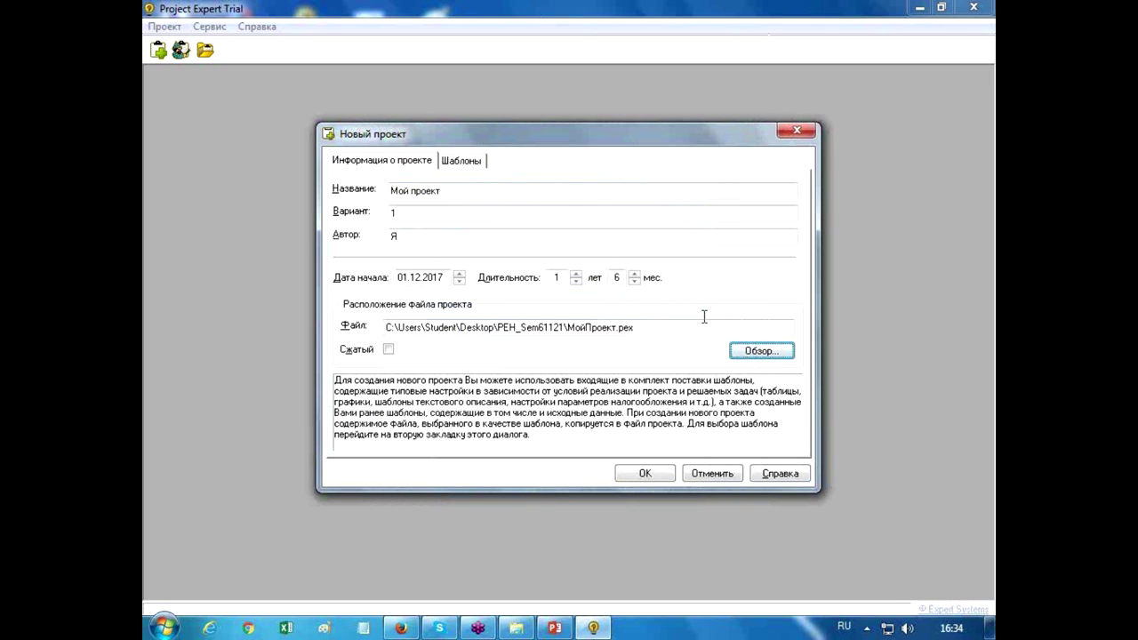
{"action": "left_click", "coordinate": [653, 475]}
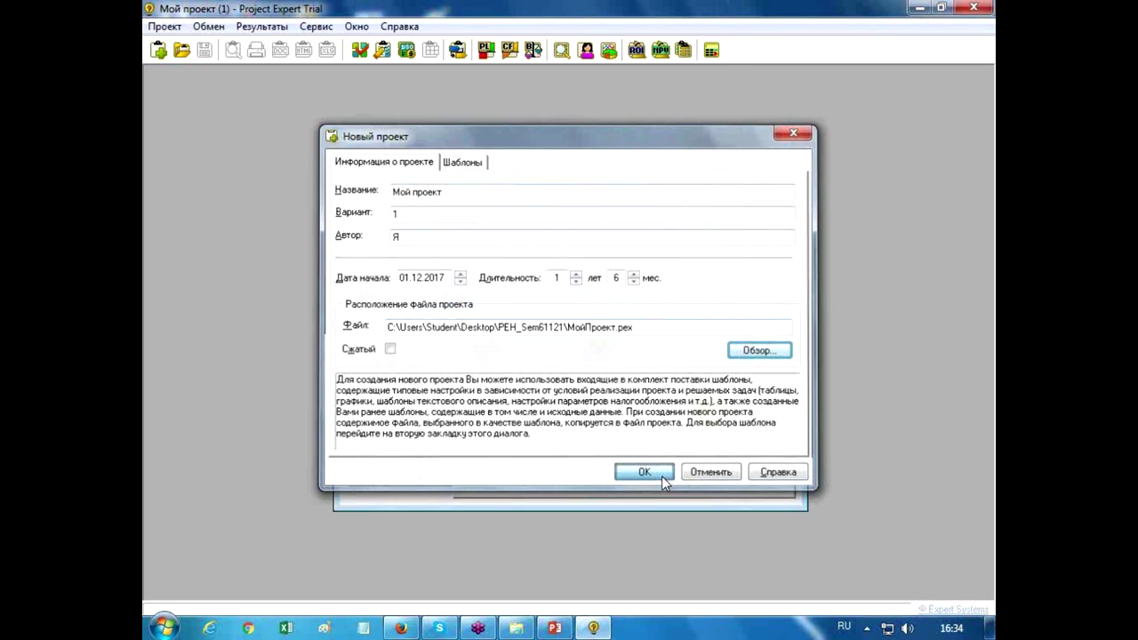
Step: Reposition the project contents window and examine its sections from Компания through Актуализация
{"action": "left_click_drag", "start_coordinate": [554, 303], "coordinate": [518, 175]}
{"action": "left_click", "coordinate": [360, 217]}
{"action": "left_click", "coordinate": [357, 236]}
{"action": "left_click", "coordinate": [357, 256]}
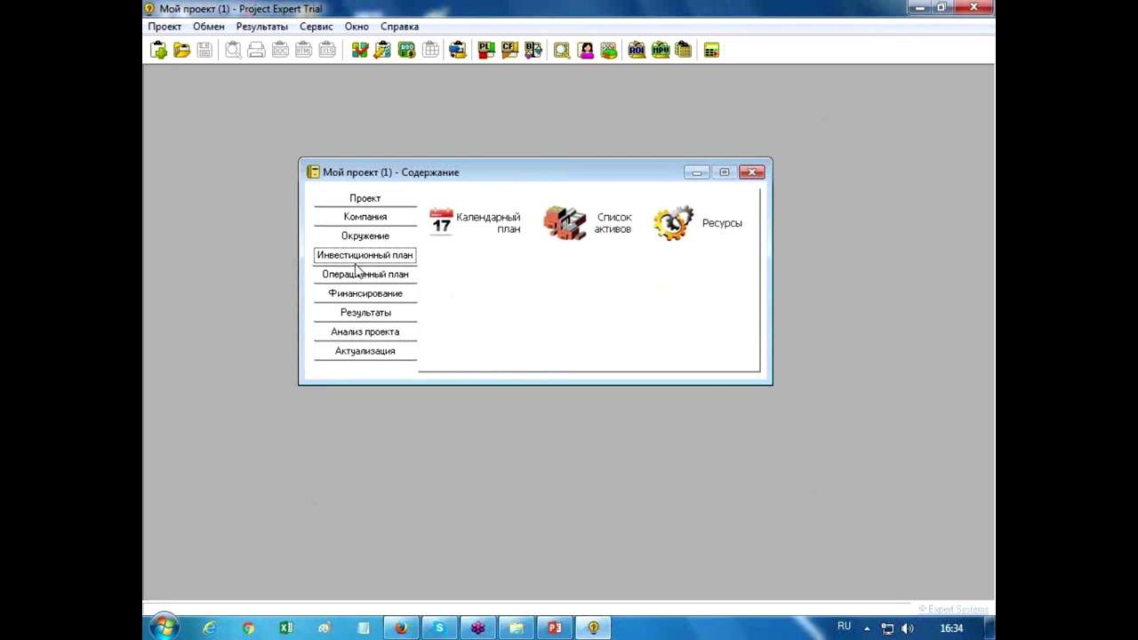
{"action": "left_click", "coordinate": [358, 275]}
{"action": "left_click", "coordinate": [360, 293]}
{"action": "left_click", "coordinate": [360, 313]}
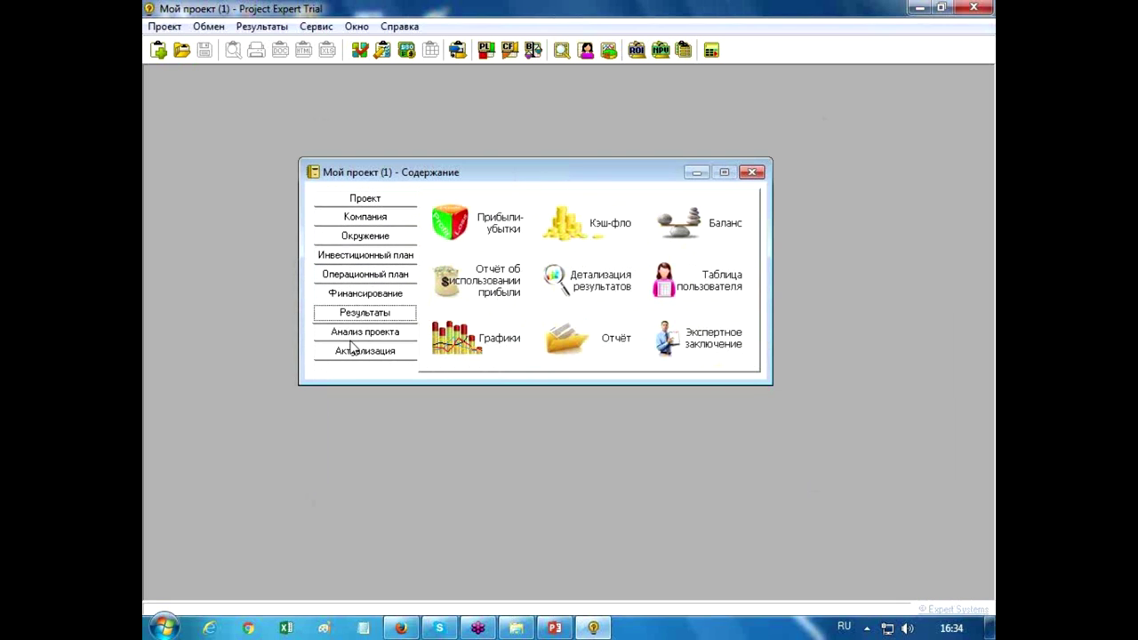
{"action": "left_click", "coordinate": [352, 336]}
{"action": "left_click", "coordinate": [360, 353]}
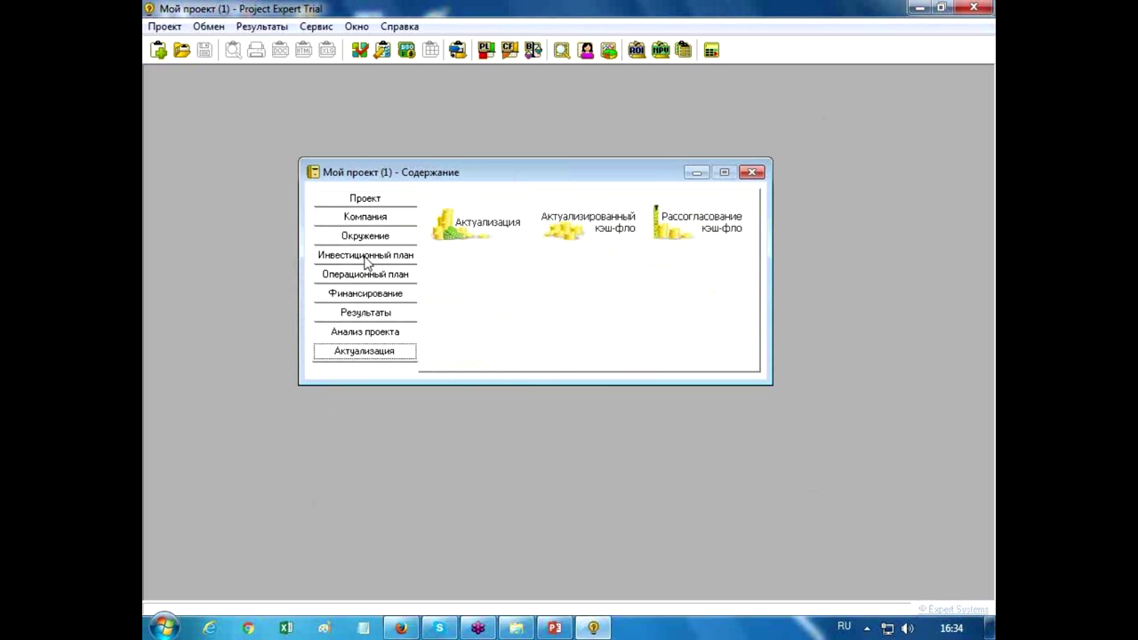
Step: Add the product "МПТ_16" with unit "тыс.м" to the project's product list
{"action": "left_click", "coordinate": [374, 199]}
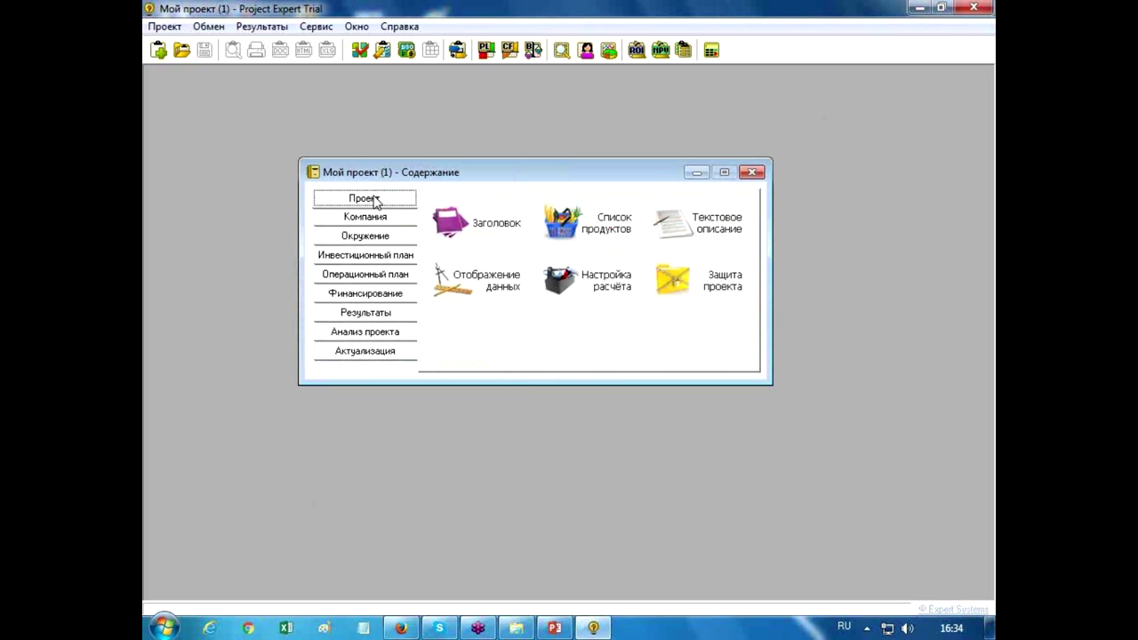
{"action": "left_click", "coordinate": [575, 235]}
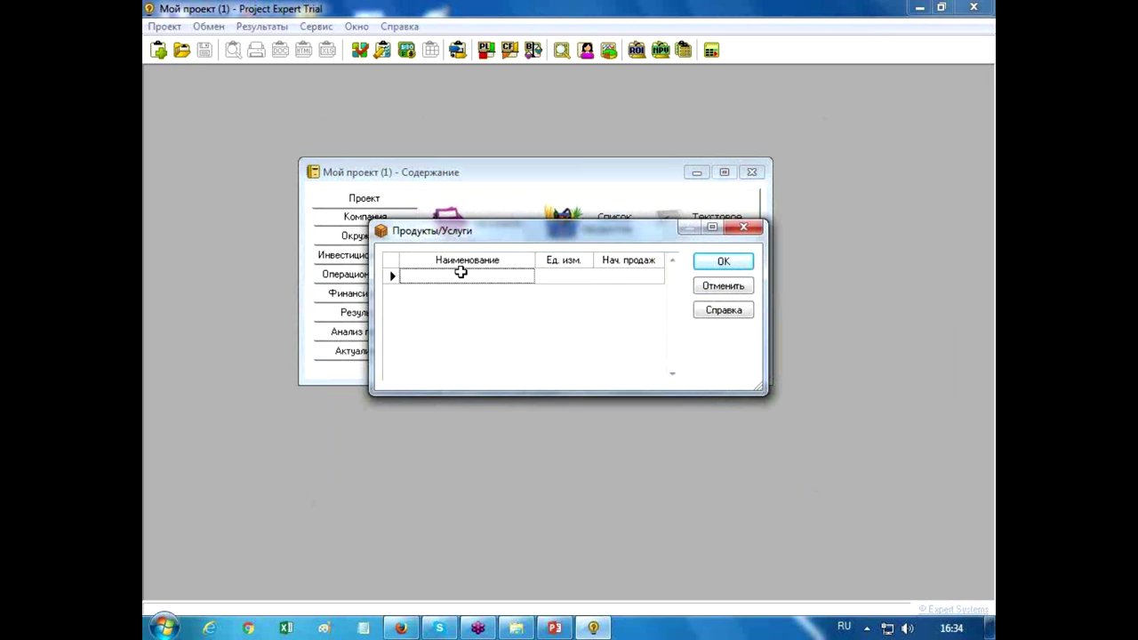
{"action": "type", "text": "МПТ_16"}
{"action": "key", "text": "Tab"}
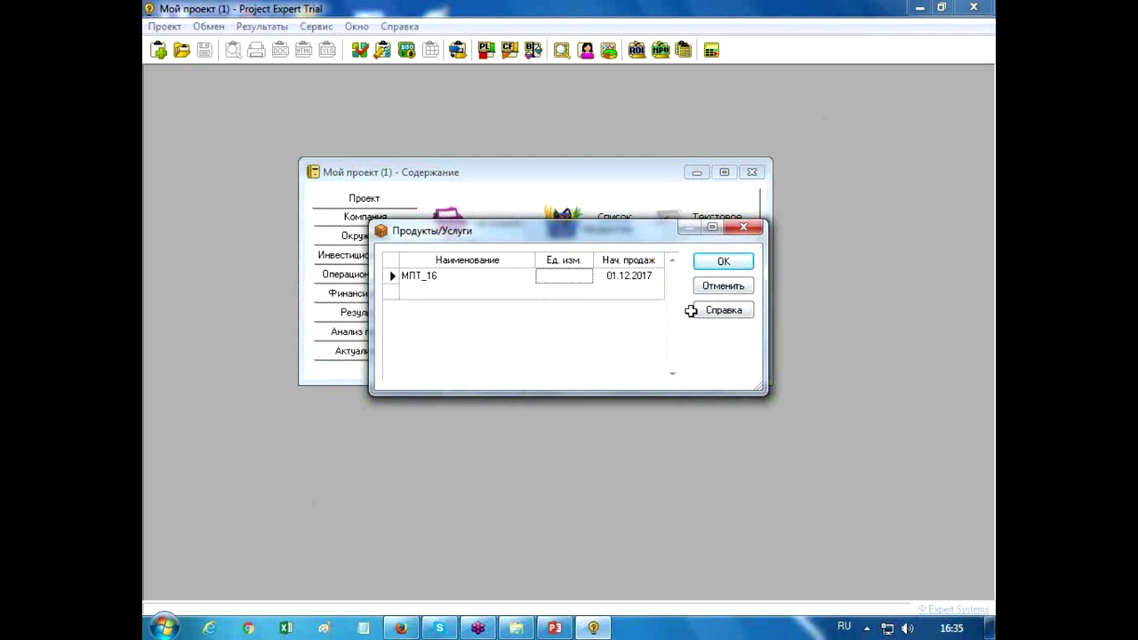
{"action": "type", "text": "тыс.м"}
Step: Set the sales start of product МПТ_16 to 01.04.2018 and accept the product list
{"action": "left_click", "coordinate": [647, 276]}
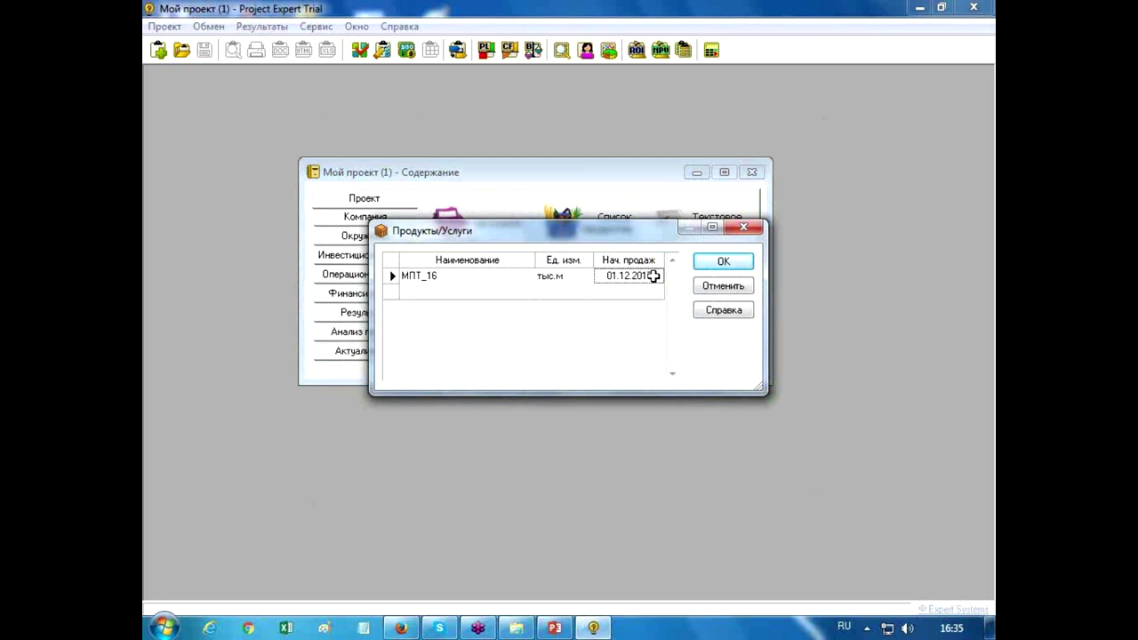
{"action": "left_click", "coordinate": [623, 277]}
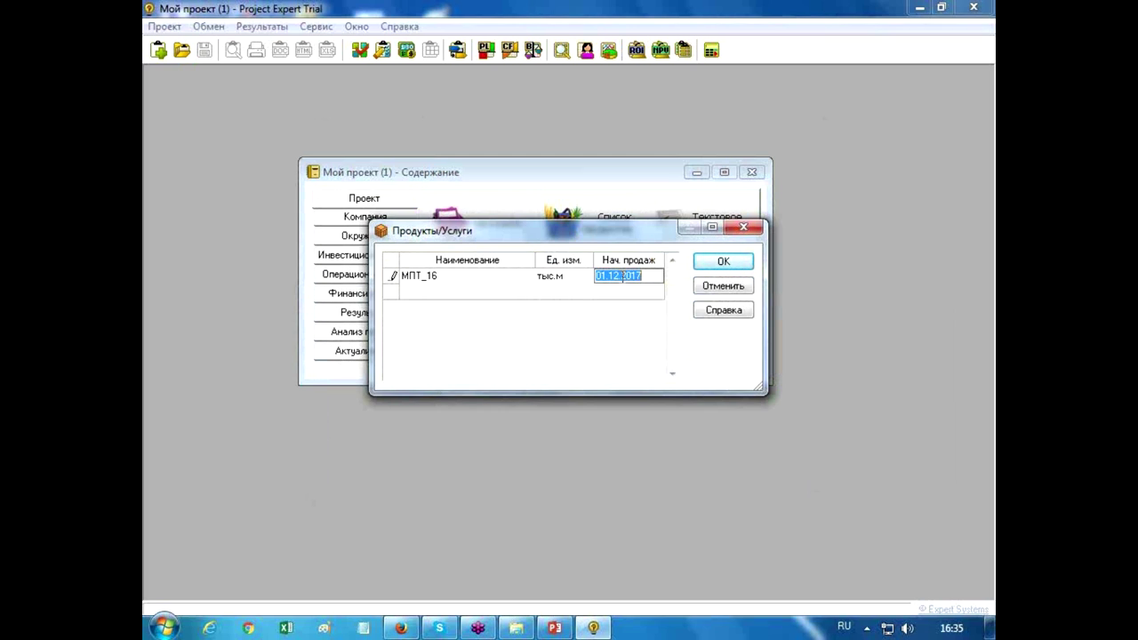
{"action": "left_click", "coordinate": [614, 275]}
{"action": "double_click", "coordinate": [615, 276]}
{"action": "type", "text": "04.2018"}
{"action": "key", "text": "Return"}
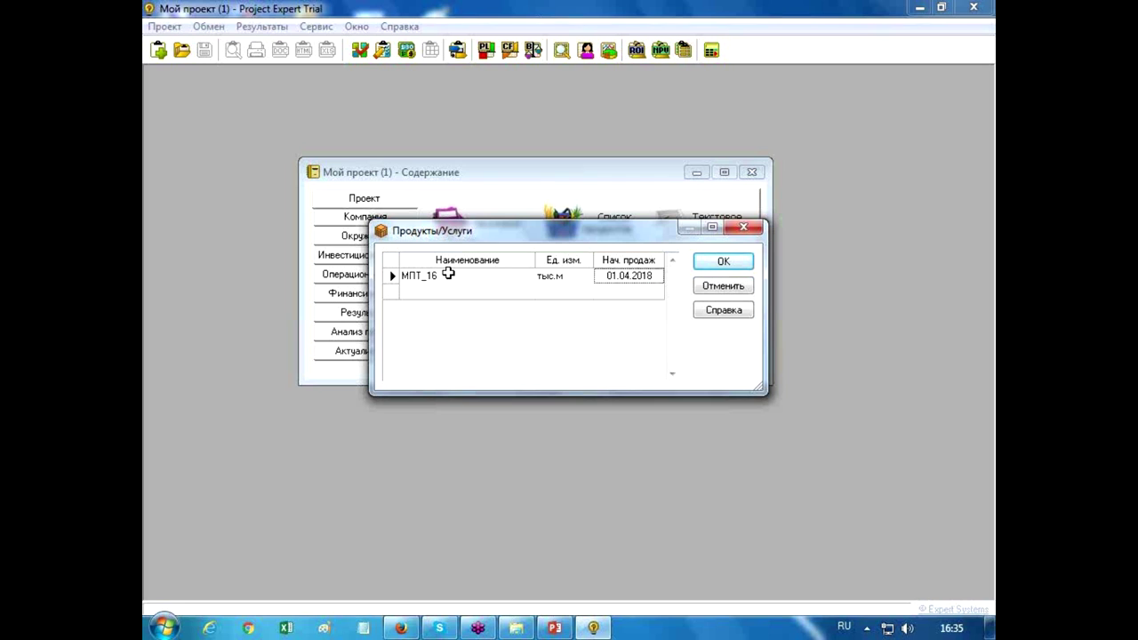
{"action": "left_click", "coordinate": [736, 264]}
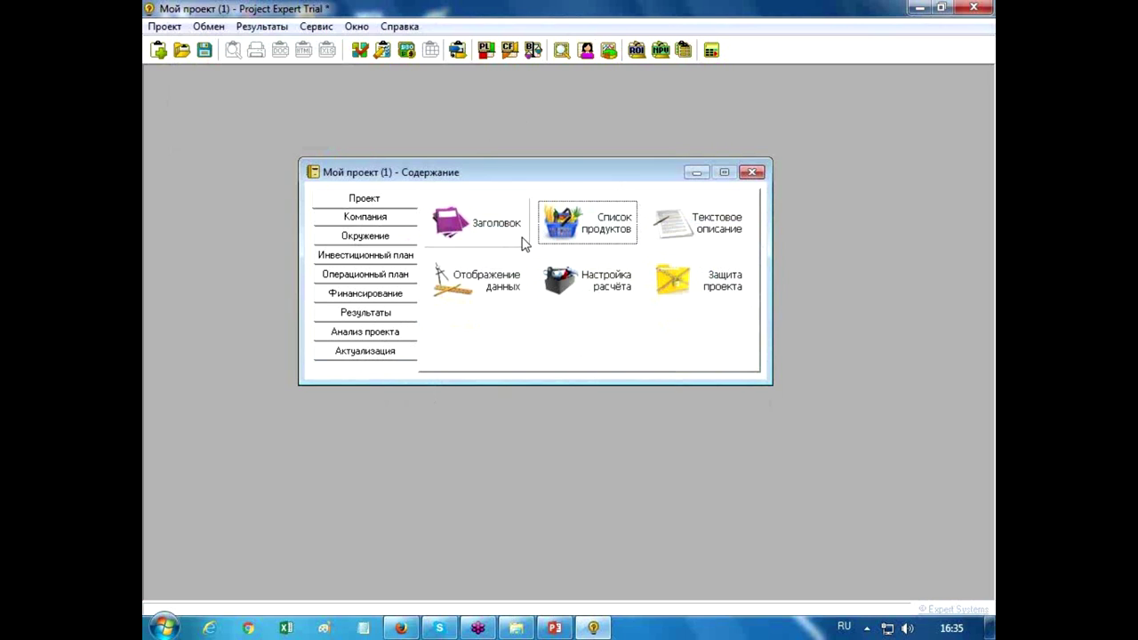
Step: Review the project header and the product list without changing them
{"action": "left_click", "coordinate": [496, 224]}
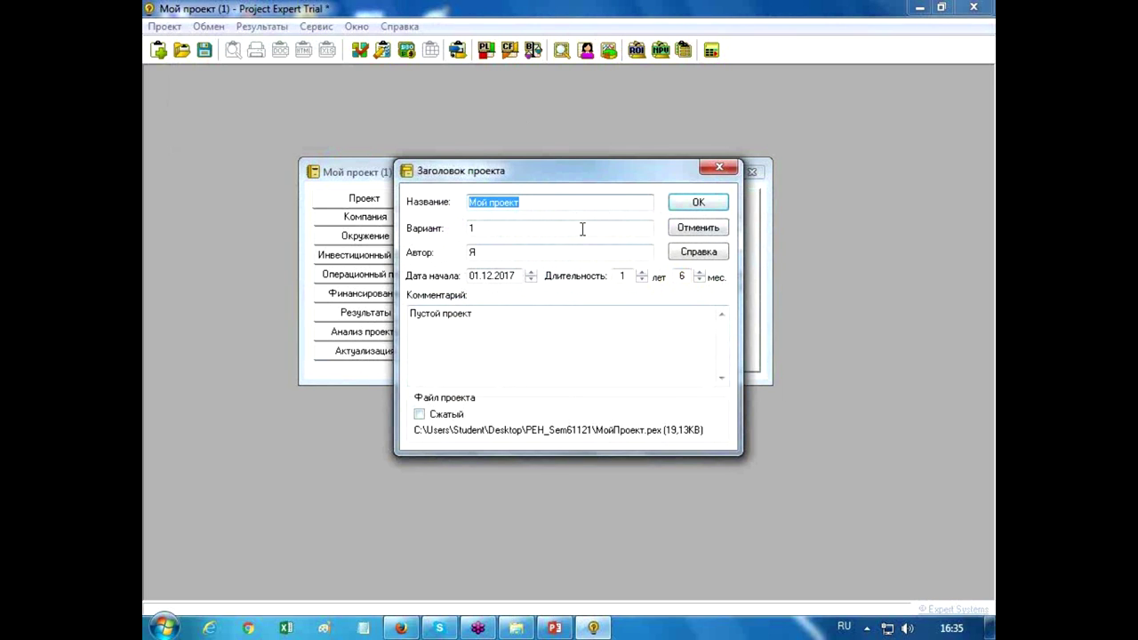
{"action": "left_click", "coordinate": [720, 167]}
{"action": "left_click", "coordinate": [587, 233]}
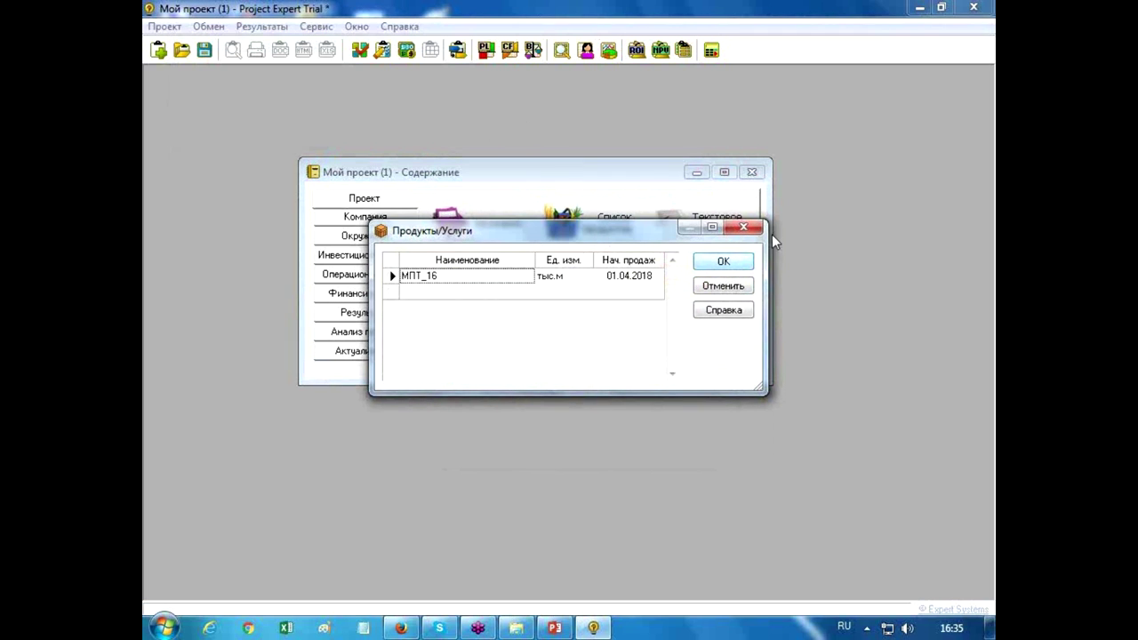
{"action": "left_click", "coordinate": [745, 230]}
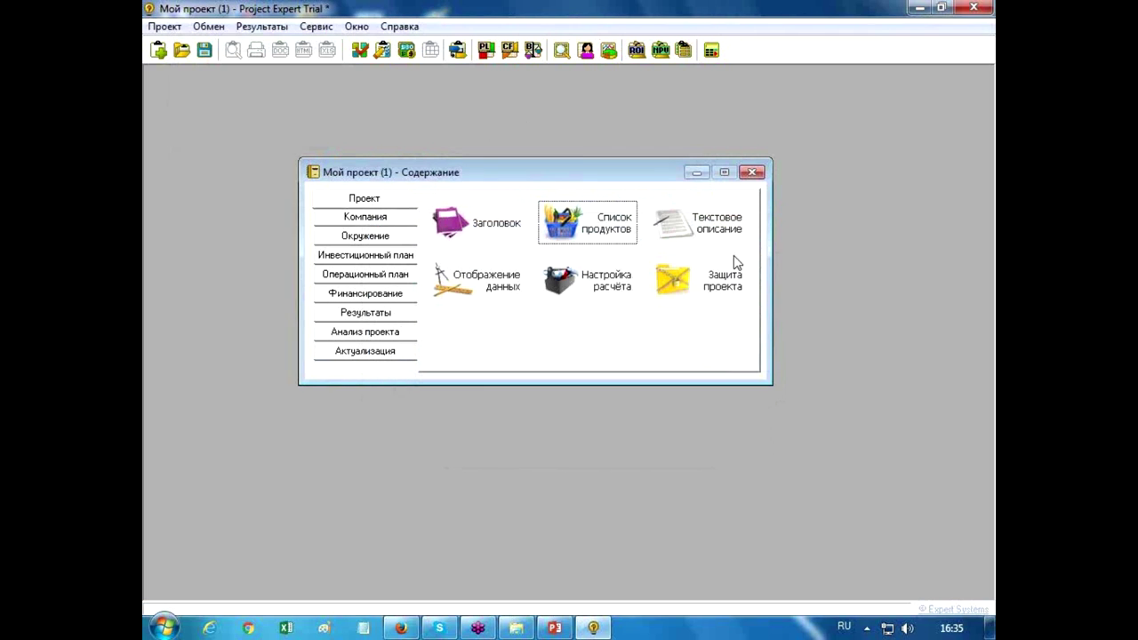
Step: Enable the monthly data display and advance its final year by one
{"action": "left_click", "coordinate": [474, 284]}
{"action": "left_click", "coordinate": [425, 310]}
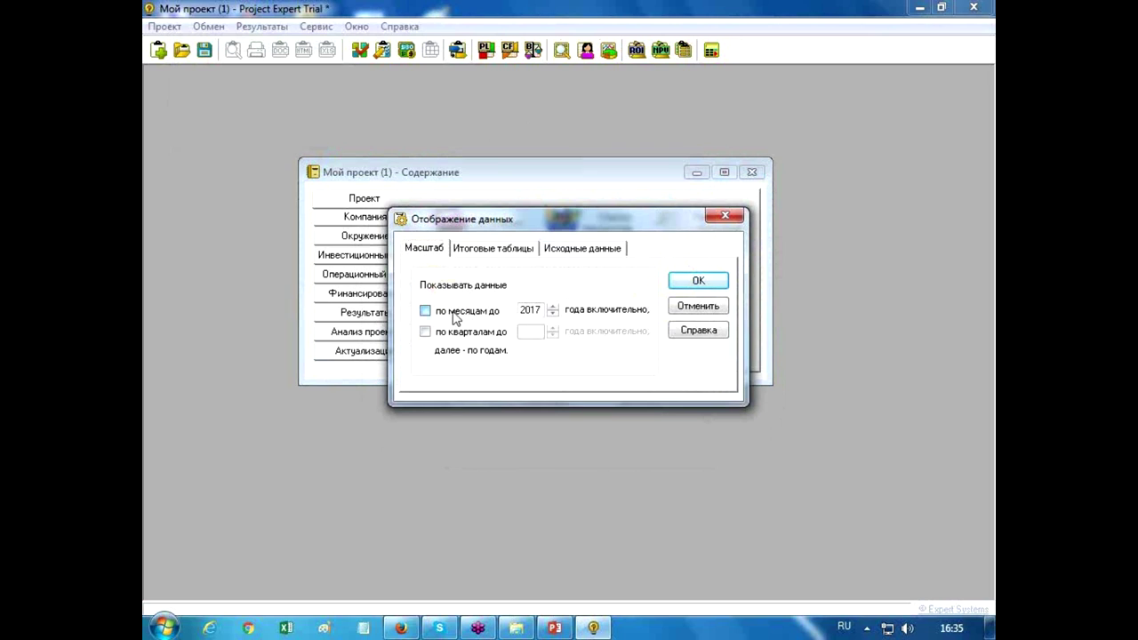
{"action": "left_click", "coordinate": [552, 307]}
{"action": "left_click", "coordinate": [699, 281]}
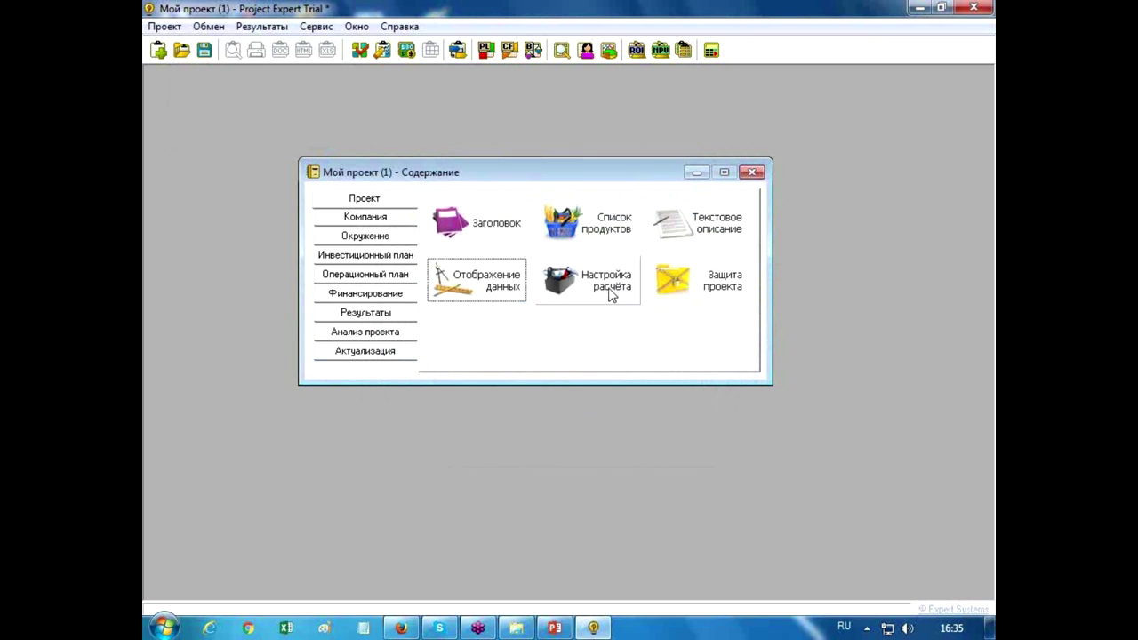
Step: Review the calculation settings' discount rate and the list of detailed result tables, then accept them
{"action": "left_click", "coordinate": [610, 296]}
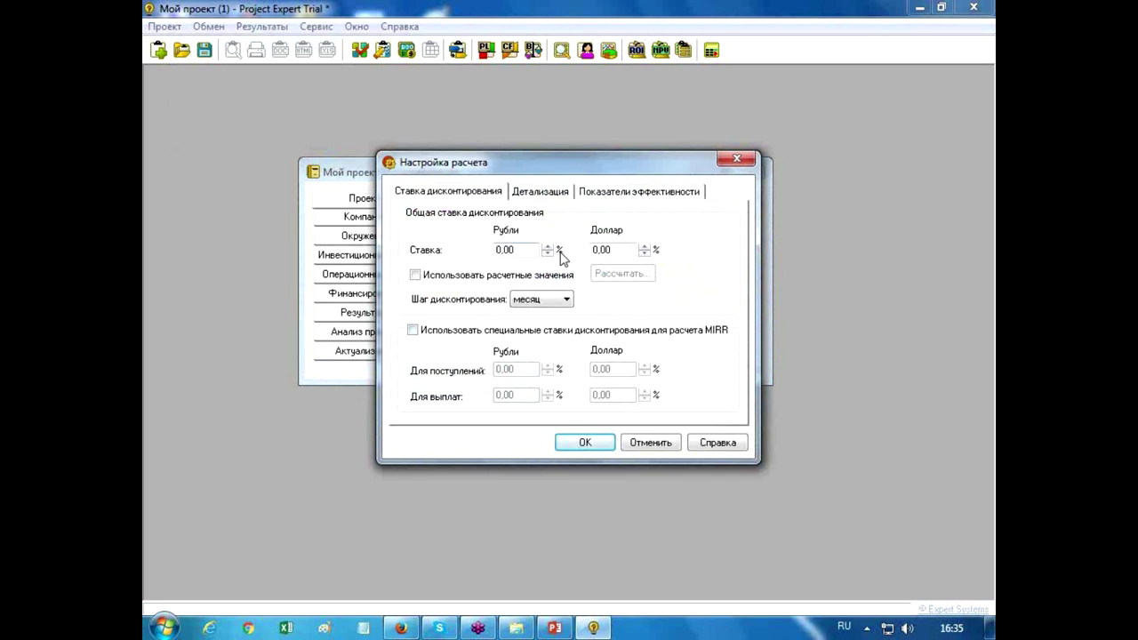
{"action": "left_click", "coordinate": [556, 190]}
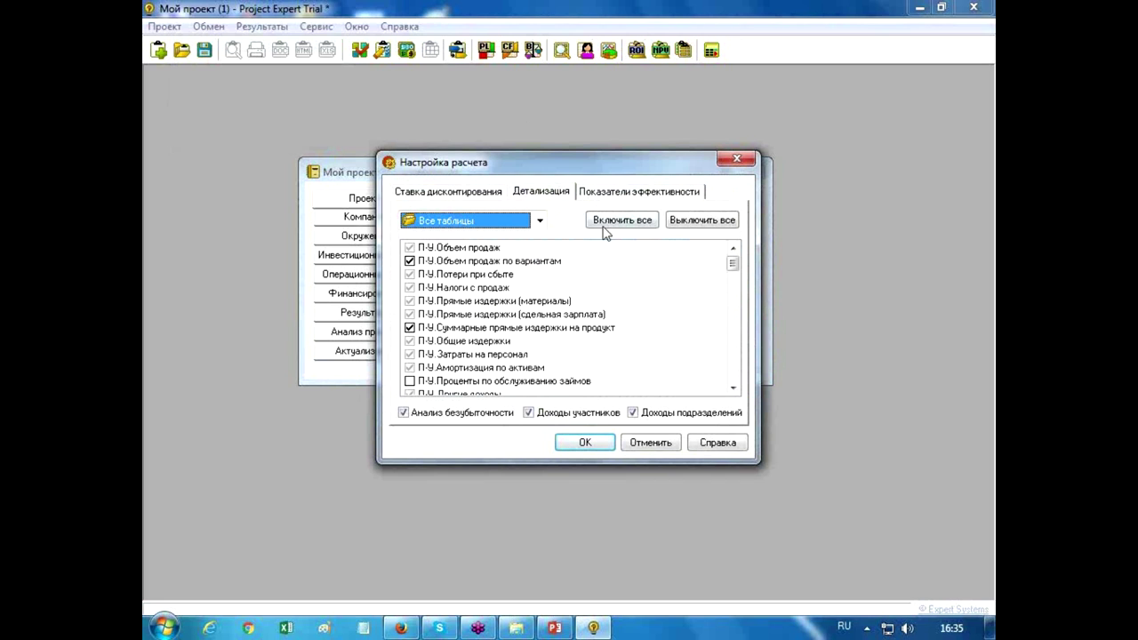
{"action": "left_click_drag", "start_coordinate": [734, 266], "coordinate": [733, 349]}
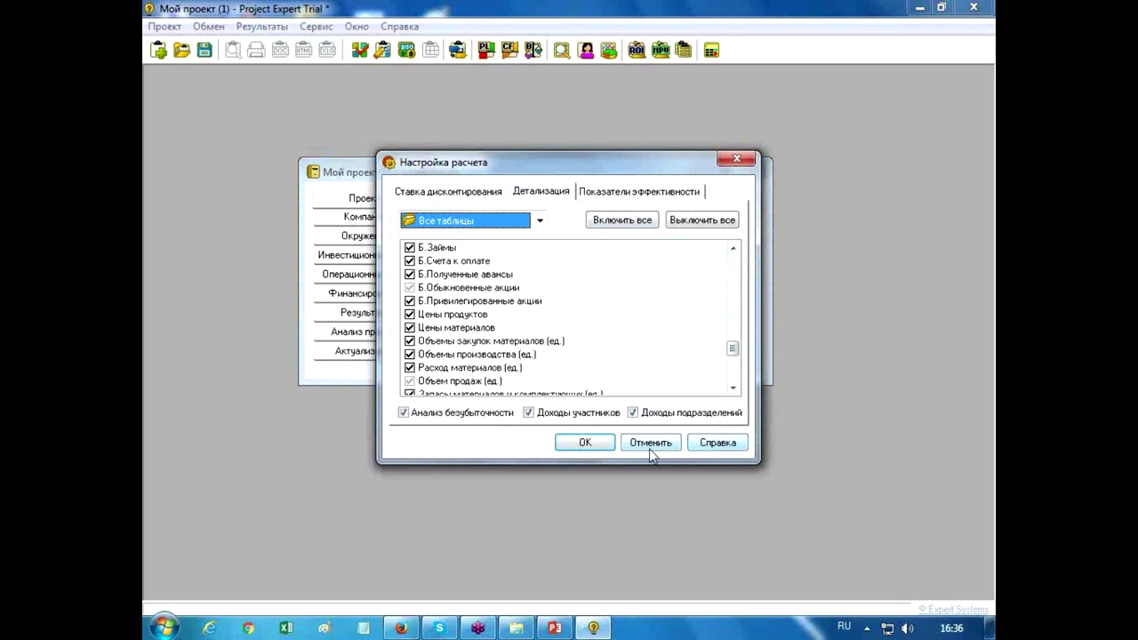
{"action": "left_click", "coordinate": [608, 449]}
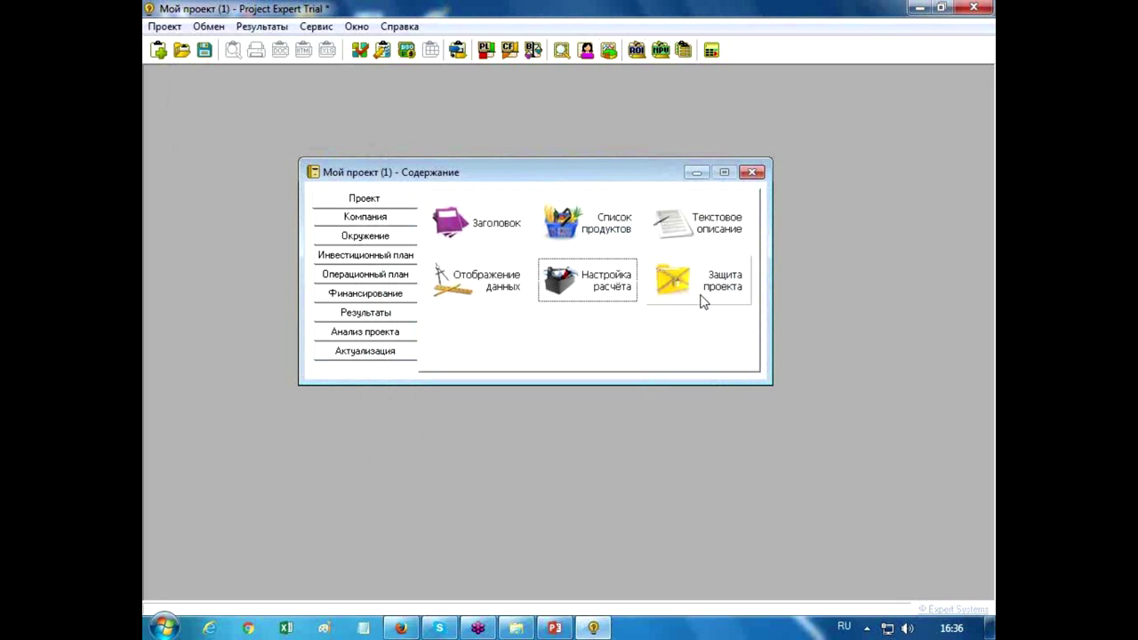
Step: Open the sales plan in the operational plan and set the rouble price of МПТ_16 to 1 000
{"action": "left_click", "coordinate": [384, 218]}
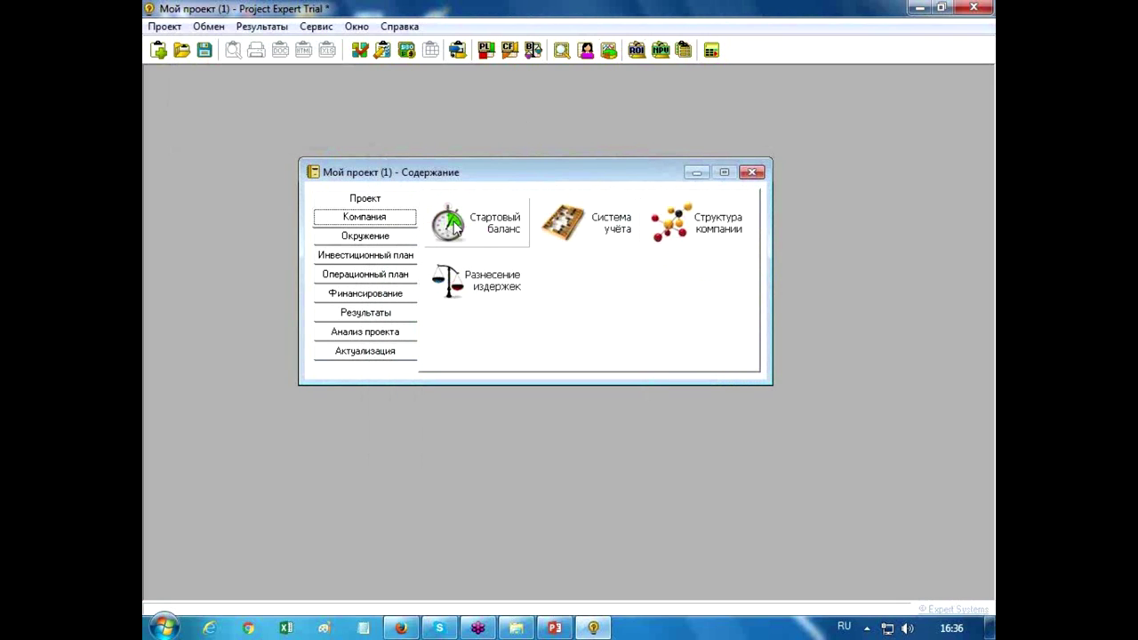
{"action": "left_click", "coordinate": [366, 239]}
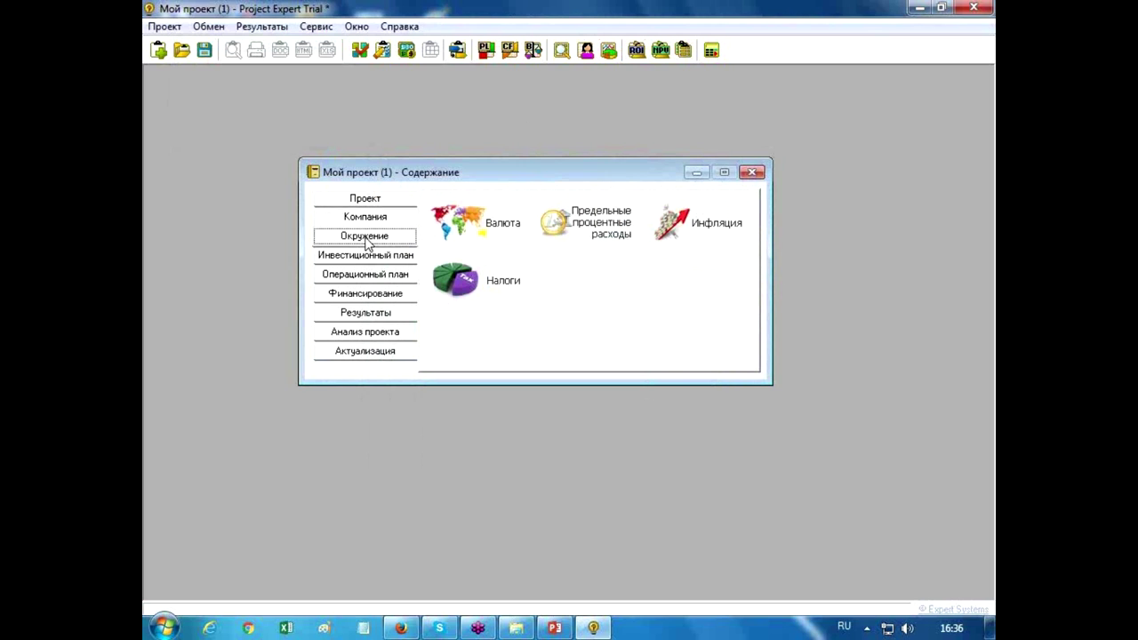
{"action": "left_click", "coordinate": [381, 259]}
{"action": "left_click", "coordinate": [384, 278]}
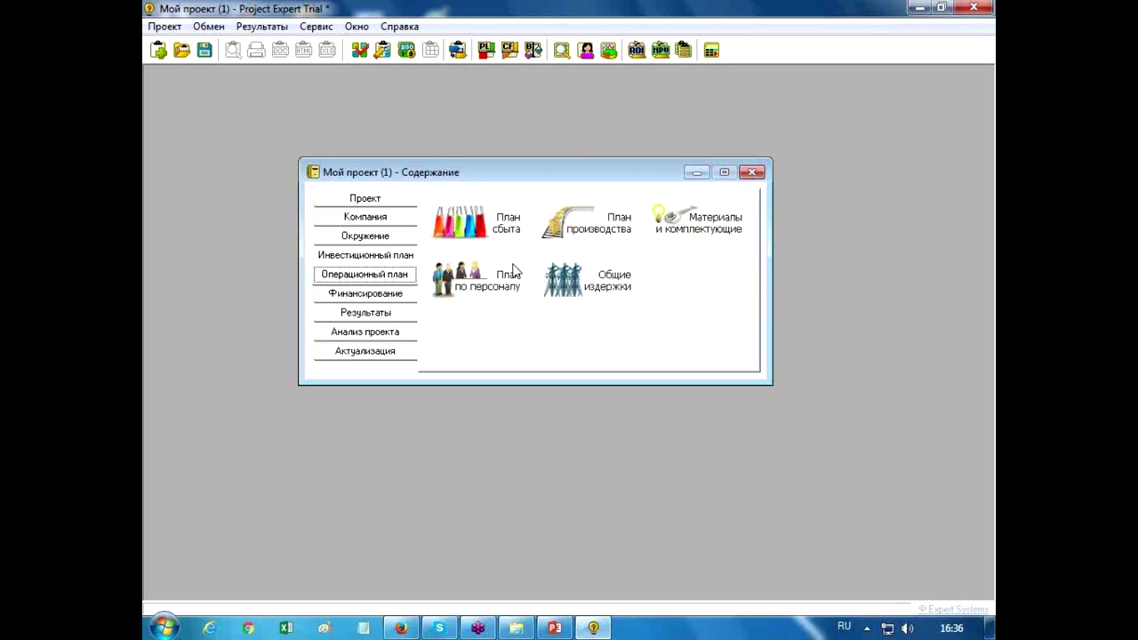
{"action": "double_click", "coordinate": [476, 229]}
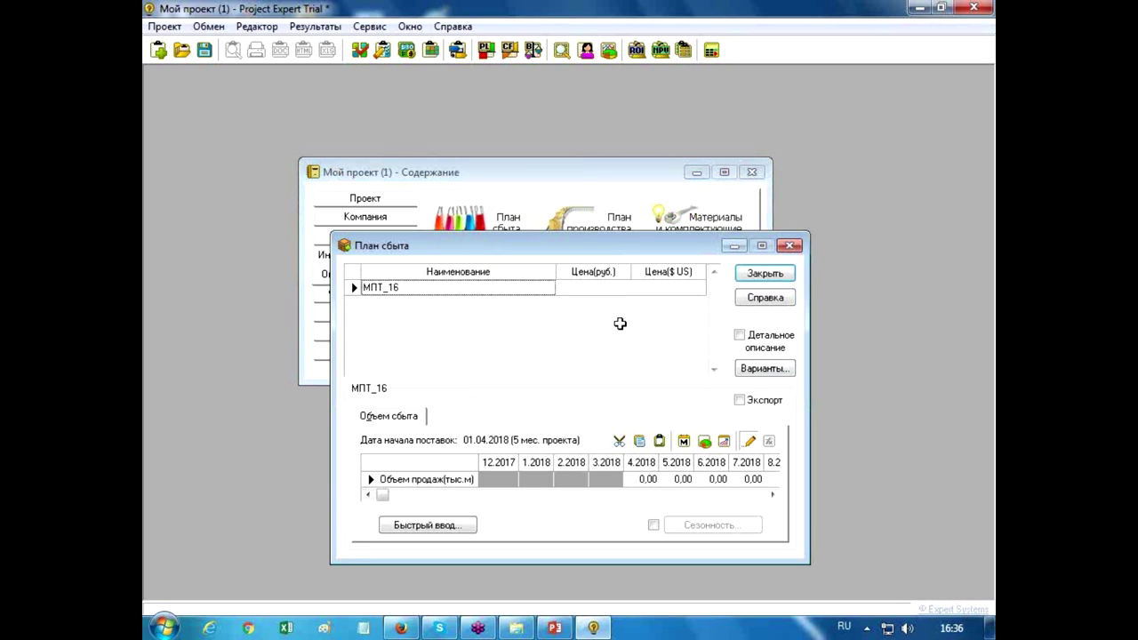
{"action": "left_click", "coordinate": [582, 283]}
{"action": "type", "text": "1 000"}
Step: Fill the МПТ_16 sales volumes by quick entry with planned volume 300 тыс.м, 6 months of growth and an adjusted decline start
{"action": "left_click", "coordinate": [676, 478]}
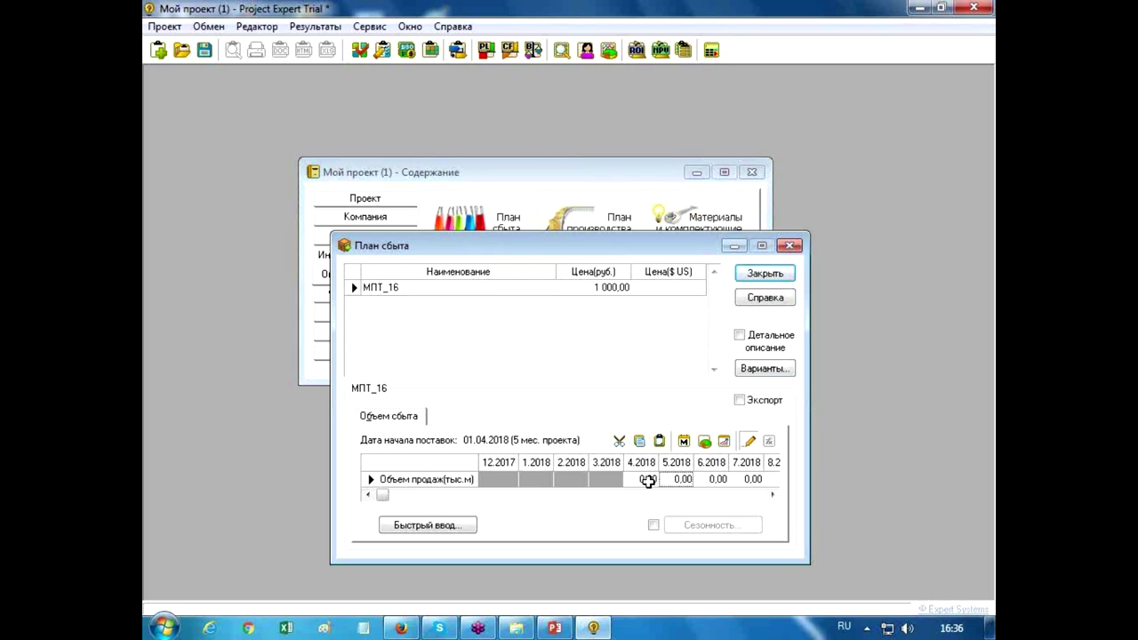
{"action": "left_click", "coordinate": [647, 480]}
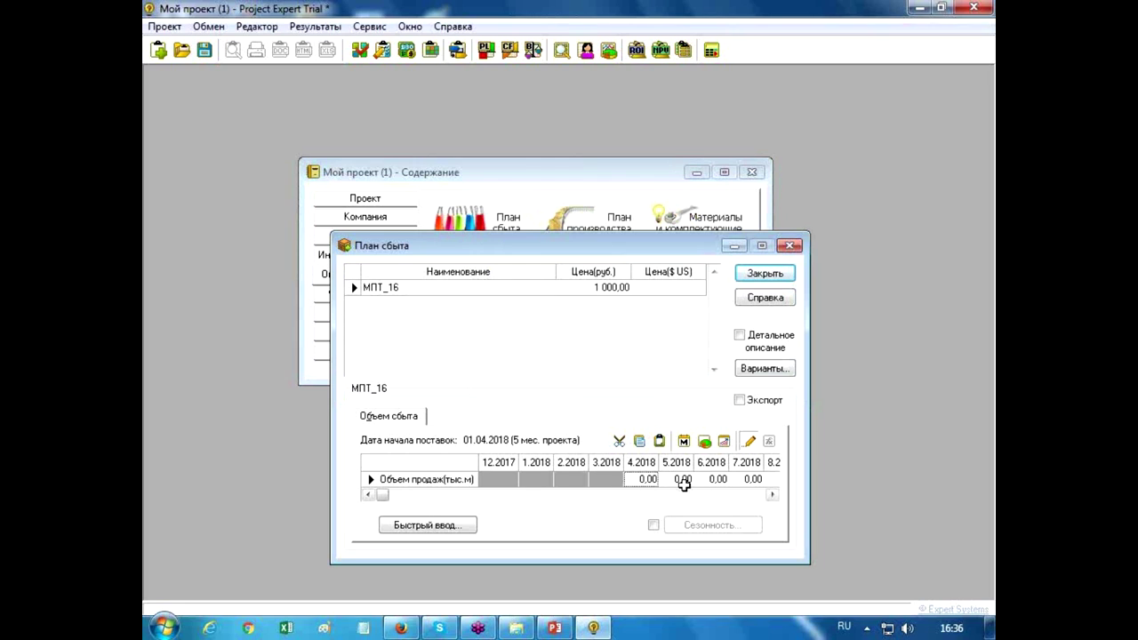
{"action": "left_click", "coordinate": [440, 526]}
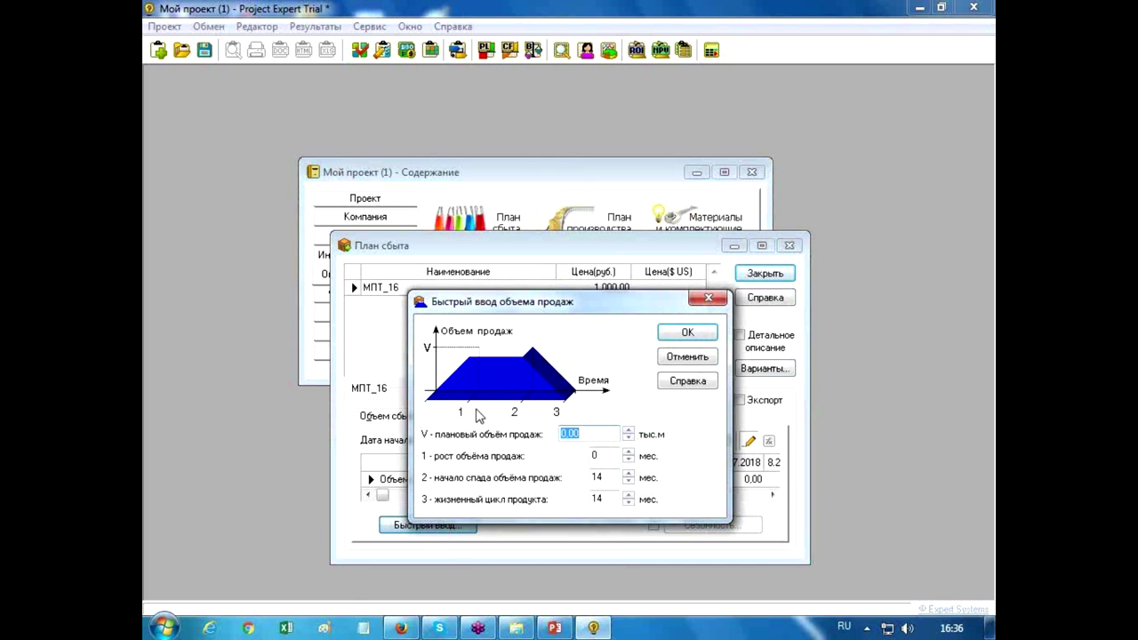
{"action": "type", "text": "30"}
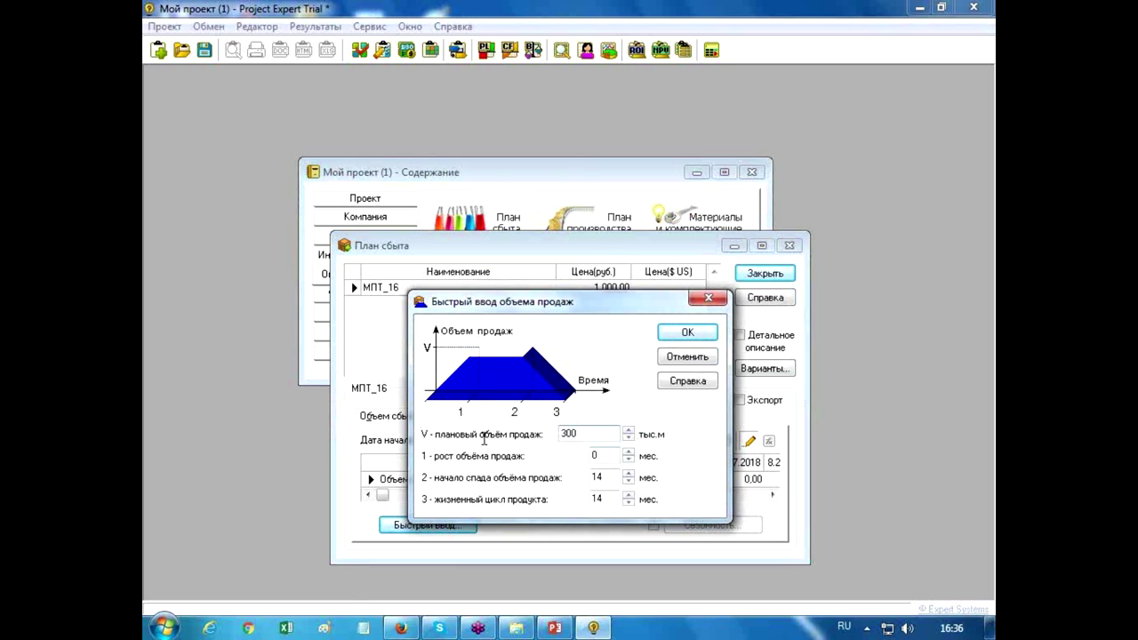
{"action": "key", "text": "Tab"}
{"action": "left_click", "coordinate": [627, 452]}
{"action": "left_click", "coordinate": [628, 452]}
{"action": "left_click", "coordinate": [628, 475]}
{"action": "left_click", "coordinate": [628, 475]}
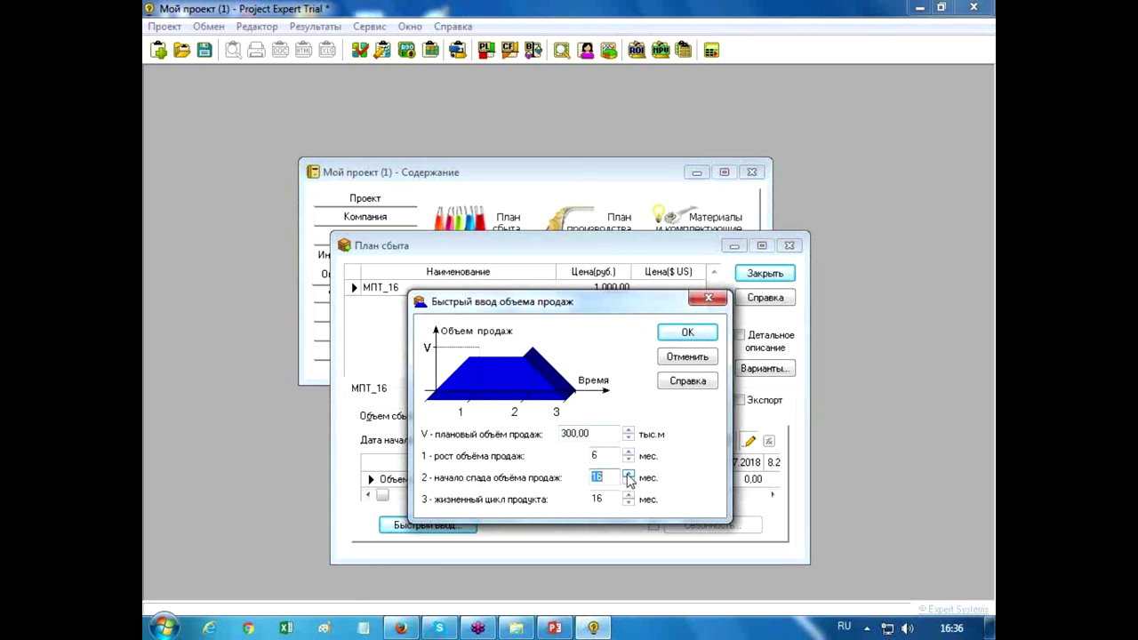
{"action": "left_click", "coordinate": [629, 483]}
{"action": "left_click", "coordinate": [695, 337]}
{"action": "left_click", "coordinate": [618, 375]}
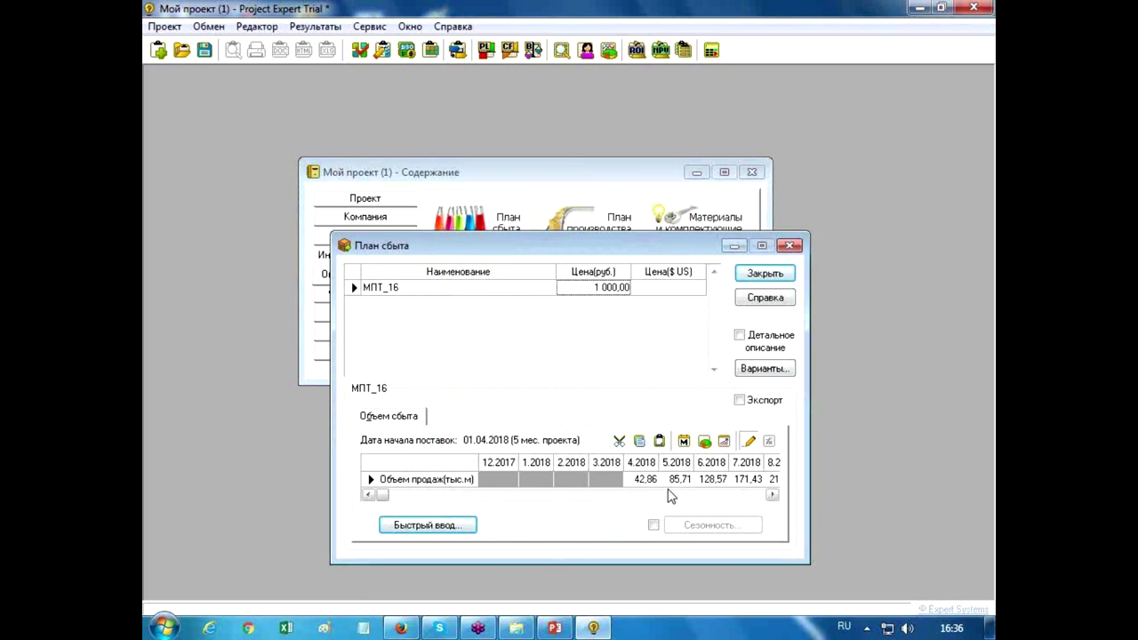
Step: Set the МПТ_16 sales volumes for April to July 2018 to 50, 80, 130 and 180 тыс.м and close the sales plan
{"action": "left_click", "coordinate": [751, 496]}
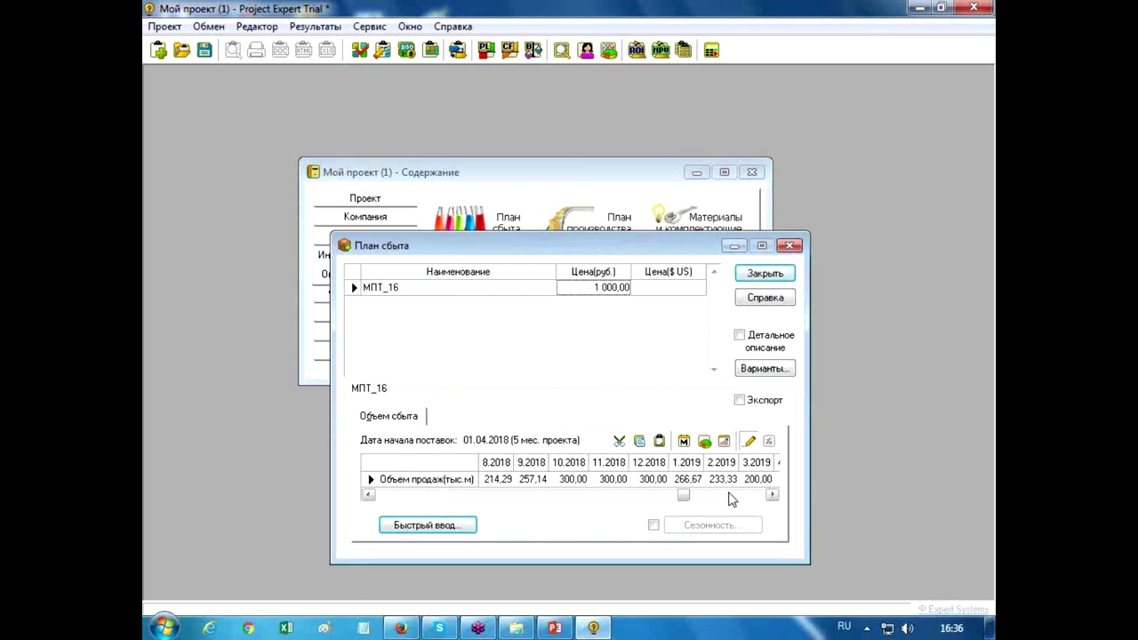
{"action": "left_click", "coordinate": [604, 497]}
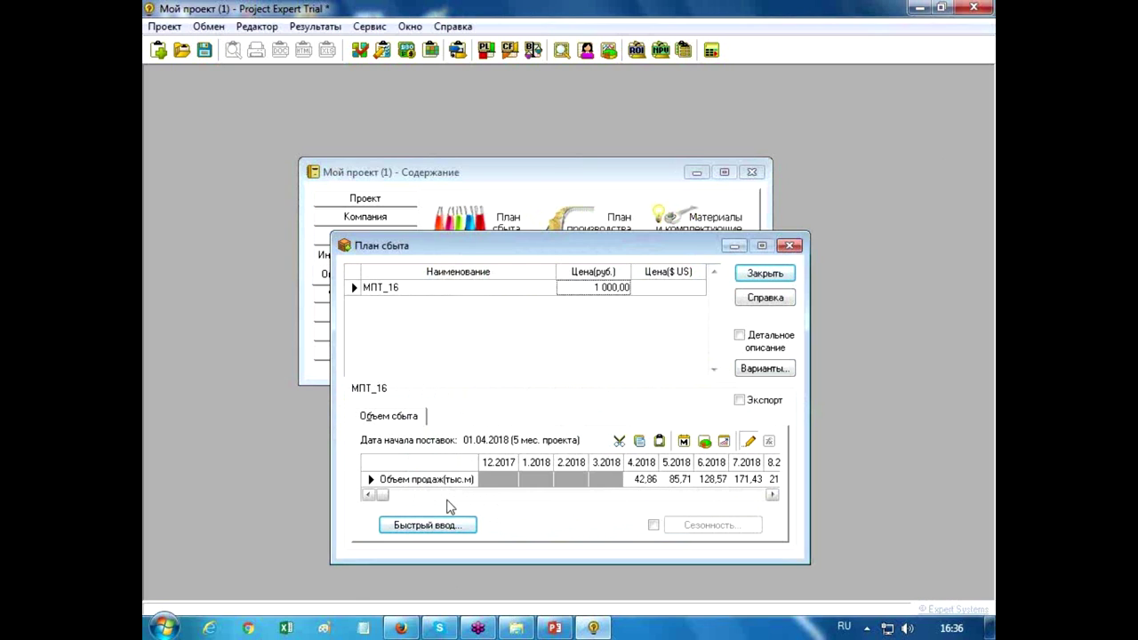
{"action": "left_click", "coordinate": [642, 479]}
{"action": "type", "text": "50"}
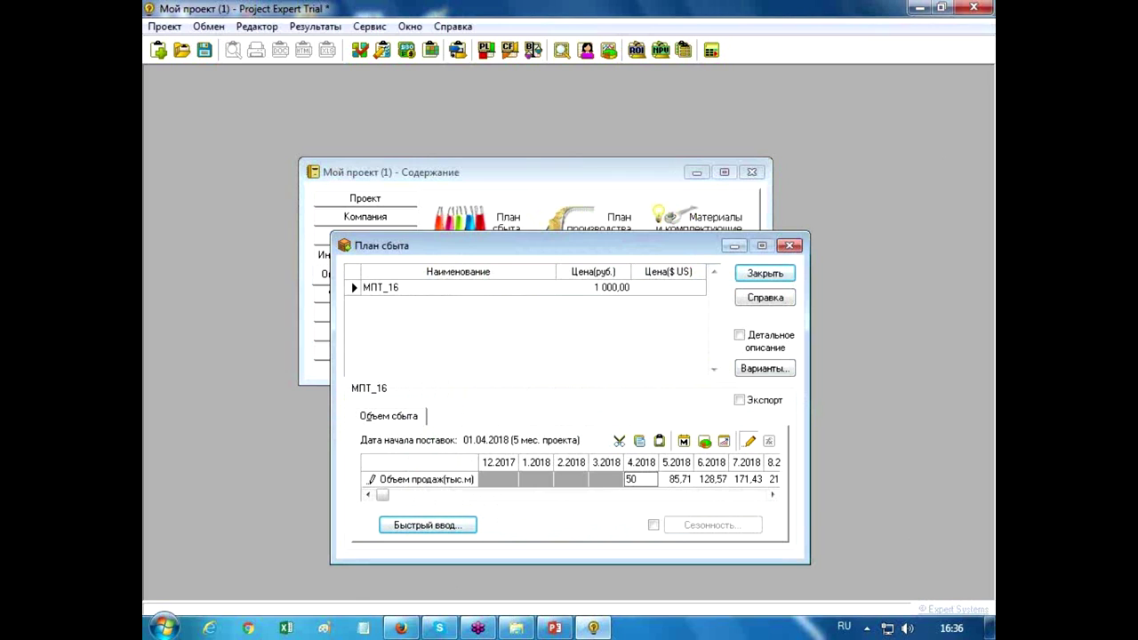
{"action": "key", "text": "Tab"}
{"action": "type", "text": "80"}
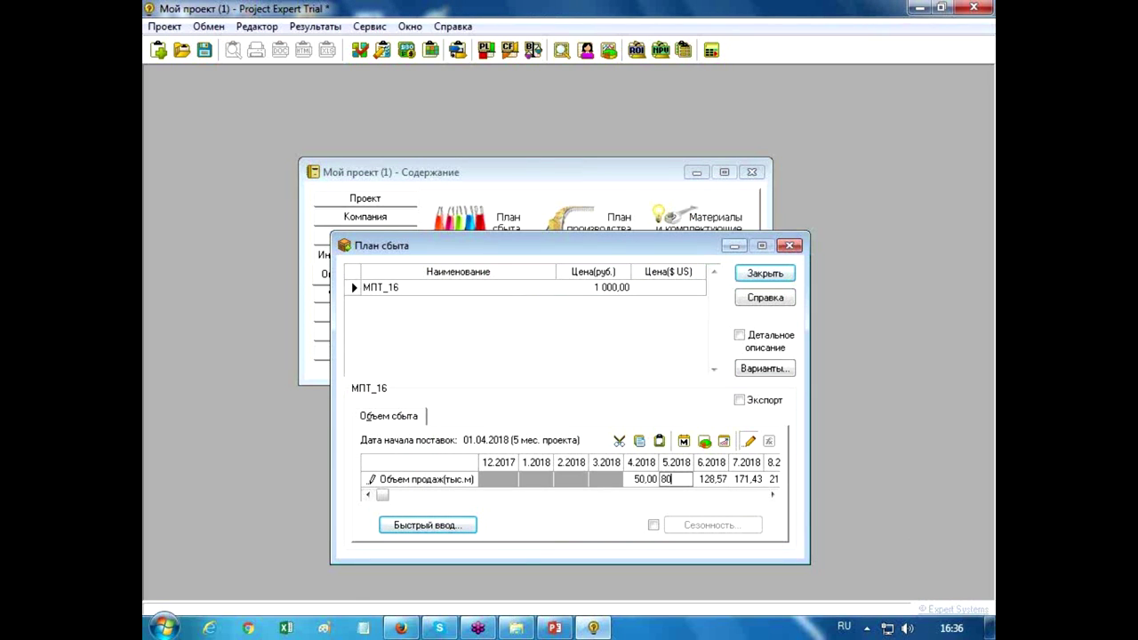
{"action": "key", "text": "Tab"}
{"action": "type", "text": "1"}
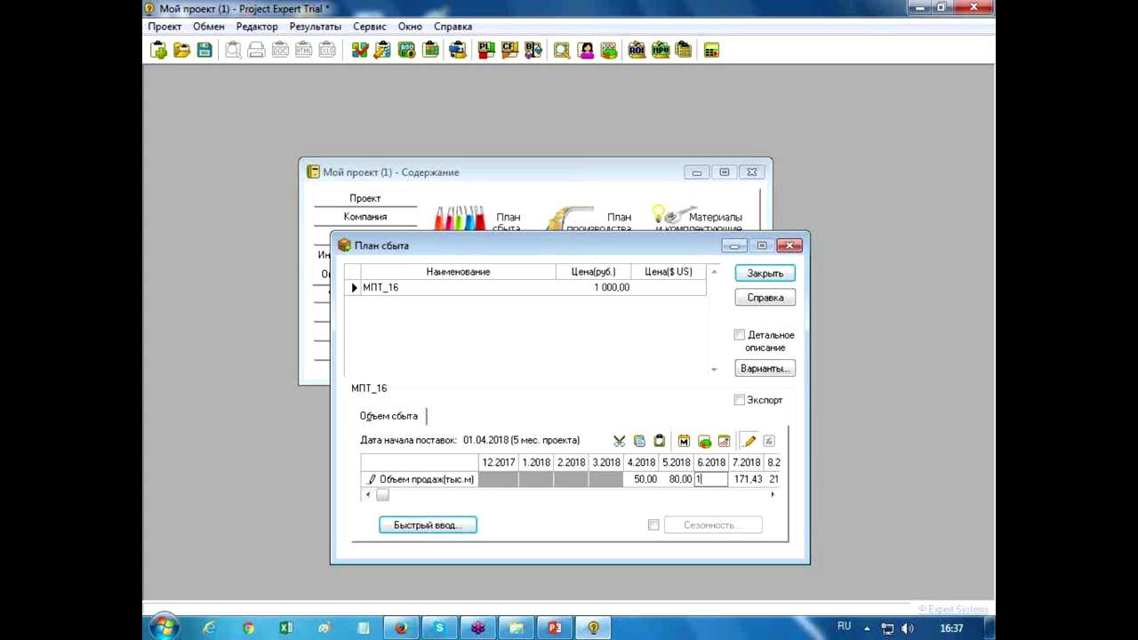
{"action": "key", "text": "Tab"}
{"action": "type", "text": "180"}
{"action": "key", "text": "Tab"}
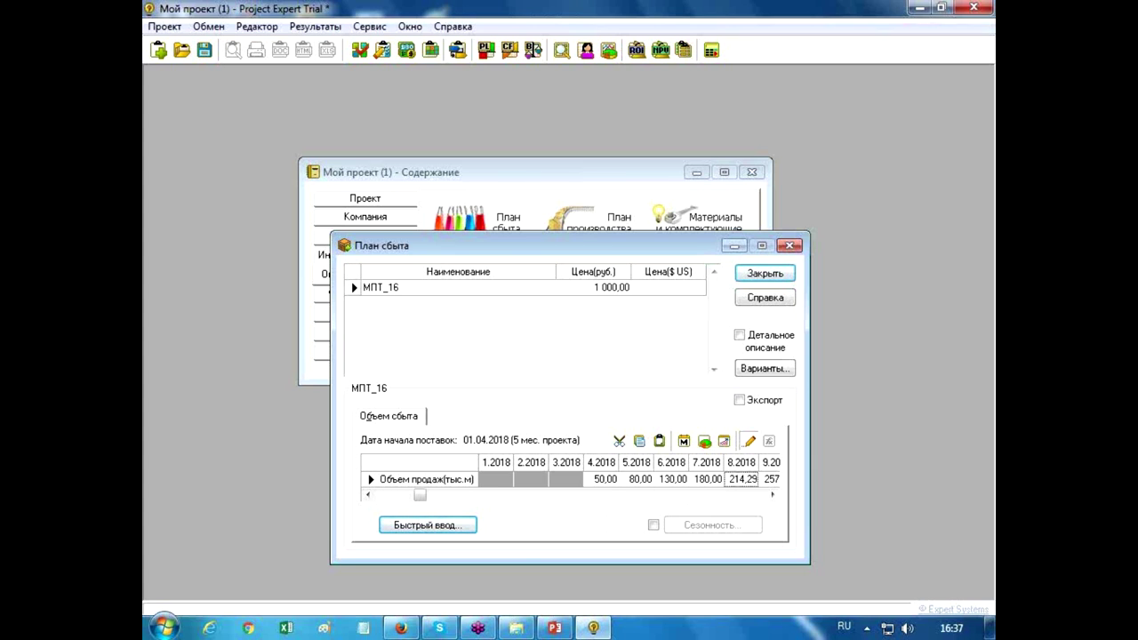
{"action": "left_click", "coordinate": [764, 273]}
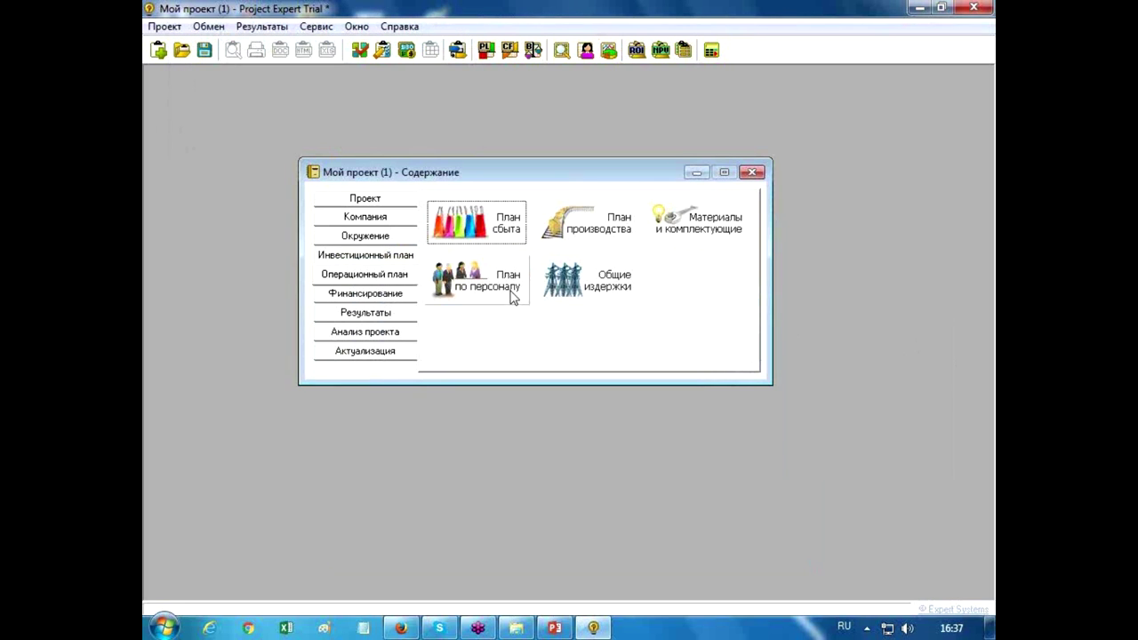
Step: Examine the monthly profit and loss statement at full size and close it
{"action": "left_click", "coordinate": [394, 313]}
{"action": "left_click", "coordinate": [497, 251]}
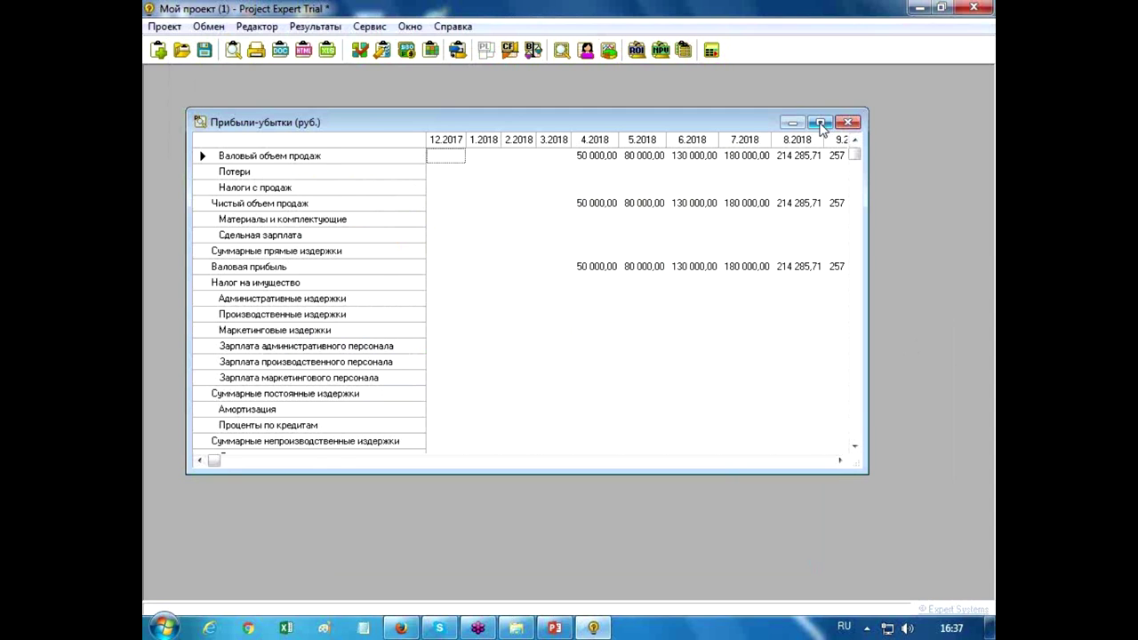
{"action": "left_click", "coordinate": [819, 123]}
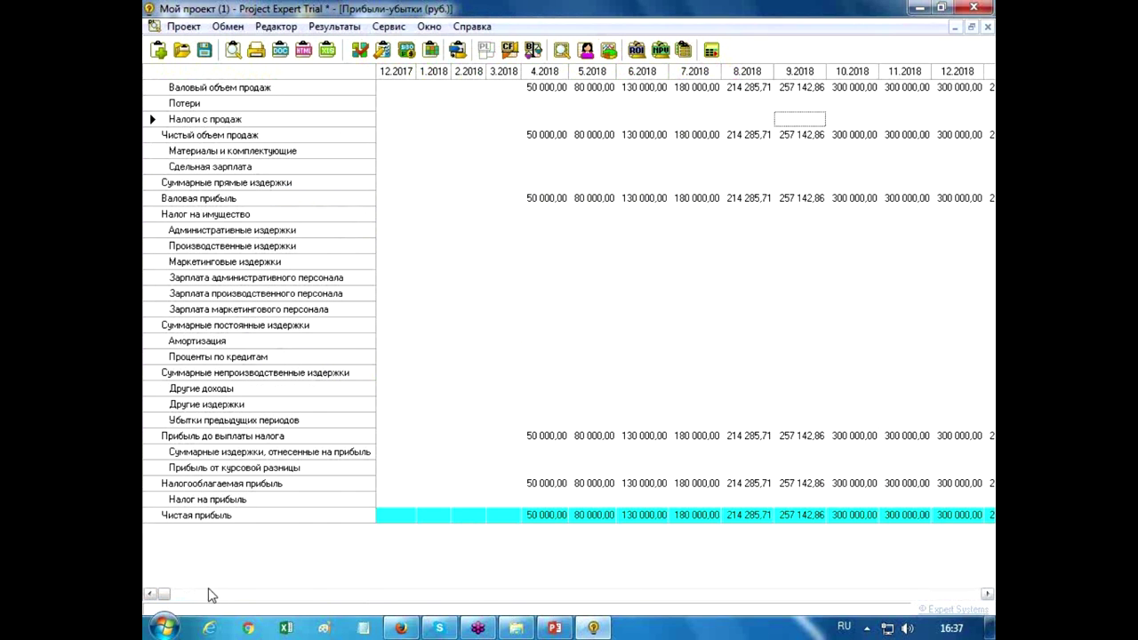
{"action": "left_click_drag", "start_coordinate": [162, 594], "coordinate": [147, 628]}
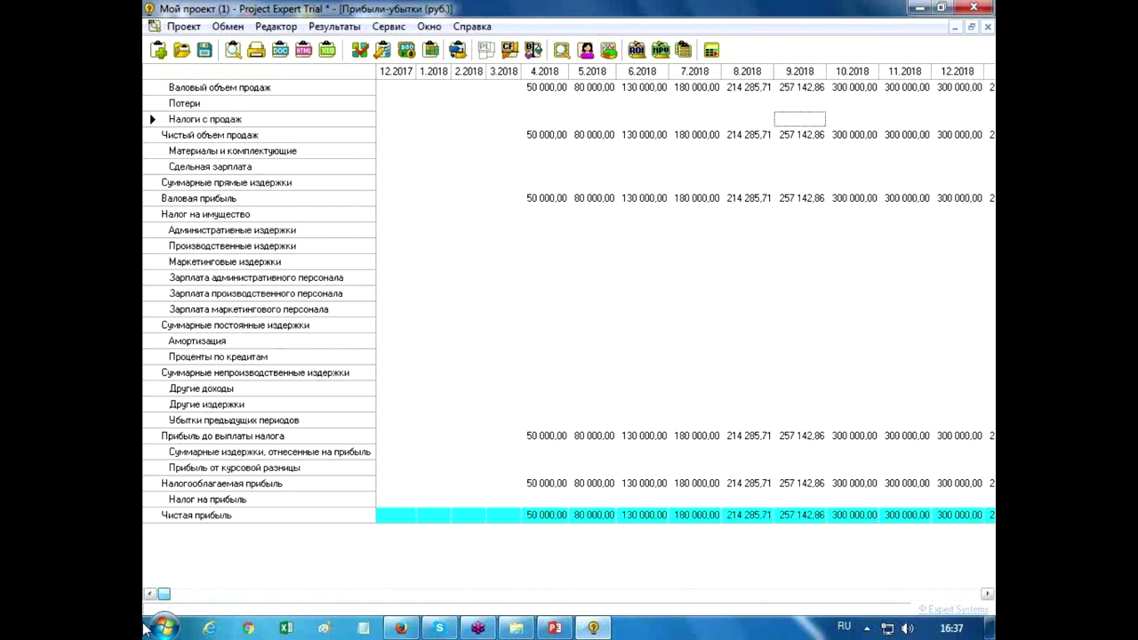
{"action": "left_click", "coordinate": [988, 28]}
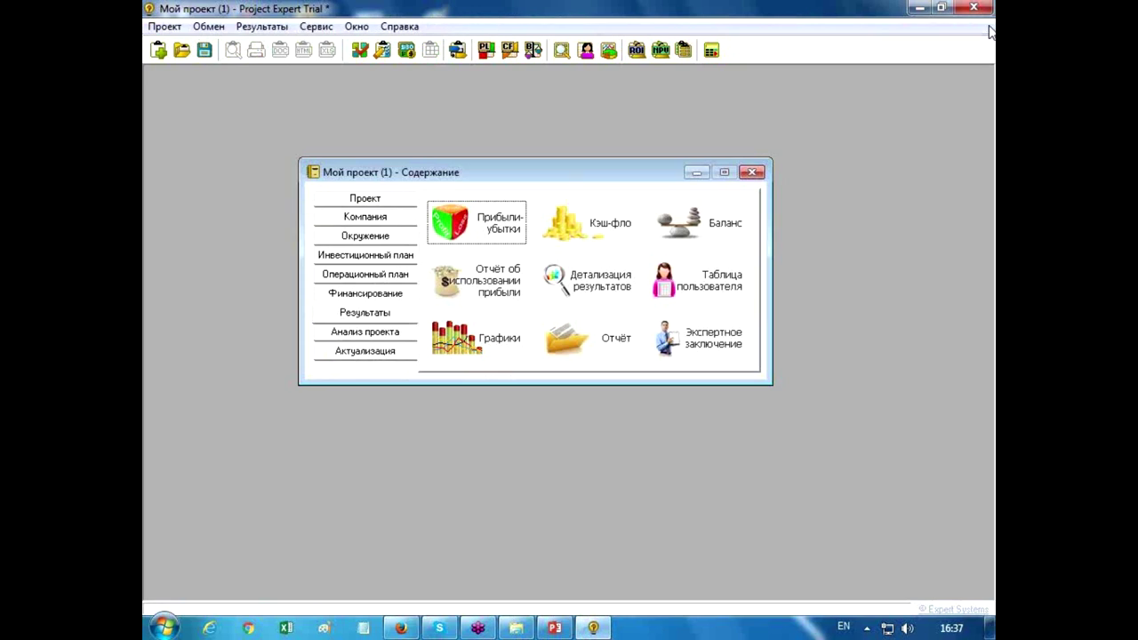
Step: Examine the monthly cash flow statement and balance sheet at full size, closing each one
{"action": "left_click", "coordinate": [614, 222]}
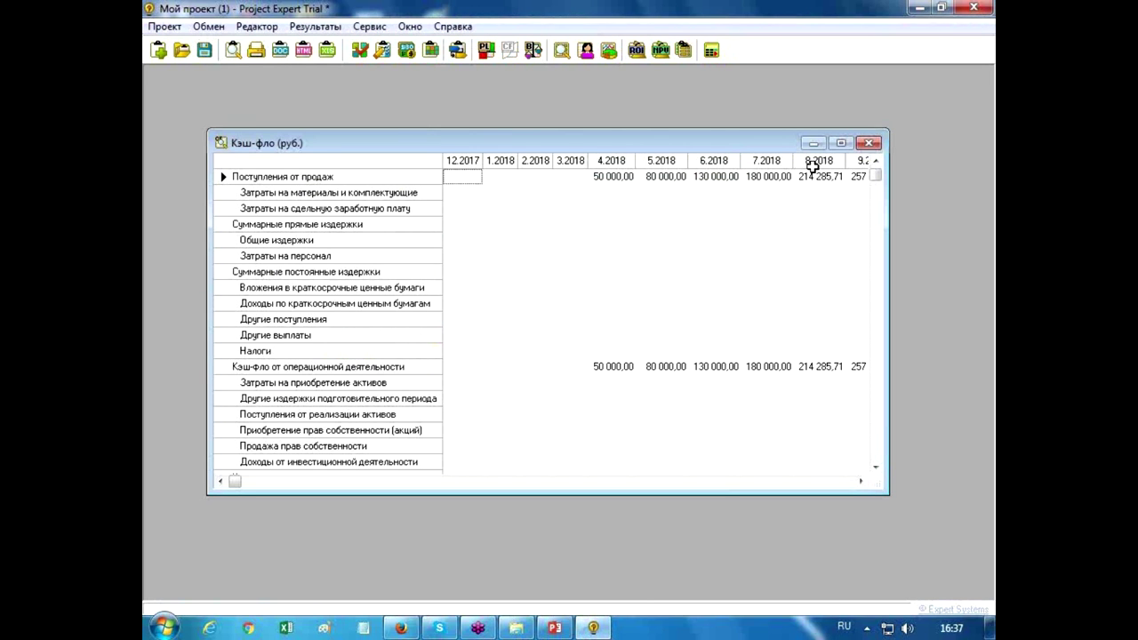
{"action": "left_click", "coordinate": [841, 143]}
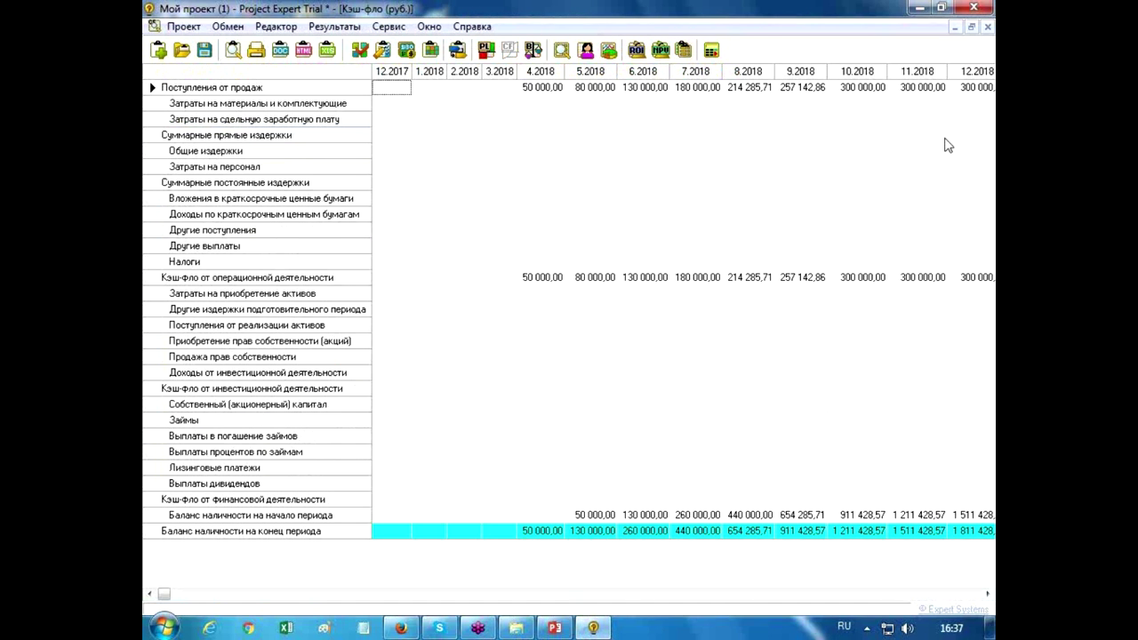
{"action": "left_click", "coordinate": [987, 28]}
{"action": "left_click", "coordinate": [722, 242]}
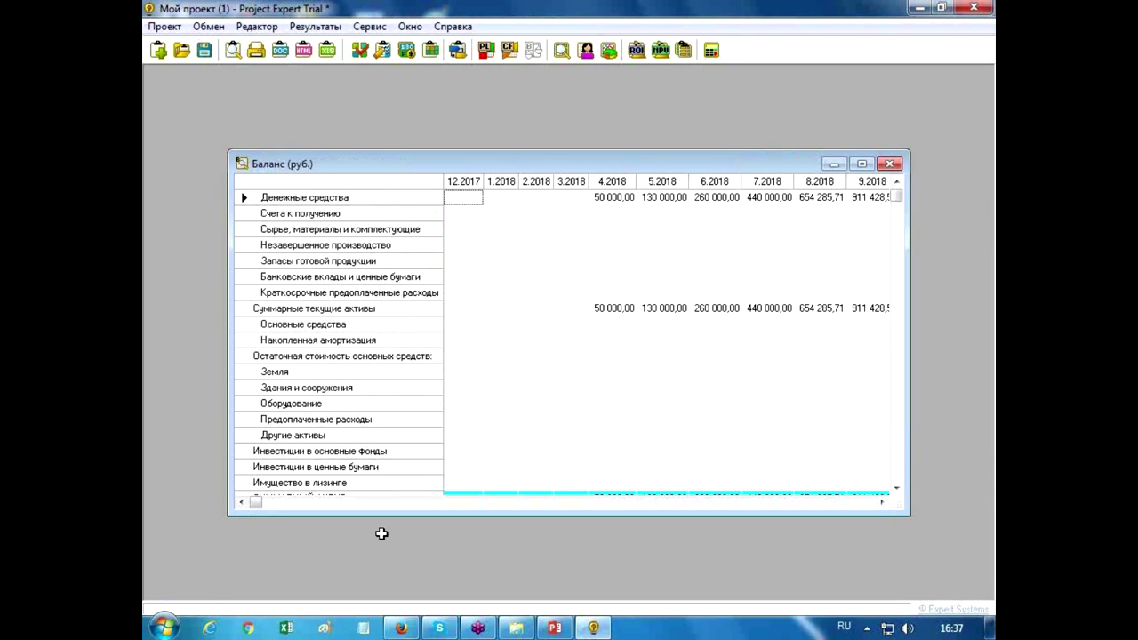
{"action": "left_click", "coordinate": [861, 164]}
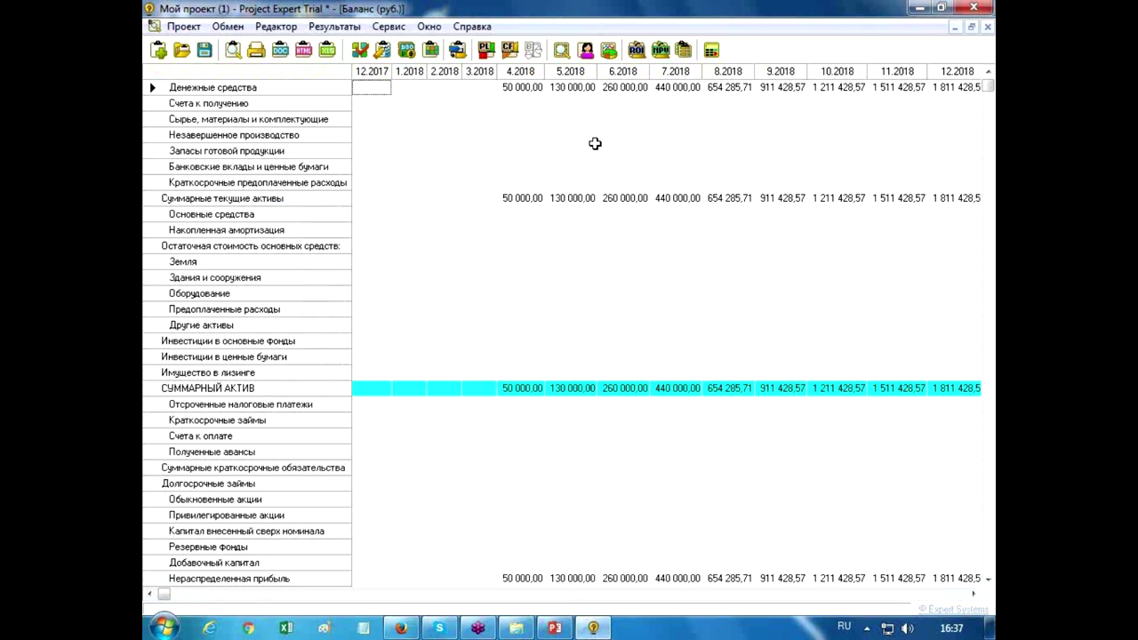
{"action": "left_click", "coordinate": [987, 28]}
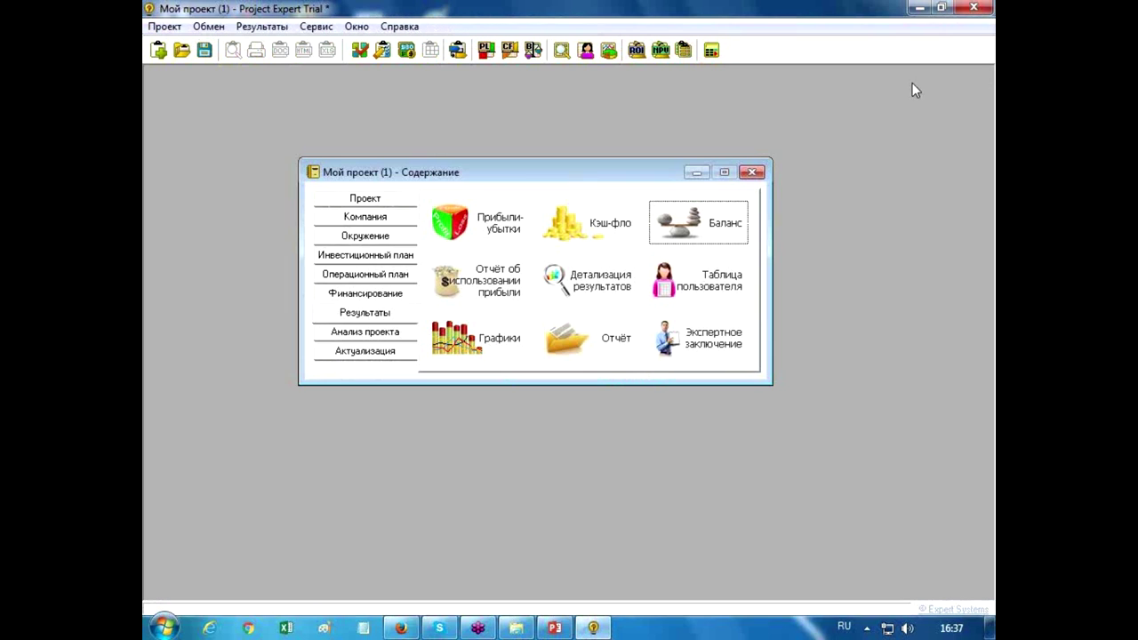
Step: Examine the calendar plan in the investment plan section and close it
{"action": "left_click", "coordinate": [377, 258]}
{"action": "left_click", "coordinate": [487, 227]}
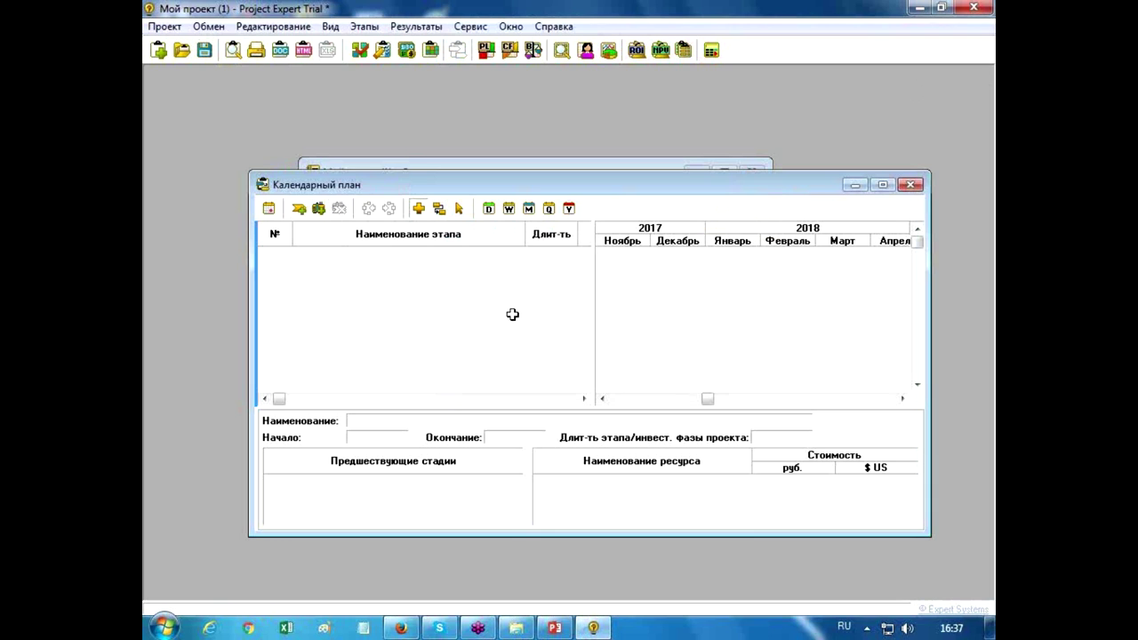
{"action": "left_click", "coordinate": [910, 185]}
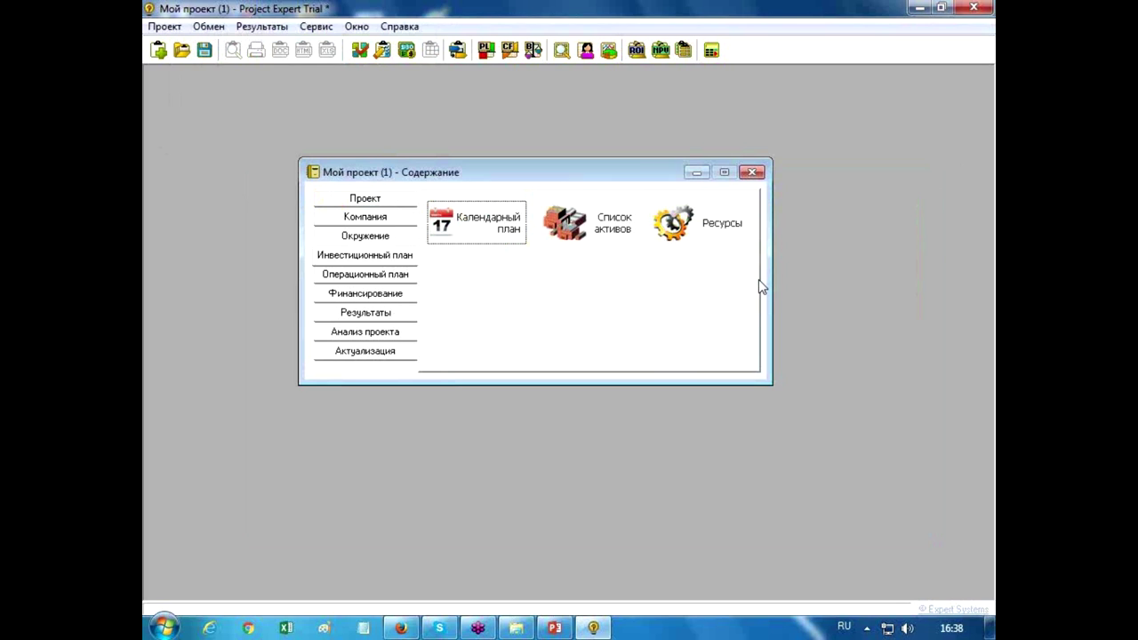
{"action": "left_click", "coordinate": [364, 237]}
{"action": "left_click", "coordinate": [368, 255]}
{"action": "left_click", "coordinate": [370, 277]}
{"action": "left_click", "coordinate": [381, 295]}
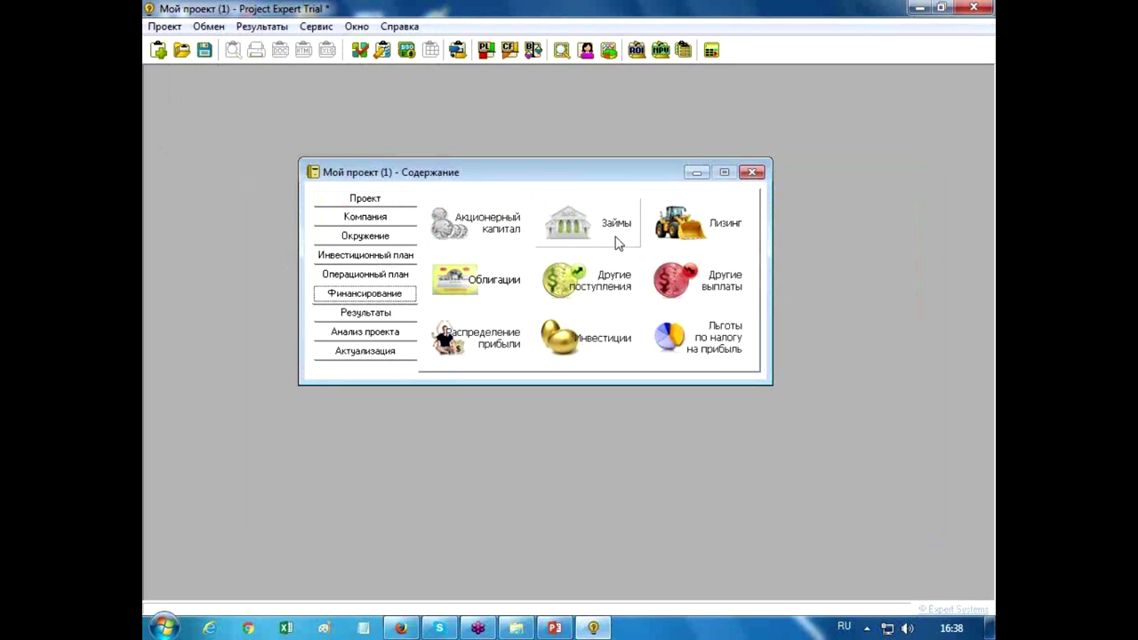
{"action": "left_click", "coordinate": [394, 201]}
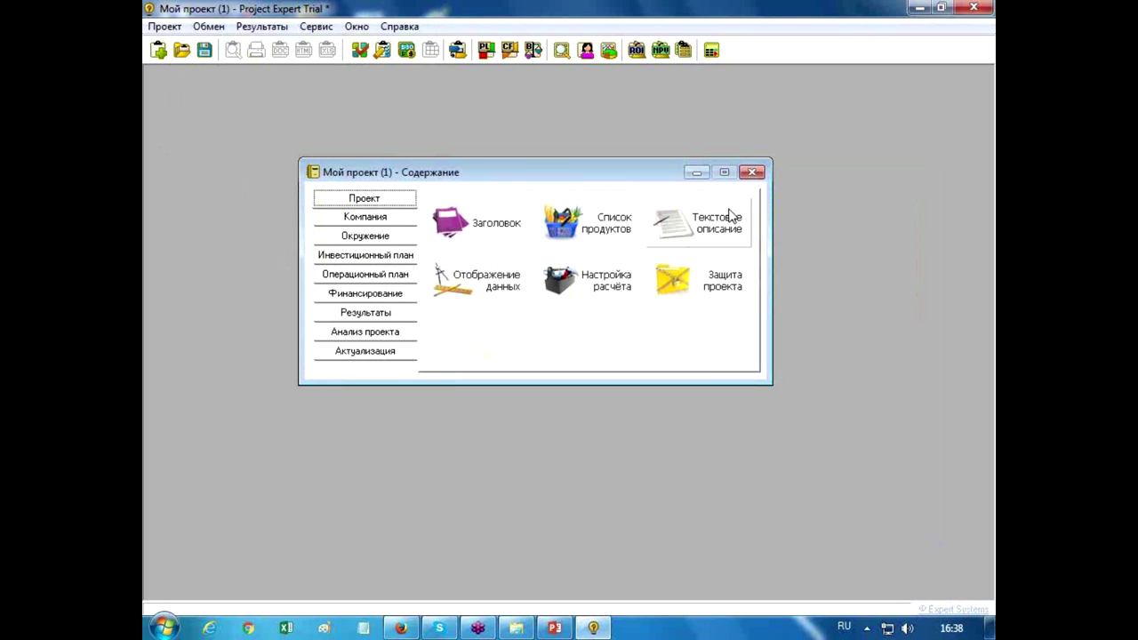
Step: Close the current project with its changes saved and open the project file PEH_Sem61121_9.pex
{"action": "left_click", "coordinate": [752, 173]}
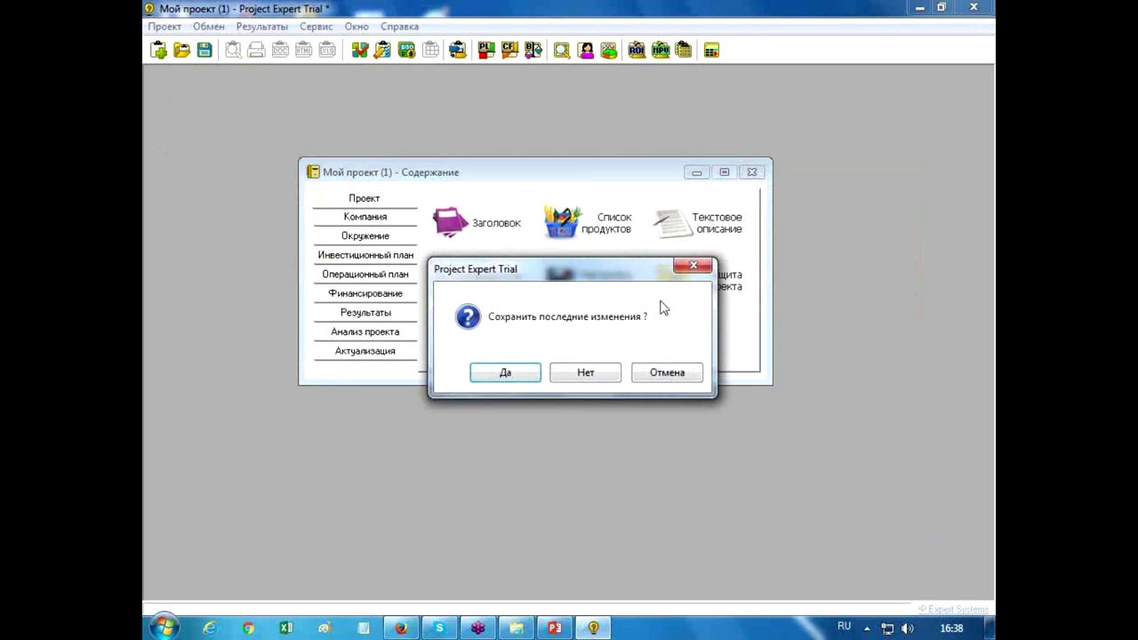
{"action": "left_click", "coordinate": [519, 381]}
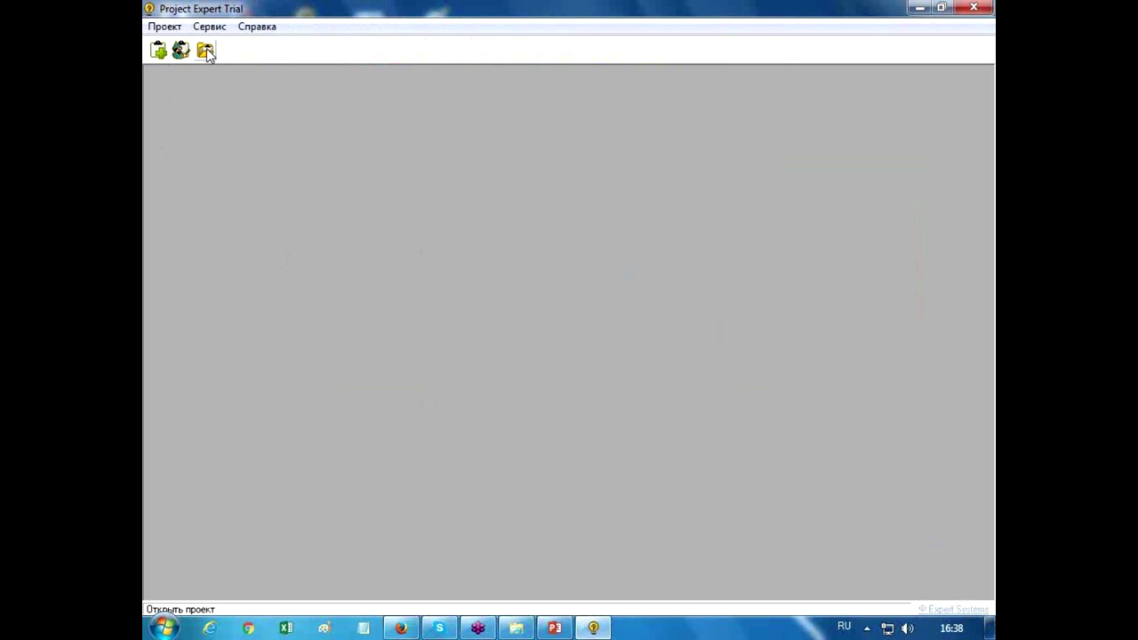
{"action": "left_click", "coordinate": [205, 51]}
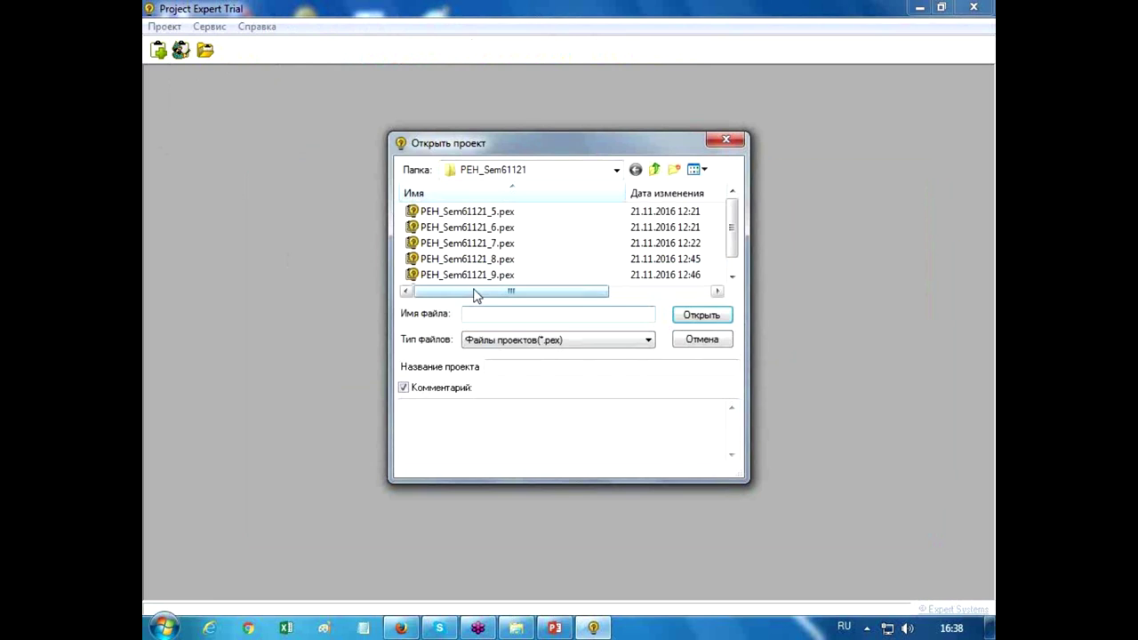
{"action": "double_click", "coordinate": [476, 275]}
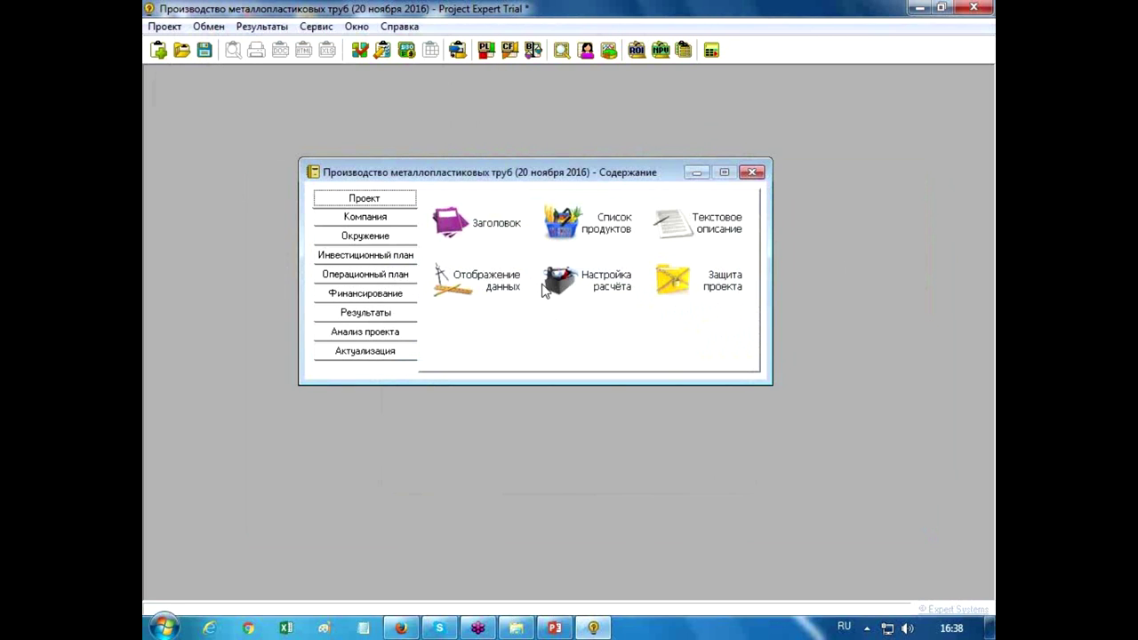
Step: Review the project's product list and the data display scale settings, closing each one
{"action": "left_click", "coordinate": [586, 219]}
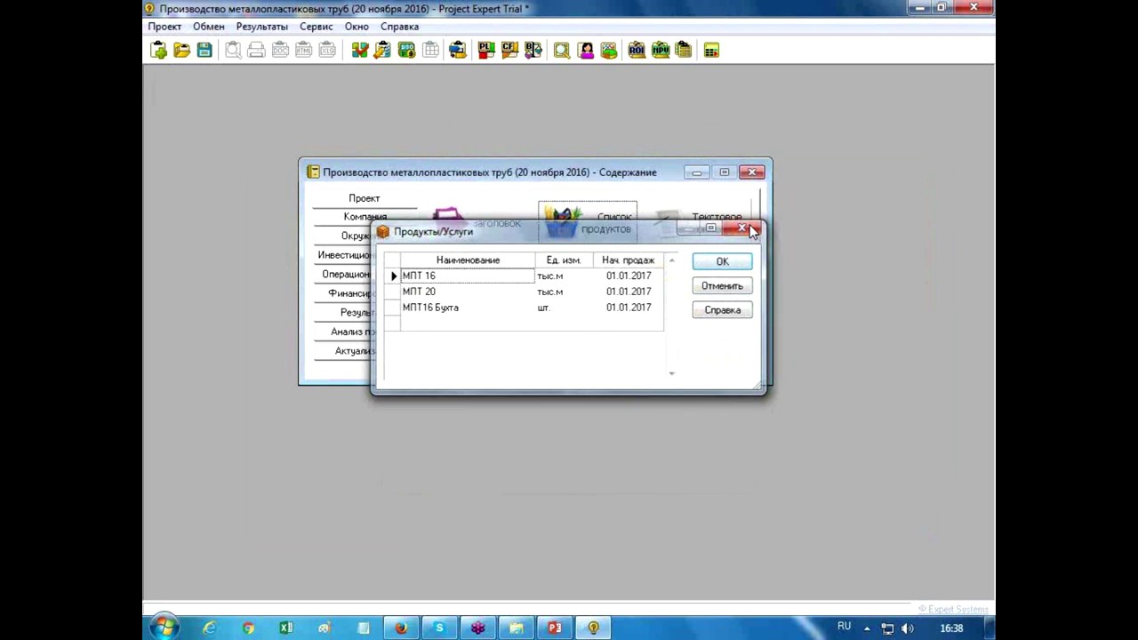
{"action": "left_click", "coordinate": [725, 261]}
{"action": "left_click", "coordinate": [496, 287]}
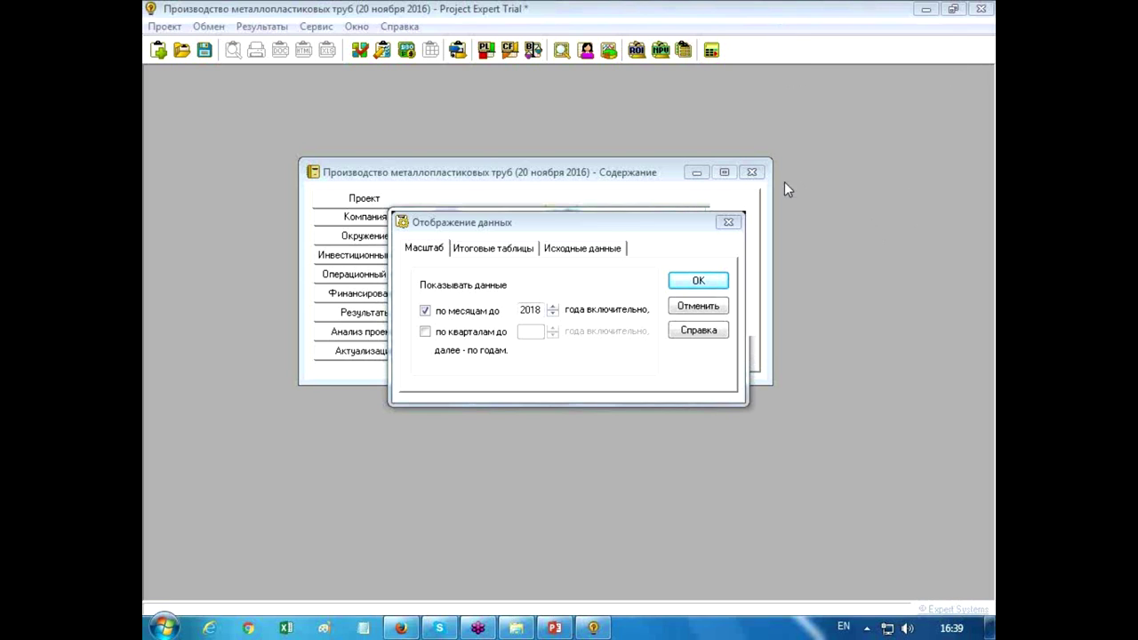
{"action": "left_click_drag", "start_coordinate": [604, 224], "coordinate": [463, 207]}
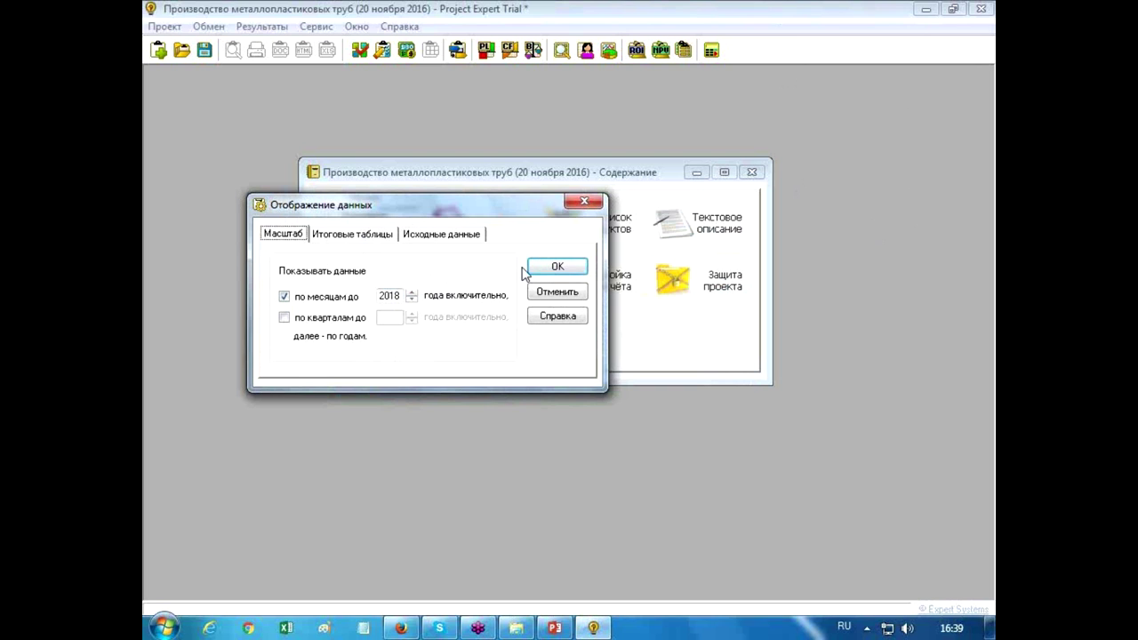
{"action": "left_click", "coordinate": [591, 203]}
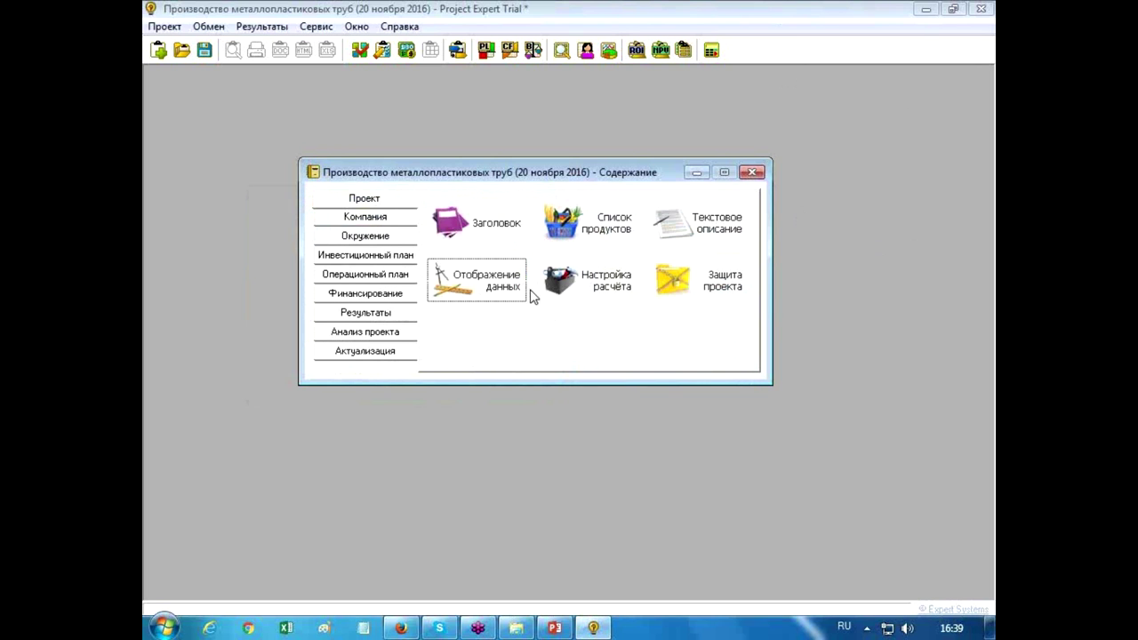
Step: Review the discount rate, detail and efficiency indicator pages of the calculation settings and close them
{"action": "left_click", "coordinate": [582, 289]}
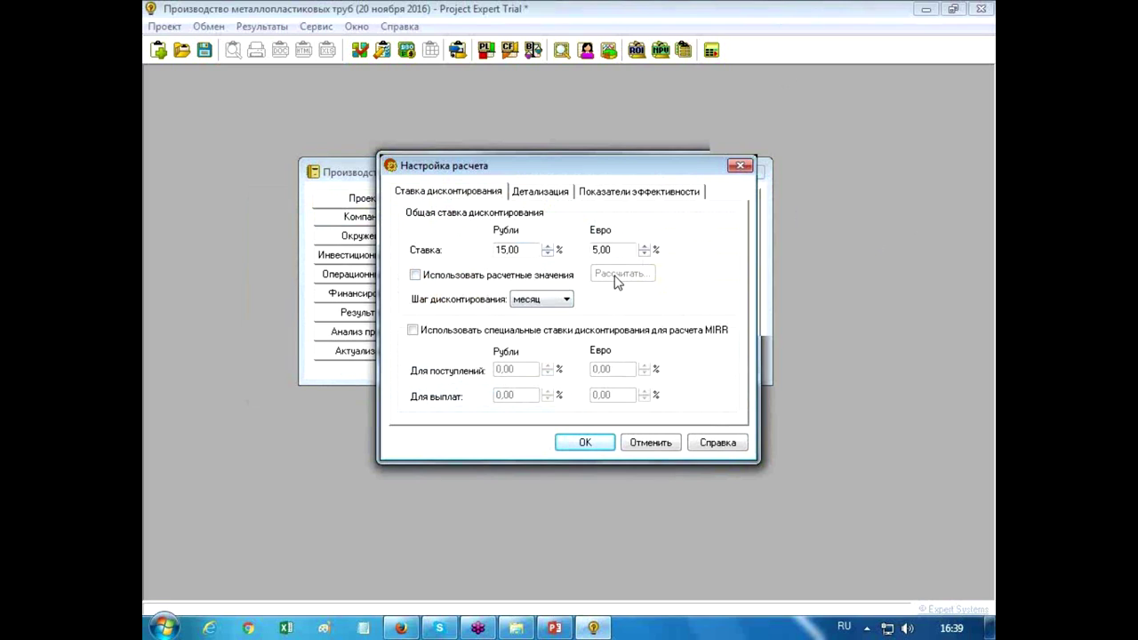
{"action": "left_click_drag", "start_coordinate": [613, 165], "coordinate": [481, 171]}
{"action": "left_click", "coordinate": [414, 202]}
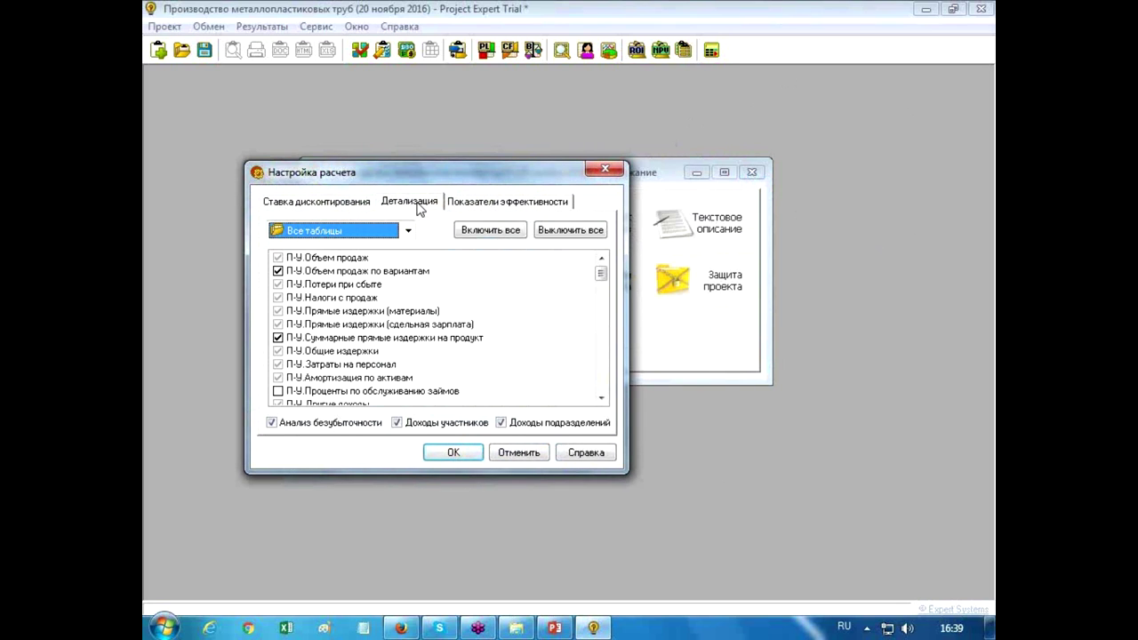
{"action": "left_click", "coordinate": [478, 203]}
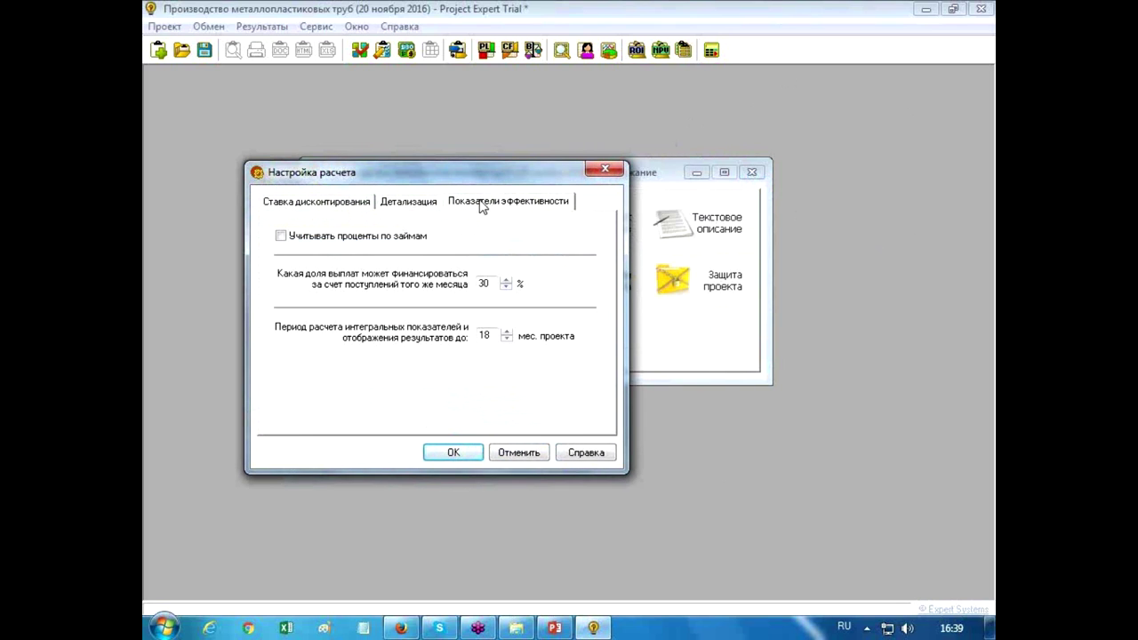
{"action": "left_click", "coordinate": [614, 170]}
Step: Examine the asset categories of the company's starting balance, from cash and receivables through stocks to unfinished investments
{"action": "left_click", "coordinate": [392, 218]}
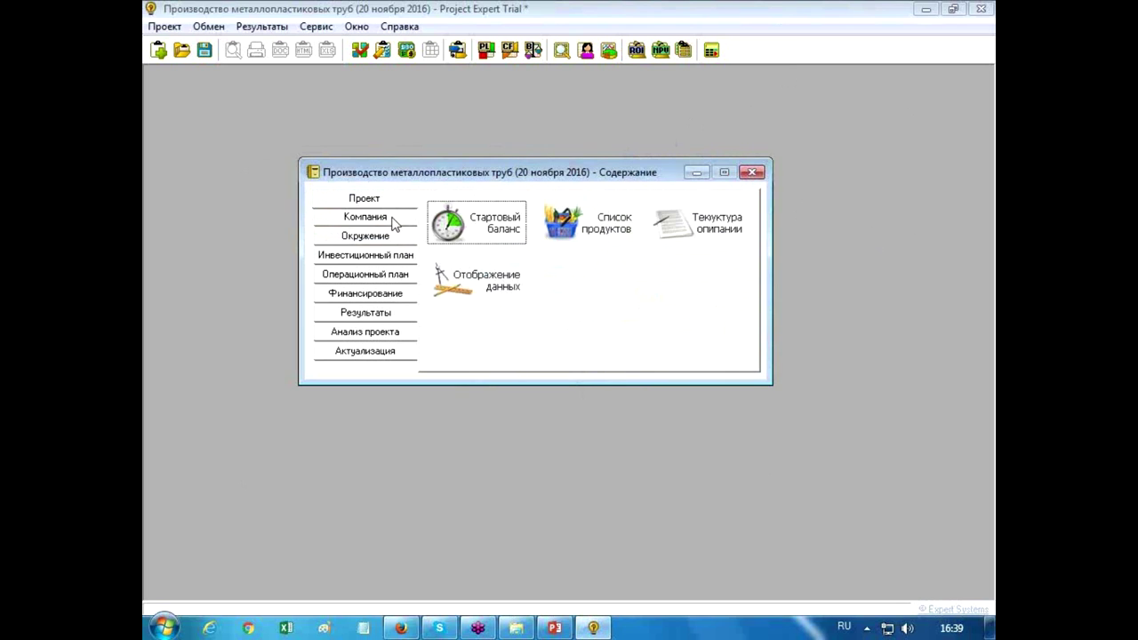
{"action": "left_click", "coordinate": [505, 239]}
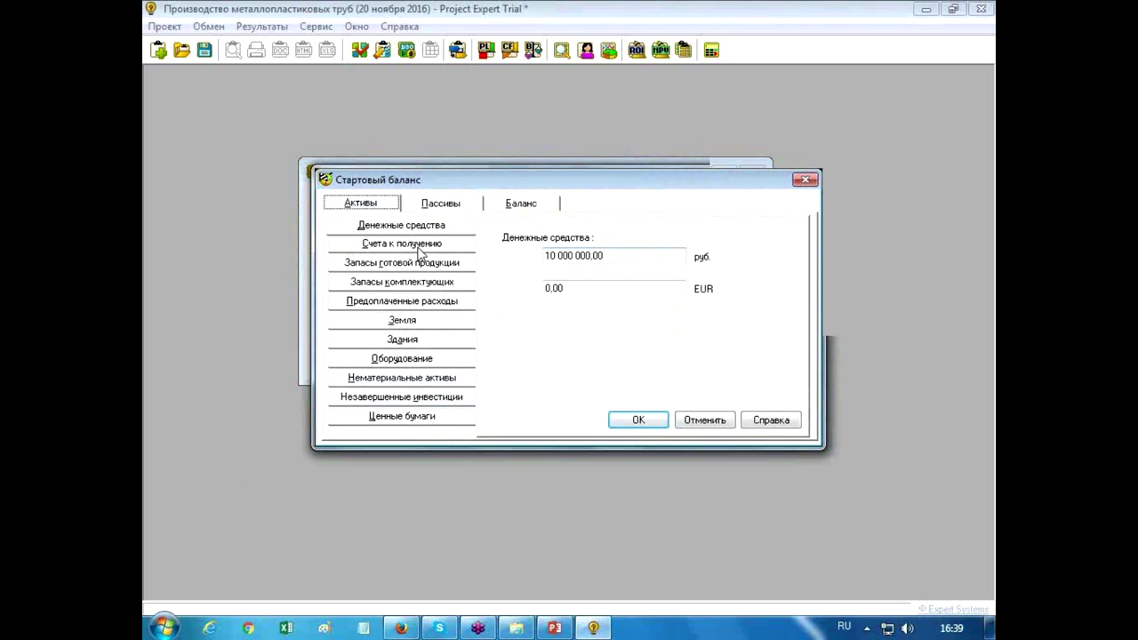
{"action": "left_click", "coordinate": [416, 247]}
{"action": "left_click", "coordinate": [403, 265]}
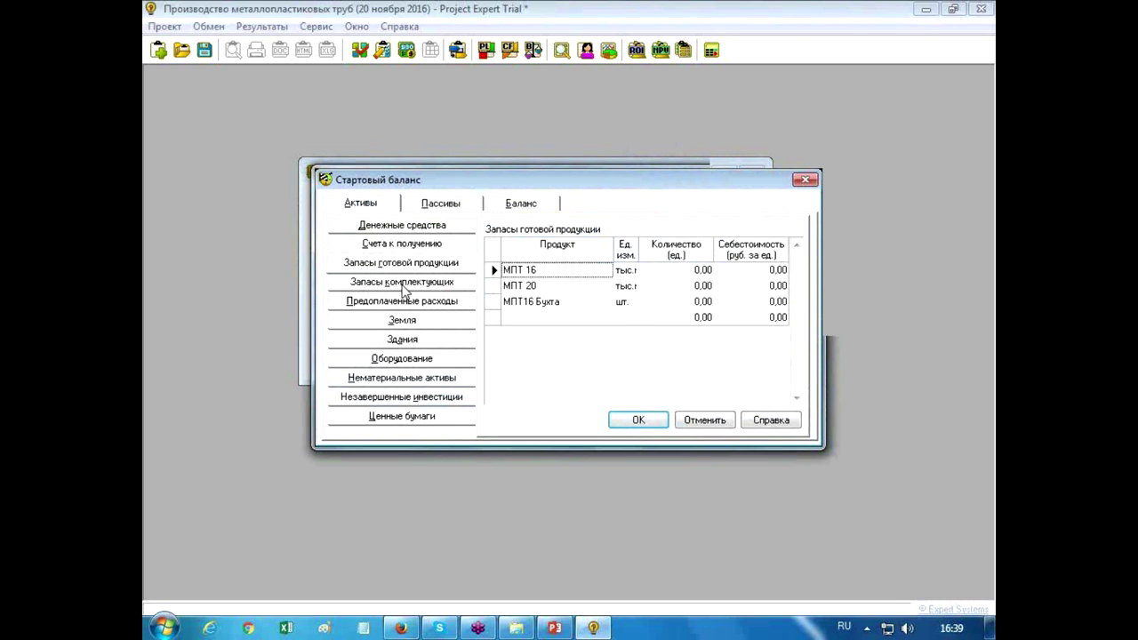
{"action": "left_click_drag", "start_coordinate": [437, 183], "coordinate": [343, 188]}
{"action": "left_click", "coordinate": [346, 288]}
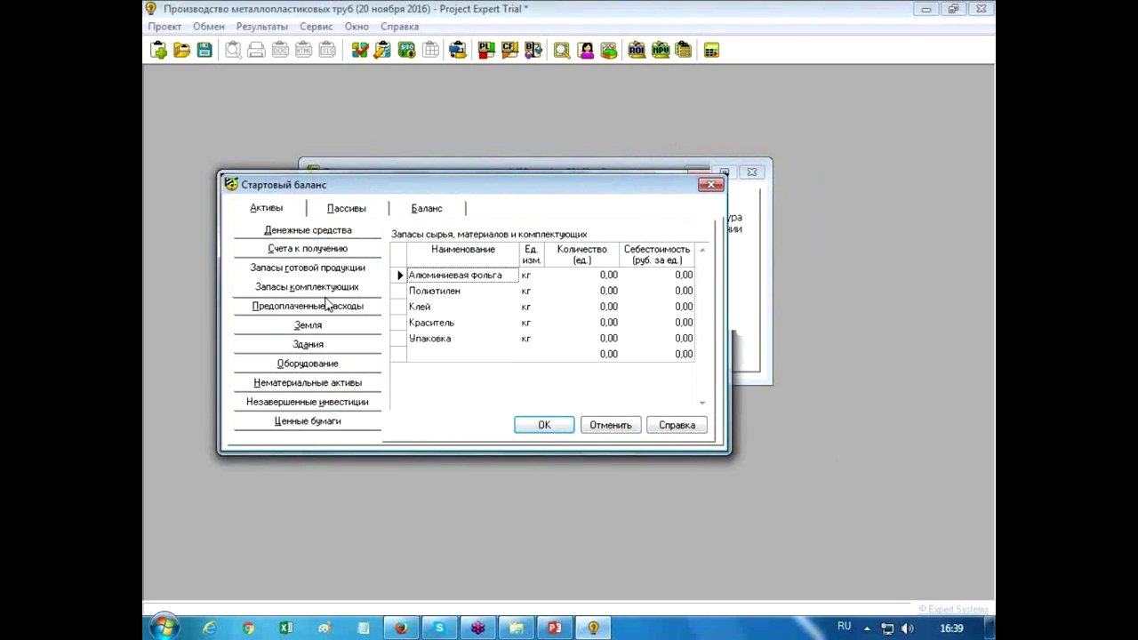
{"action": "left_click", "coordinate": [328, 311]}
{"action": "left_click", "coordinate": [327, 329]}
{"action": "left_click", "coordinate": [328, 345]}
{"action": "left_click", "coordinate": [310, 384]}
{"action": "left_click", "coordinate": [311, 404]}
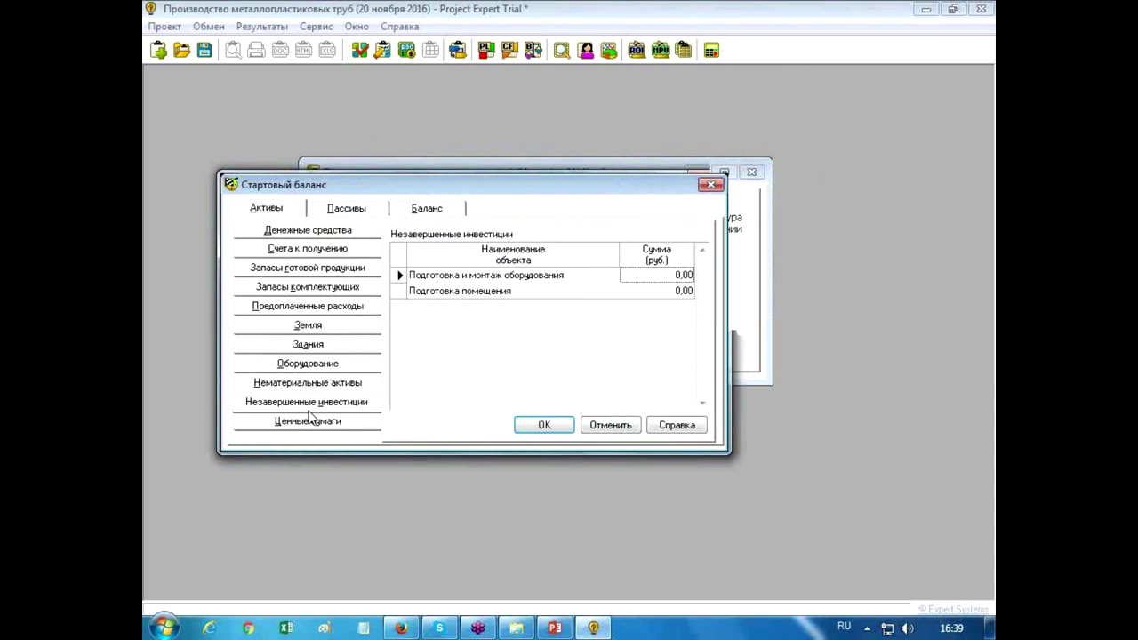
Step: Examine the deferred taxes, loans and share capital among the starting balance liabilities and dismiss the balance without changes
{"action": "left_click", "coordinate": [359, 210]}
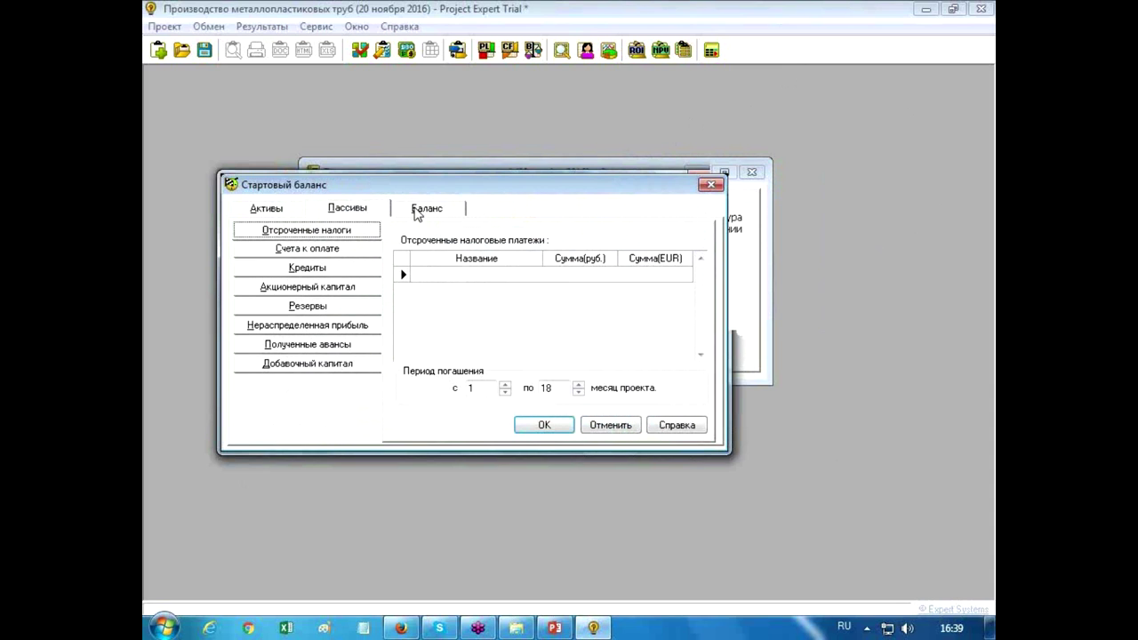
{"action": "left_click", "coordinate": [329, 268]}
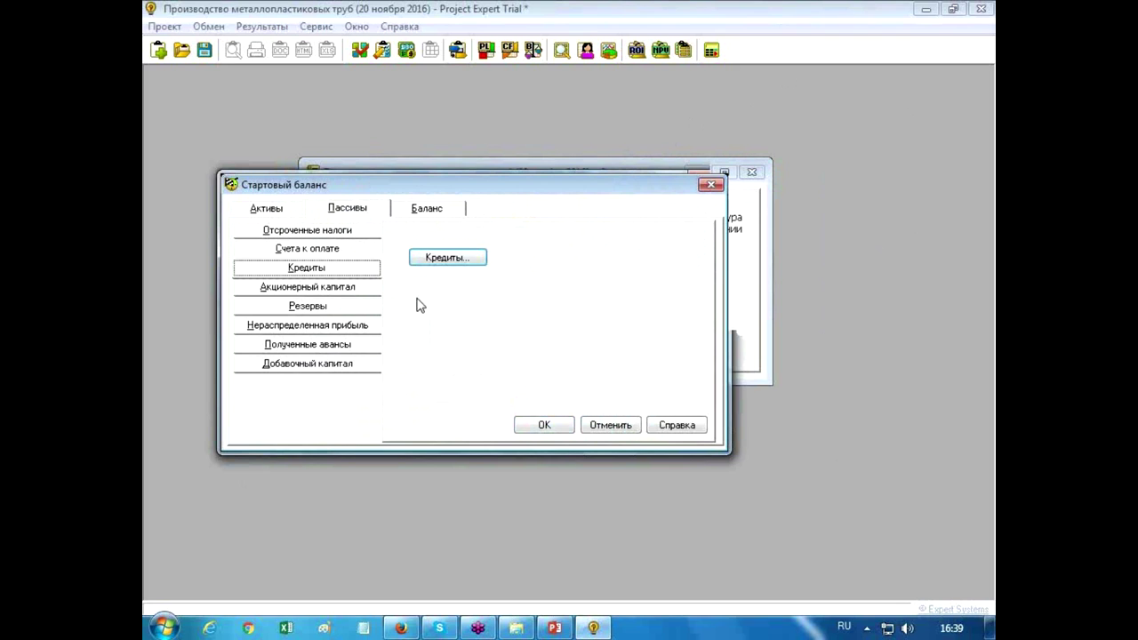
{"action": "left_click", "coordinate": [317, 291]}
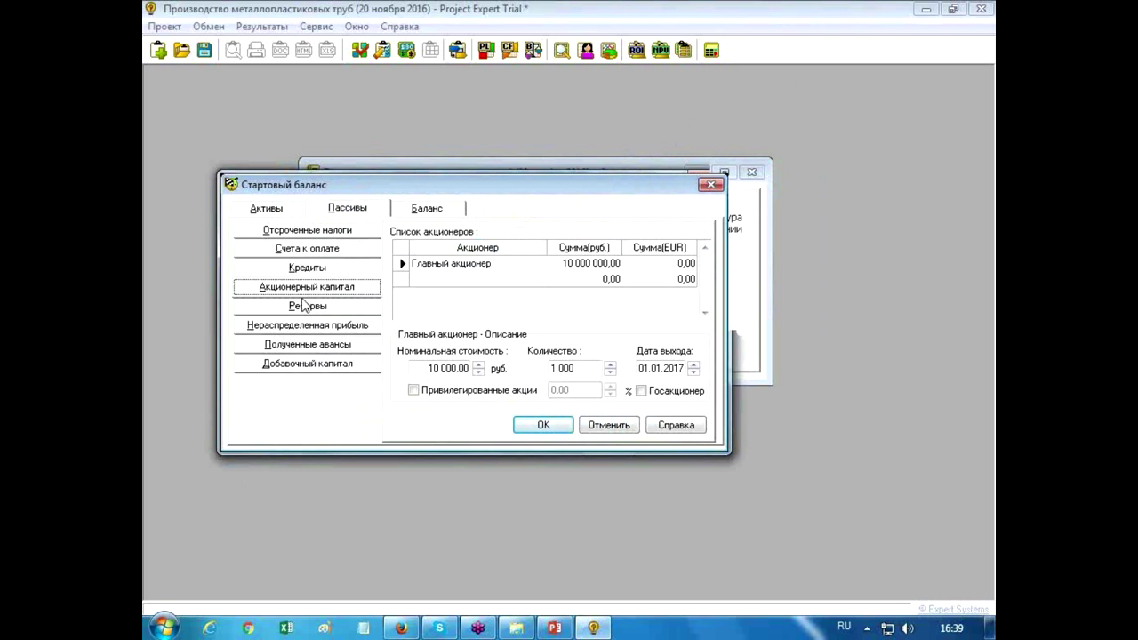
{"action": "left_click", "coordinate": [617, 430]}
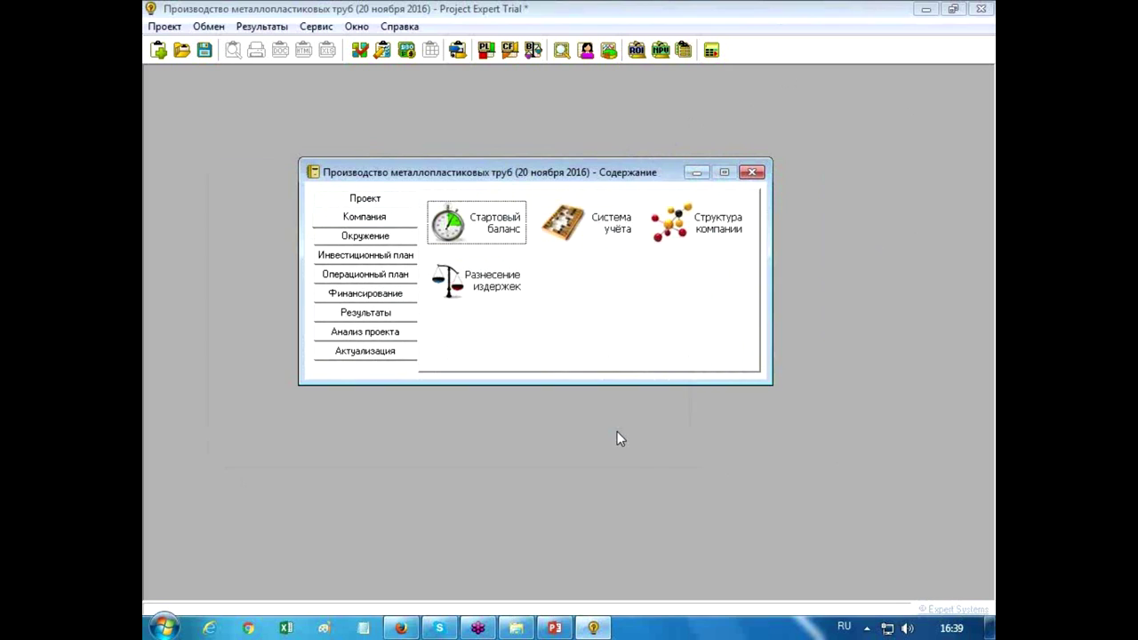
Step: Review the company's accounting system settings and the project currency settings, closing both without changes
{"action": "left_click", "coordinate": [604, 240]}
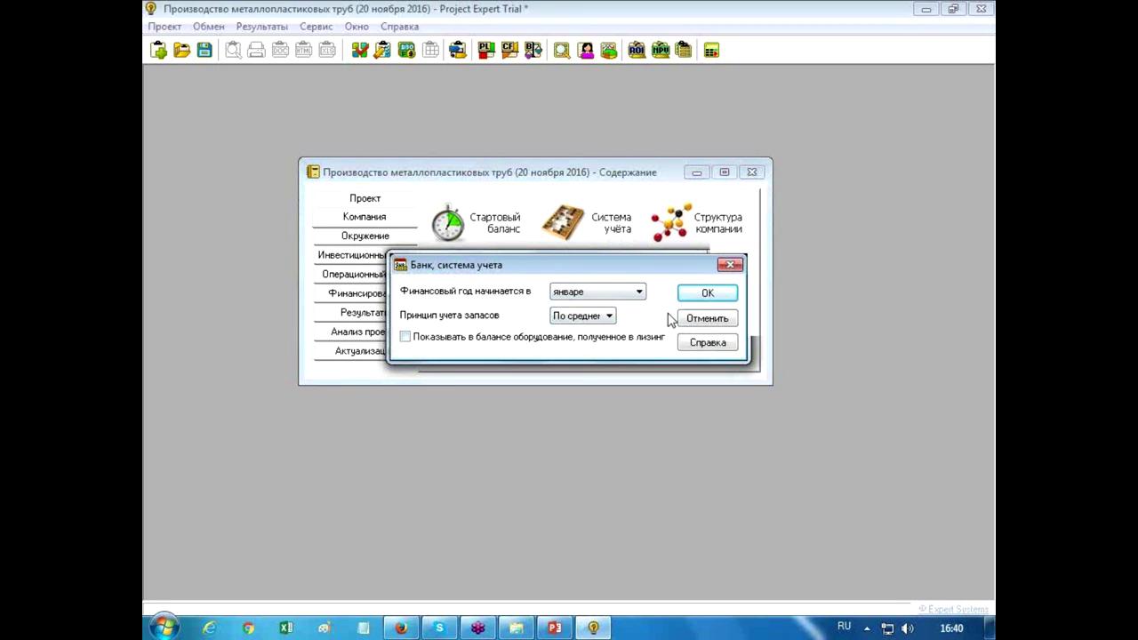
{"action": "left_click", "coordinate": [725, 265]}
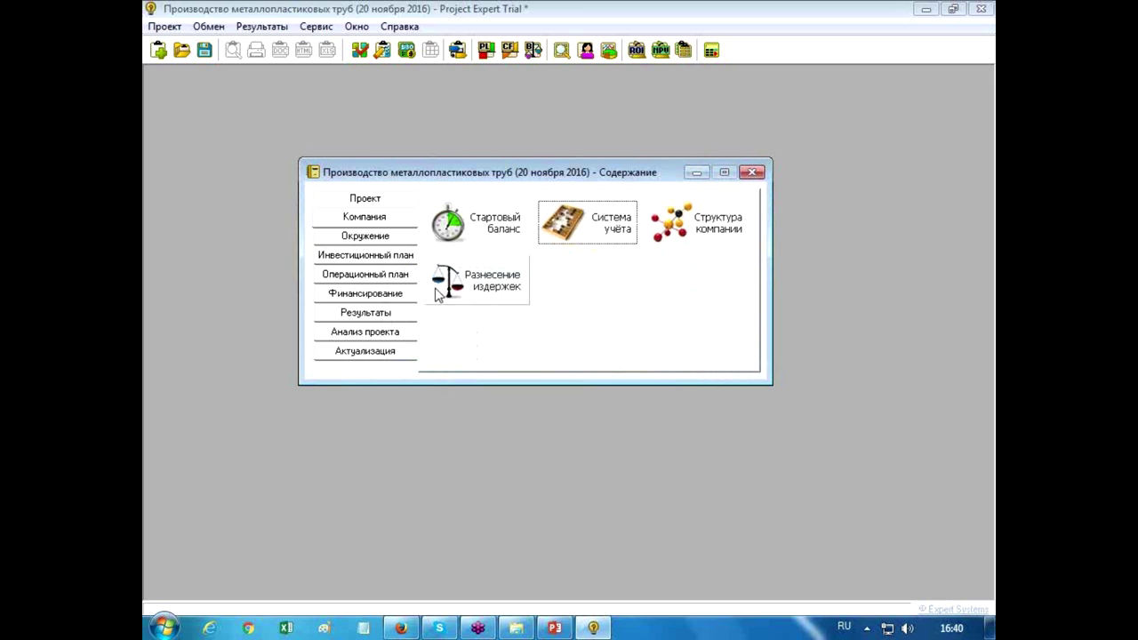
{"action": "left_click", "coordinate": [385, 238]}
{"action": "left_click", "coordinate": [482, 231]}
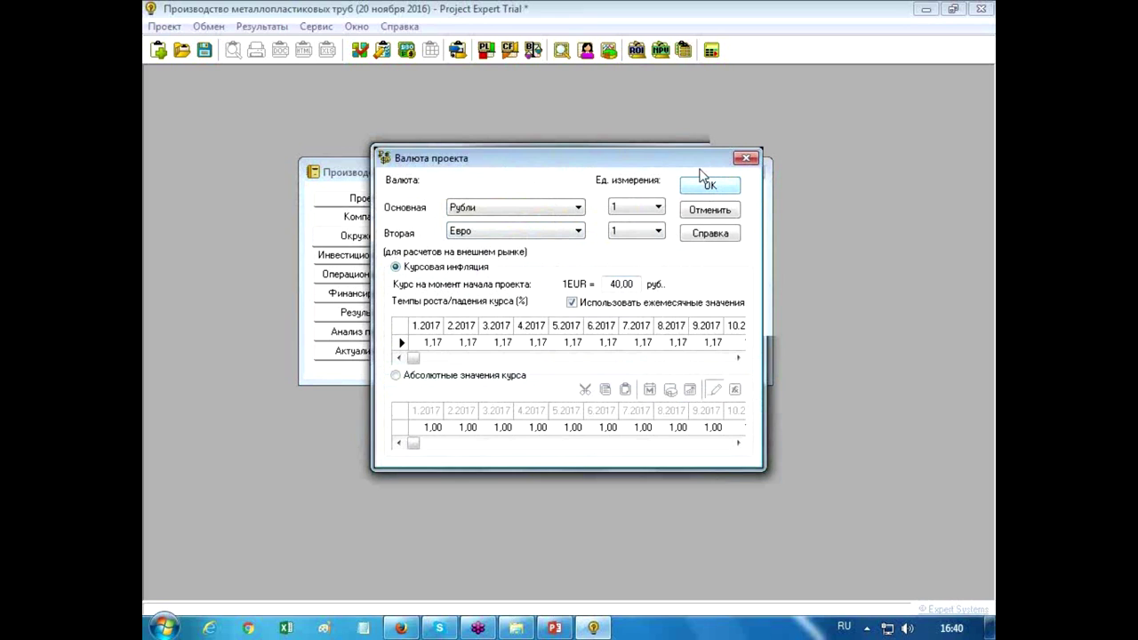
{"action": "left_click", "coordinate": [708, 211]}
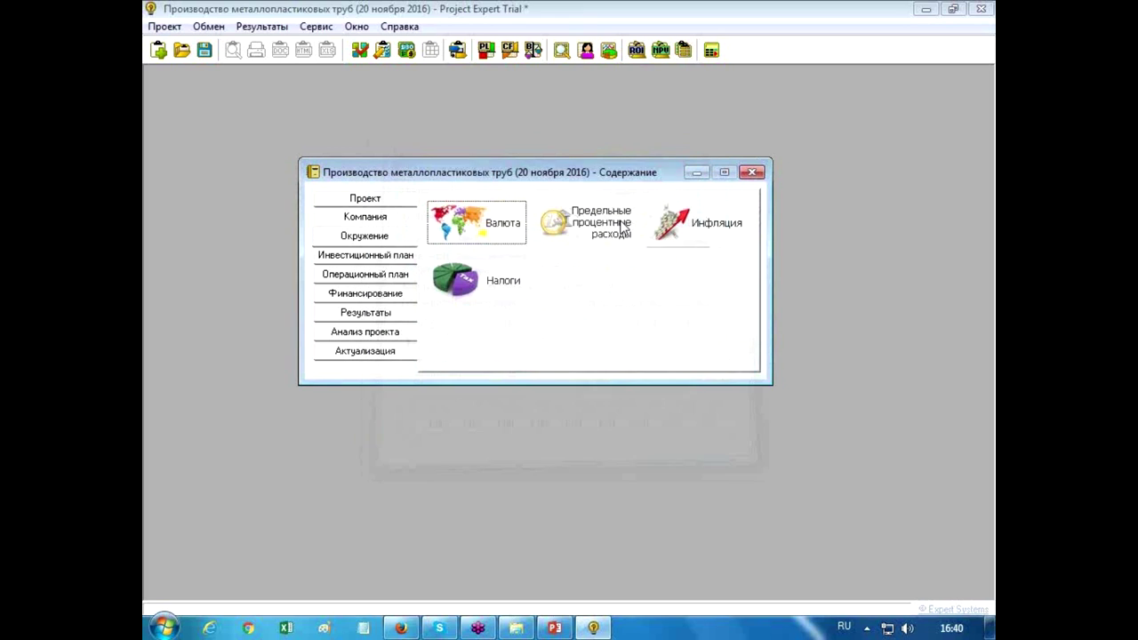
Step: Review the ruble marginal interest expenses in the environment section and close them
{"action": "left_click", "coordinate": [568, 235]}
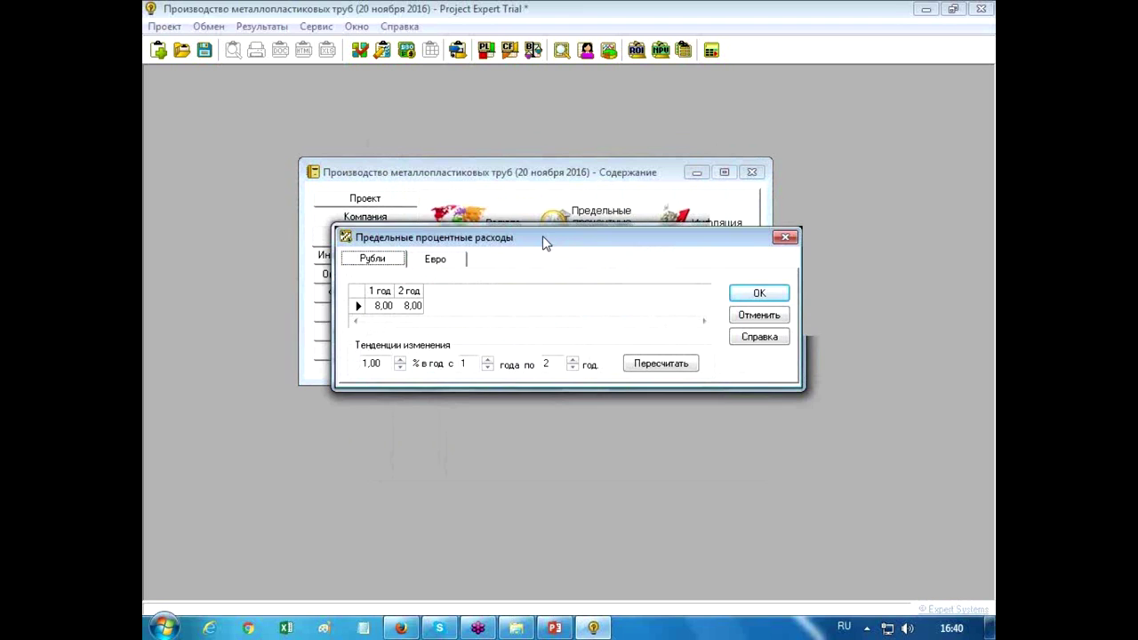
{"action": "left_click_drag", "start_coordinate": [545, 238], "coordinate": [394, 290]}
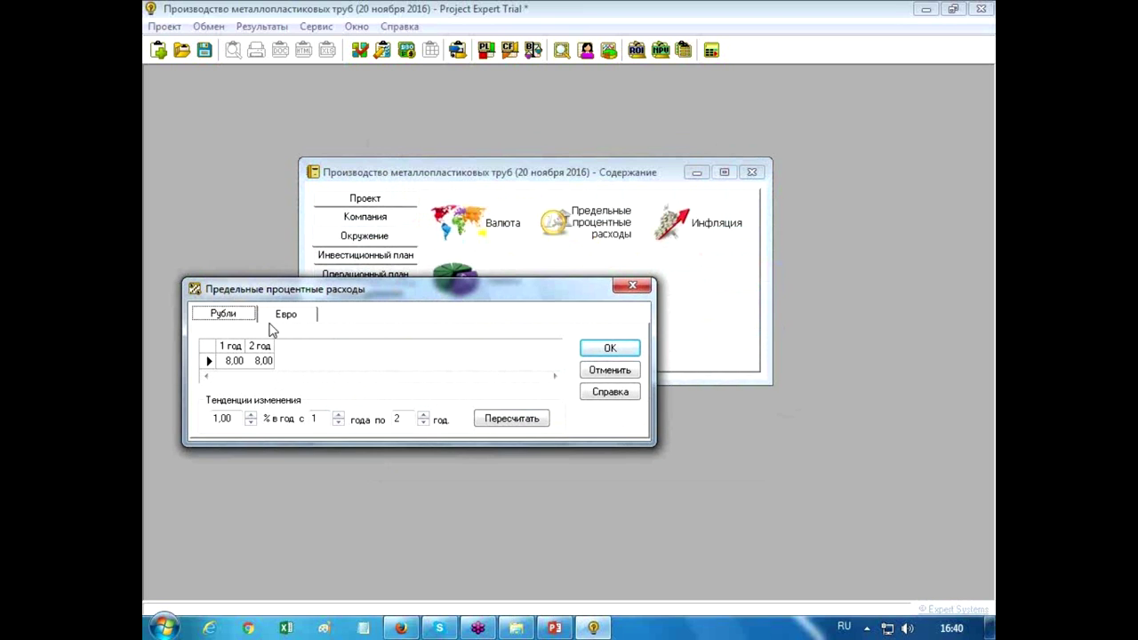
{"action": "left_click", "coordinate": [633, 286]}
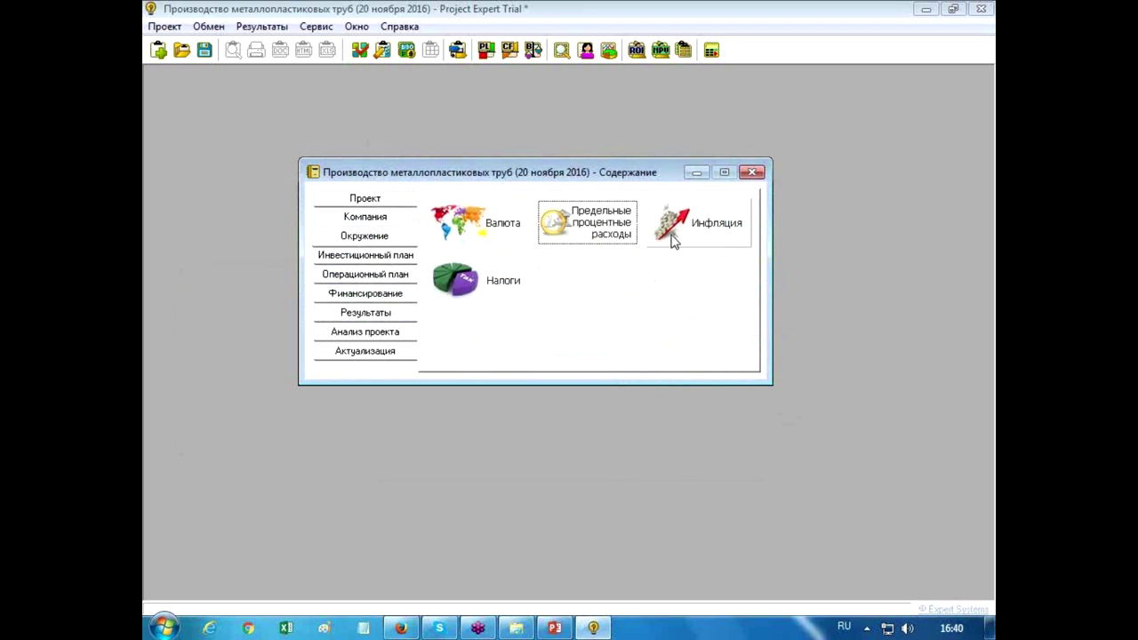
Step: Review the ruble inflation rates and the list of taxes, closing each one
{"action": "left_click", "coordinate": [673, 233]}
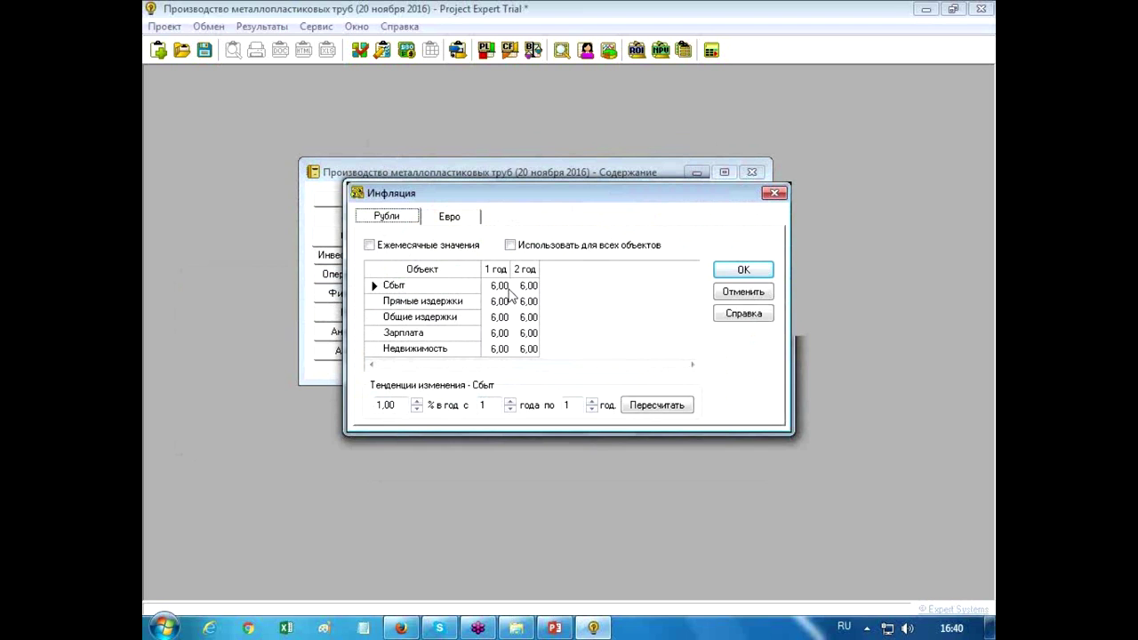
{"action": "left_click_drag", "start_coordinate": [651, 198], "coordinate": [499, 247]}
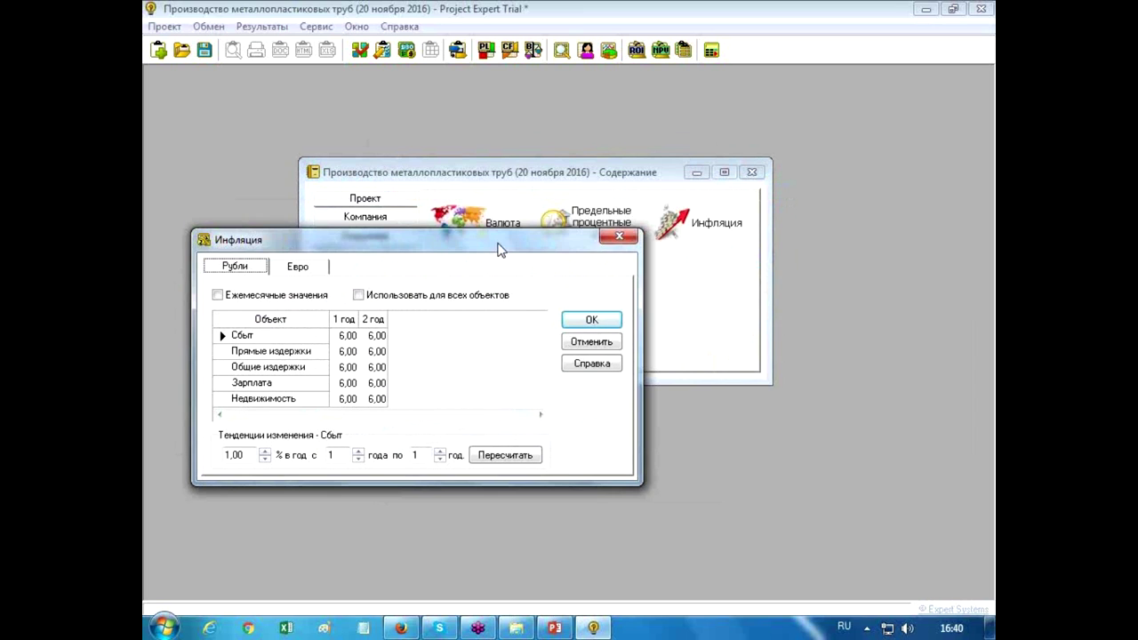
{"action": "left_click", "coordinate": [617, 240]}
{"action": "left_click", "coordinate": [474, 294]}
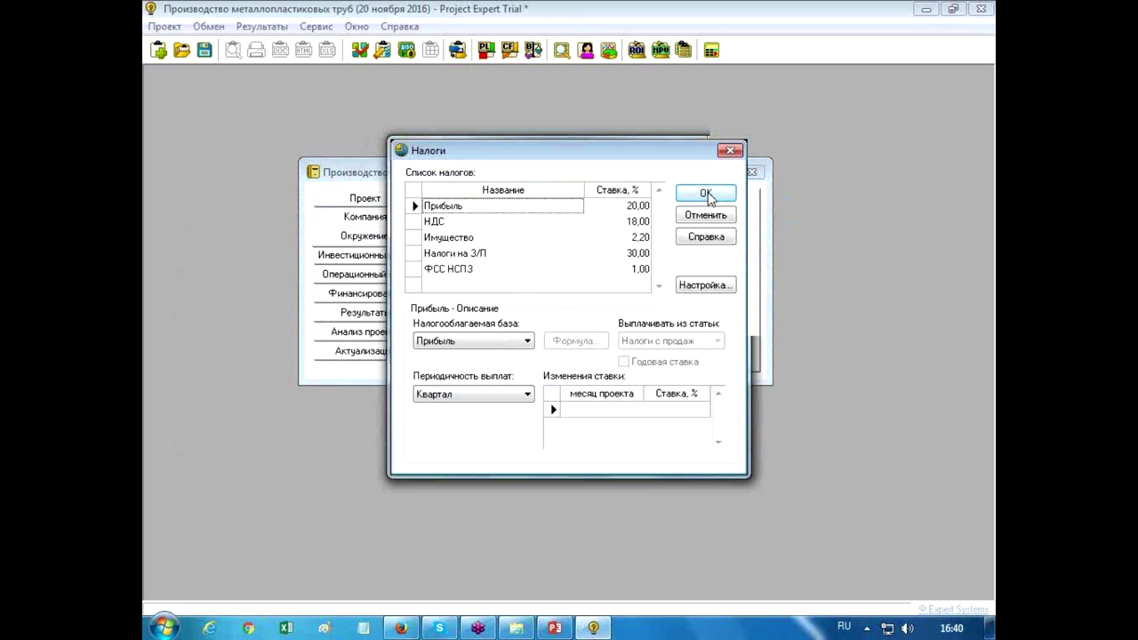
{"action": "left_click", "coordinate": [706, 193]}
Step: Open the calendar plan from the investment plan section and reposition its window to view the stages and their schedule
{"action": "left_click", "coordinate": [354, 258]}
{"action": "left_click_drag", "start_coordinate": [537, 175], "coordinate": [485, 191]}
{"action": "double_click", "coordinate": [426, 238]}
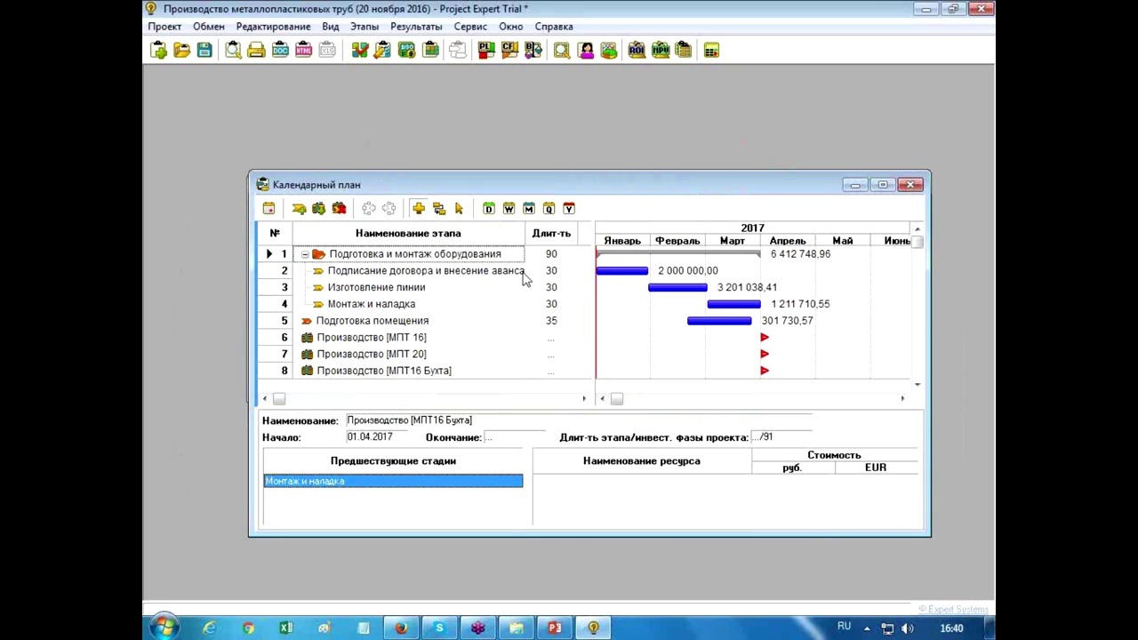
{"action": "left_click", "coordinate": [786, 46]}
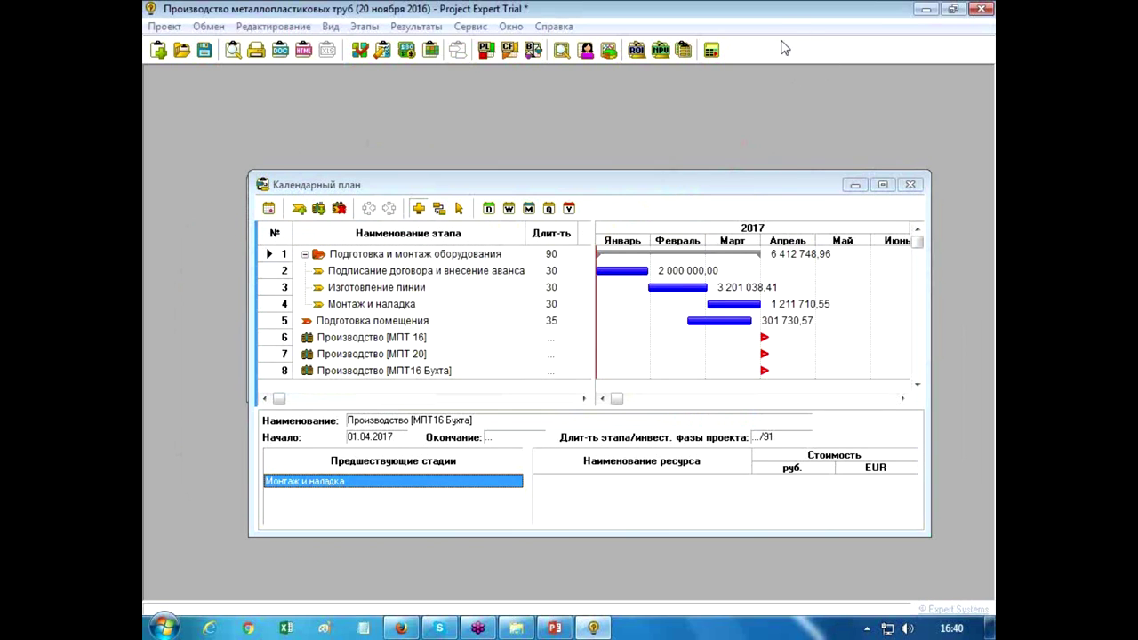
{"action": "left_click_drag", "start_coordinate": [611, 193], "coordinate": [512, 116]}
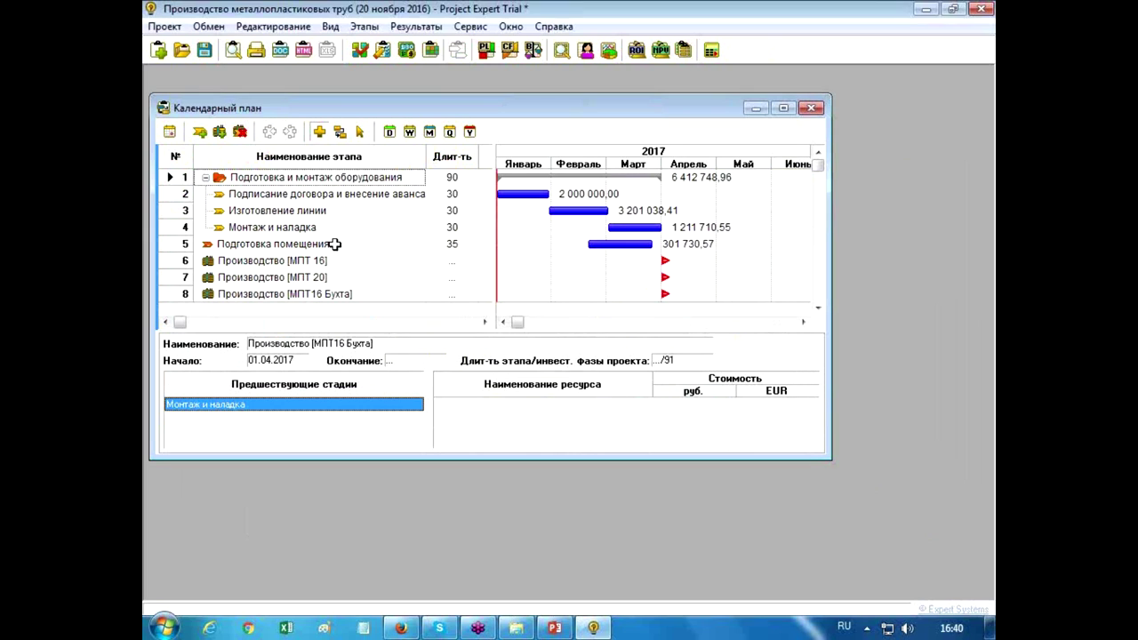
Step: Review the asset characteristics and depreciation methods of the stage Подготовка и монтаж оборудования, then close the stage without changes
{"action": "double_click", "coordinate": [318, 178]}
{"action": "left_click_drag", "start_coordinate": [458, 208], "coordinate": [370, 222]}
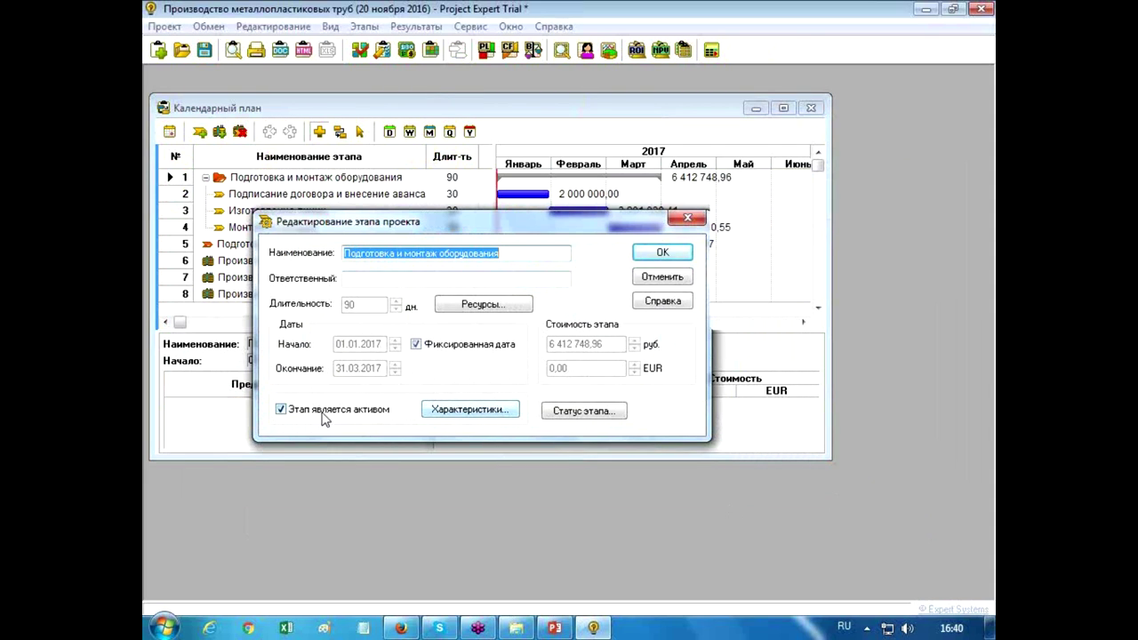
{"action": "left_click", "coordinate": [462, 422]}
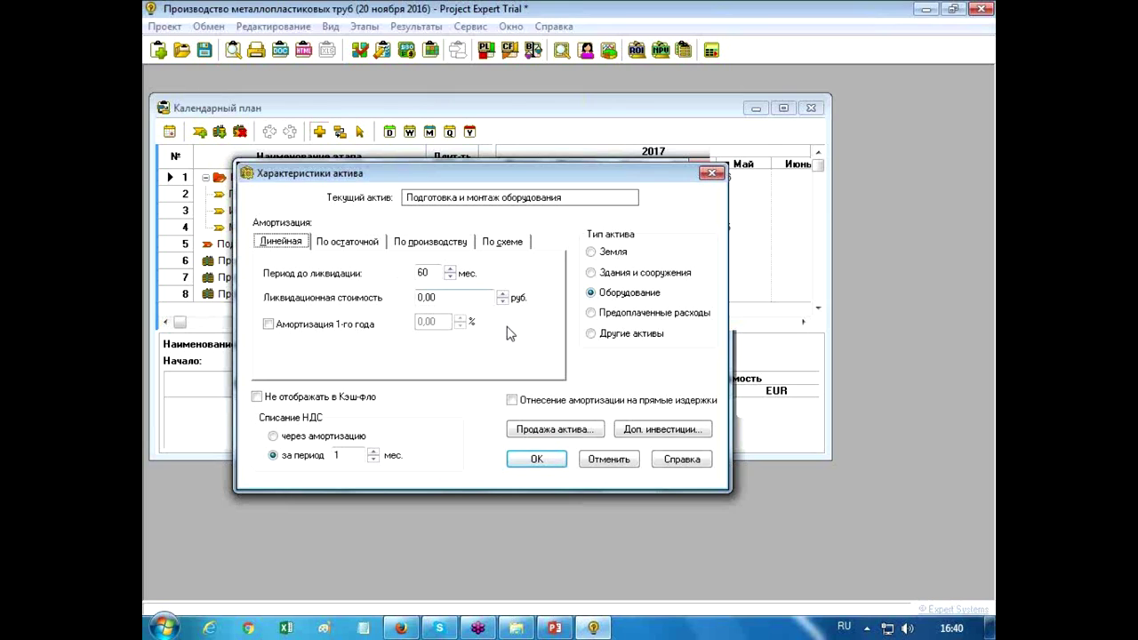
{"action": "left_click", "coordinate": [353, 245]}
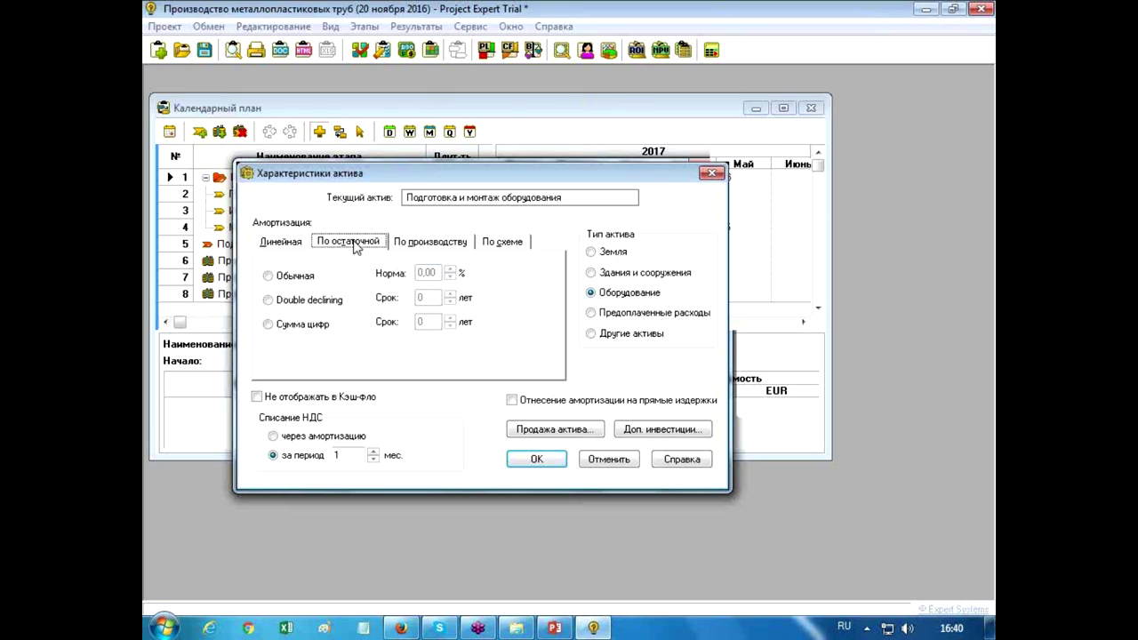
{"action": "left_click", "coordinate": [424, 243]}
{"action": "left_click", "coordinate": [491, 249]}
{"action": "left_click", "coordinate": [291, 249]}
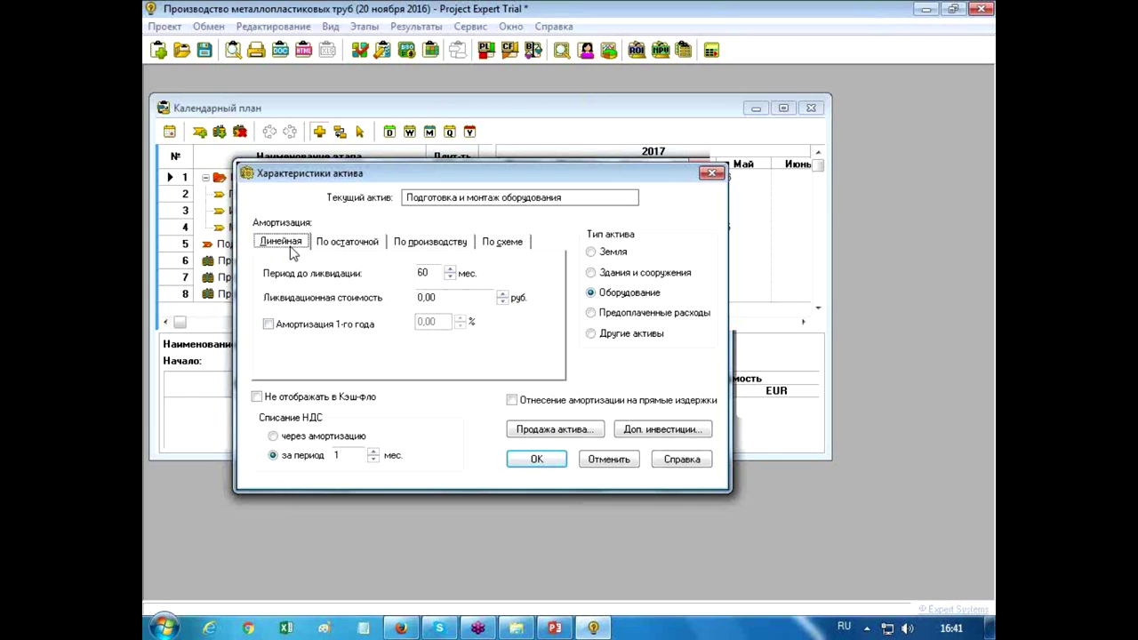
{"action": "left_click", "coordinate": [537, 460]}
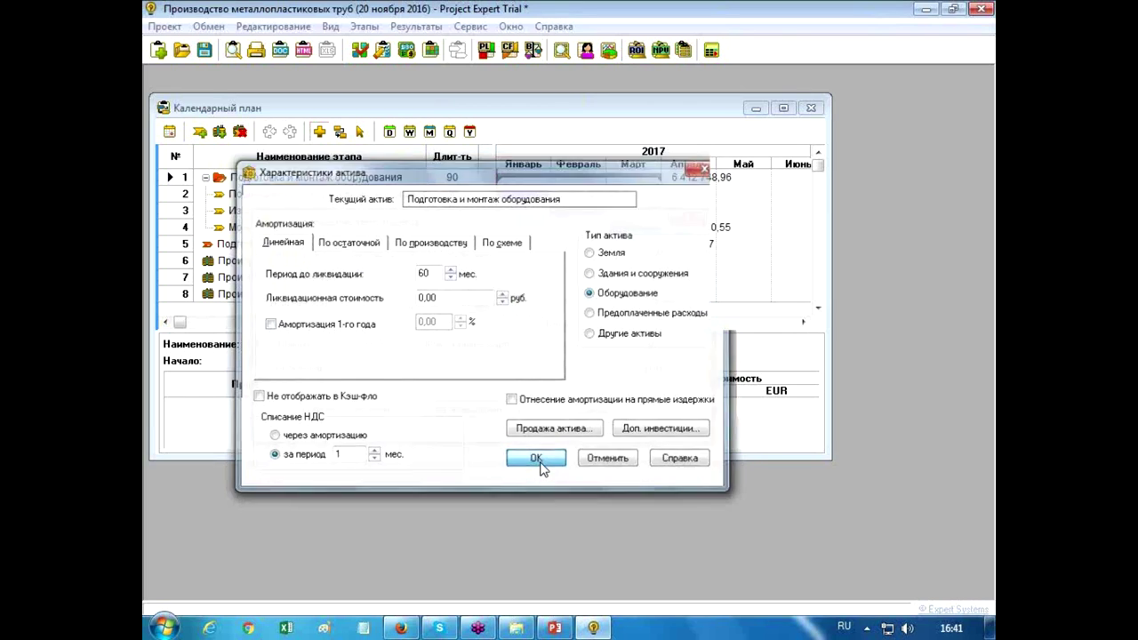
{"action": "left_click", "coordinate": [663, 278]}
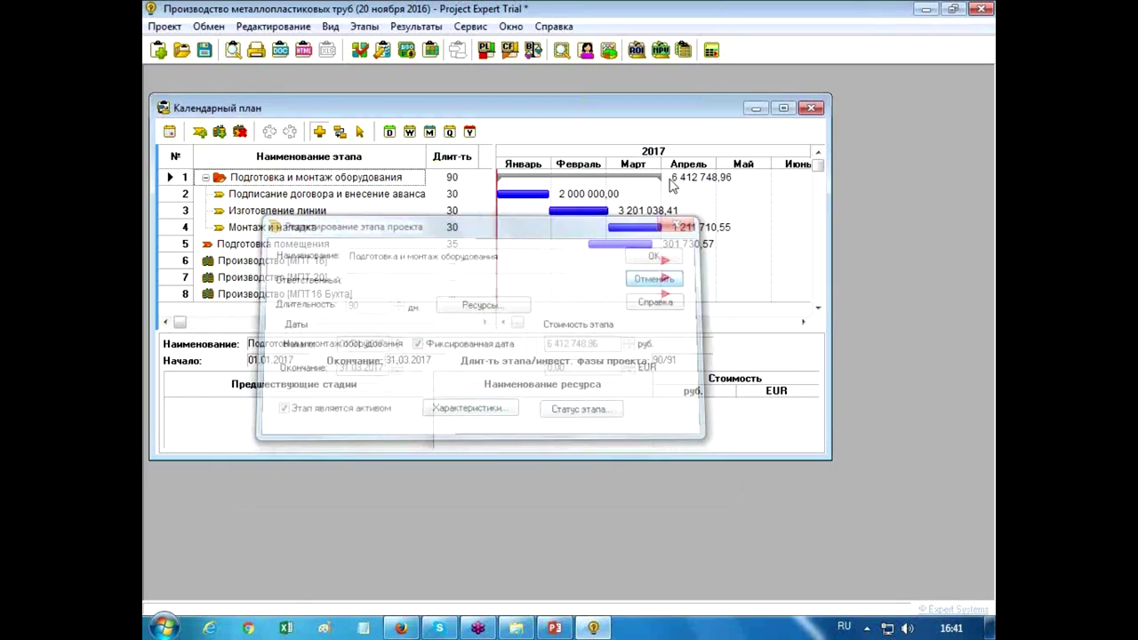
Step: Close the calendar plan and open the sales plan from the operational plan section, repositioning its window
{"action": "left_click_drag", "start_coordinate": [439, 105], "coordinate": [384, 358]}
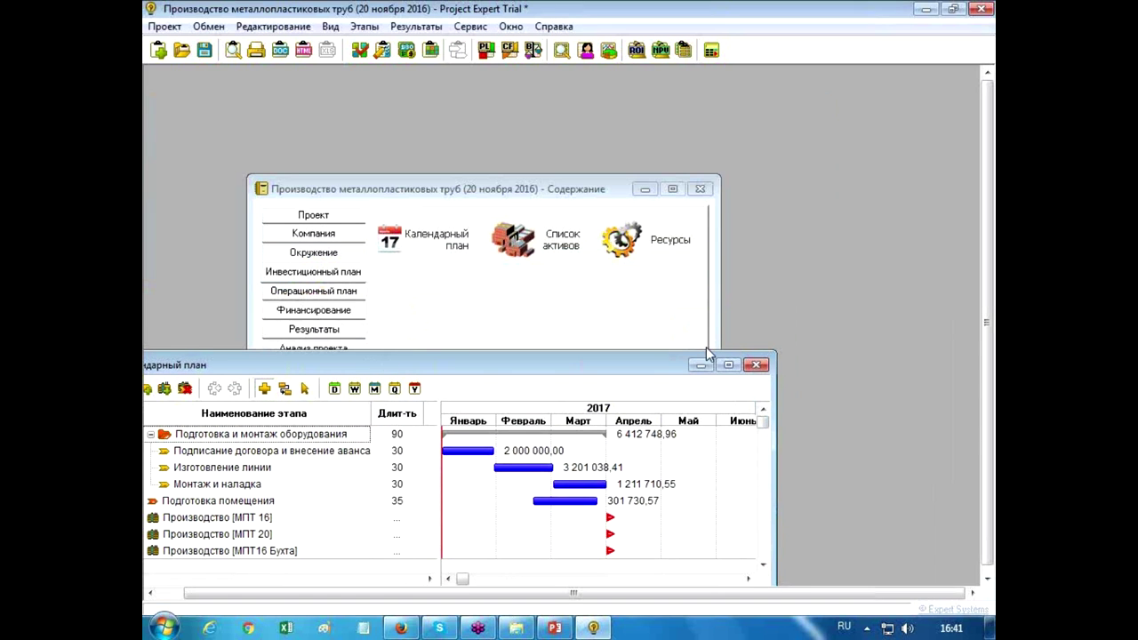
{"action": "left_click", "coordinate": [756, 363]}
{"action": "left_click", "coordinate": [311, 297]}
{"action": "double_click", "coordinate": [412, 249]}
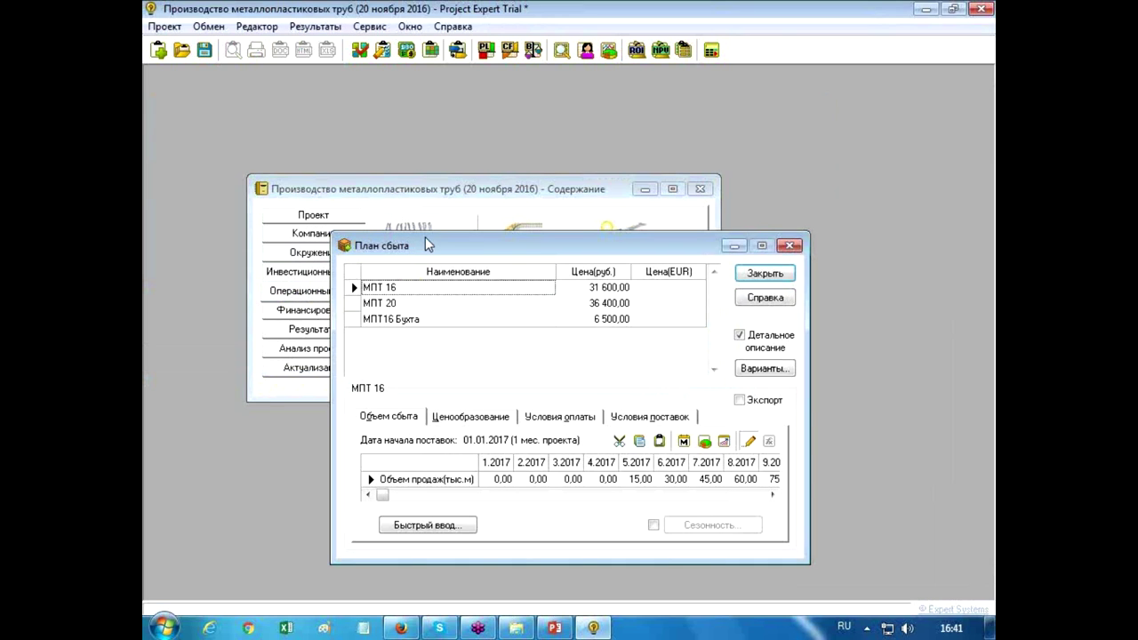
{"action": "left_click_drag", "start_coordinate": [425, 239], "coordinate": [299, 149]}
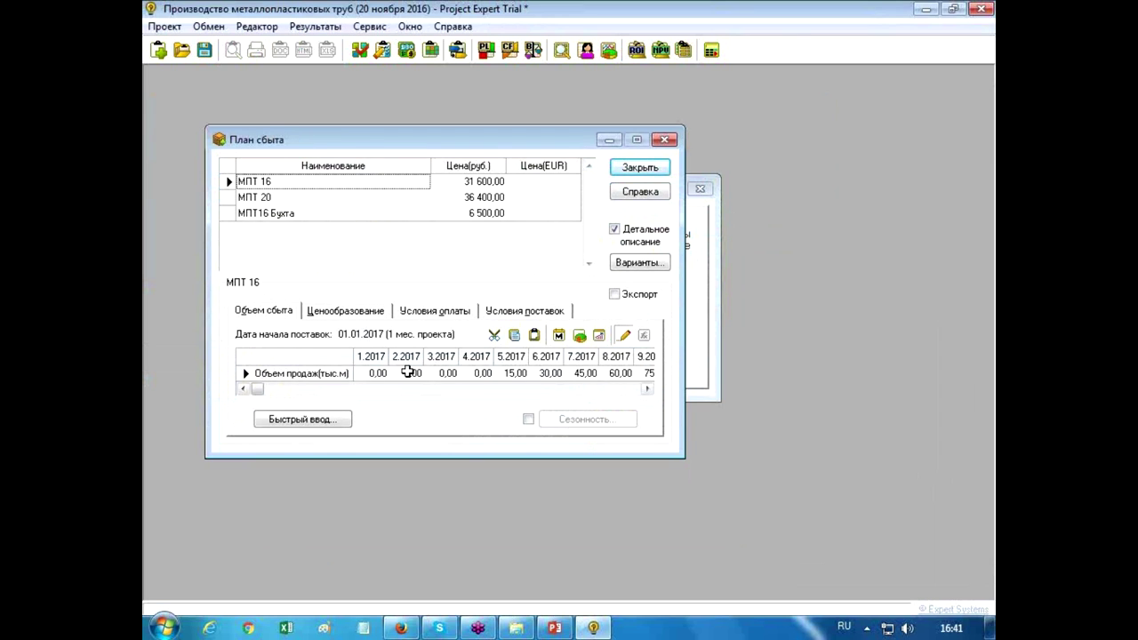
Step: View the sales volume charts for МПТ 16, МПТ 20 and МПТ16 Бухта in turn, closing each one
{"action": "left_click", "coordinate": [322, 373]}
{"action": "left_click", "coordinate": [579, 336]}
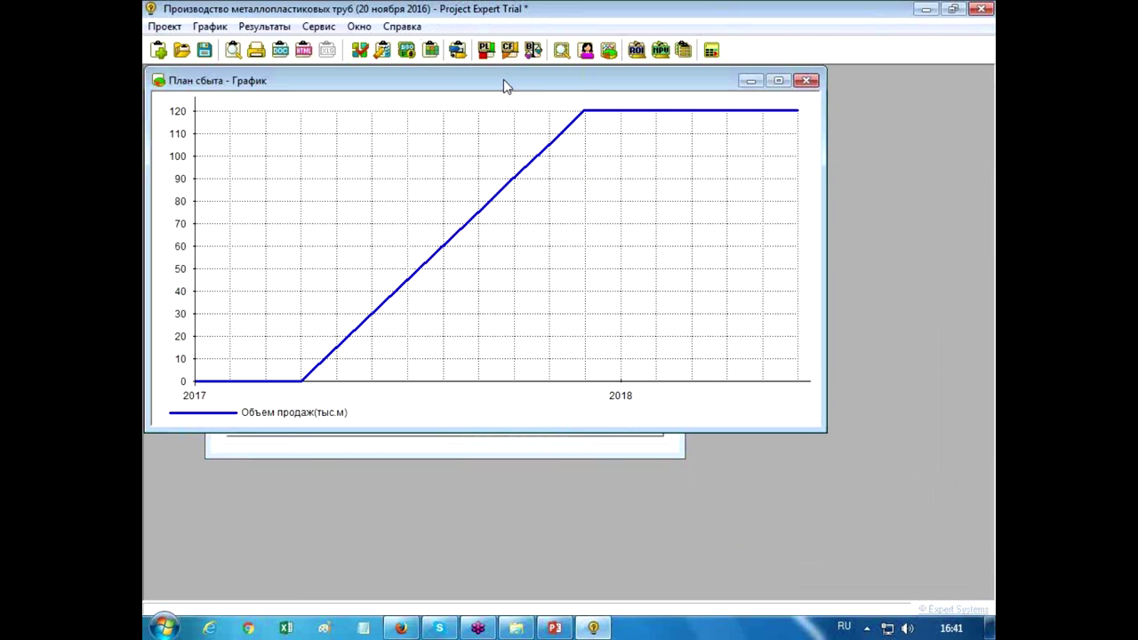
{"action": "left_click", "coordinate": [806, 81]}
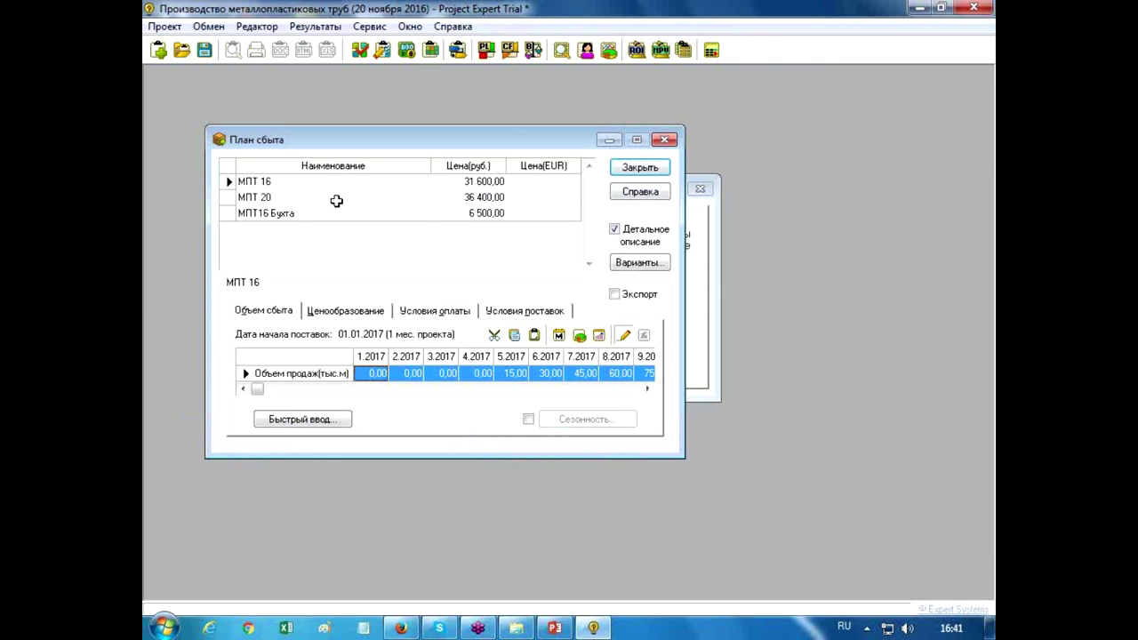
{"action": "left_click", "coordinate": [300, 196]}
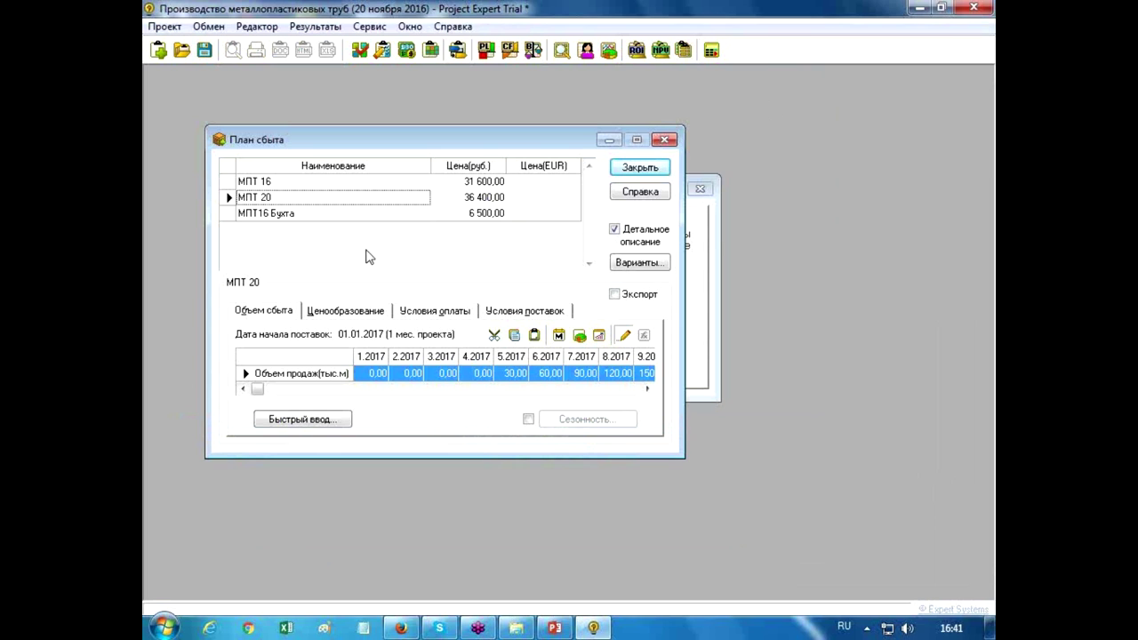
{"action": "left_click", "coordinate": [580, 336]}
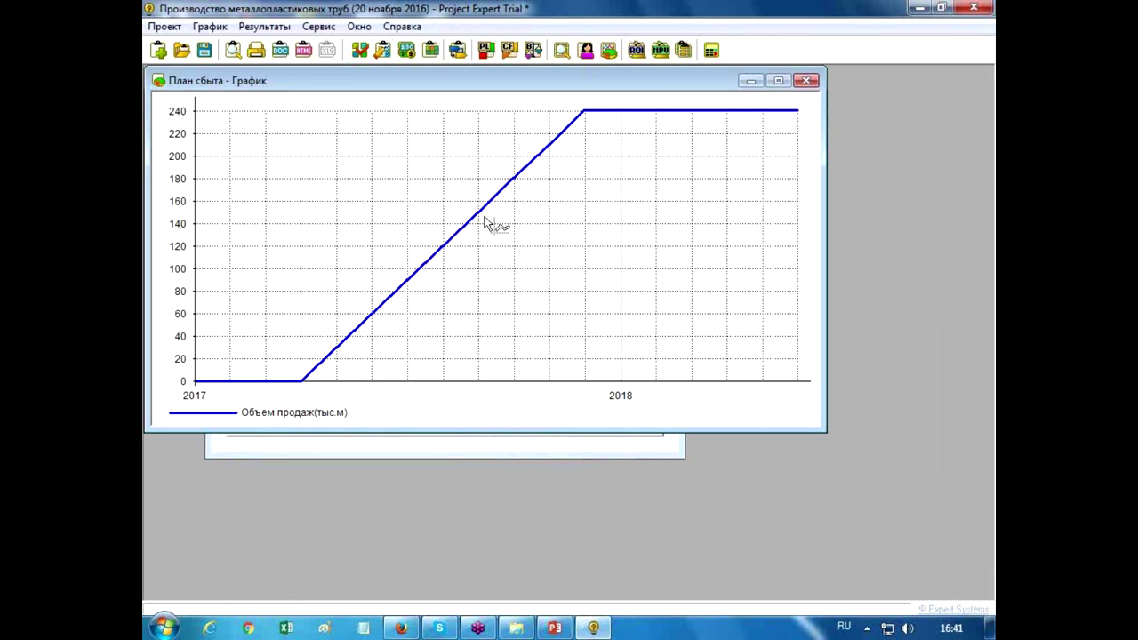
{"action": "left_click", "coordinate": [804, 80]}
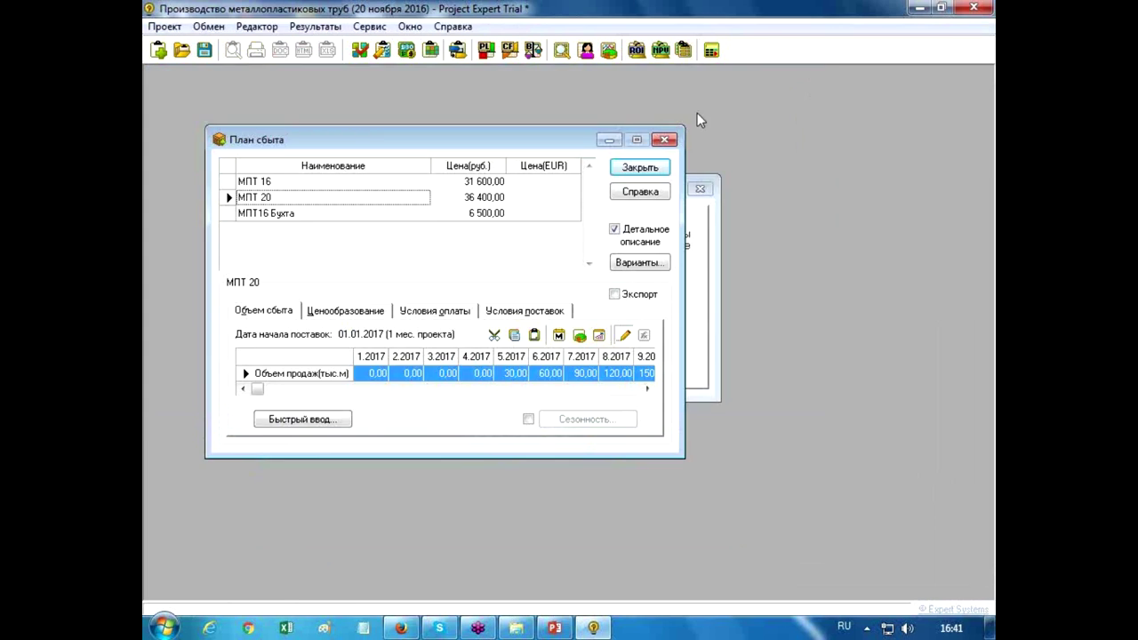
{"action": "left_click", "coordinate": [311, 212]}
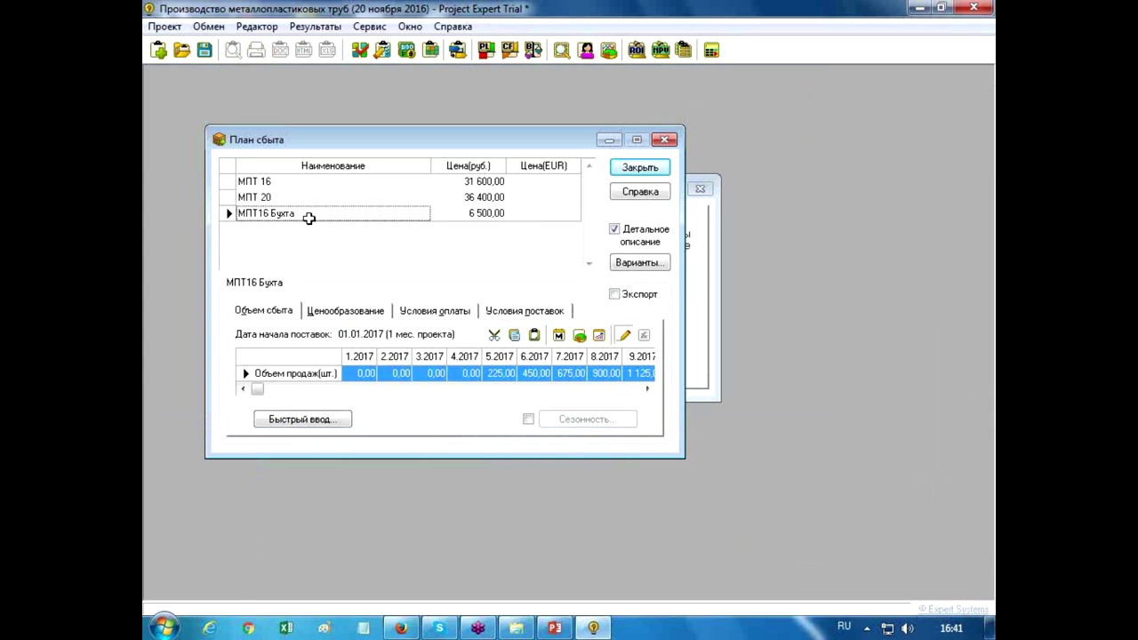
{"action": "left_click", "coordinate": [580, 338]}
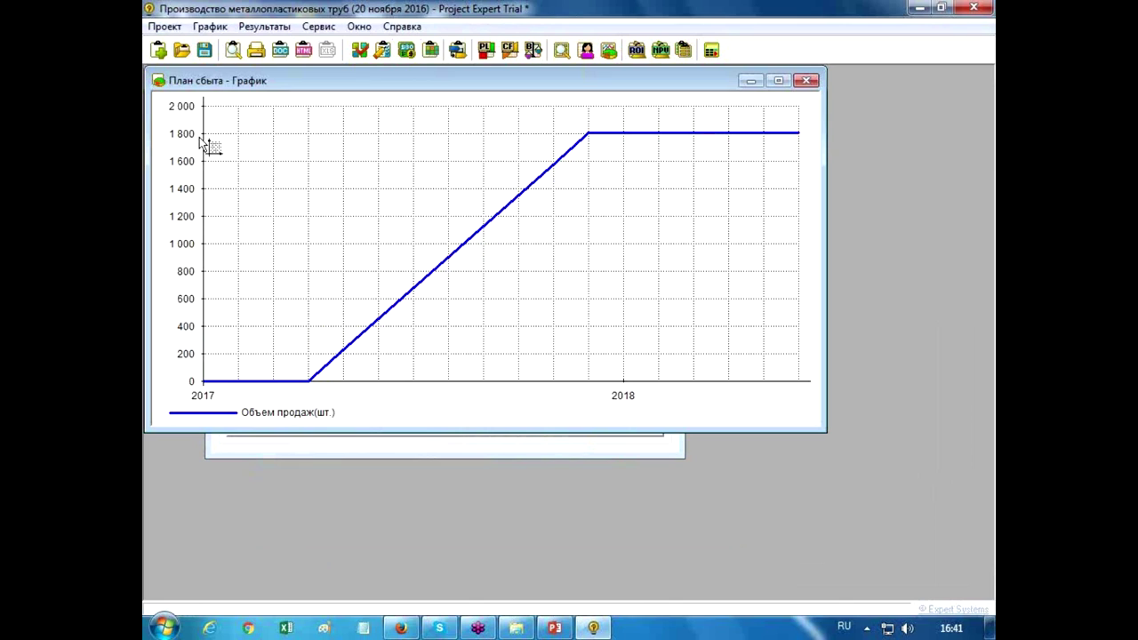
{"action": "left_click", "coordinate": [806, 80]}
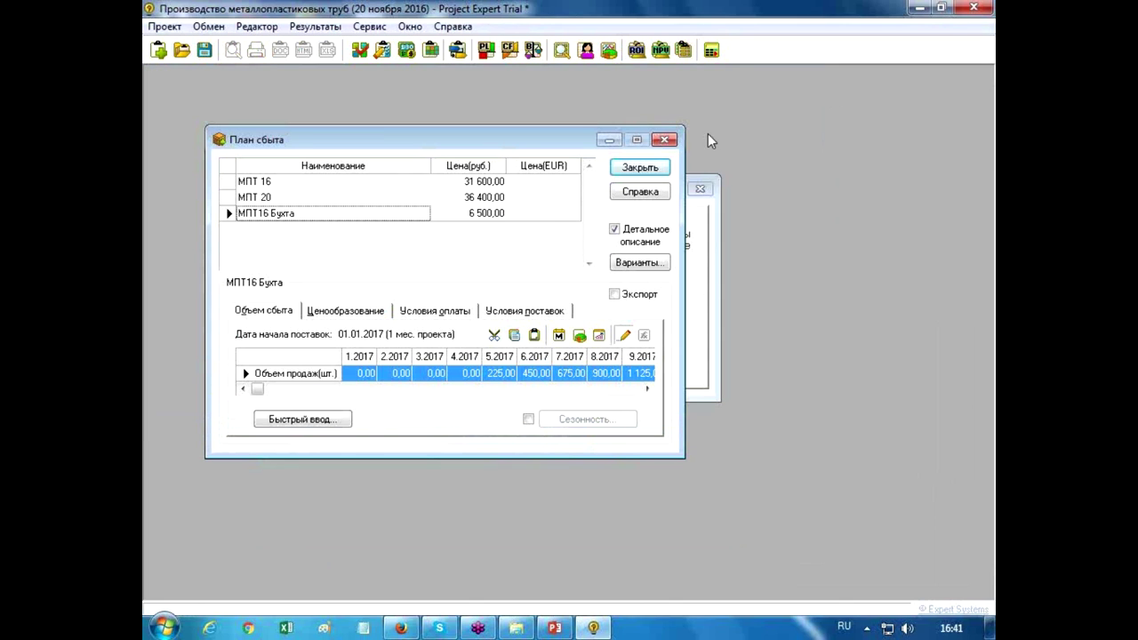
Step: Review the pricing settings and stepwise price changes of МПТ16 Бухта, cancel out, and check the pricing of МПТ 16
{"action": "left_click", "coordinate": [357, 311]}
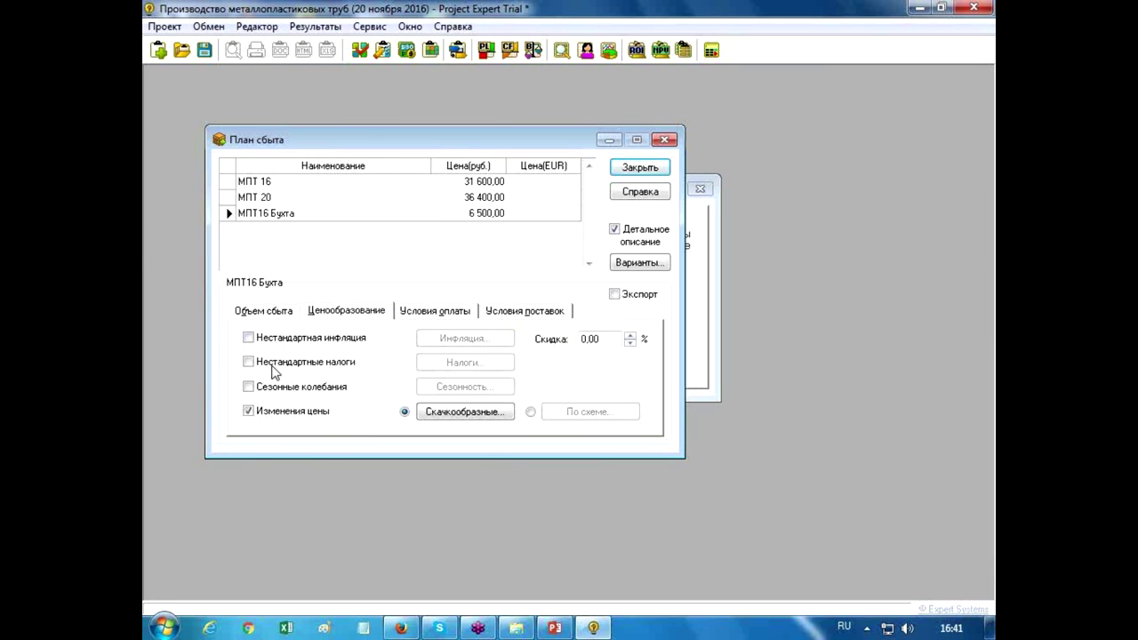
{"action": "left_click", "coordinate": [464, 413]}
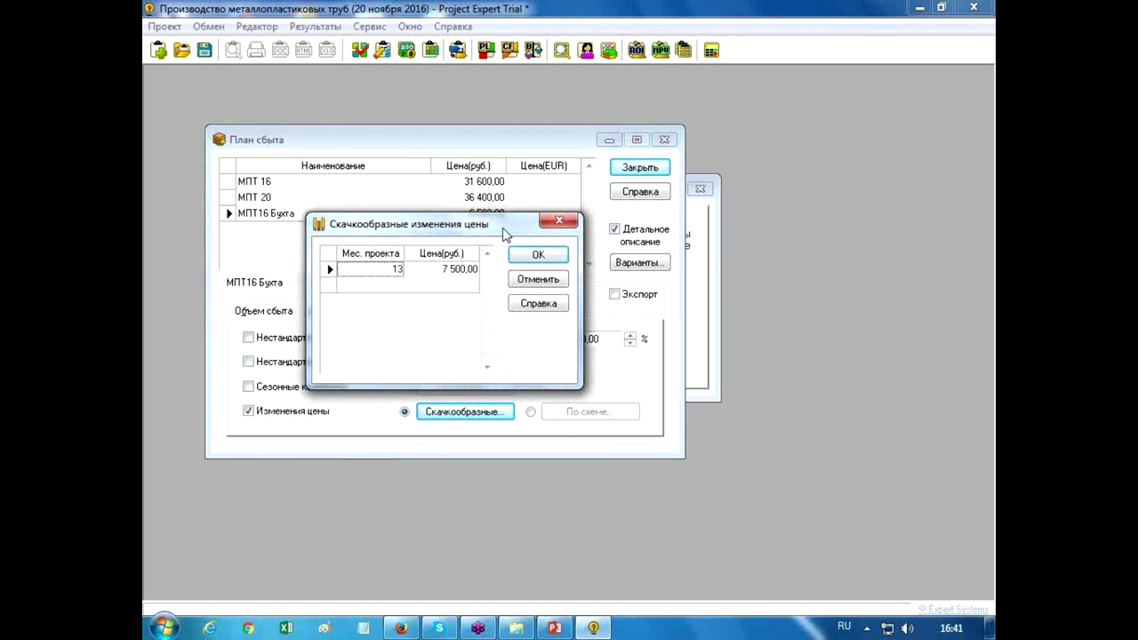
{"action": "left_click_drag", "start_coordinate": [504, 233], "coordinate": [504, 273]}
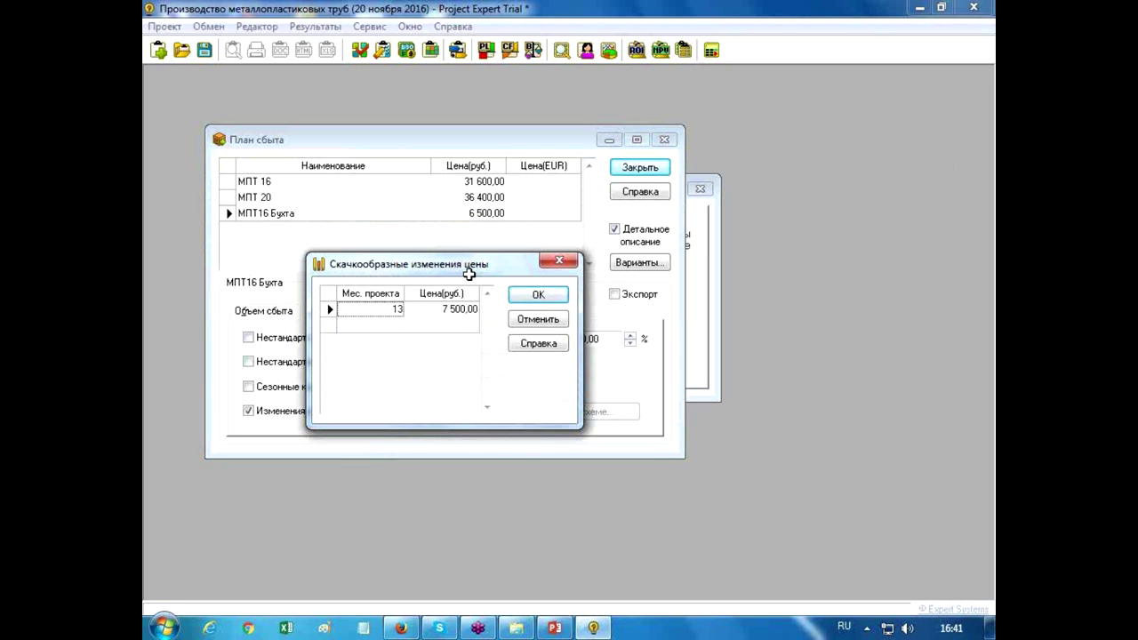
{"action": "left_click", "coordinate": [526, 322]}
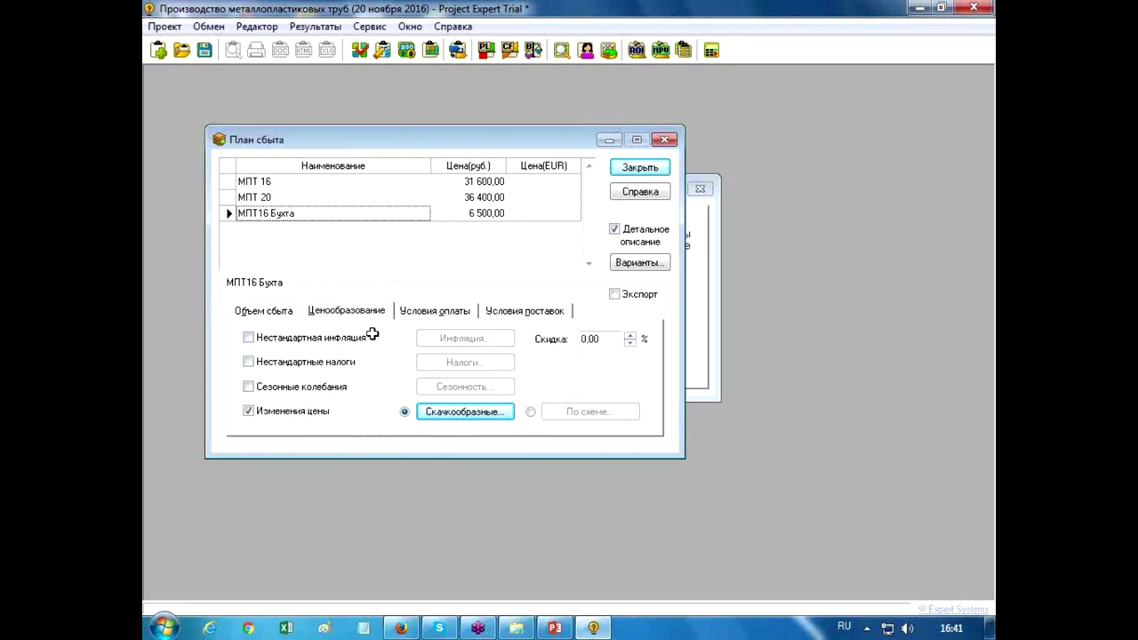
{"action": "left_click", "coordinate": [332, 191]}
{"action": "left_click", "coordinate": [331, 182]}
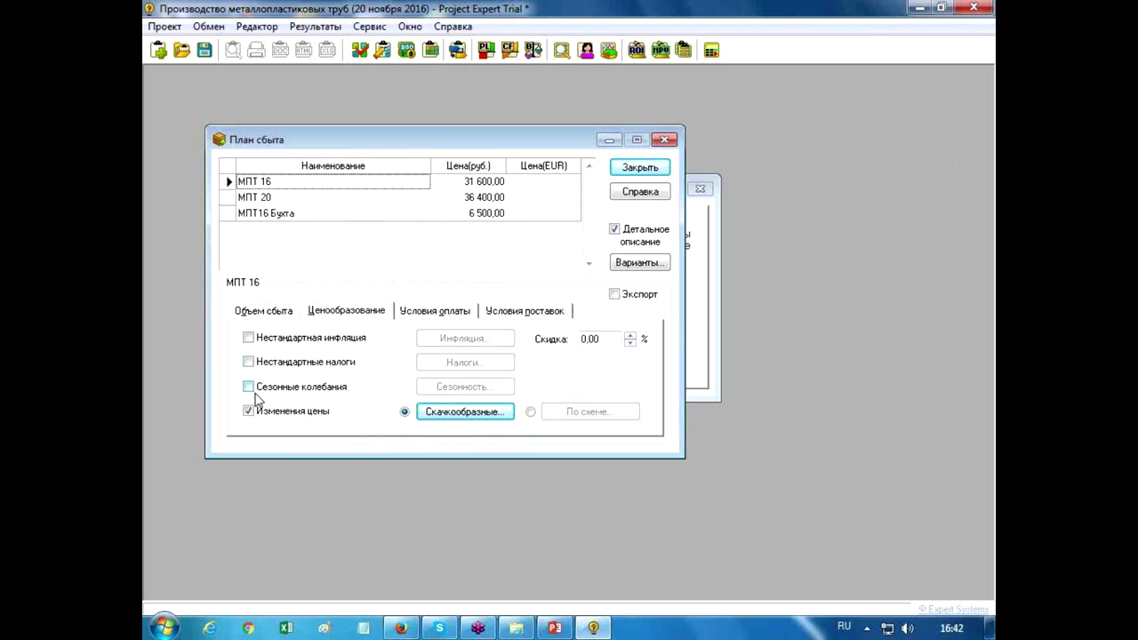
Step: Review the products' payment terms and the delivery terms of МПТ16 Бухта, then close the sales plan
{"action": "left_click", "coordinate": [435, 313]}
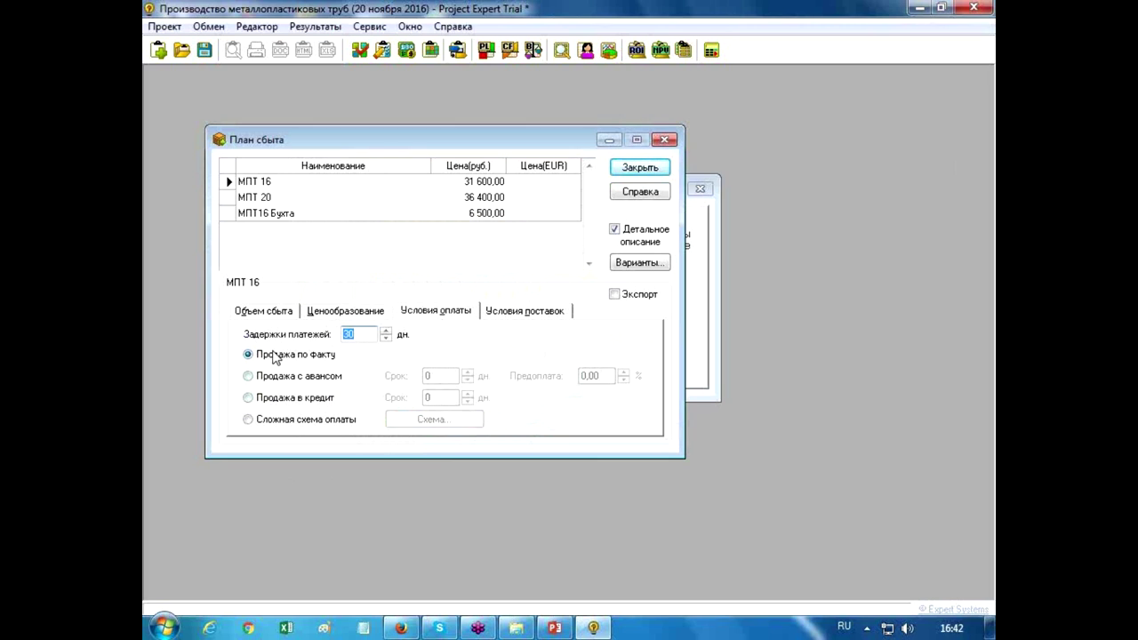
{"action": "left_click", "coordinate": [286, 196]}
{"action": "left_click", "coordinate": [287, 212]}
{"action": "left_click", "coordinate": [513, 316]}
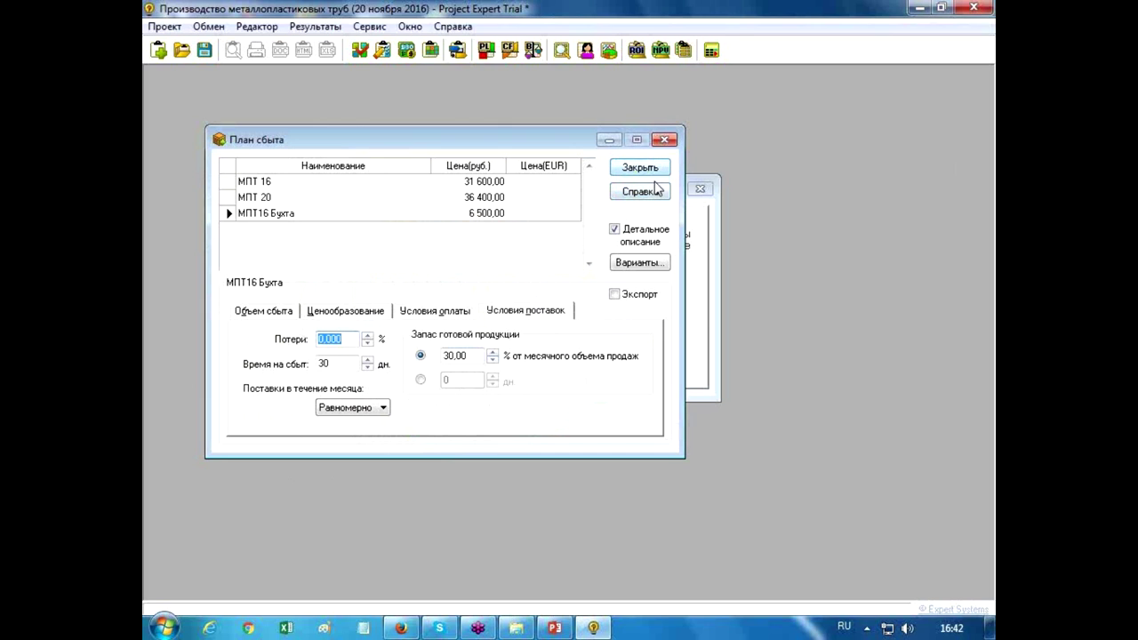
{"action": "left_click", "coordinate": [664, 139]}
Step: Open the production plan and examine the material list of МПТ 16, including aluminium foil consumption and losses
{"action": "left_click", "coordinate": [559, 245]}
{"action": "left_click_drag", "start_coordinate": [530, 249], "coordinate": [449, 170]}
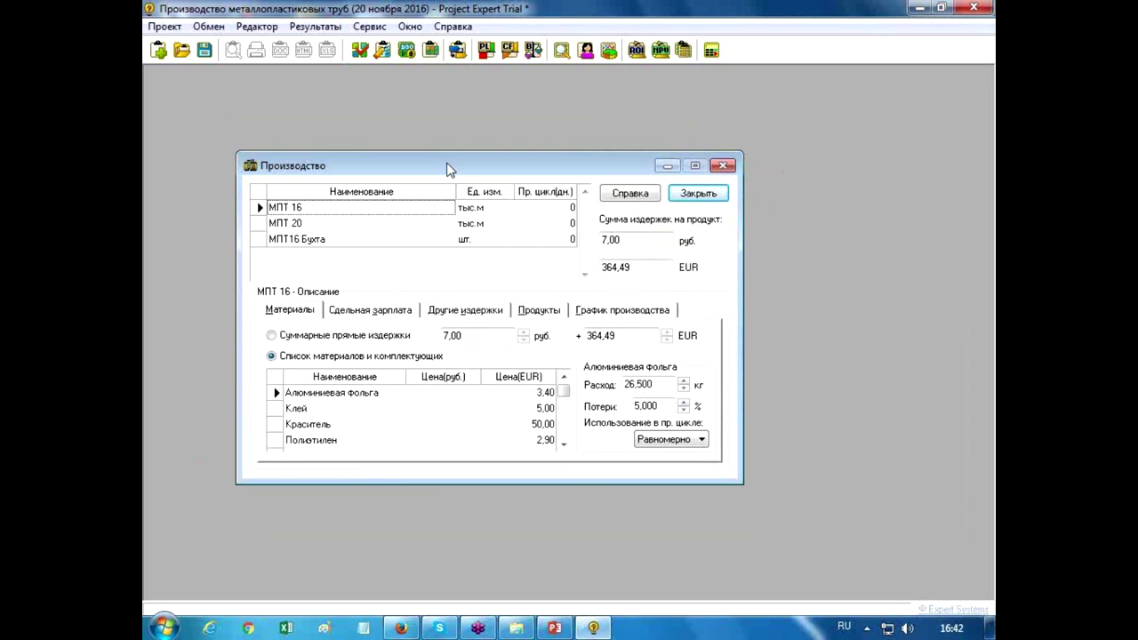
{"action": "left_click", "coordinate": [316, 223]}
{"action": "left_click", "coordinate": [320, 207]}
{"action": "mouse_move", "coordinate": [532, 392]}
{"action": "left_mouse_down"}
{"action": "mouse_move", "coordinate": [528, 437]}
{"action": "mouse_move", "coordinate": [532, 389]}
{"action": "left_mouse_up"}
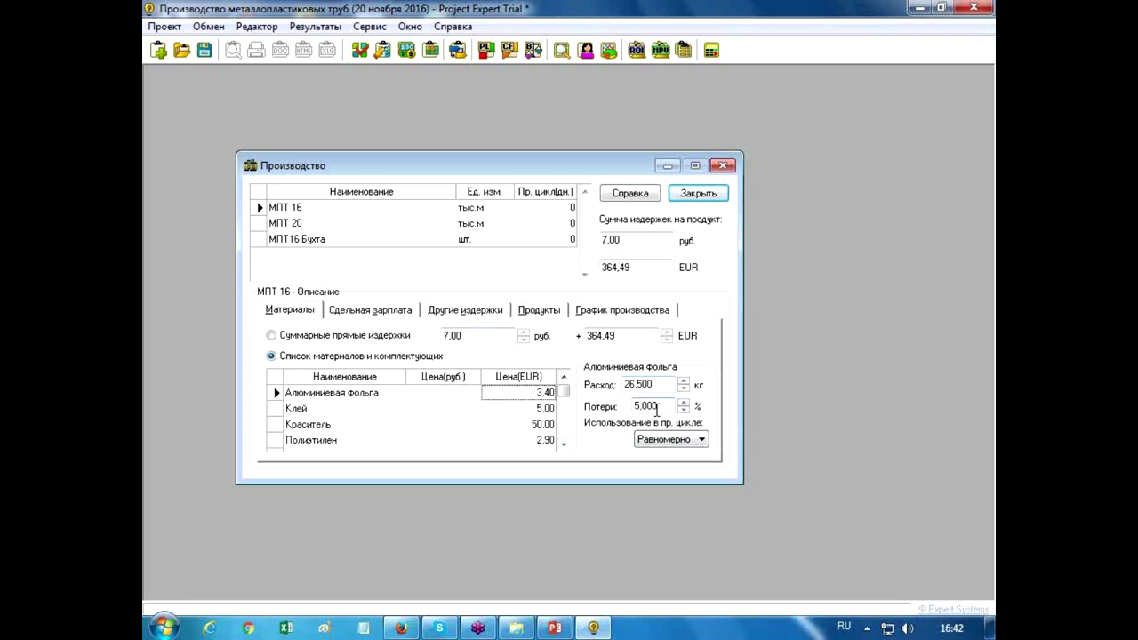
Step: Review the piecework wages, other costs, component products and production schedule of МПТ 16
{"action": "left_click", "coordinate": [381, 311]}
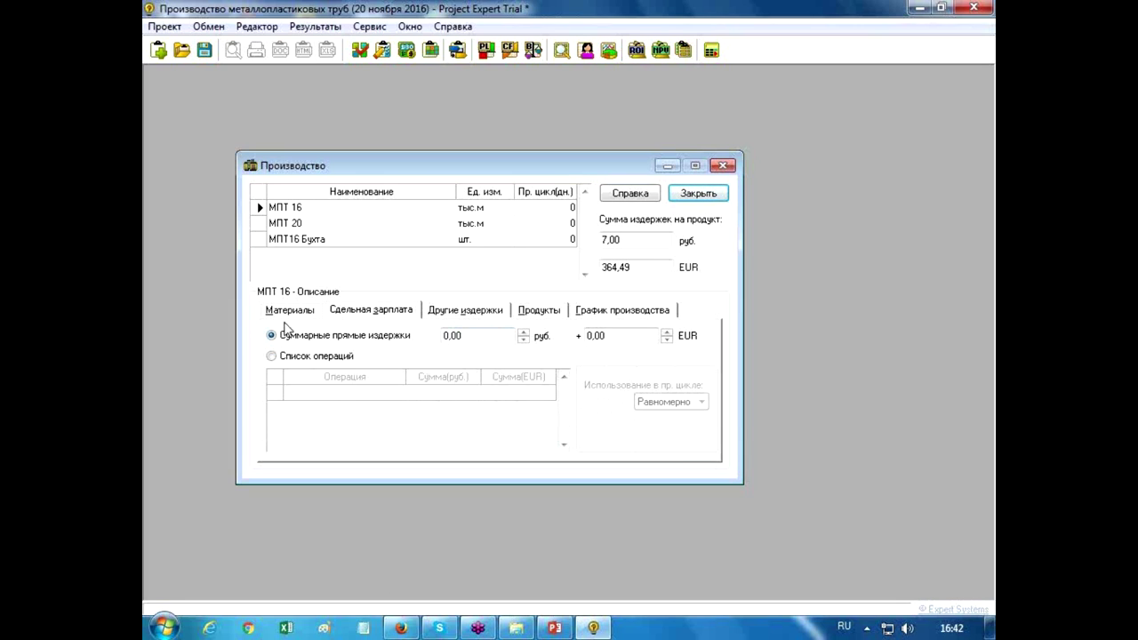
{"action": "left_click", "coordinate": [484, 313]}
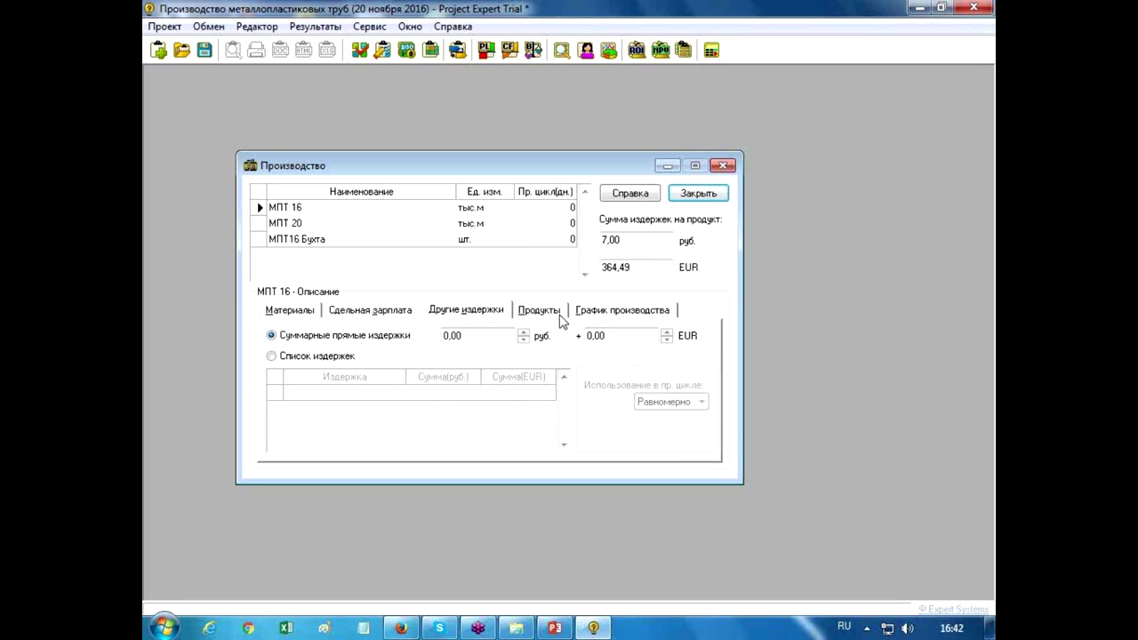
{"action": "left_click", "coordinate": [560, 318]}
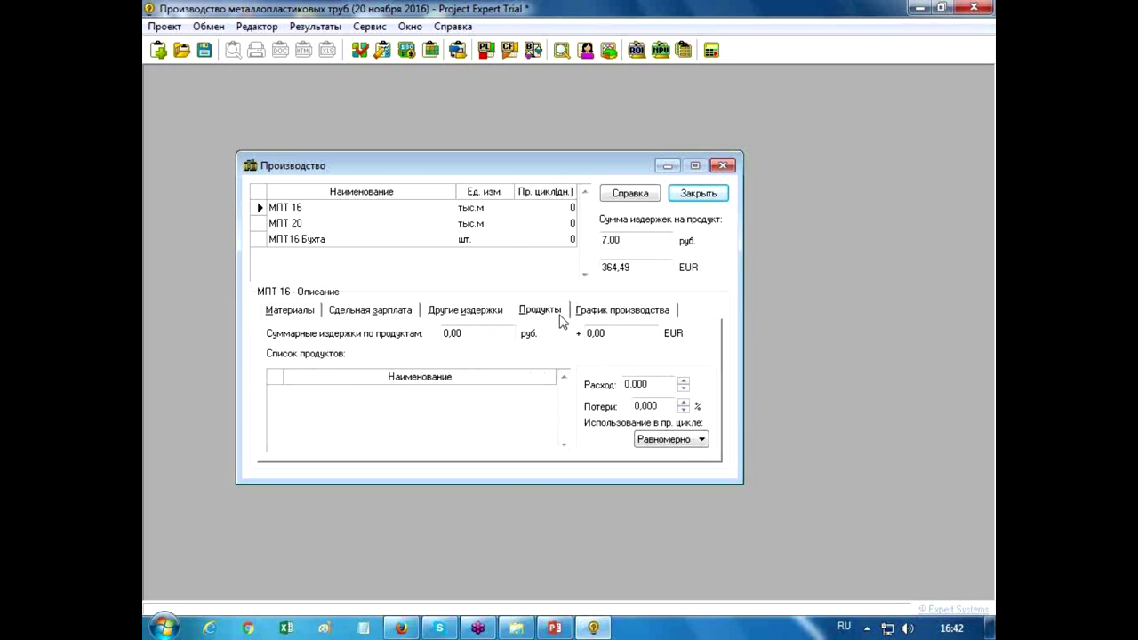
{"action": "left_click", "coordinate": [625, 316]}
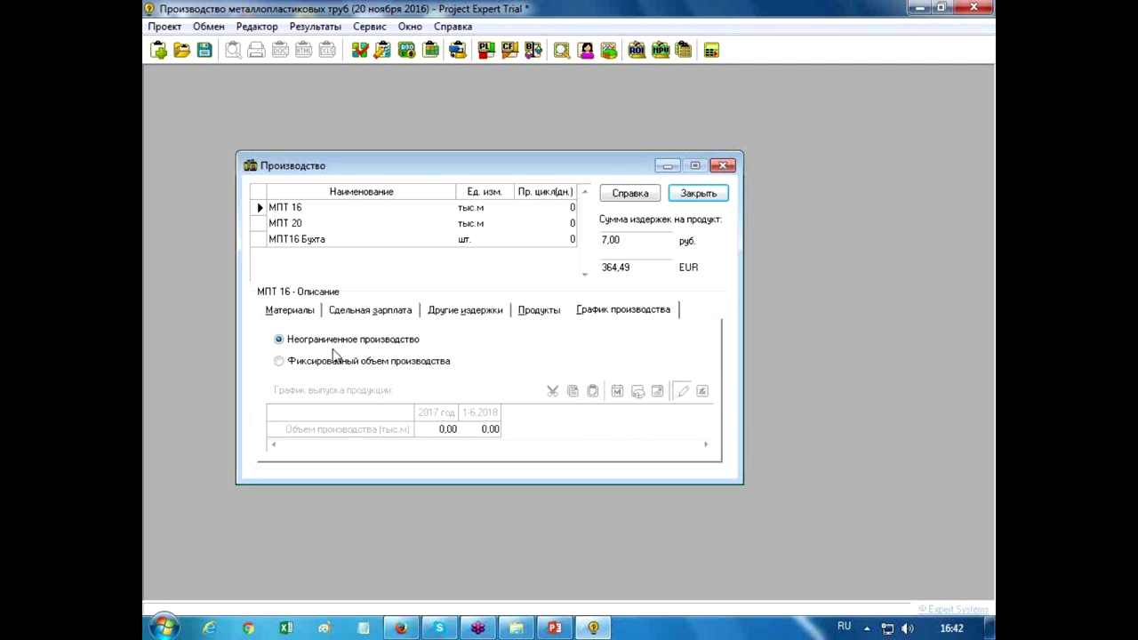
Step: Review the production schedule, component products and materials of МПТ16 Бухта, then close the production plan
{"action": "left_click", "coordinate": [336, 240]}
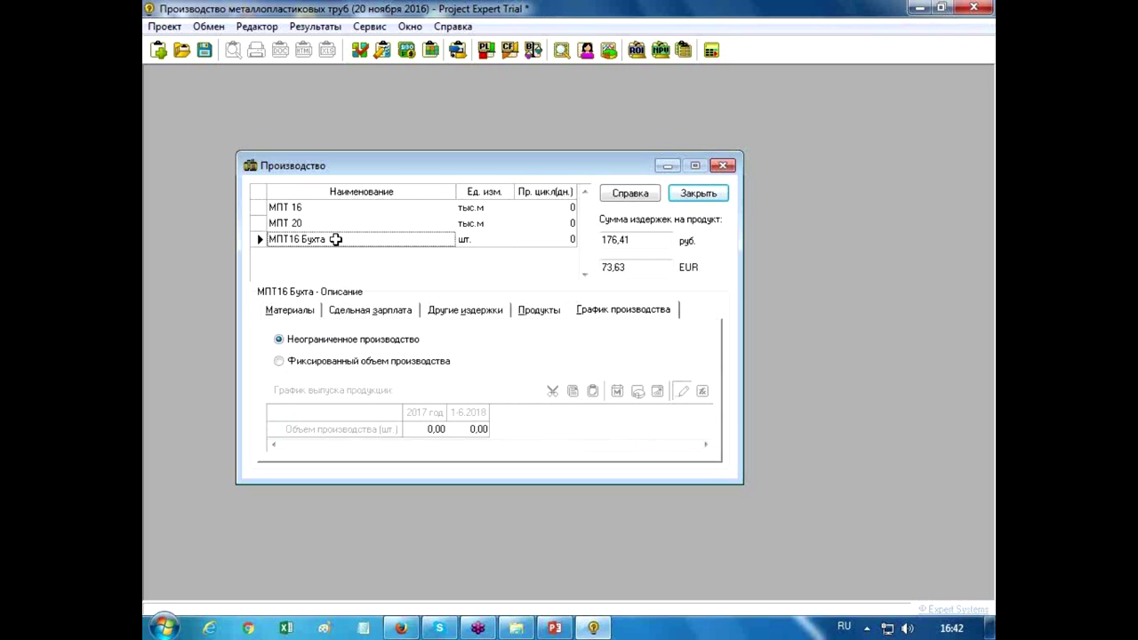
{"action": "left_click", "coordinate": [549, 315]}
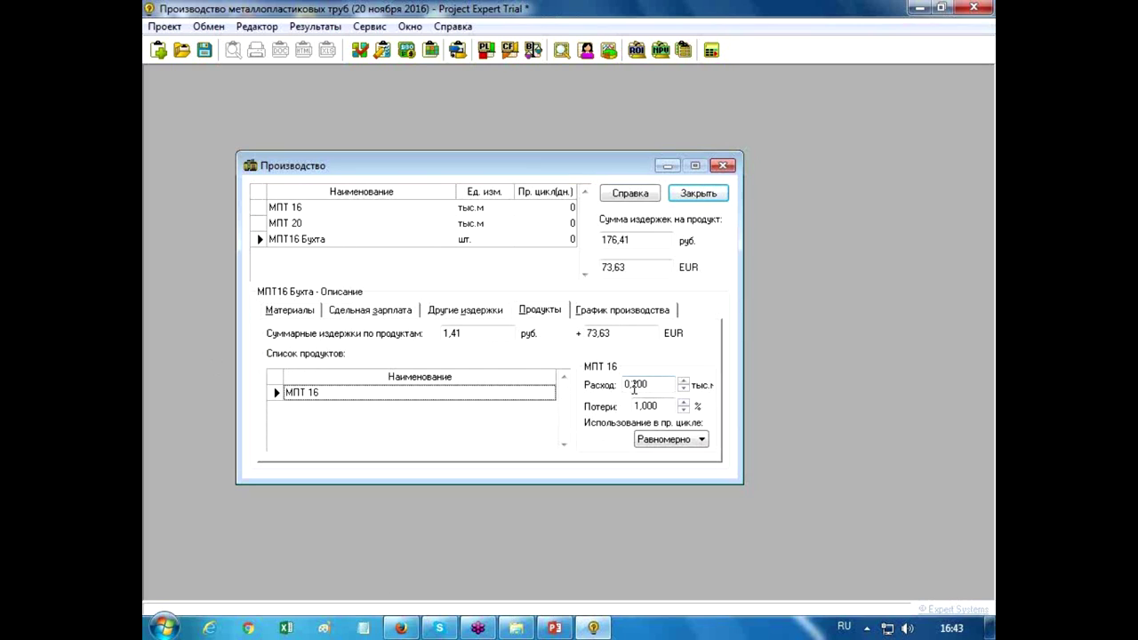
{"action": "left_click", "coordinate": [307, 313]}
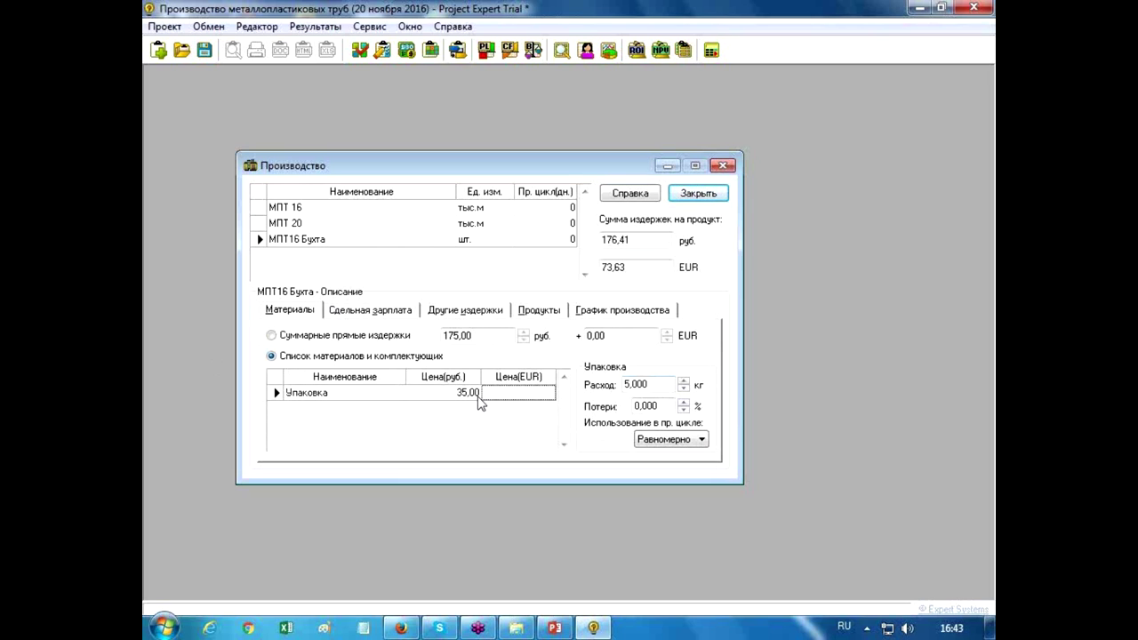
{"action": "left_click", "coordinate": [722, 164]}
Step: Open the materials and components list and review the general data of Алюминиевая фольга, Полиэтилен, Клей and Краситель
{"action": "double_click", "coordinate": [673, 251]}
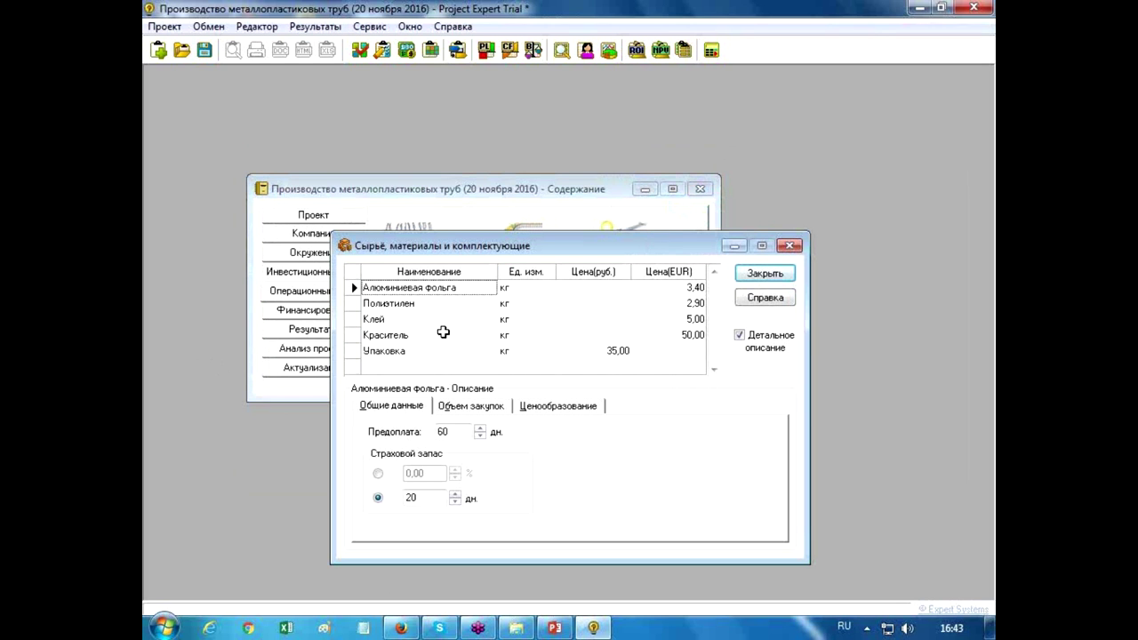
{"action": "left_click", "coordinate": [430, 303]}
{"action": "left_click", "coordinate": [418, 319]}
{"action": "left_click", "coordinate": [418, 334]}
Step: Review the purchase volume terms of every material from Алюминиевая фольга to Упаковка, then close the materials list
{"action": "left_click", "coordinate": [468, 409]}
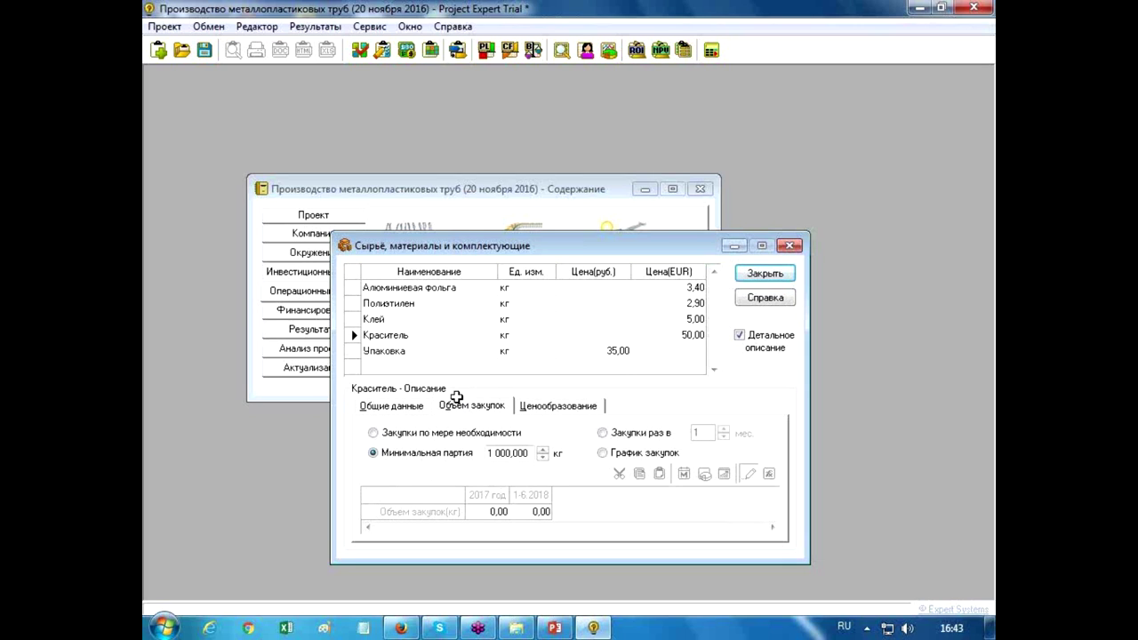
{"action": "left_click", "coordinate": [419, 287]}
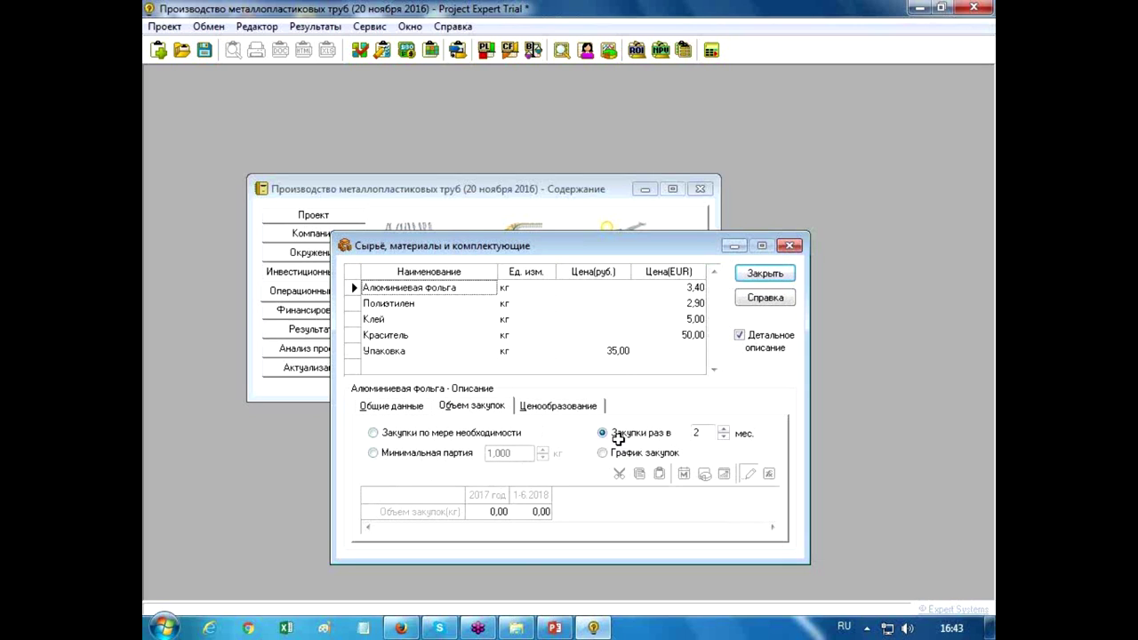
{"action": "left_click", "coordinate": [462, 304]}
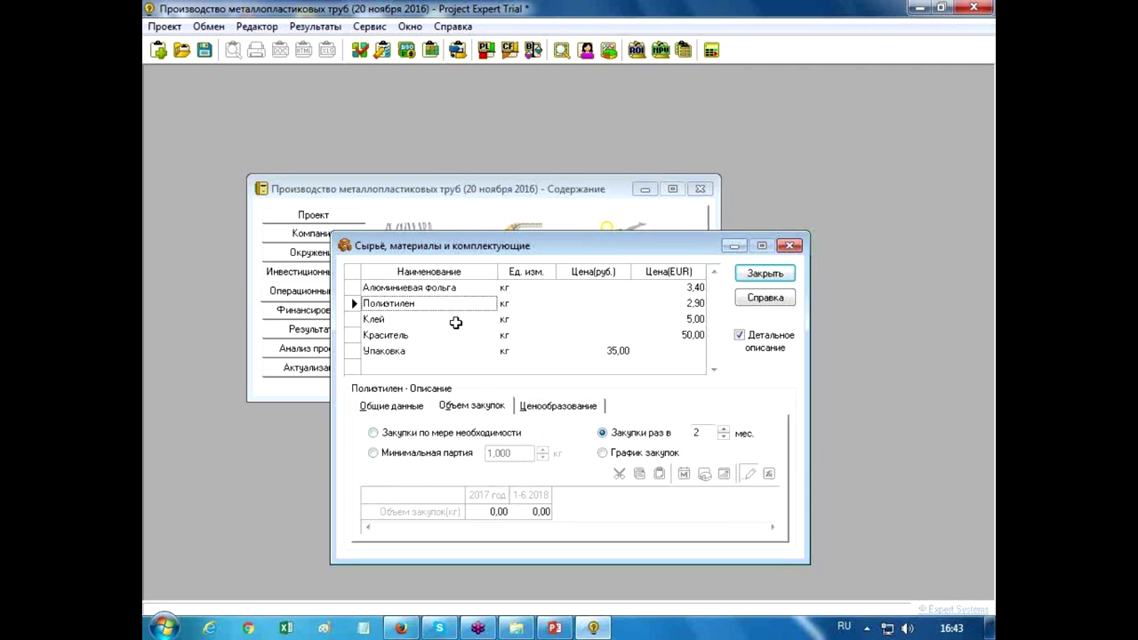
{"action": "left_click", "coordinate": [452, 323]}
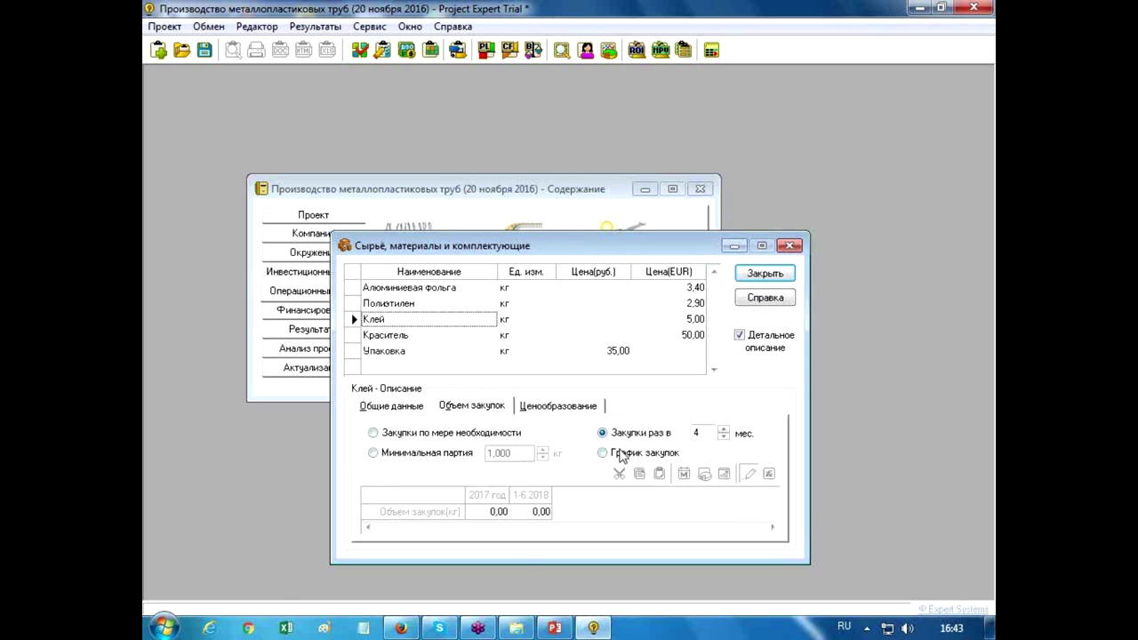
{"action": "left_click", "coordinate": [411, 334]}
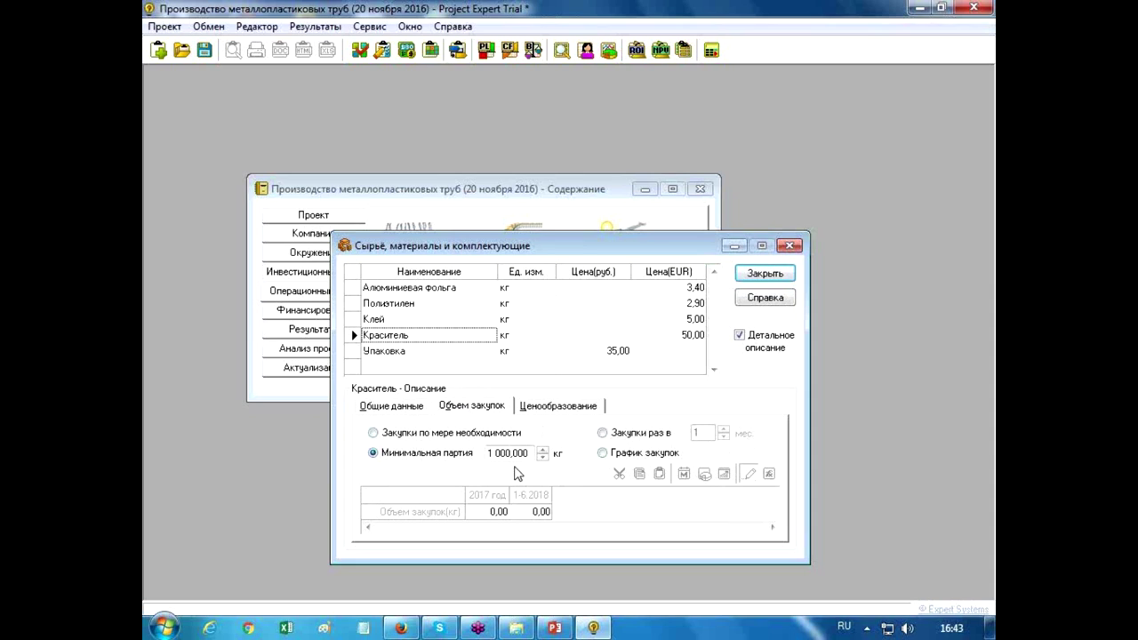
{"action": "left_click", "coordinate": [445, 354]}
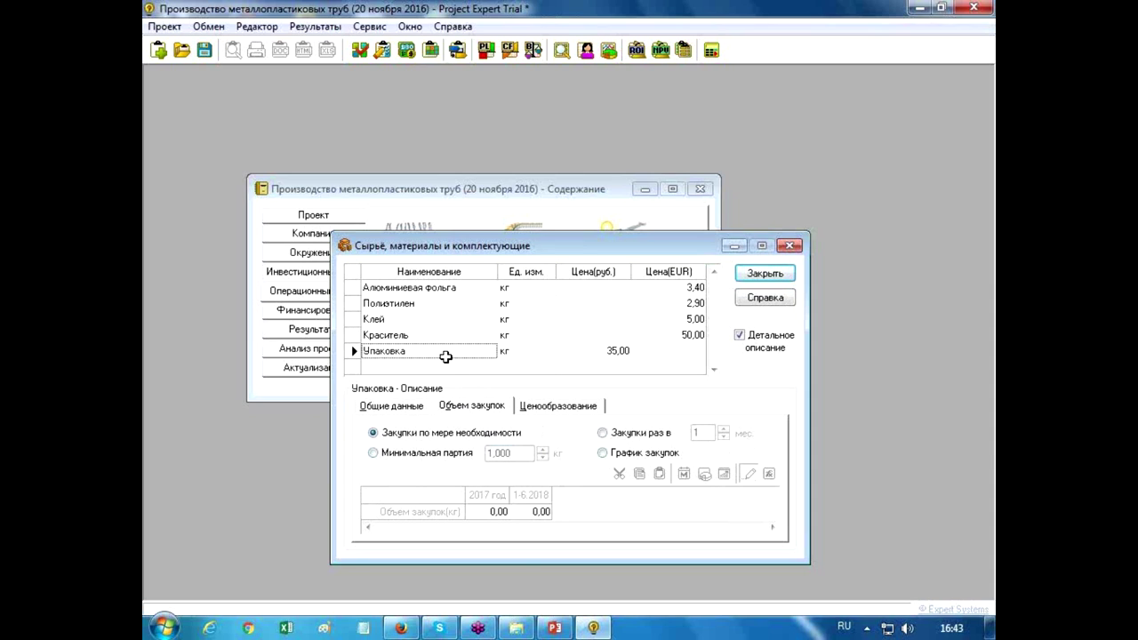
{"action": "left_click", "coordinate": [789, 246]}
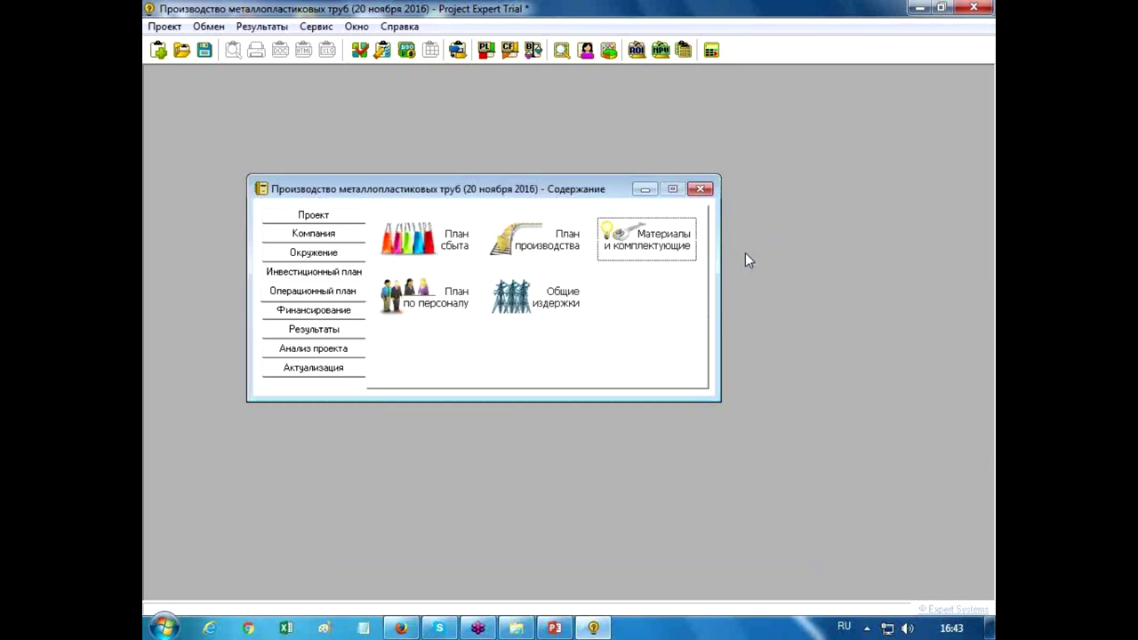
Step: Open the personnel plan and look through the management positions and the production and marketing staff
{"action": "double_click", "coordinate": [417, 296]}
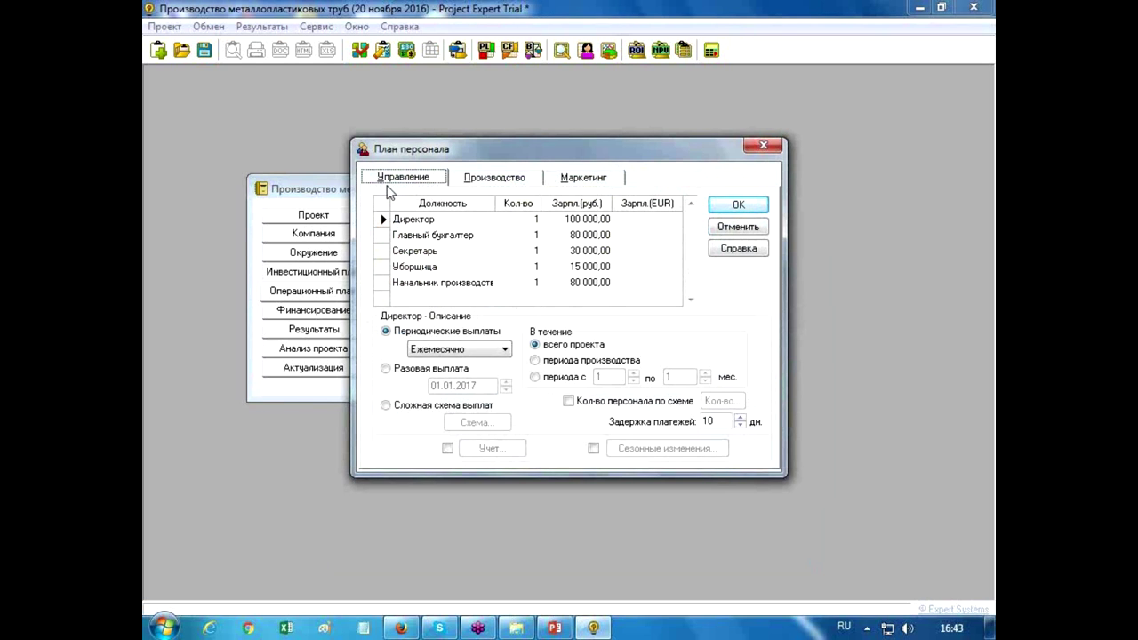
{"action": "left_click", "coordinate": [437, 235]}
{"action": "left_click", "coordinate": [422, 253]}
{"action": "left_click", "coordinate": [421, 268]}
{"action": "left_click", "coordinate": [421, 281]}
{"action": "left_click", "coordinate": [490, 178]}
{"action": "left_click", "coordinate": [590, 179]}
{"action": "left_click", "coordinate": [411, 183]}
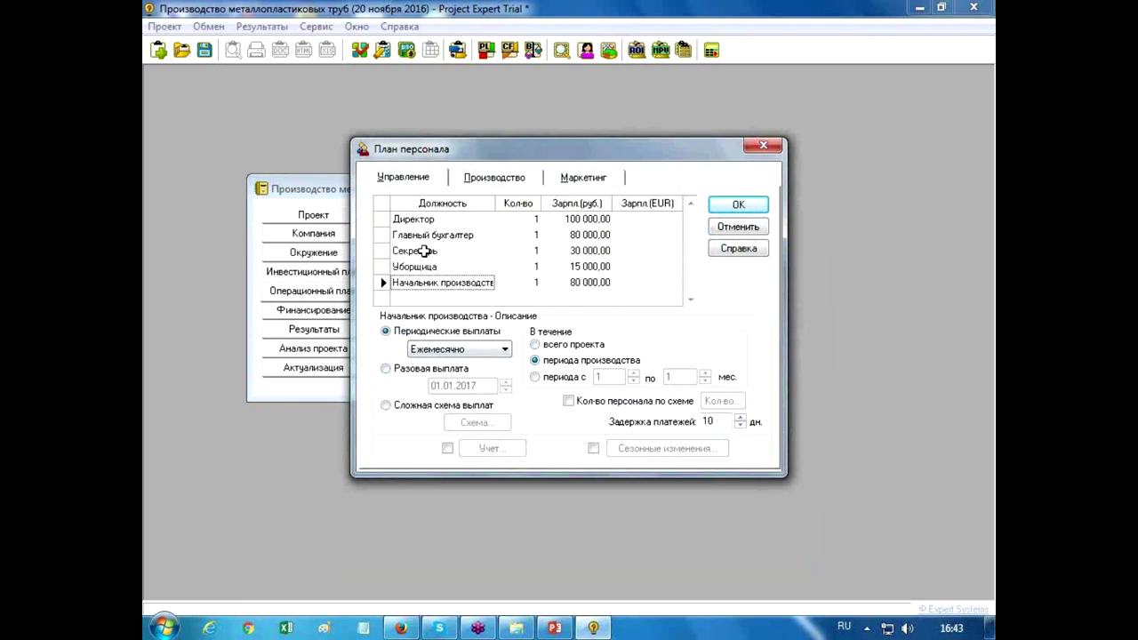
Step: Examine the salary payment frequency, period and delay for each management position from Директор to Начальник производства
{"action": "left_click", "coordinate": [425, 219]}
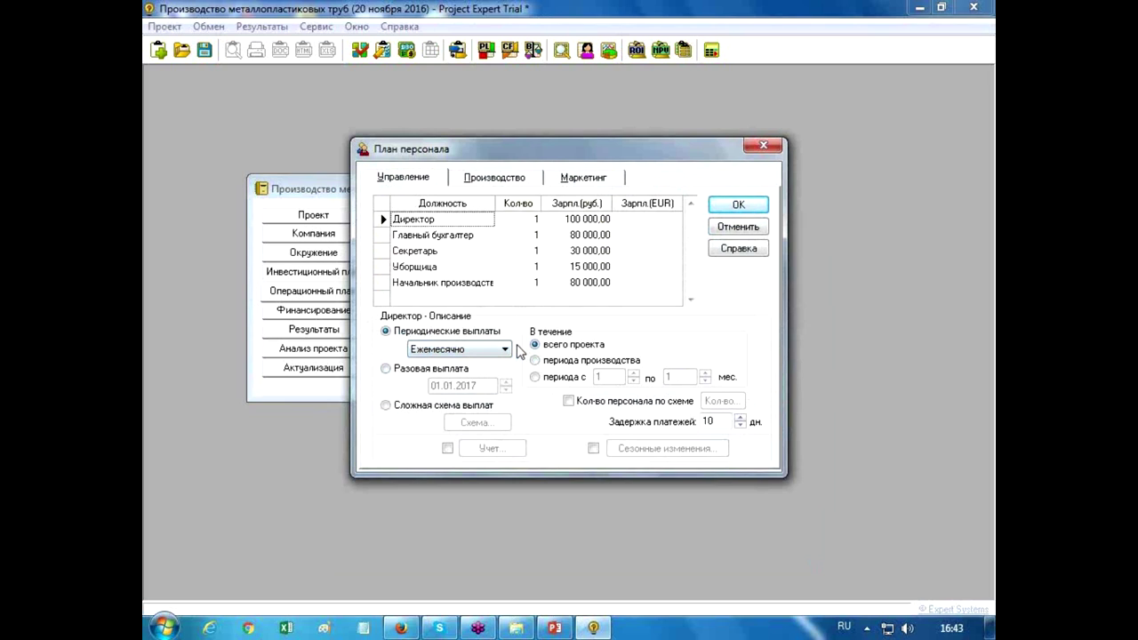
{"action": "left_click", "coordinate": [425, 234]}
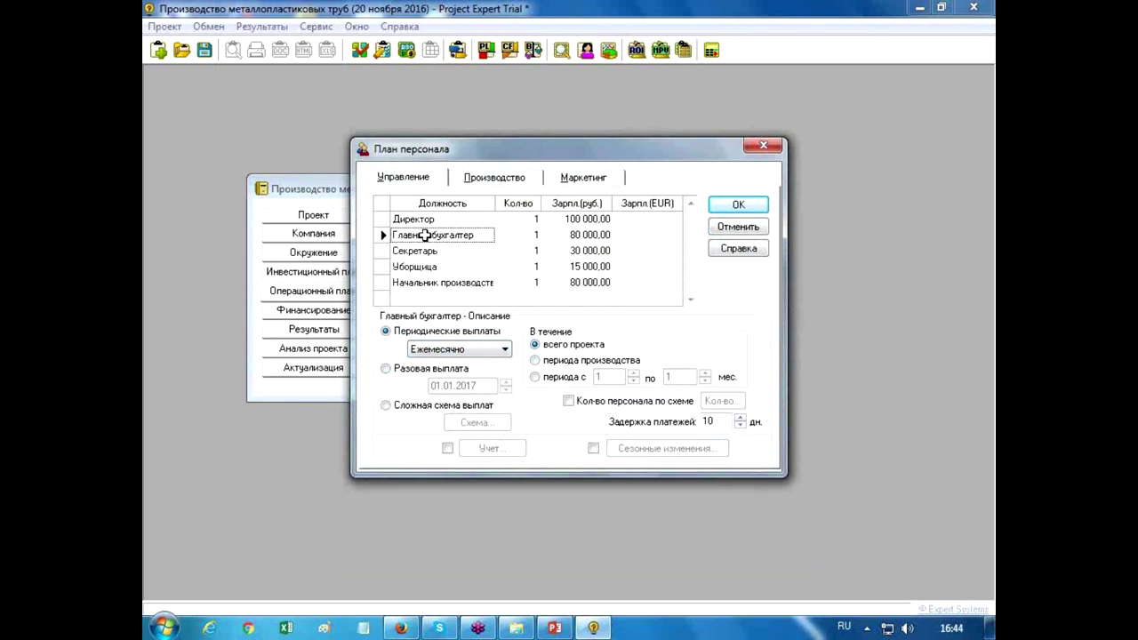
{"action": "left_click", "coordinate": [425, 252]}
{"action": "left_click", "coordinate": [426, 267]}
{"action": "left_click", "coordinate": [428, 282]}
Step: Review the salary terms of the production and marketing staff, then close the personnel plan
{"action": "left_click", "coordinate": [488, 182]}
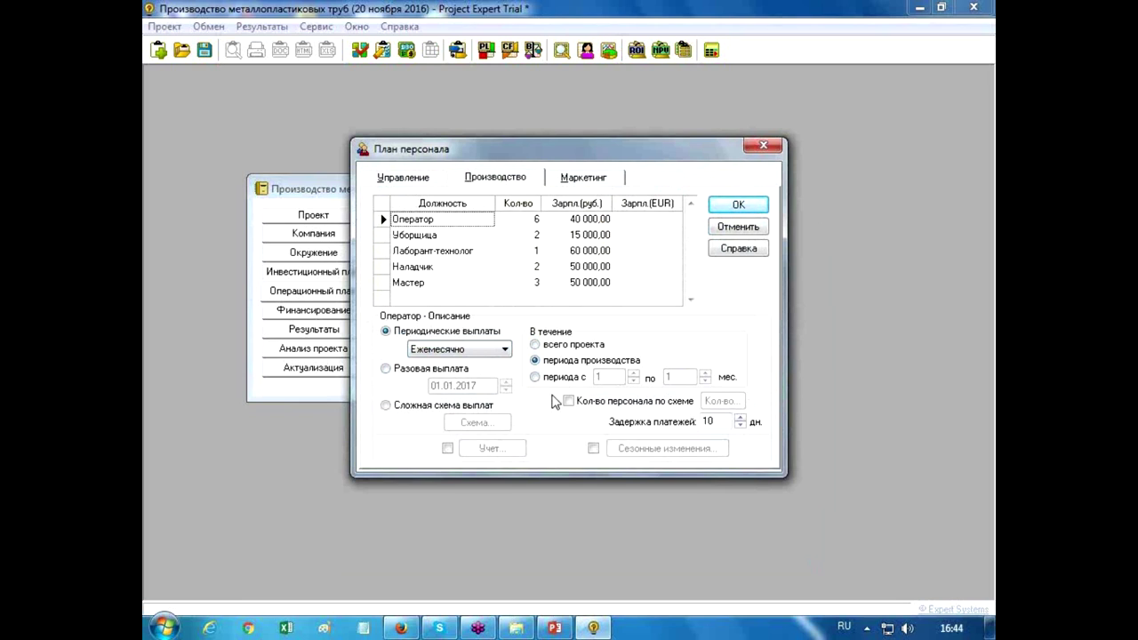
{"action": "left_click", "coordinate": [585, 179]}
{"action": "left_click", "coordinate": [763, 146]}
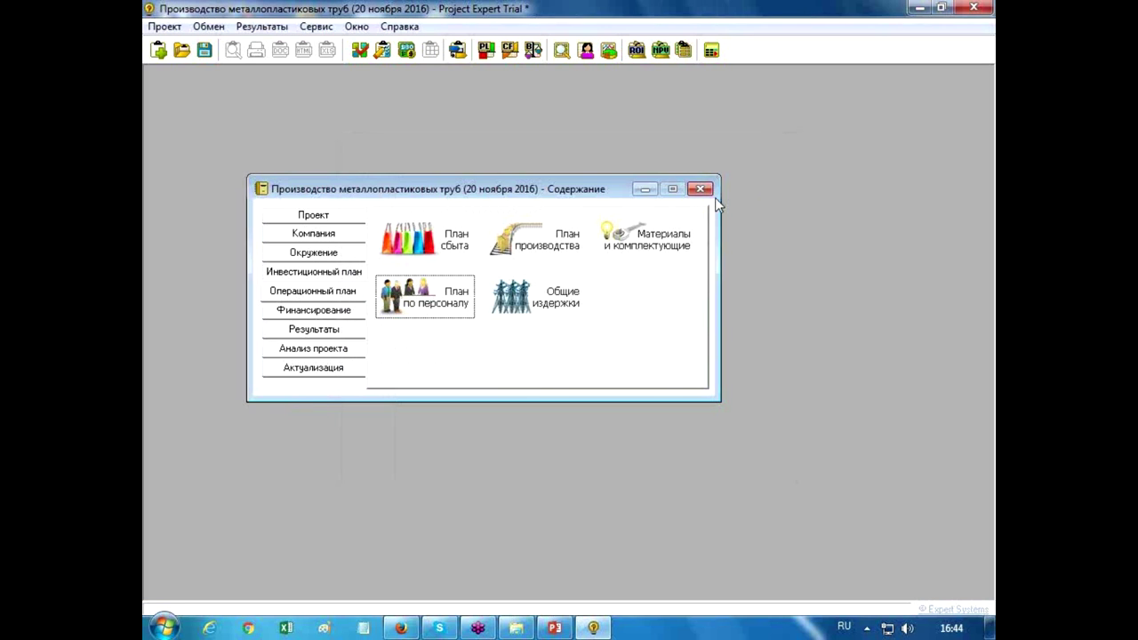
Step: Open the general costs and review the management, production and marketing expenses, then close them
{"action": "left_click", "coordinate": [524, 307]}
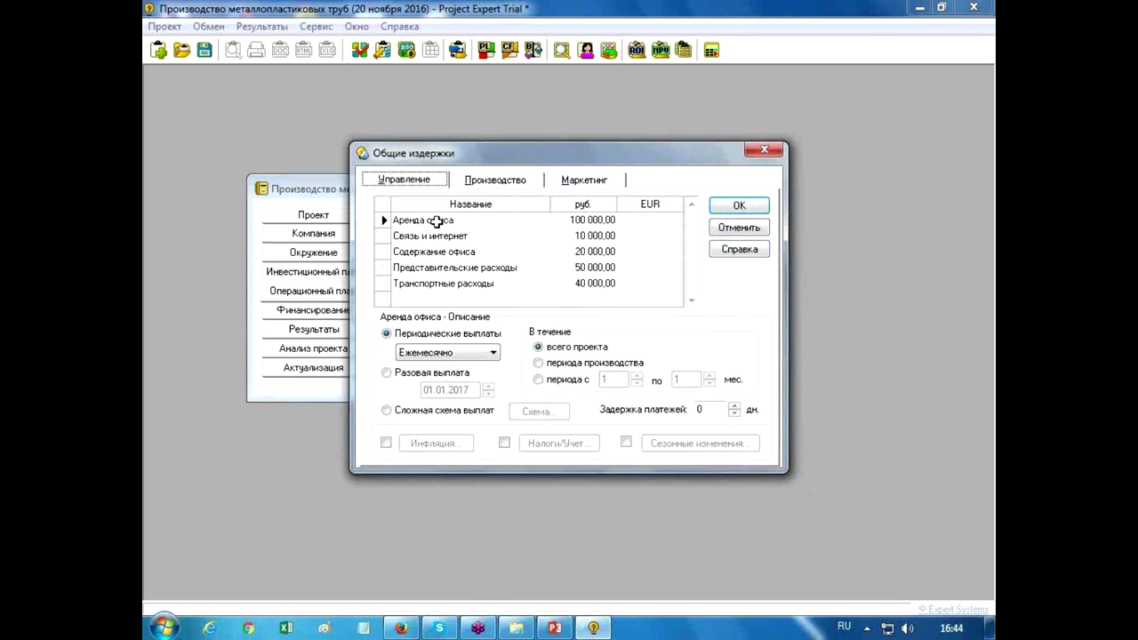
{"action": "left_click", "coordinate": [443, 285]}
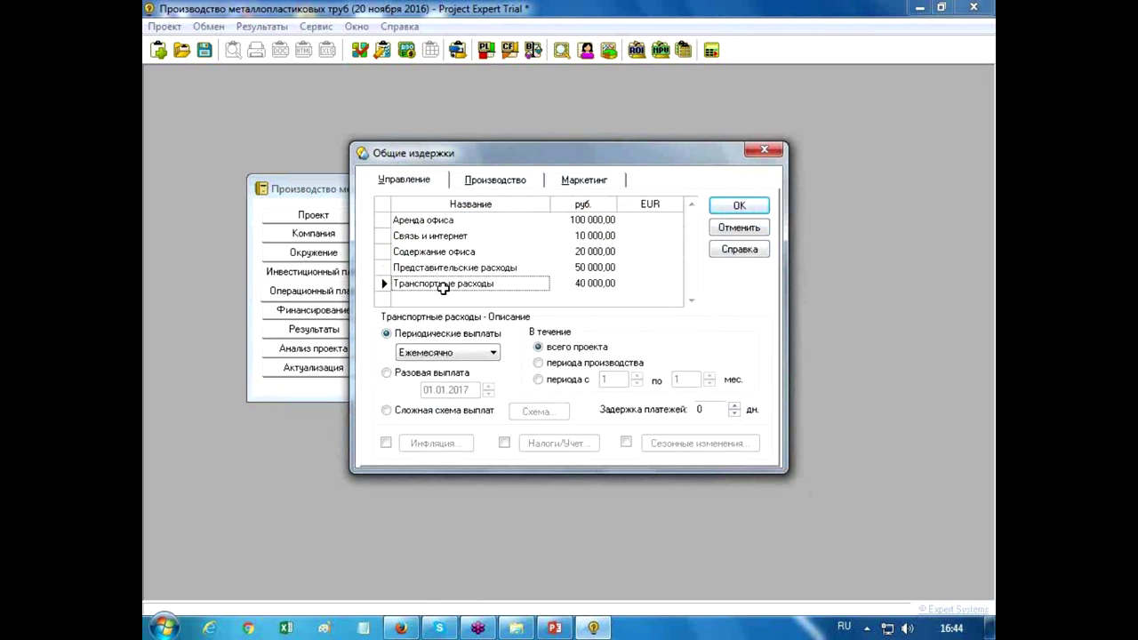
{"action": "left_click", "coordinate": [448, 263]}
{"action": "left_click", "coordinate": [495, 179]}
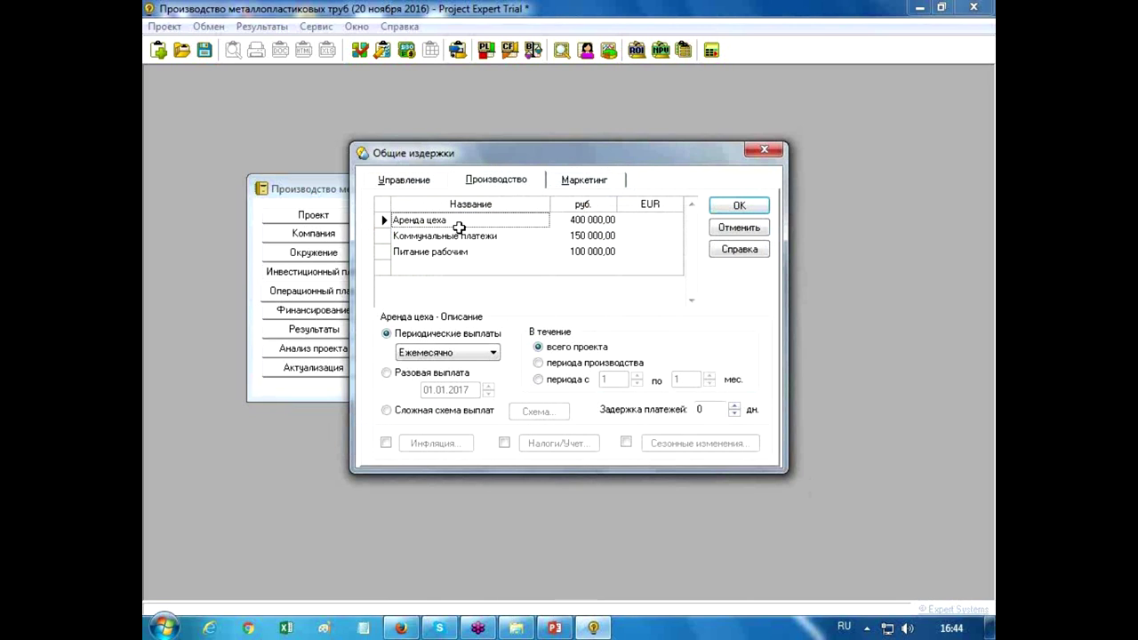
{"action": "left_click", "coordinate": [584, 180]}
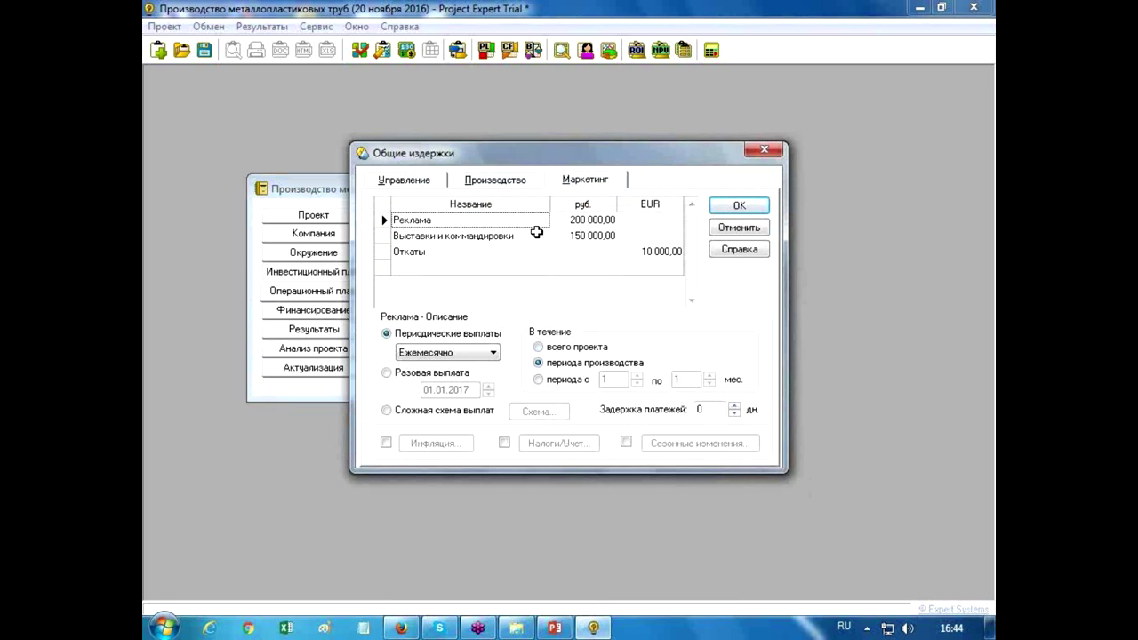
{"action": "left_click", "coordinate": [763, 149]}
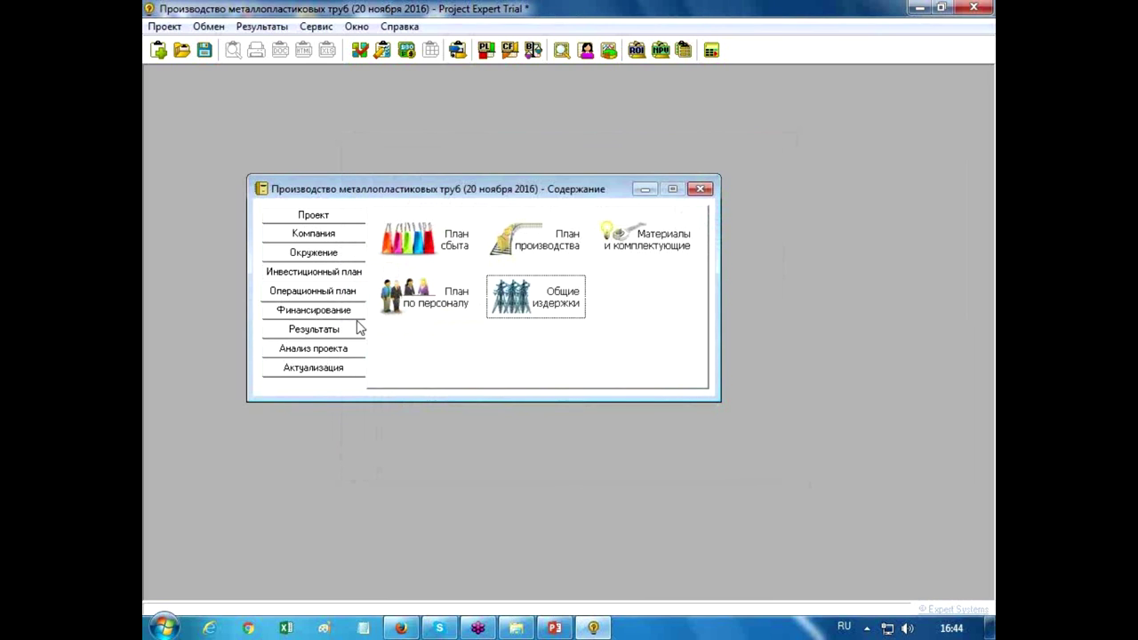
Step: Open the loans in the financing section and examine the interest terms and detailed receipts schedule of Кредит СБ
{"action": "left_click", "coordinate": [338, 310]}
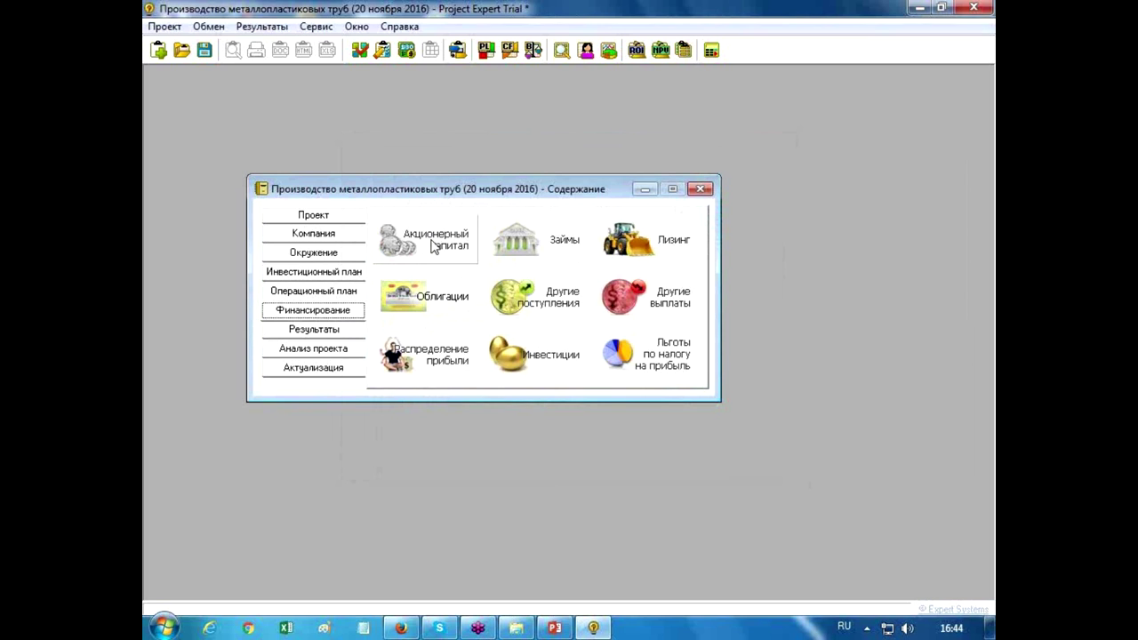
{"action": "left_click", "coordinate": [524, 242]}
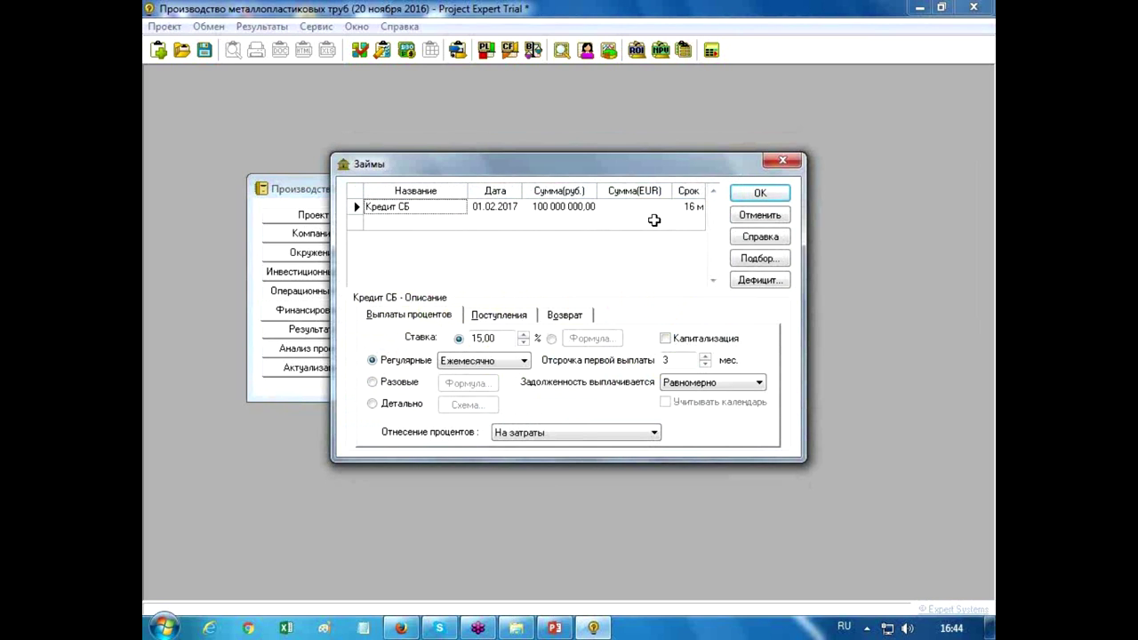
{"action": "left_click", "coordinate": [499, 316]}
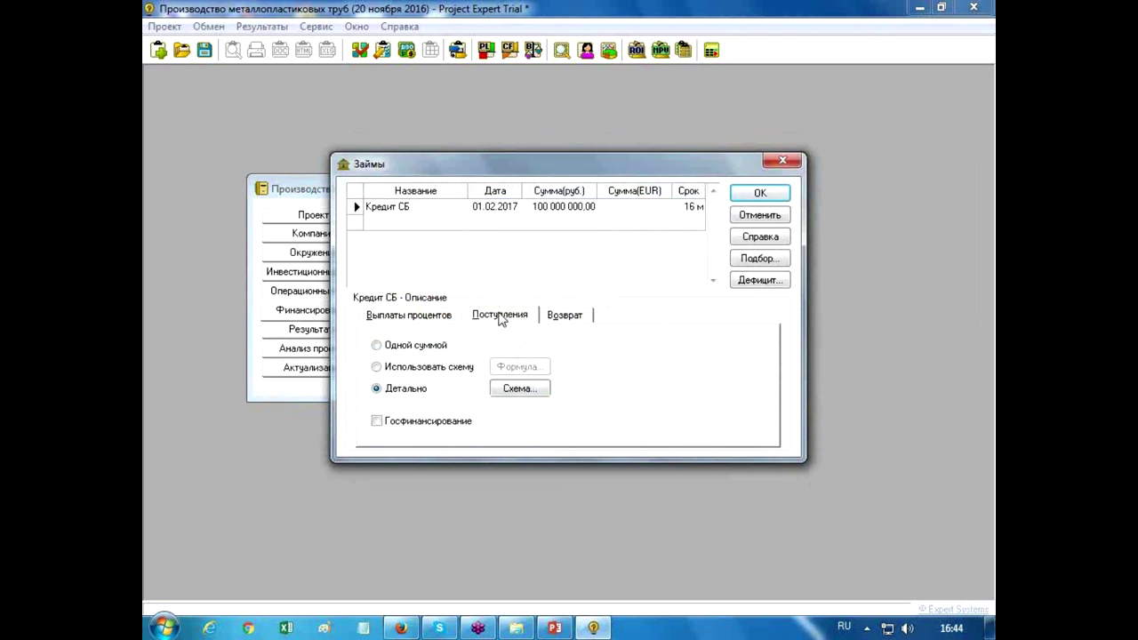
{"action": "left_click", "coordinate": [520, 389]}
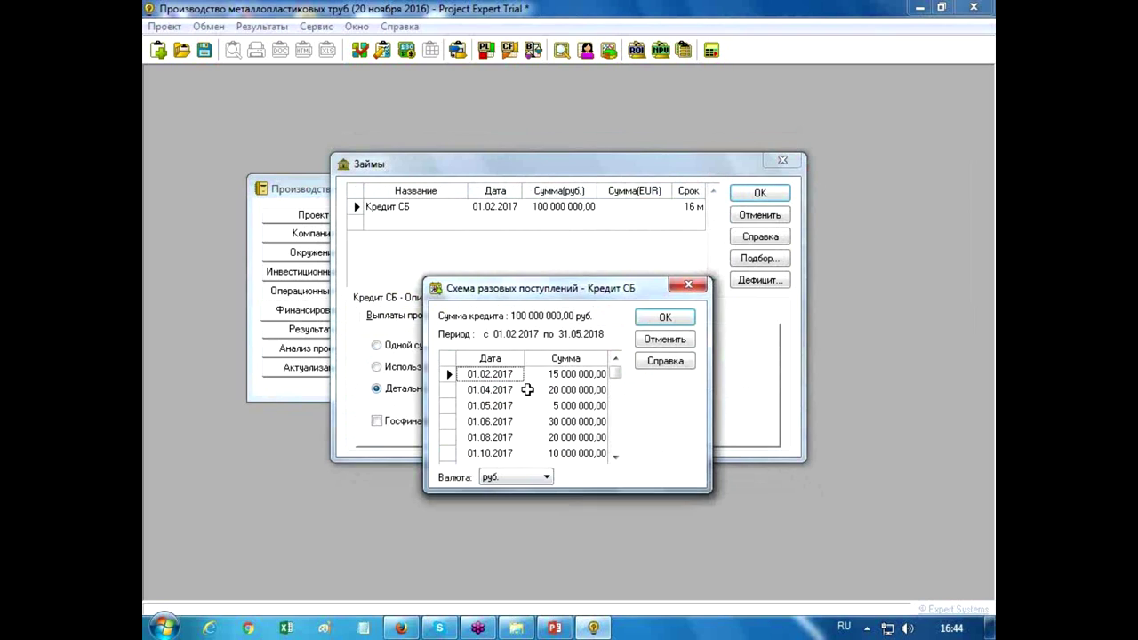
{"action": "left_click", "coordinate": [615, 456]}
{"action": "left_click", "coordinate": [675, 339]}
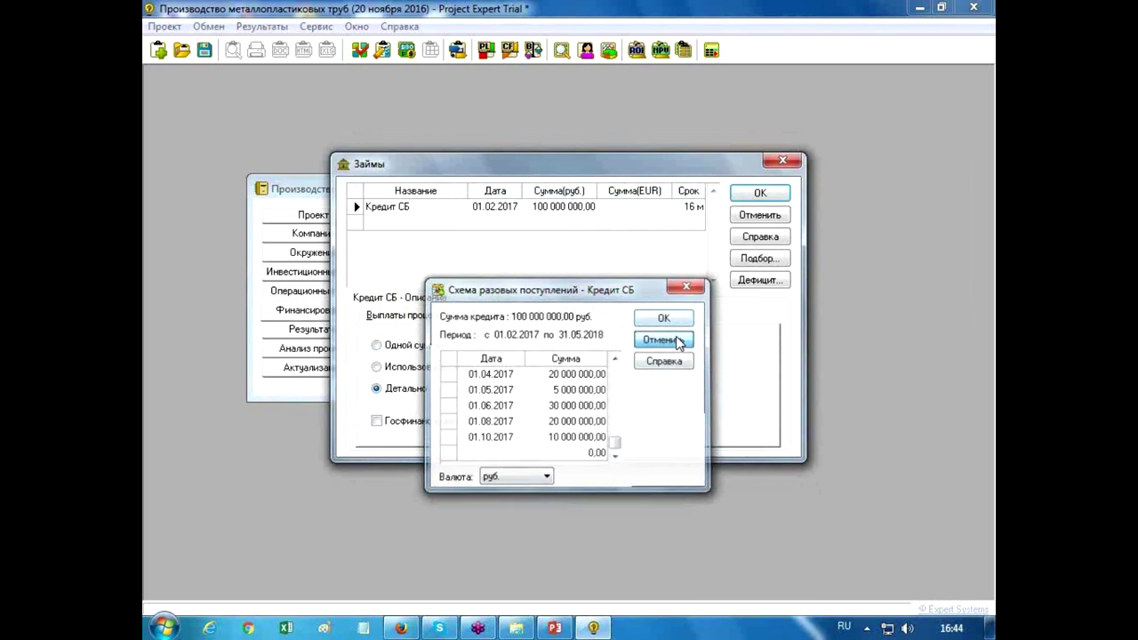
Step: Examine the detailed repayment schedule of Кредит СБ, then close the loans without changes
{"action": "left_click", "coordinate": [565, 316]}
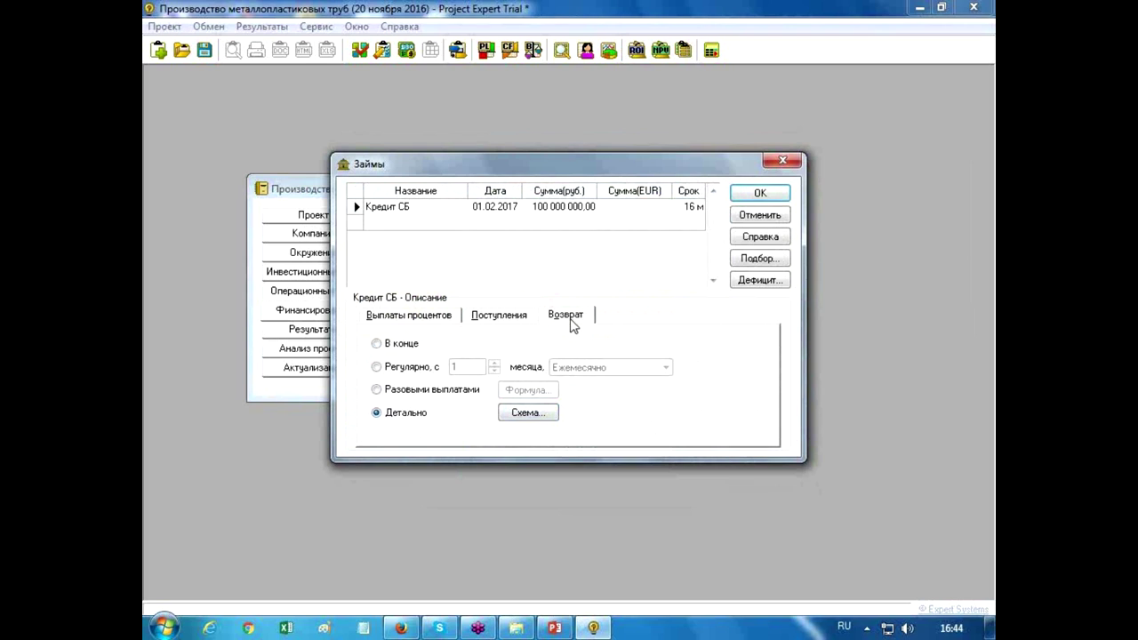
{"action": "left_click", "coordinate": [529, 412]}
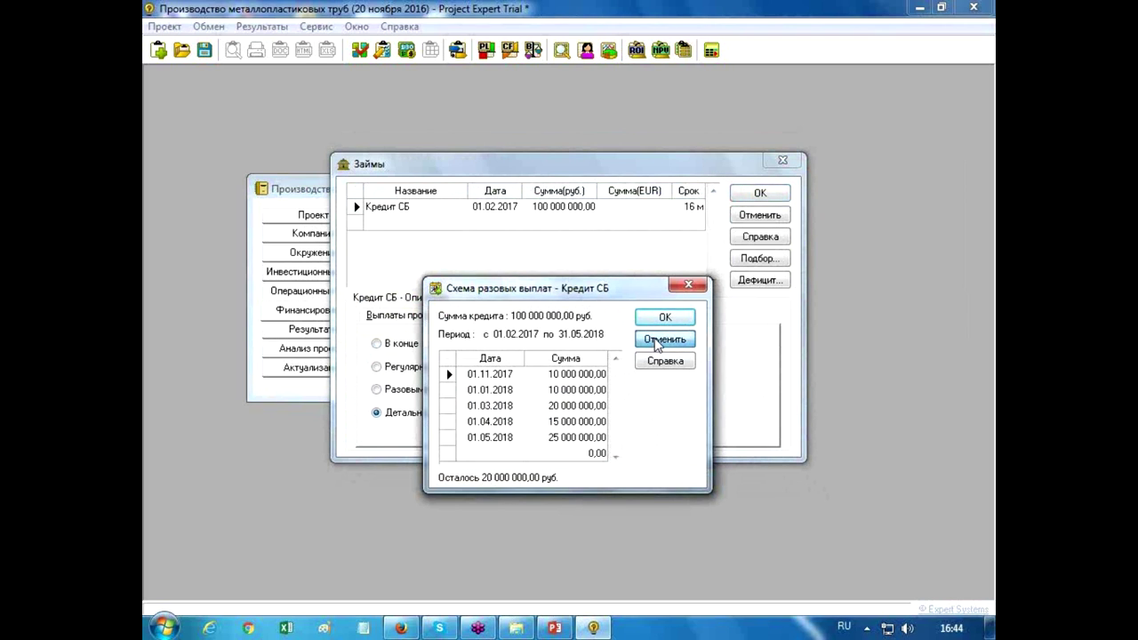
{"action": "left_click", "coordinate": [657, 343]}
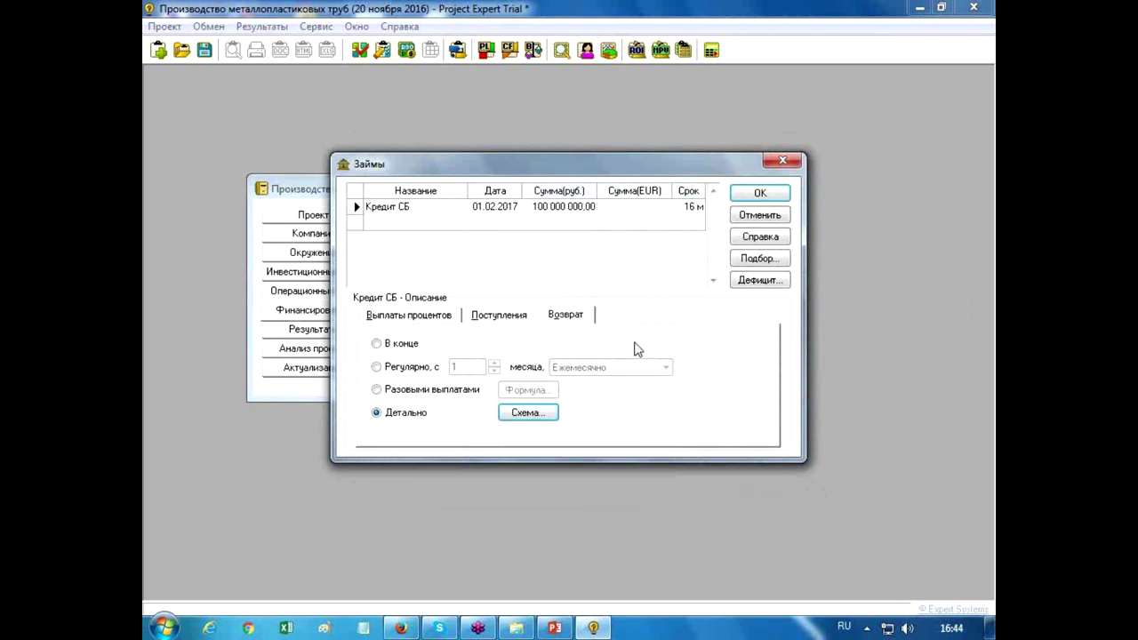
{"action": "left_click", "coordinate": [753, 216]}
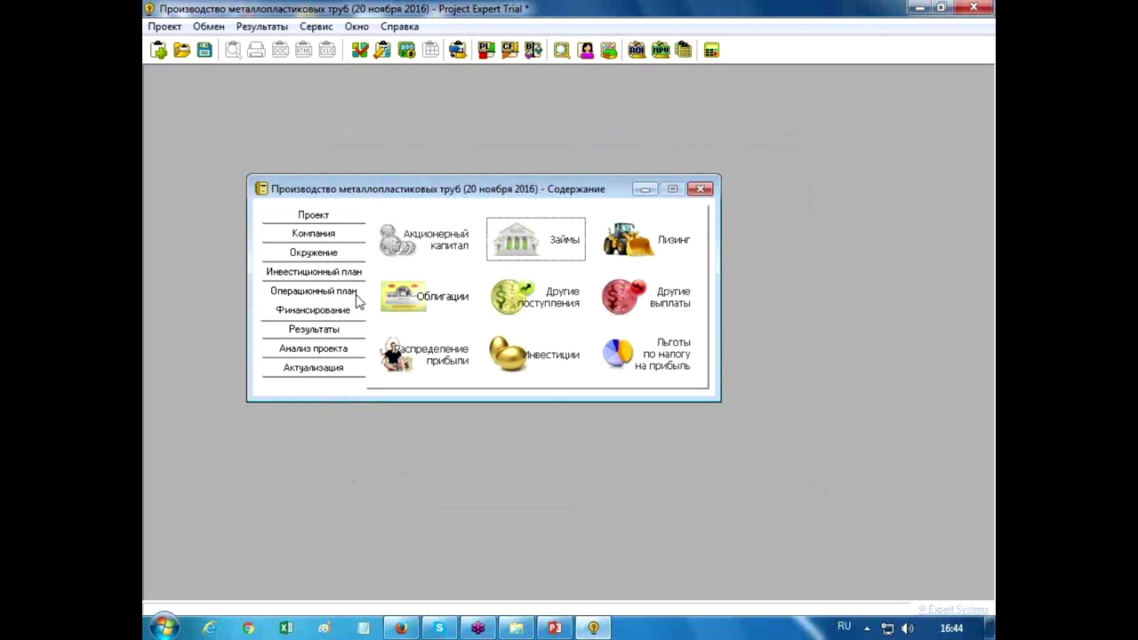
Step: Open the profit and loss statement (Прибыли-убытки) from the results section and maximize it
{"action": "left_click", "coordinate": [330, 335]}
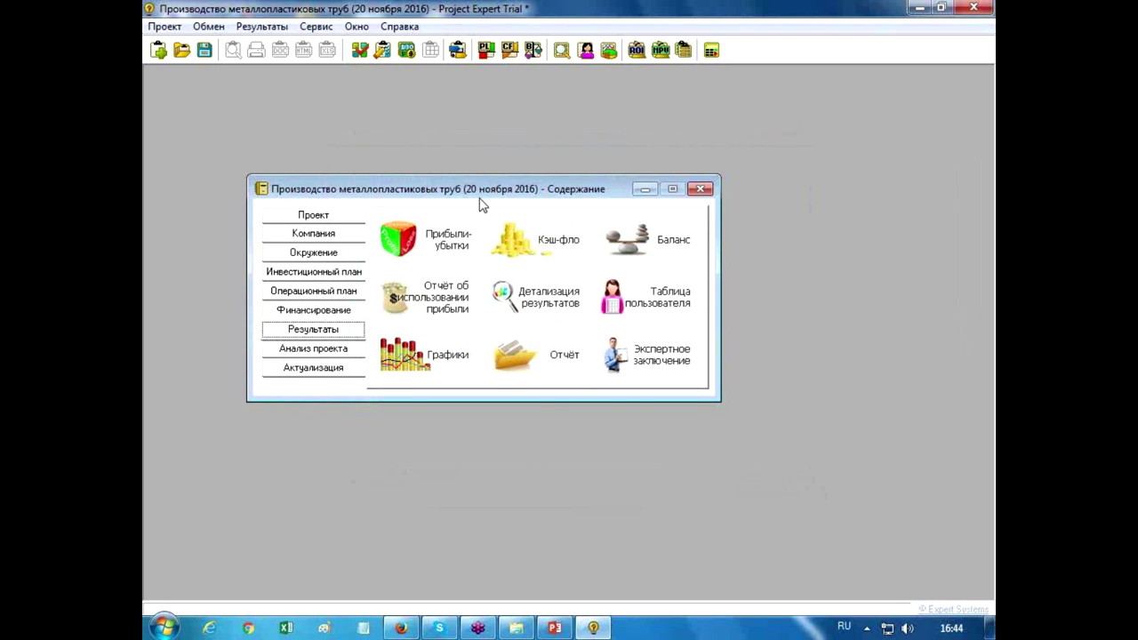
{"action": "left_click", "coordinate": [474, 252]}
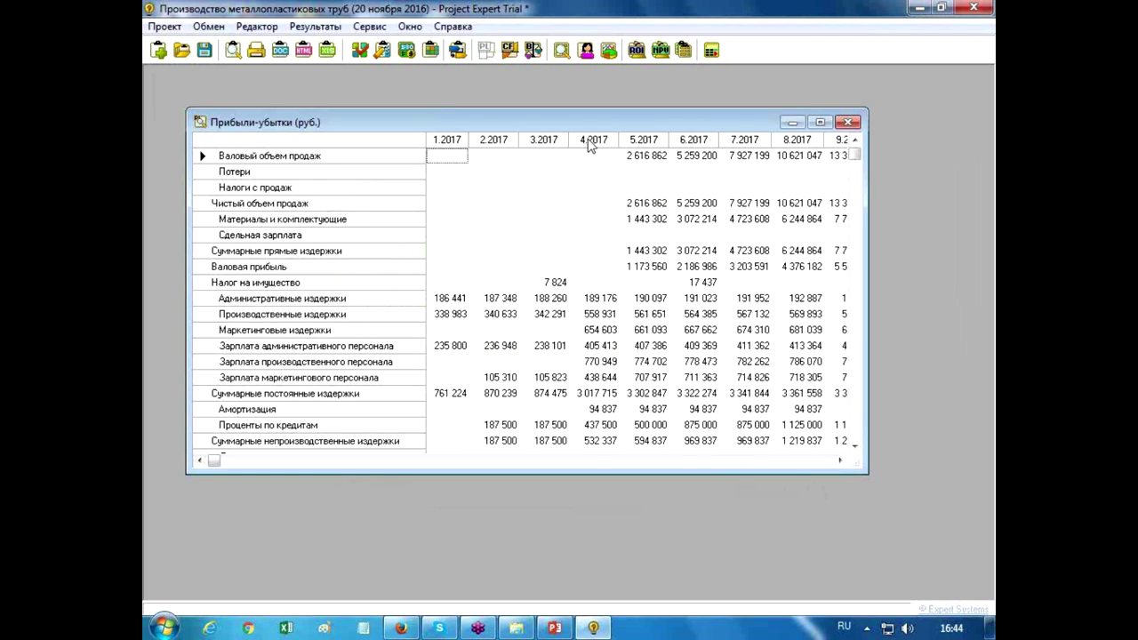
{"action": "left_click", "coordinate": [818, 123]}
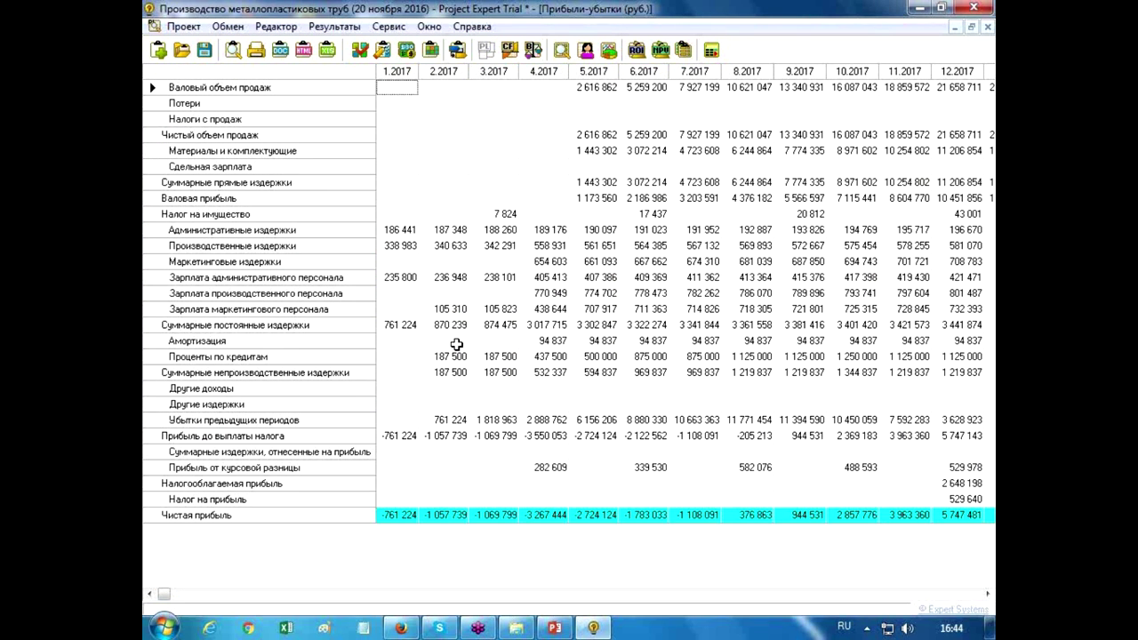
Step: Select the whole Чистая прибыль row in the profit and loss statement, then open the chart settings and close them
{"action": "left_click", "coordinate": [359, 519]}
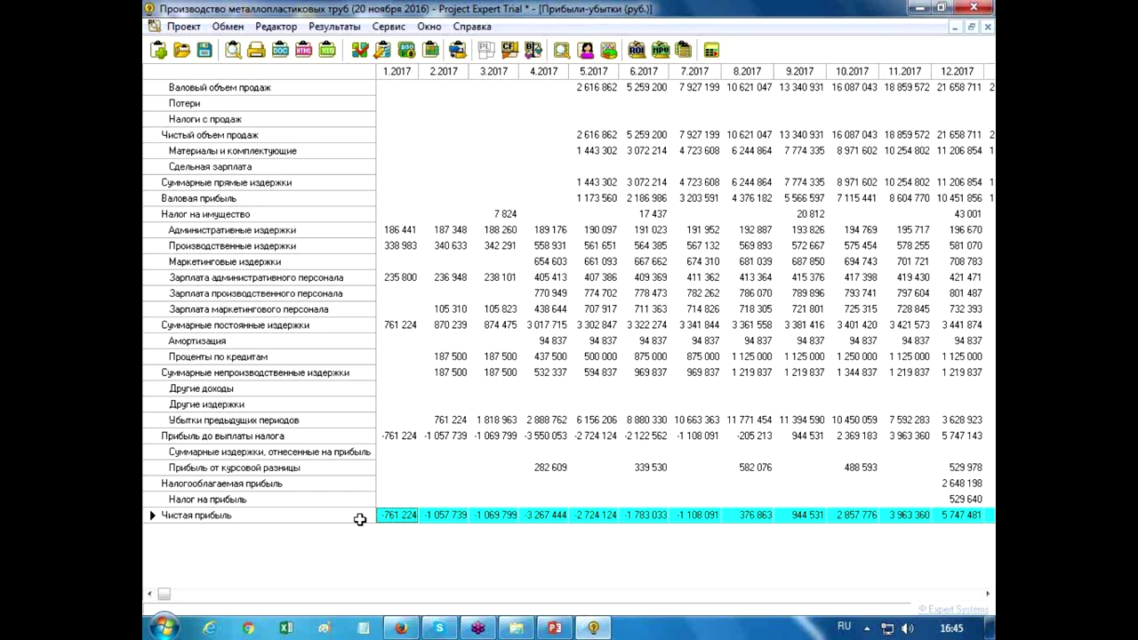
{"action": "left_click", "coordinate": [311, 516]}
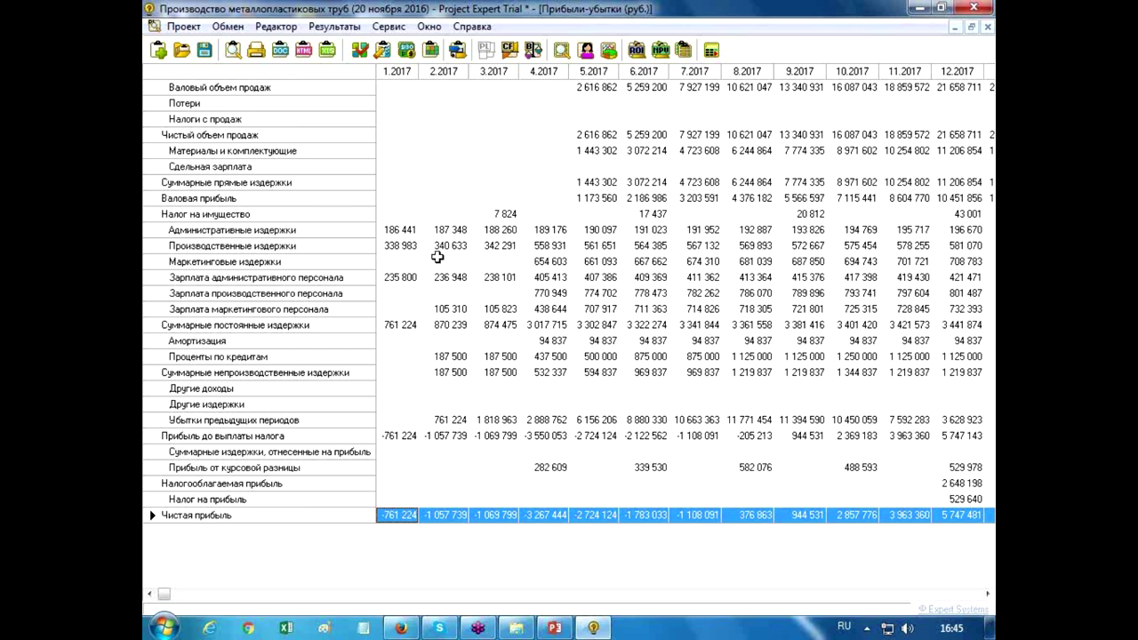
{"action": "left_click", "coordinate": [608, 50]}
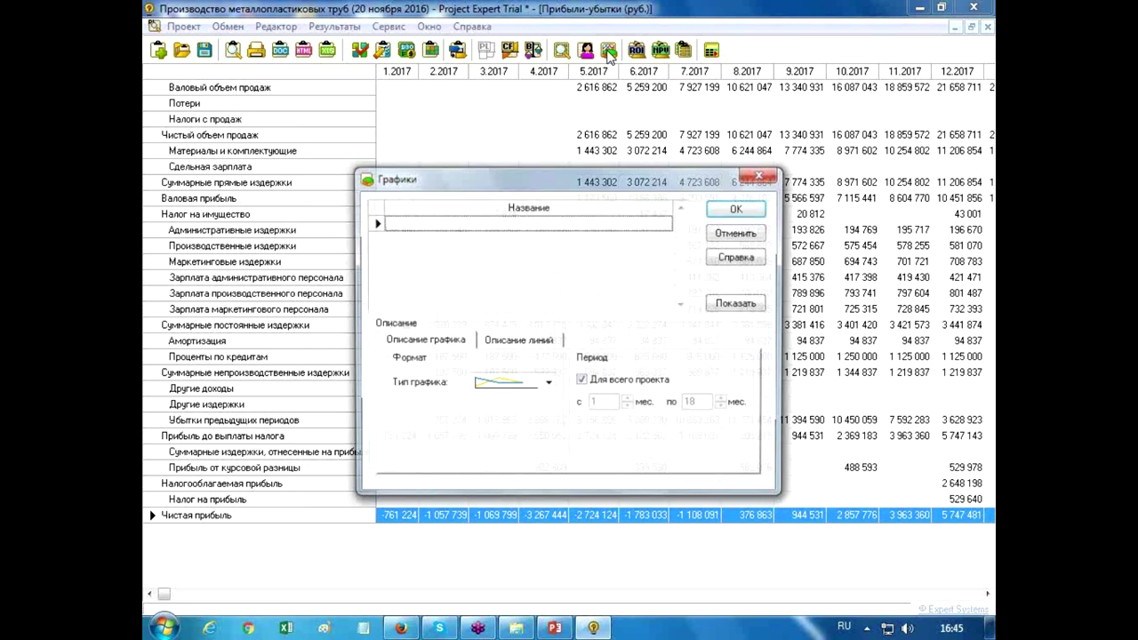
{"action": "left_click", "coordinate": [761, 175]}
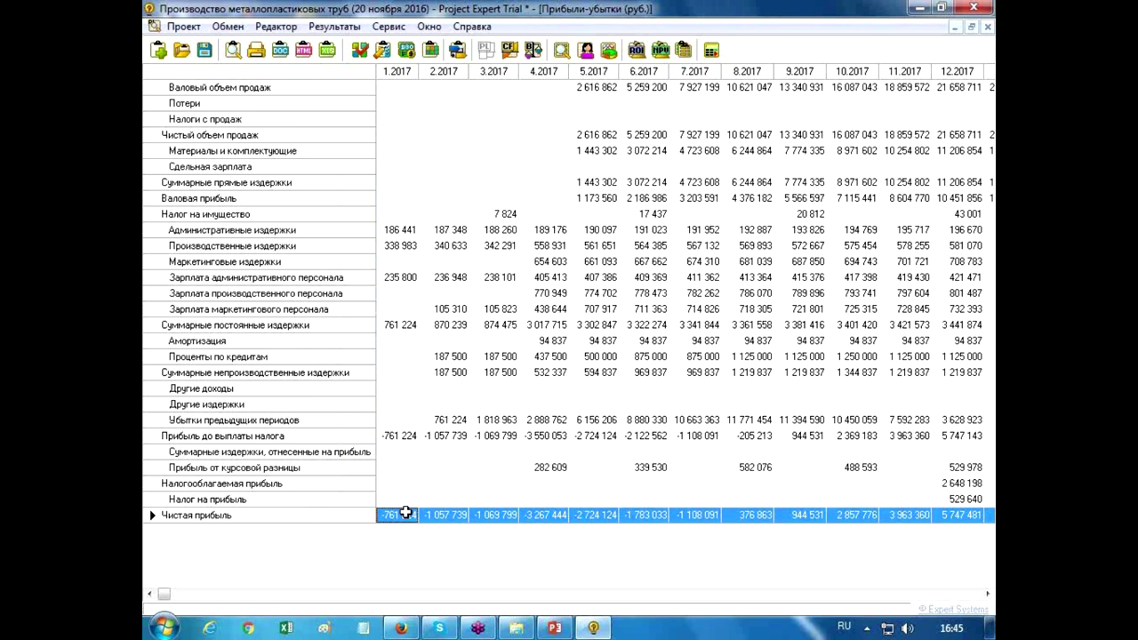
Step: Chart the Чистая прибыль row of the profit and loss statement, examine the graph, and close the graph and the statement
{"action": "right_click", "coordinate": [402, 523]}
{"action": "left_click", "coordinate": [436, 436]}
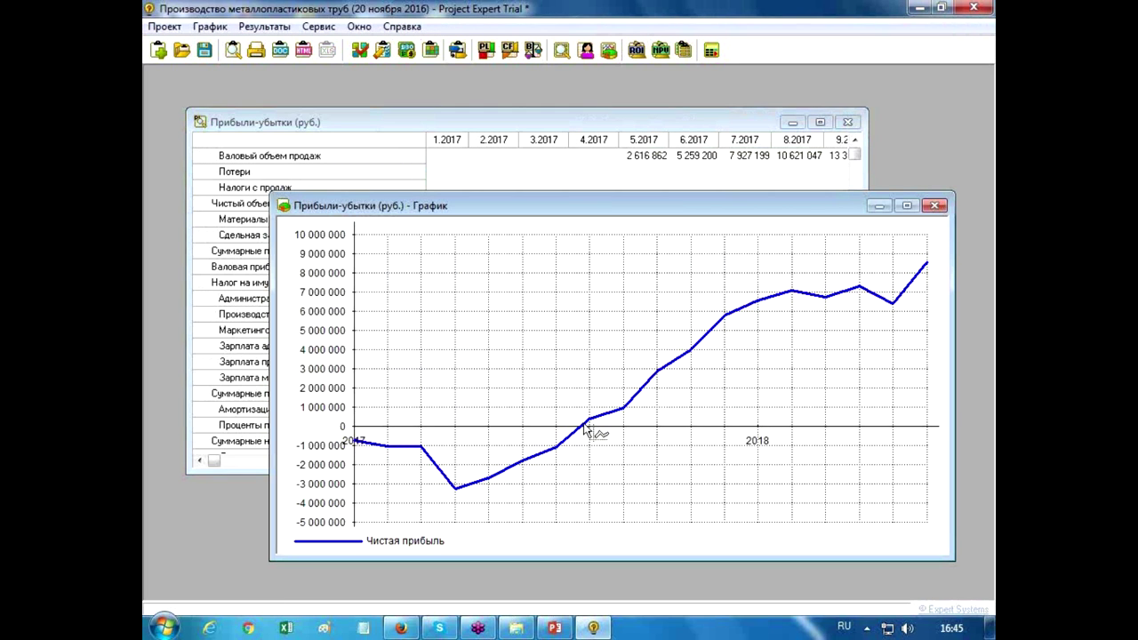
{"action": "left_click", "coordinate": [935, 206]}
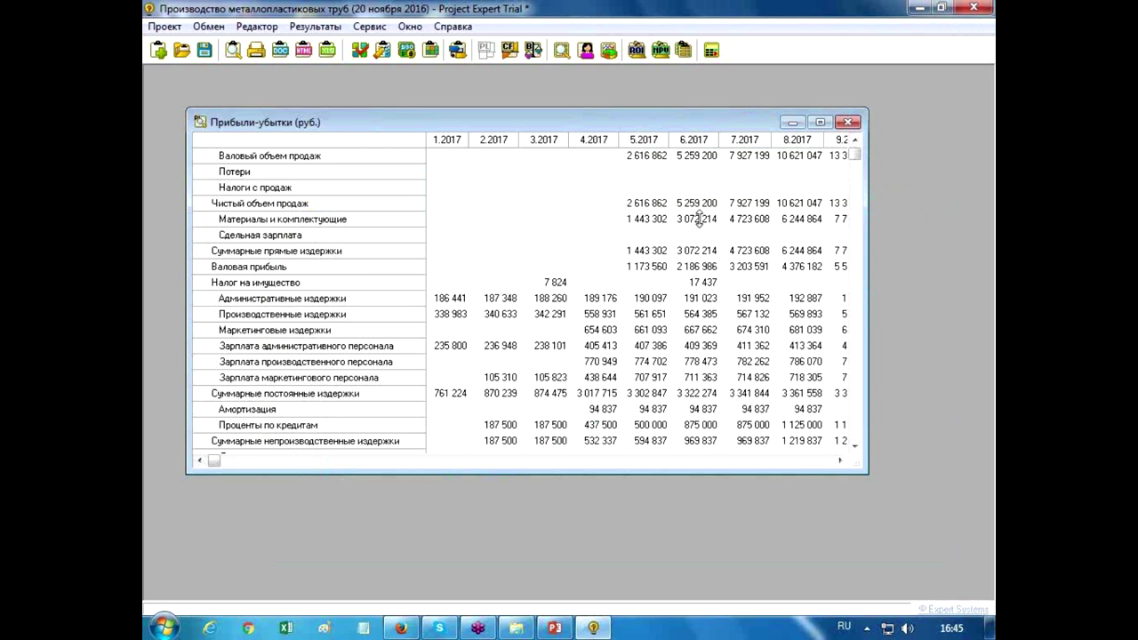
{"action": "left_click", "coordinate": [820, 122]}
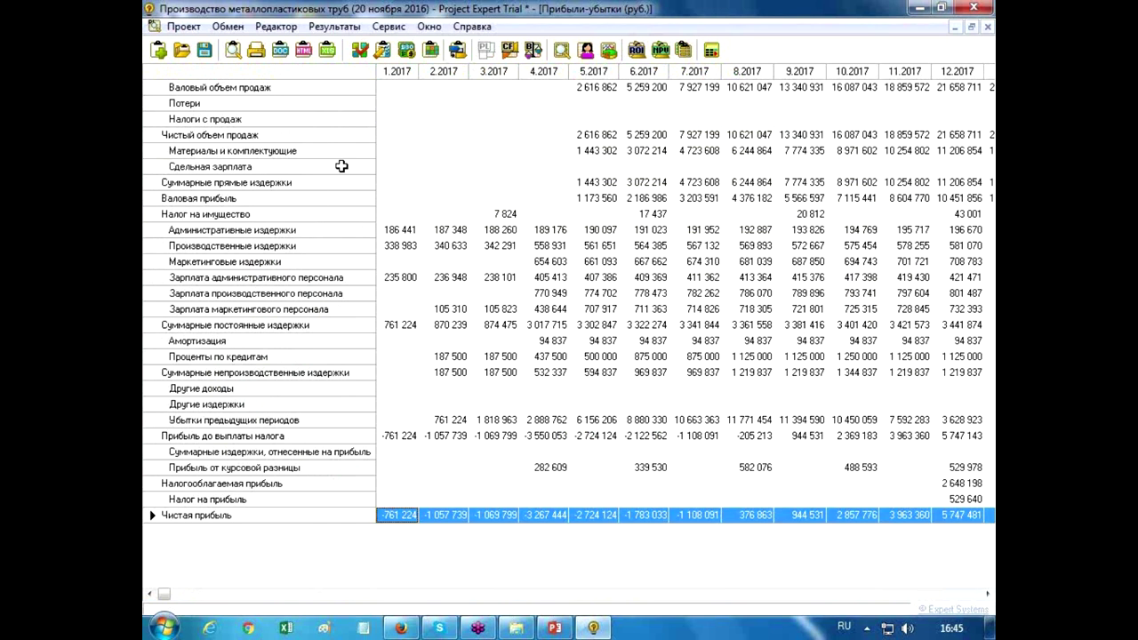
{"action": "left_click", "coordinate": [988, 27]}
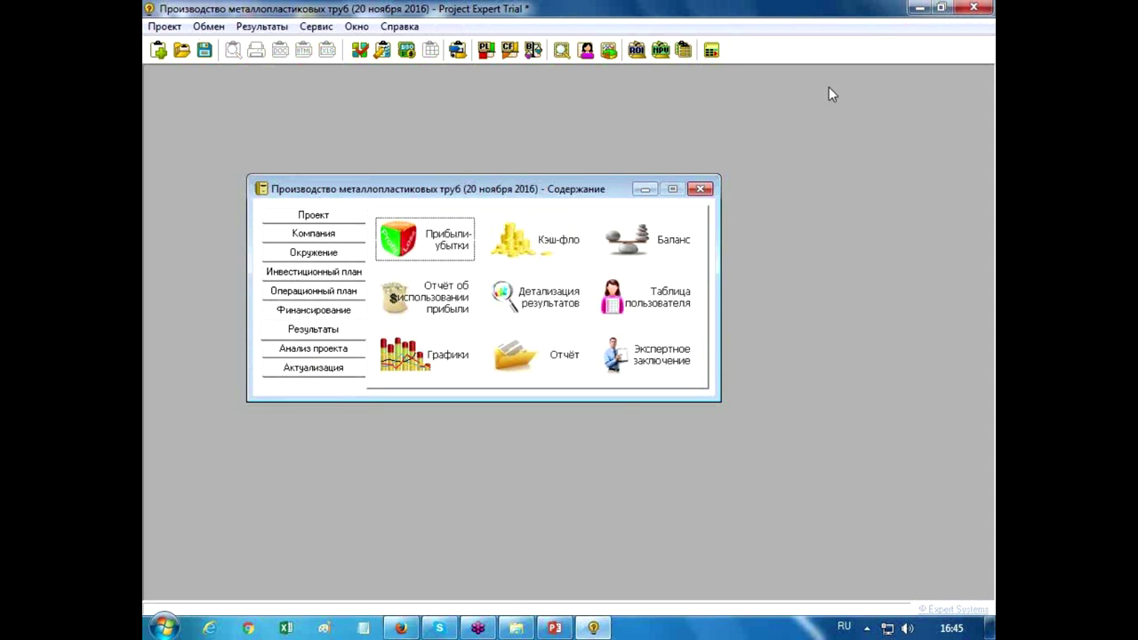
Step: Open the Кэш-фло statement, examine a graph of the Баланс наличности на конец периода row, and close both
{"action": "left_click", "coordinate": [565, 233]}
{"action": "double_click", "coordinate": [565, 144]}
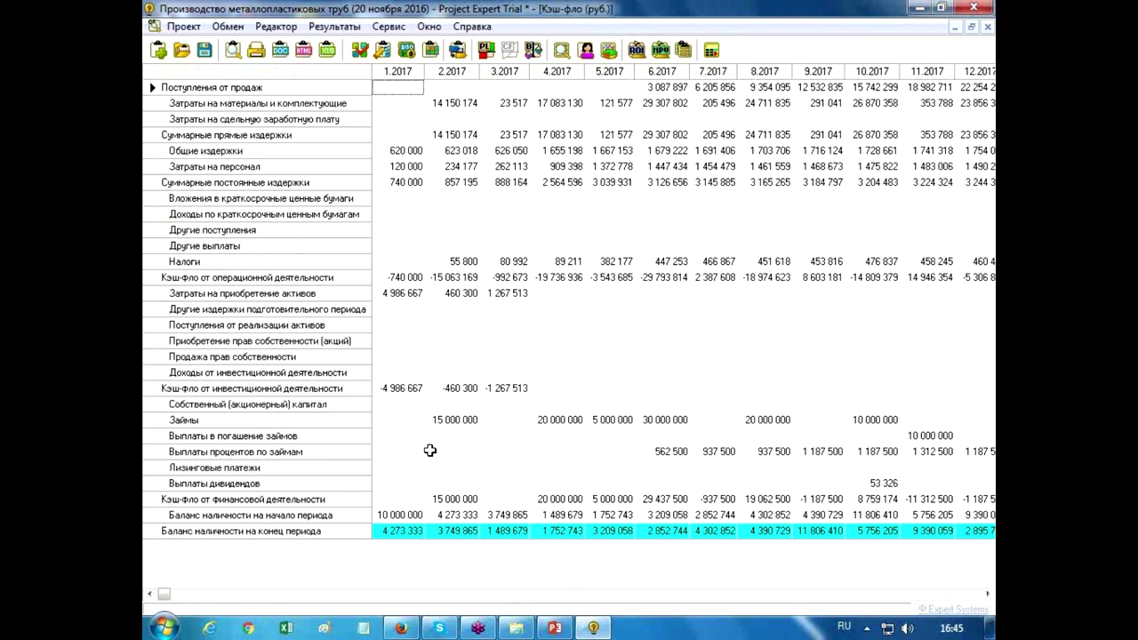
{"action": "left_click", "coordinate": [362, 529]}
{"action": "right_click", "coordinate": [388, 530]}
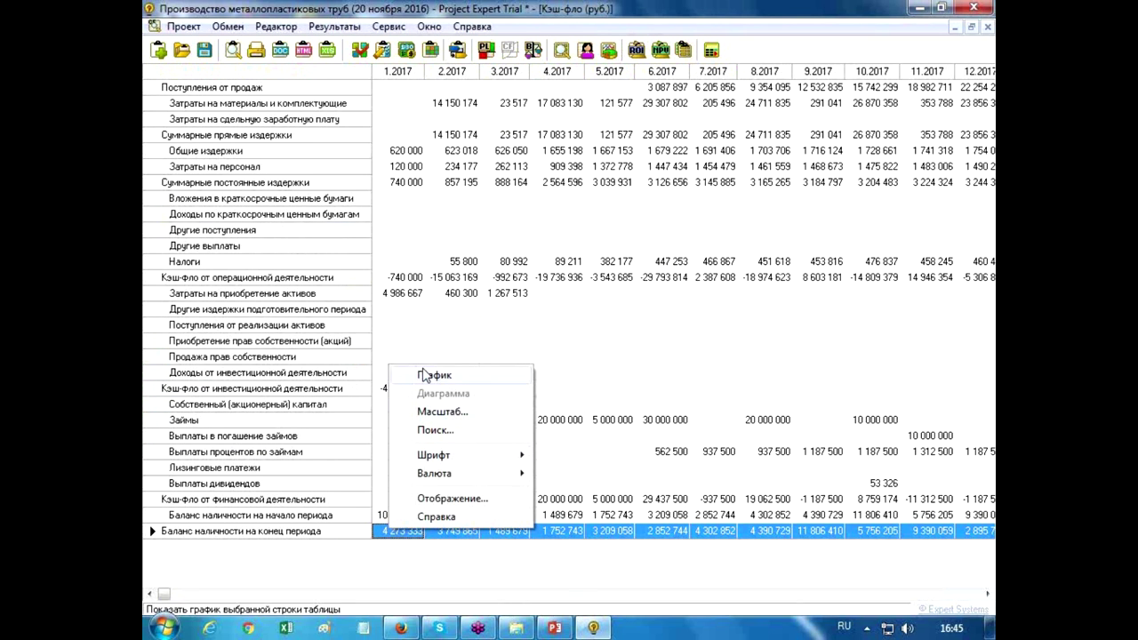
{"action": "left_click", "coordinate": [428, 374]}
{"action": "left_click_drag", "start_coordinate": [468, 249], "coordinate": [308, 186]}
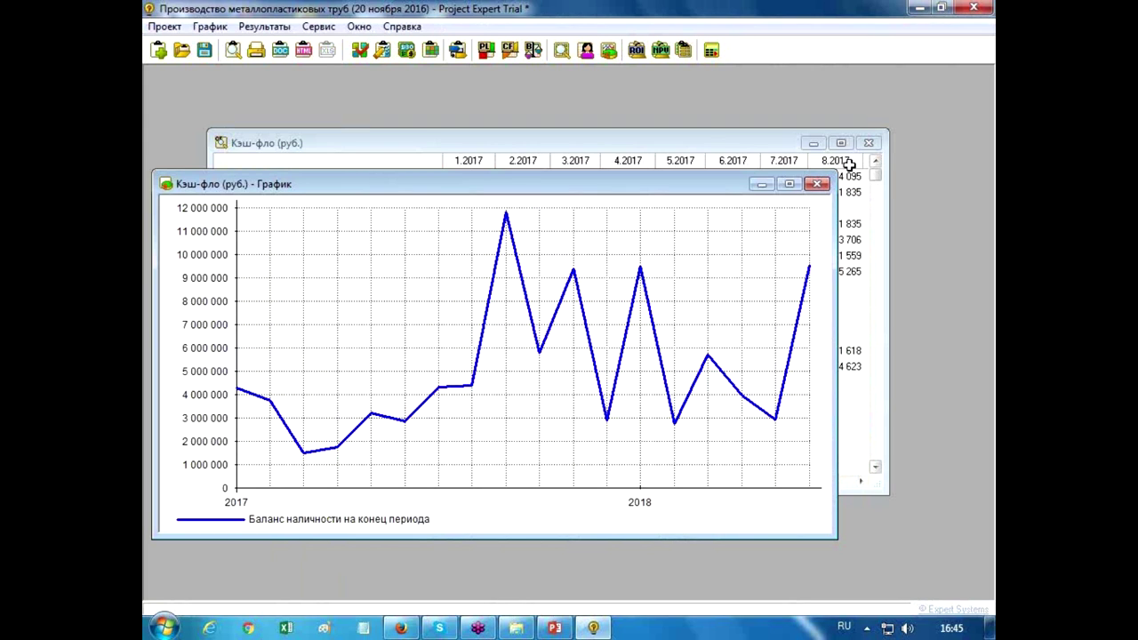
{"action": "left_click", "coordinate": [819, 185]}
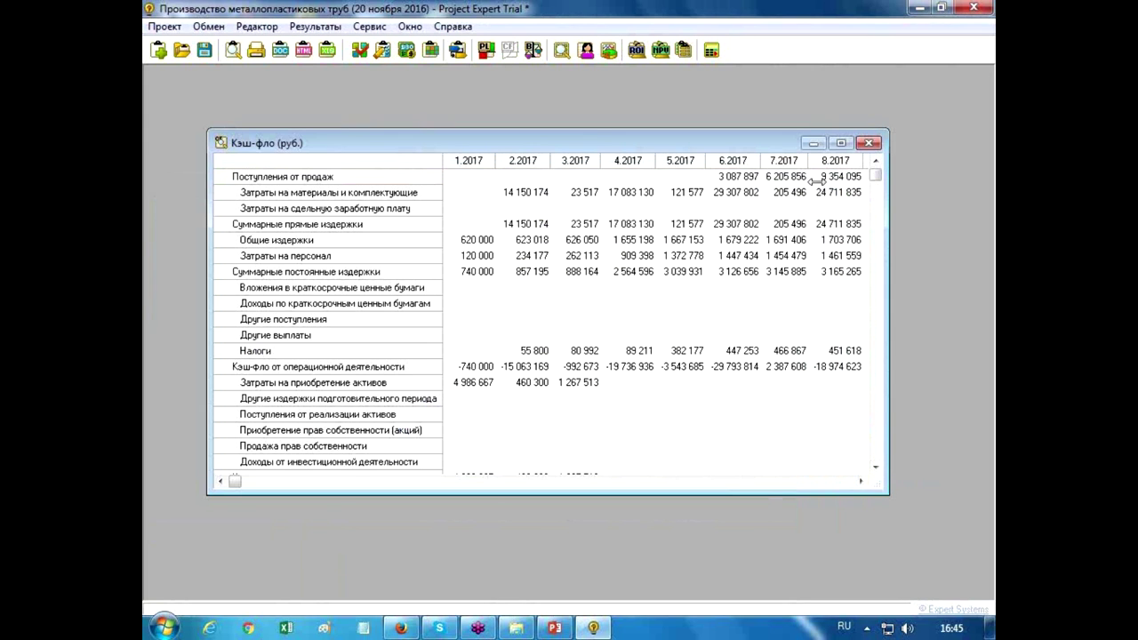
{"action": "left_click", "coordinate": [870, 143]}
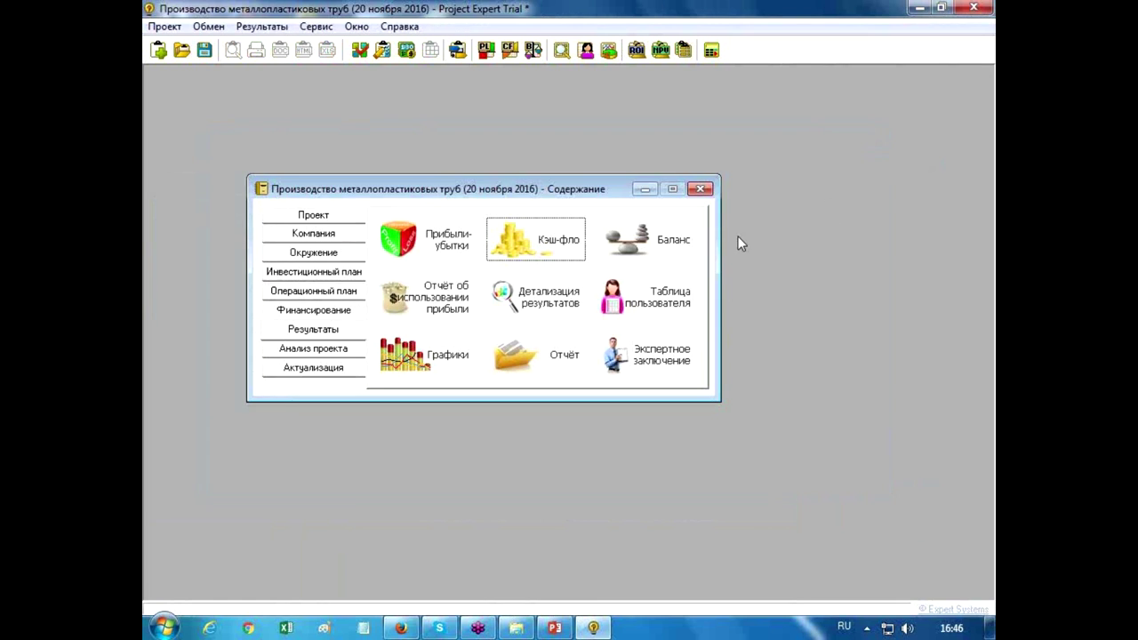
Step: Open the Баланс statement, examine a graph of the СУММАРНЫЙ АКТИВ row, and close both
{"action": "left_click", "coordinate": [660, 246]}
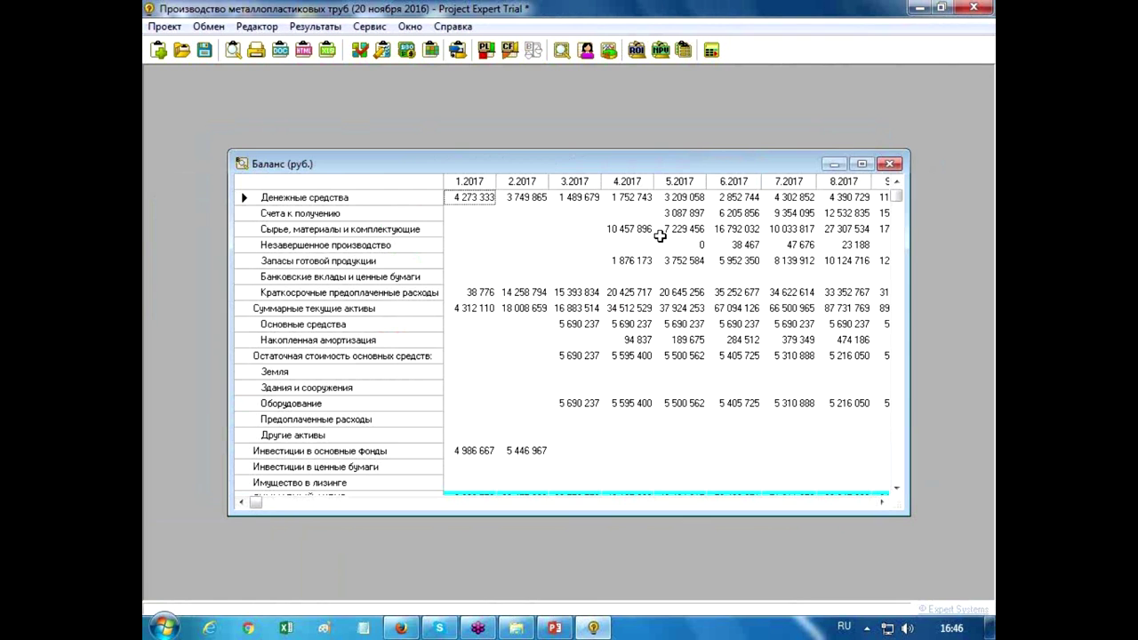
{"action": "left_click", "coordinate": [860, 160]}
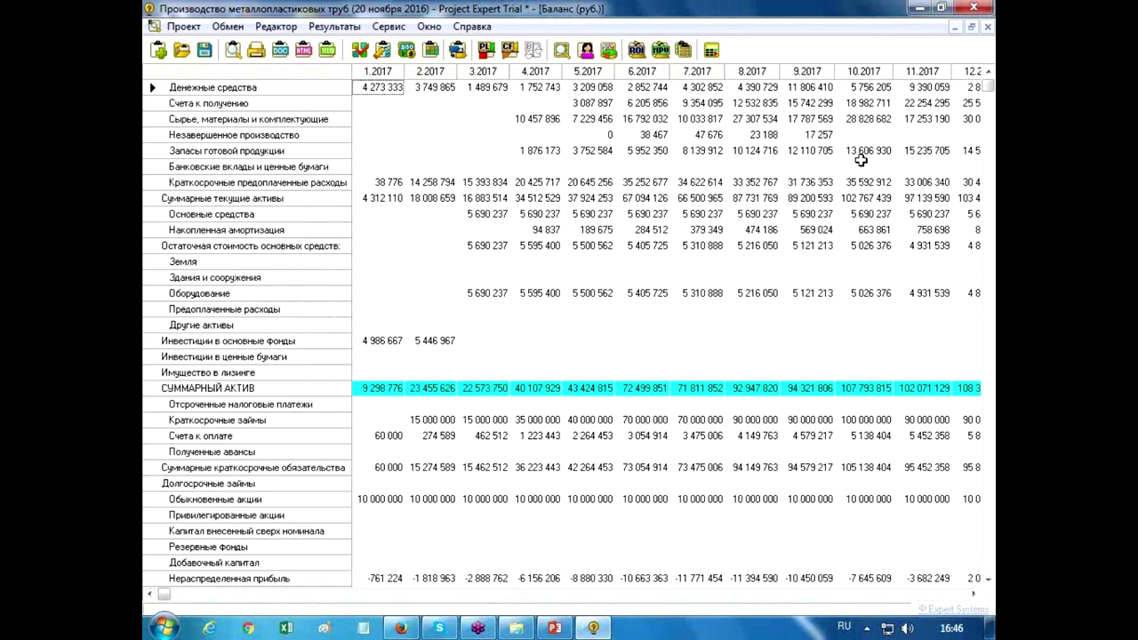
{"action": "left_click", "coordinate": [304, 381]}
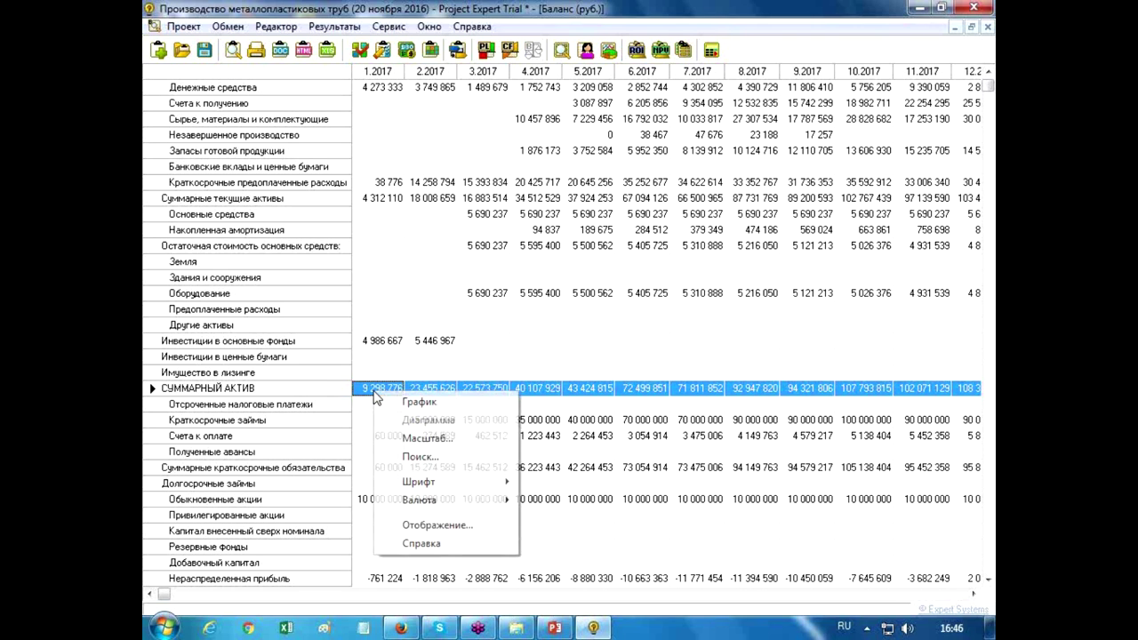
{"action": "right_click", "coordinate": [374, 393]}
{"action": "left_click", "coordinate": [417, 403]}
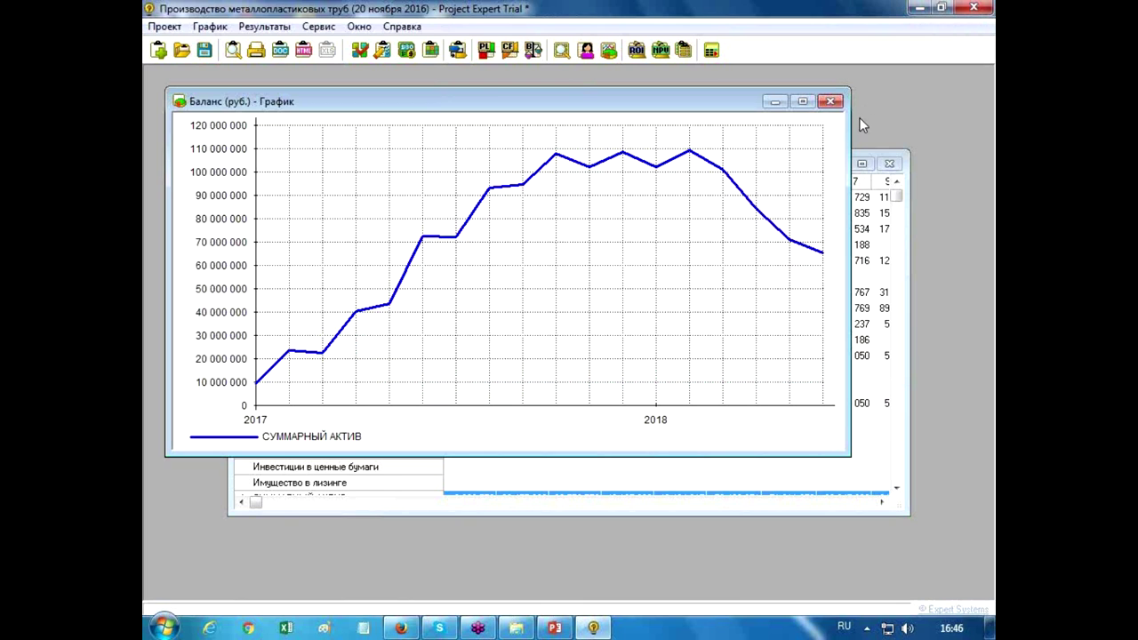
{"action": "left_click", "coordinate": [829, 101]}
{"action": "left_click", "coordinate": [900, 164]}
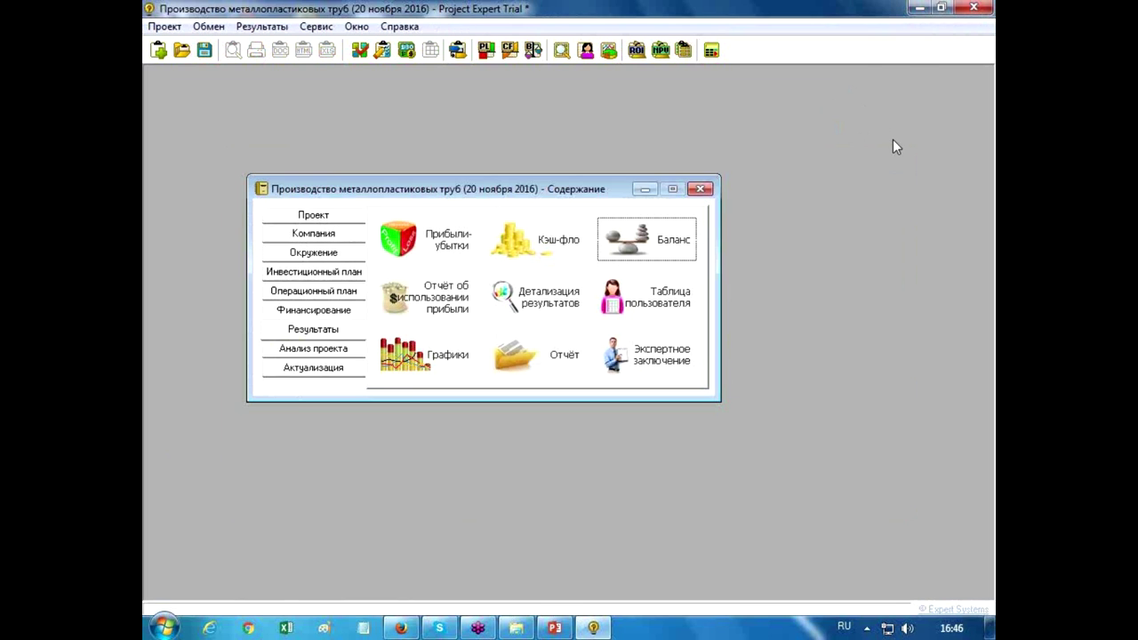
Step: Open Детализация результатов maximized and display the П-У.Объем продаж по вариантам table
{"action": "left_click", "coordinate": [553, 304]}
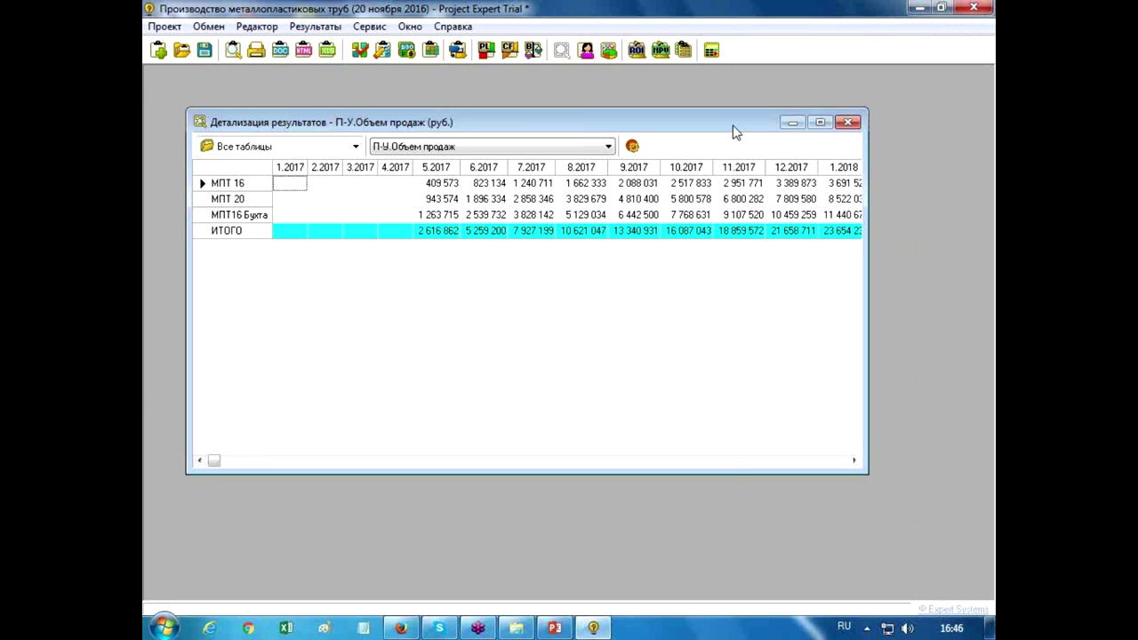
{"action": "double_click", "coordinate": [733, 125]}
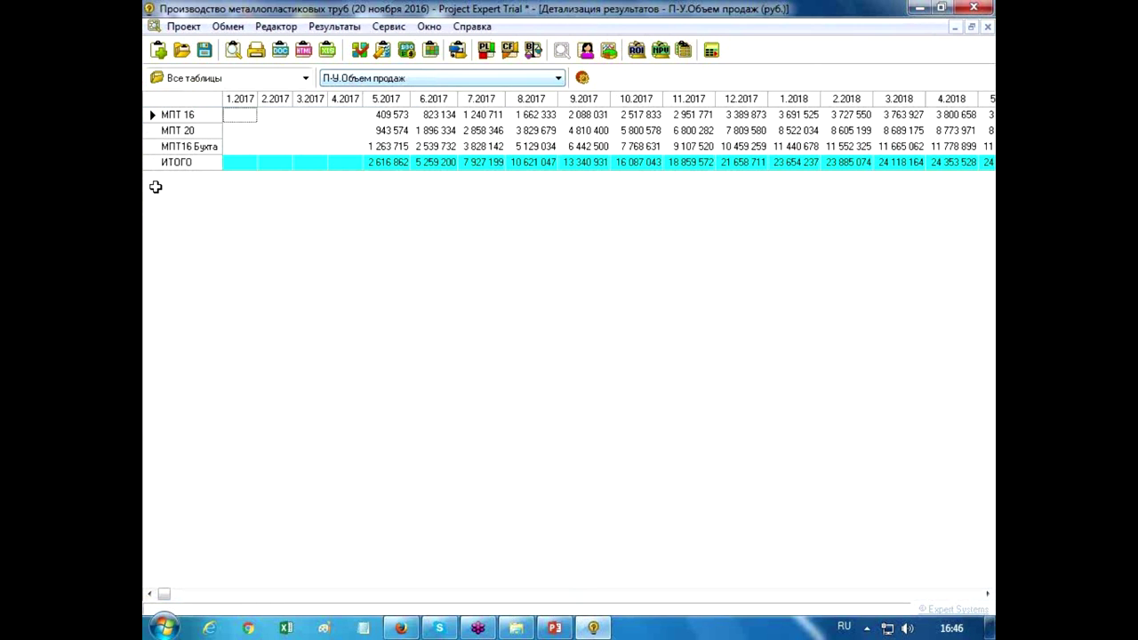
{"action": "left_click", "coordinate": [557, 78]}
{"action": "left_click_drag", "start_coordinate": [558, 187], "coordinate": [562, 84]}
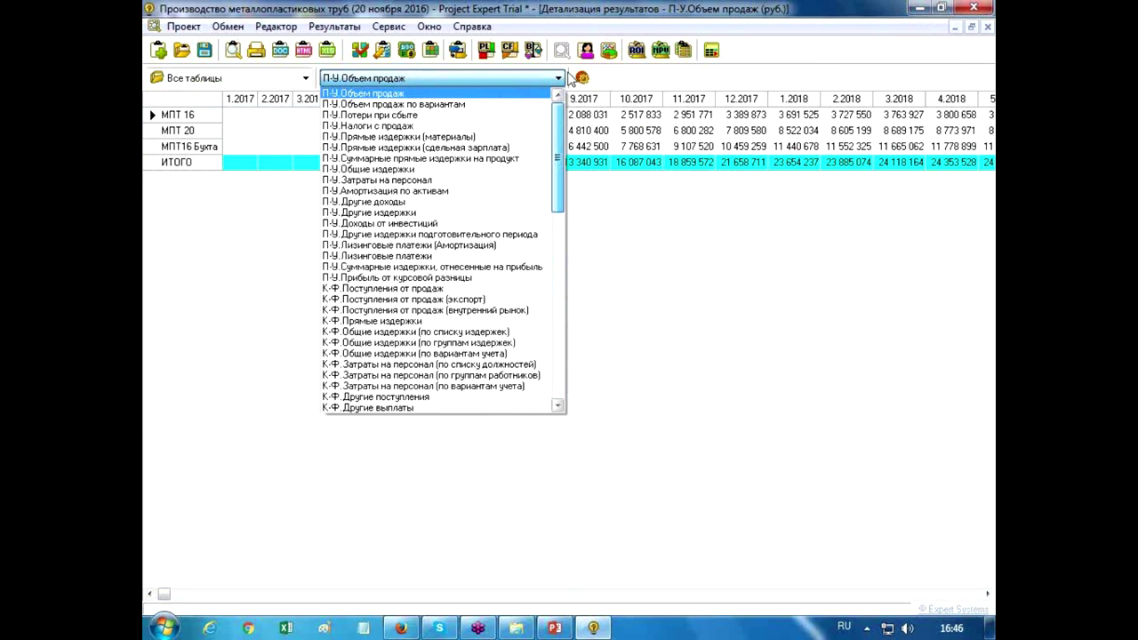
{"action": "left_click", "coordinate": [440, 93]}
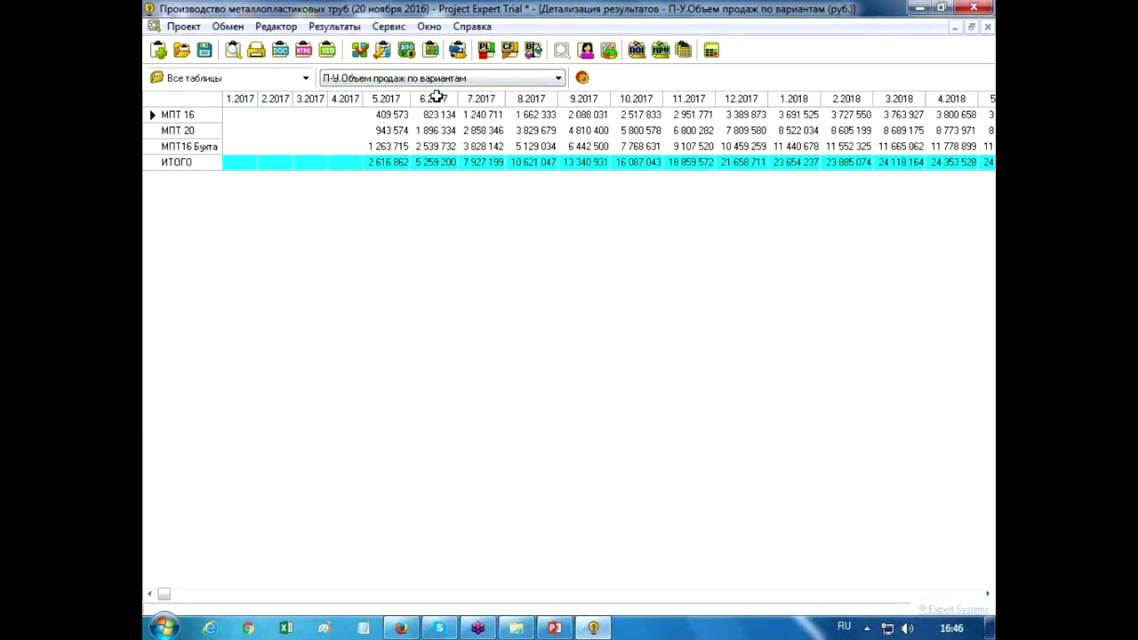
Step: Examine the profit and loss detail tables in order from П-У.Потери при сбыте to П-У.Затраты на персонал
{"action": "scroll", "coordinate": [556, 133], "scroll_direction": "down", "scroll_amount": 1}
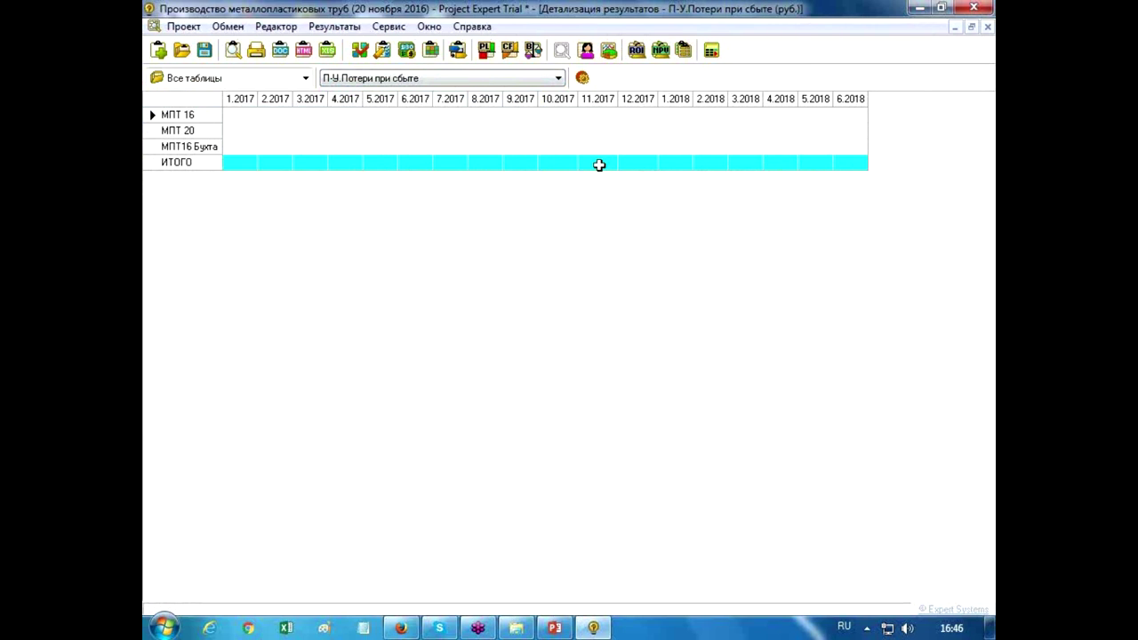
{"action": "scroll", "coordinate": [608, 159], "scroll_direction": "down", "scroll_amount": 1}
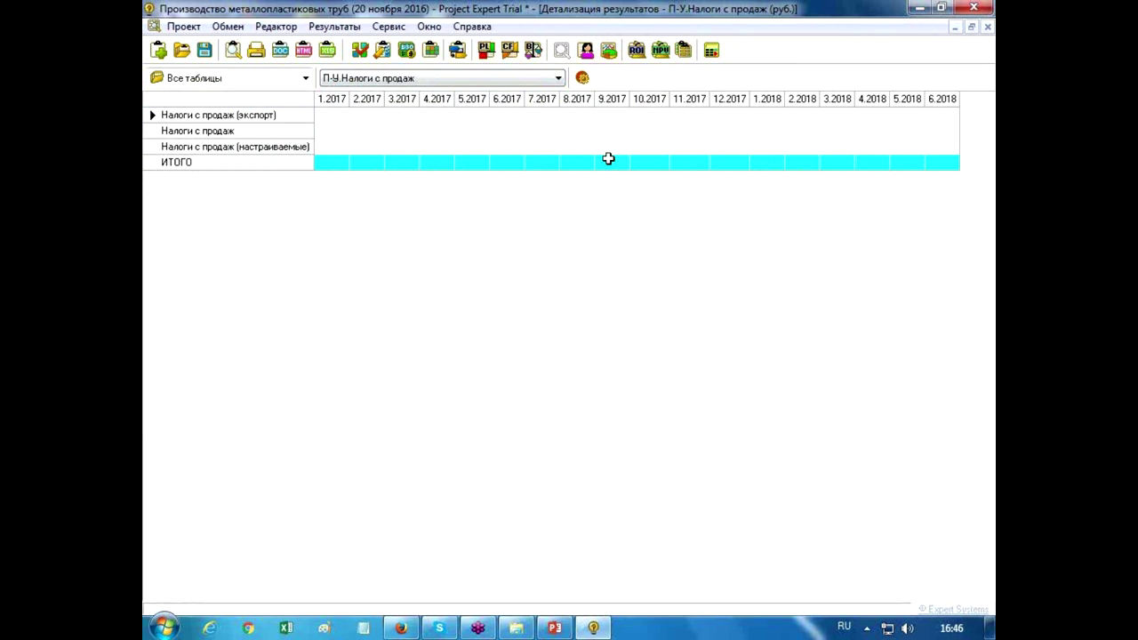
{"action": "scroll", "coordinate": [600, 153], "scroll_direction": "down", "scroll_amount": 1}
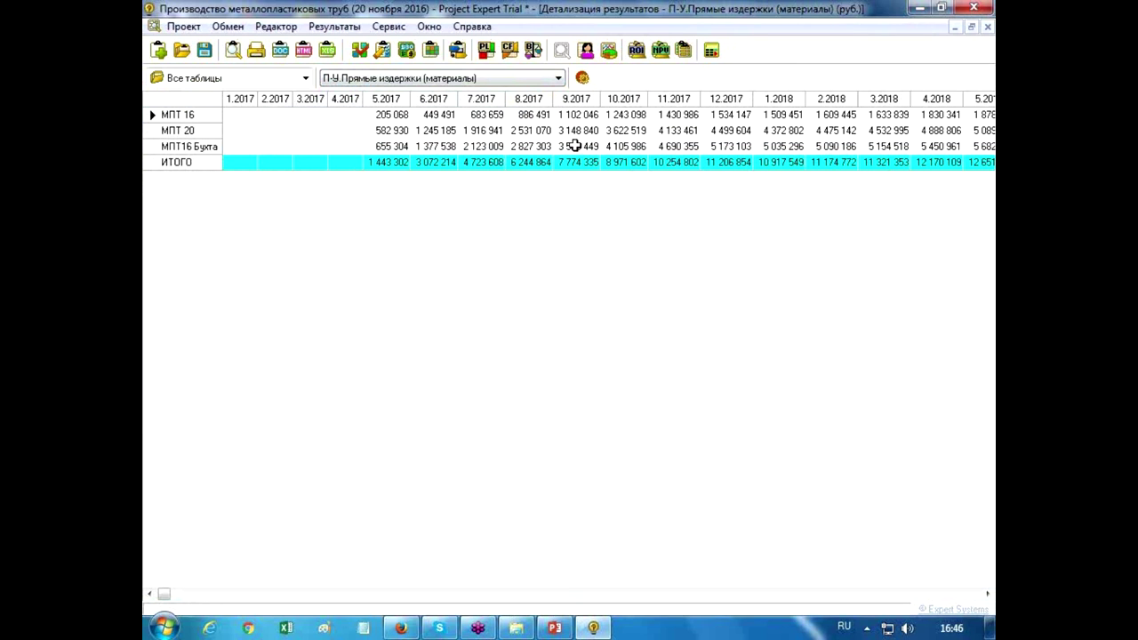
{"action": "scroll", "coordinate": [575, 146], "scroll_direction": "down", "scroll_amount": 2}
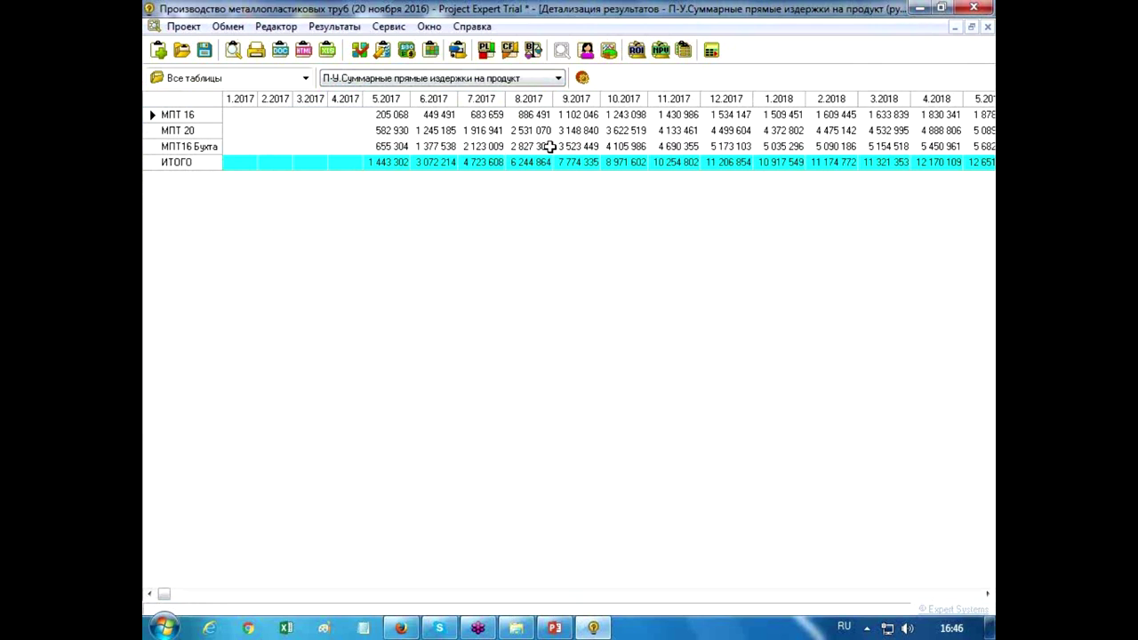
{"action": "scroll", "coordinate": [550, 146], "scroll_direction": "down", "scroll_amount": 1}
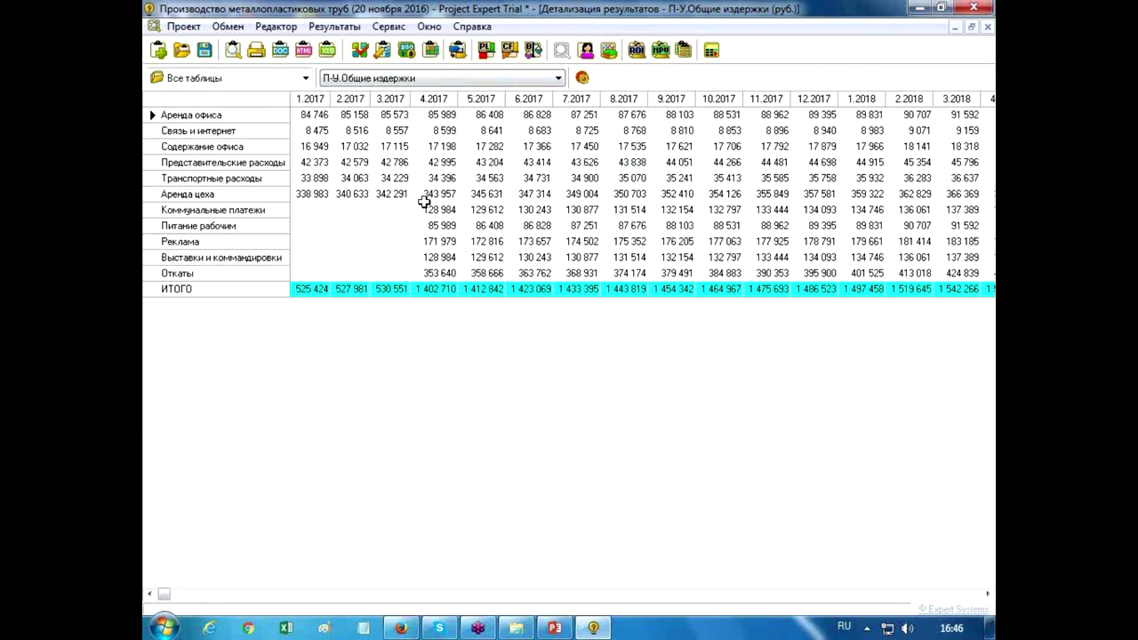
{"action": "scroll", "coordinate": [485, 210], "scroll_direction": "down", "scroll_amount": 1}
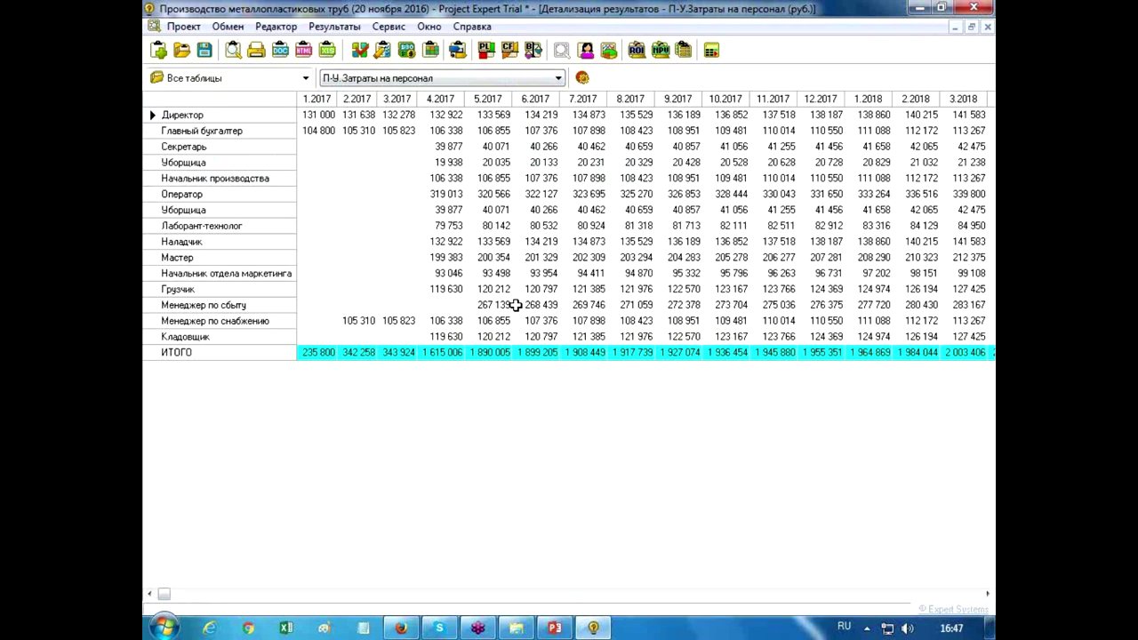
Step: Examine the profit and loss detail tables from П-У.Амортизация по активам through П-У.Прибыль от курсовой разницы
{"action": "key", "text": "Up"}
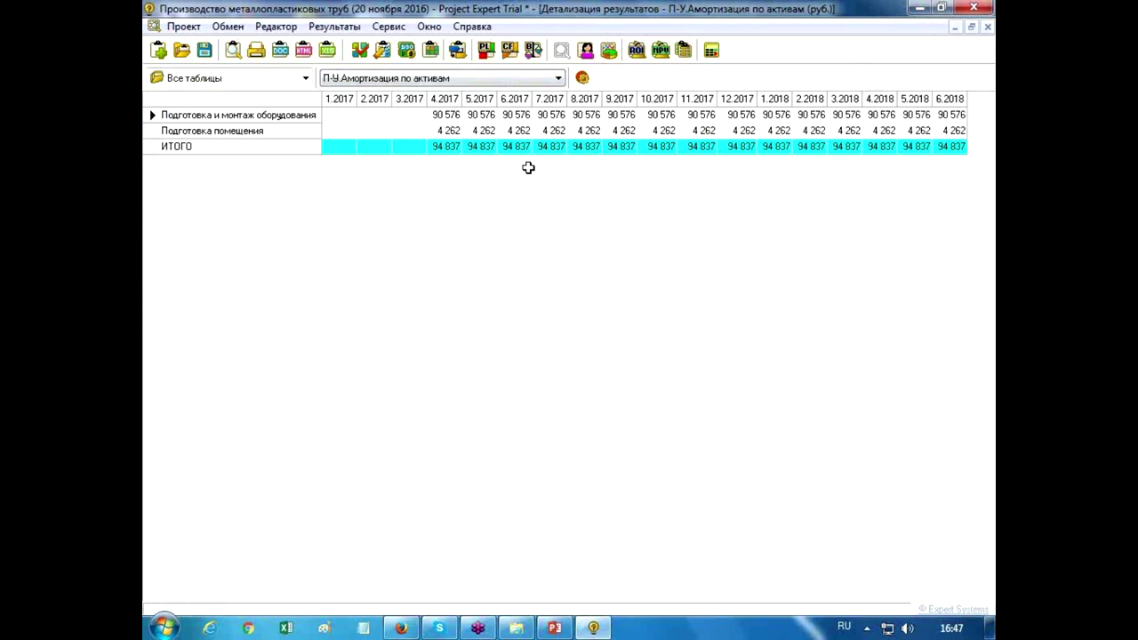
{"action": "key", "text": "Up"}
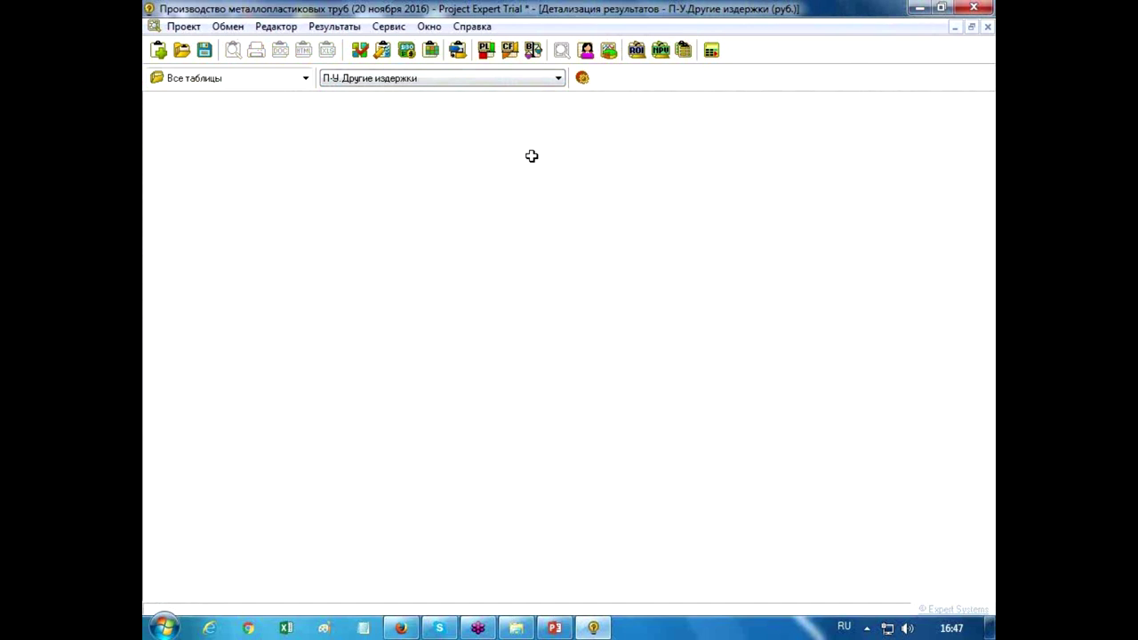
{"action": "key", "text": "Up"}
{"action": "key", "text": "Up"}
{"action": "key", "text": "Up"}
{"action": "key", "text": "Up"}
{"action": "key", "text": "Up"}
{"action": "key", "text": "Up"}
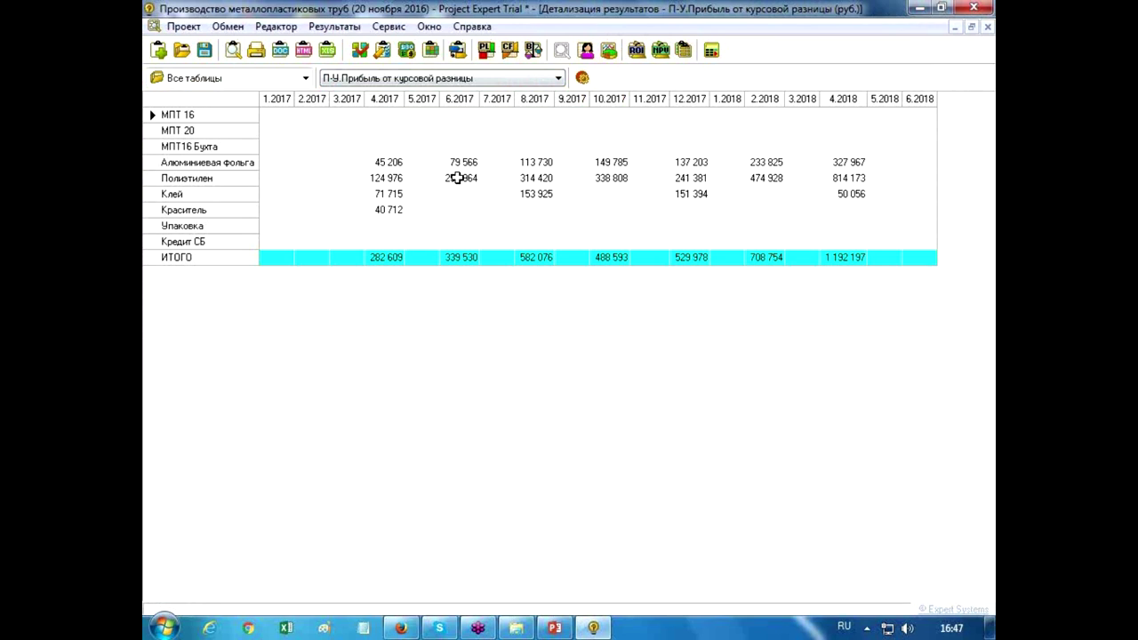
Step: Examine the cash flow detail tables for sales receipts, including the domestic market, and for К-Ф.Прямые издержки
{"action": "key", "text": "Up"}
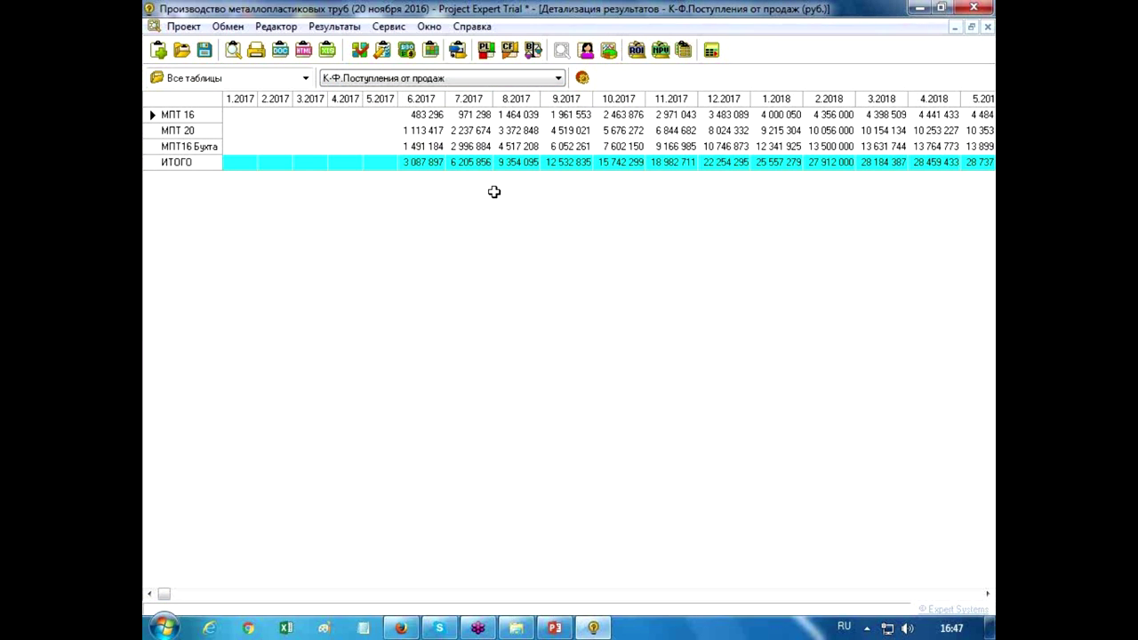
{"action": "key", "text": "Down"}
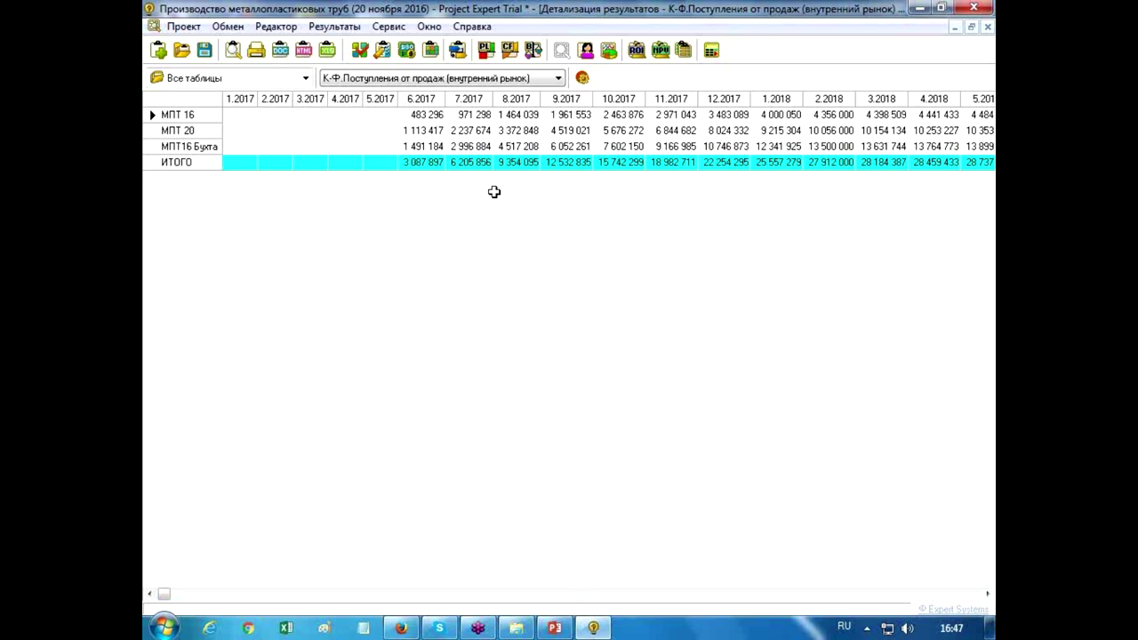
{"action": "key", "text": "Down"}
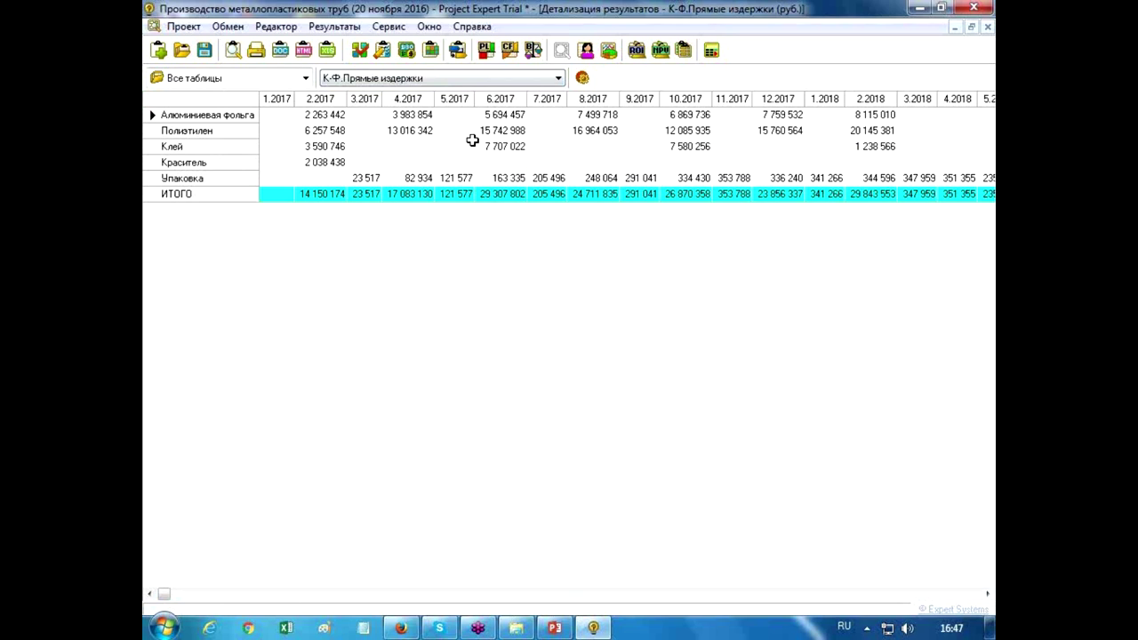
Step: Examine the cash flow detail tables from К-Ф.Общие издержки (по списку издержек) through К-Ф.Платежи за ресурсы (по типам ресурсов)
{"action": "scroll", "coordinate": [536, 169], "scroll_direction": "down", "scroll_amount": 1}
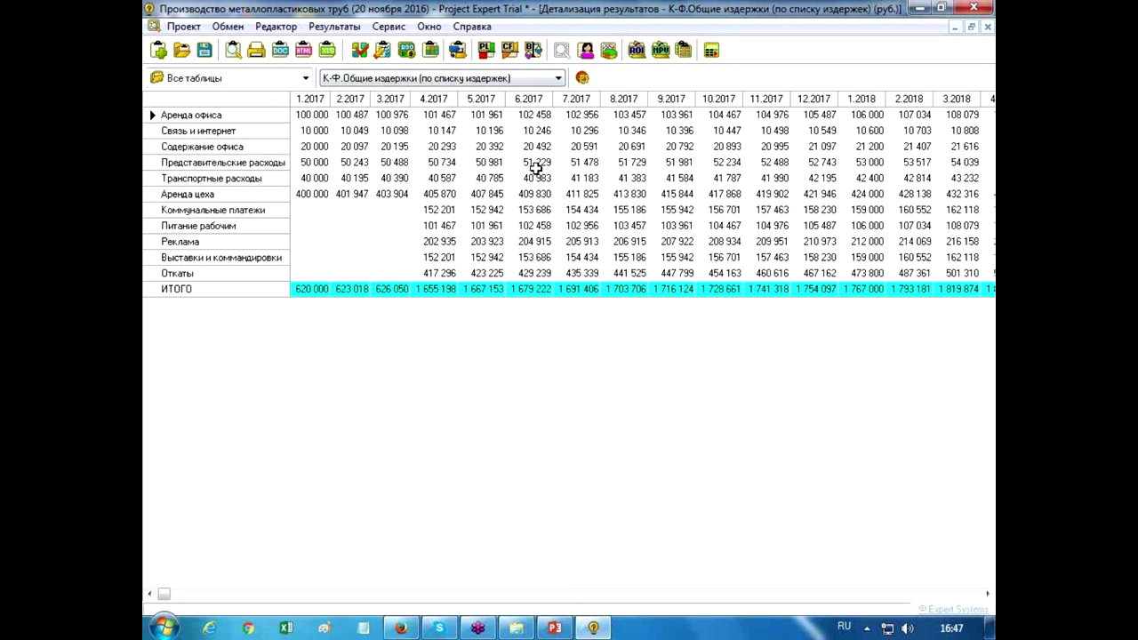
{"action": "scroll", "coordinate": [536, 169], "scroll_direction": "down", "scroll_amount": 3}
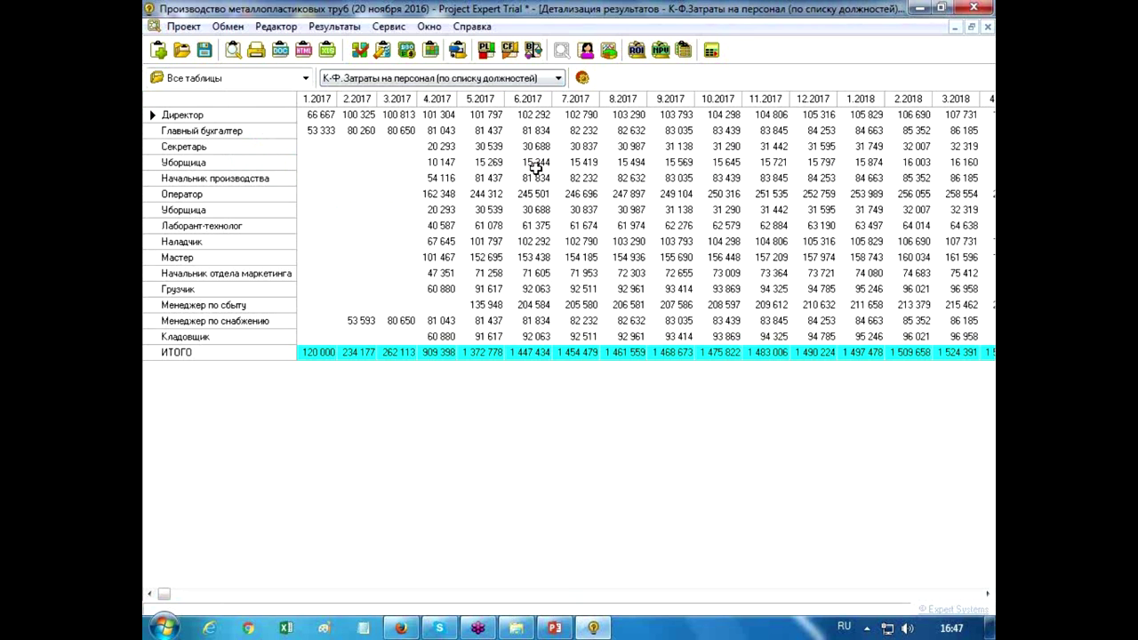
{"action": "scroll", "coordinate": [536, 169], "scroll_direction": "down", "scroll_amount": 2}
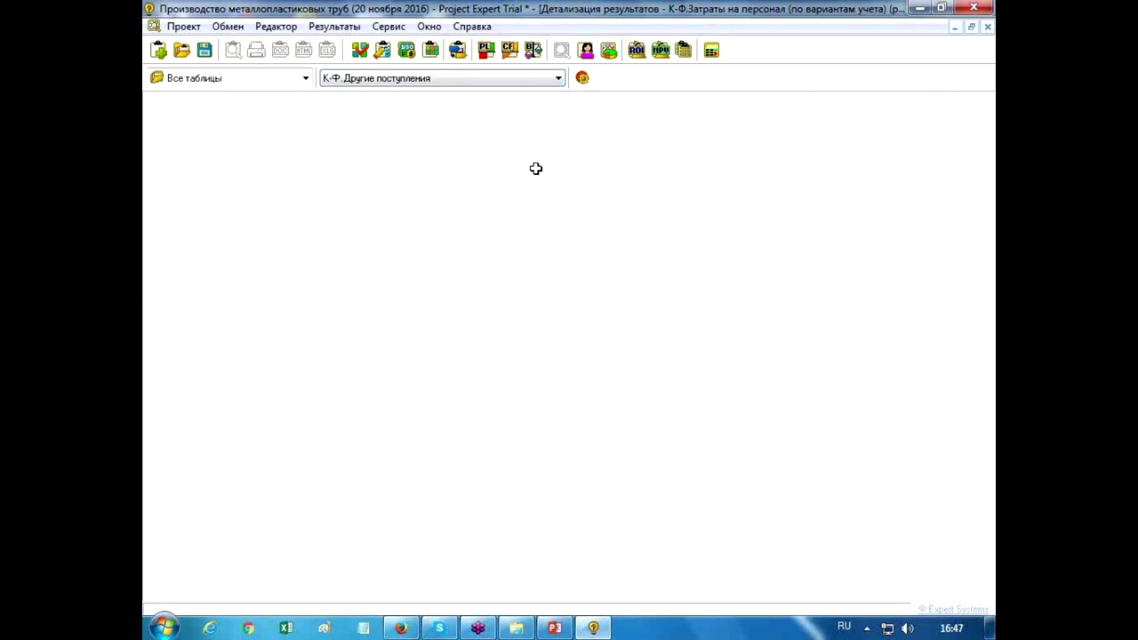
{"action": "scroll", "coordinate": [536, 169], "scroll_direction": "down", "scroll_amount": 4}
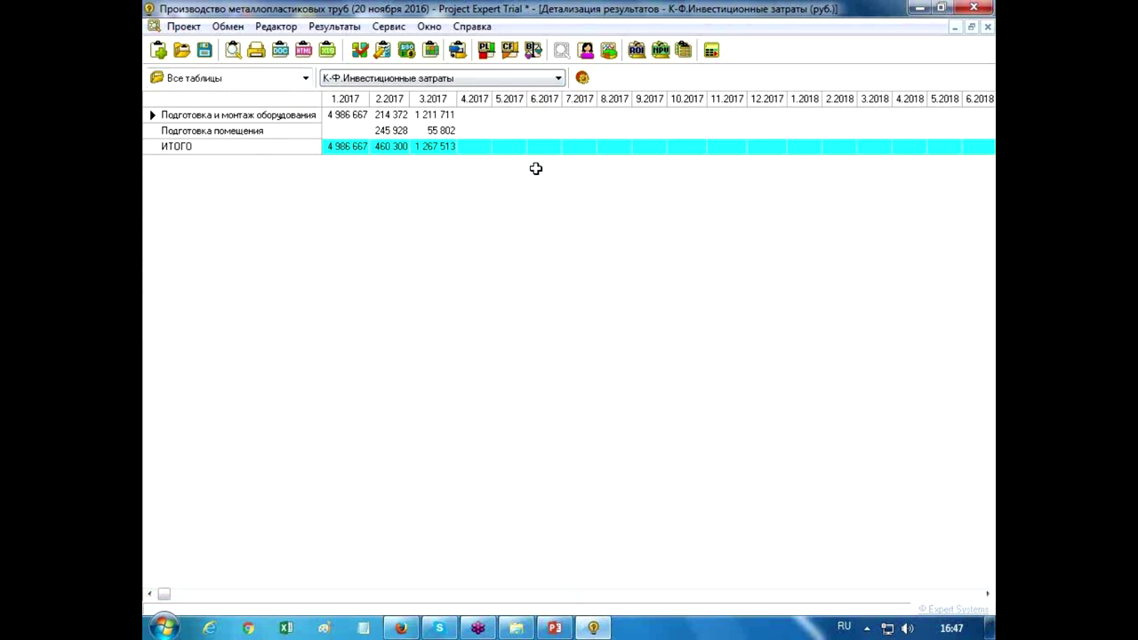
{"action": "scroll", "coordinate": [531, 166], "scroll_direction": "down", "scroll_amount": 1}
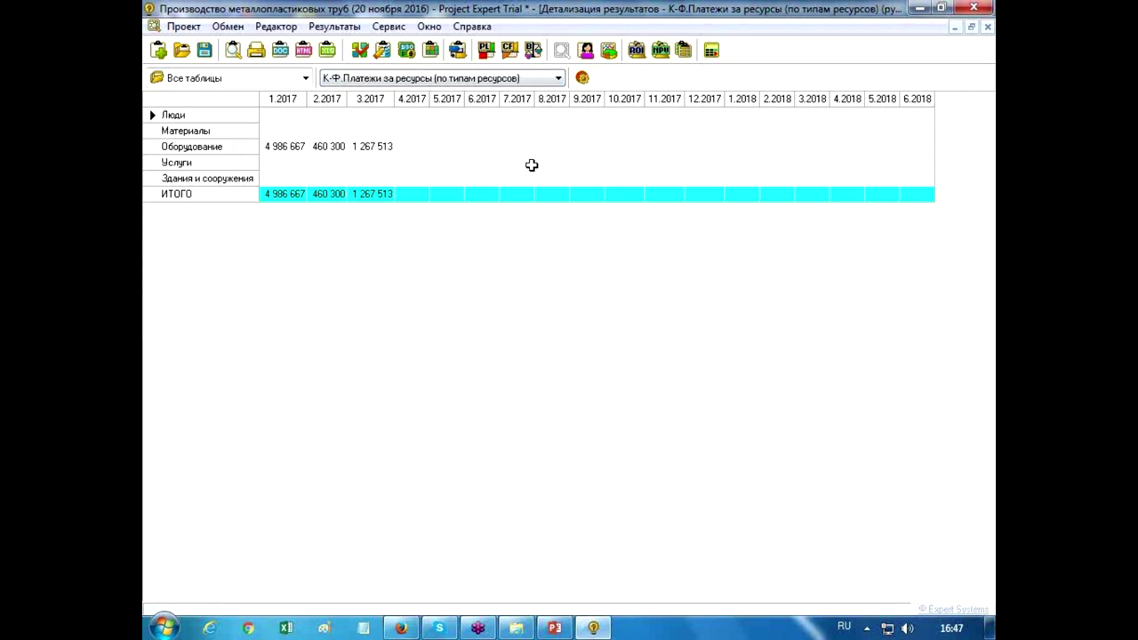
Step: Examine the cash flow detail tables from К-Ф.Поступления от реализации активов through К-Ф.Выплаты дивидендов
{"action": "scroll", "coordinate": [499, 167], "scroll_direction": "down", "scroll_amount": 1}
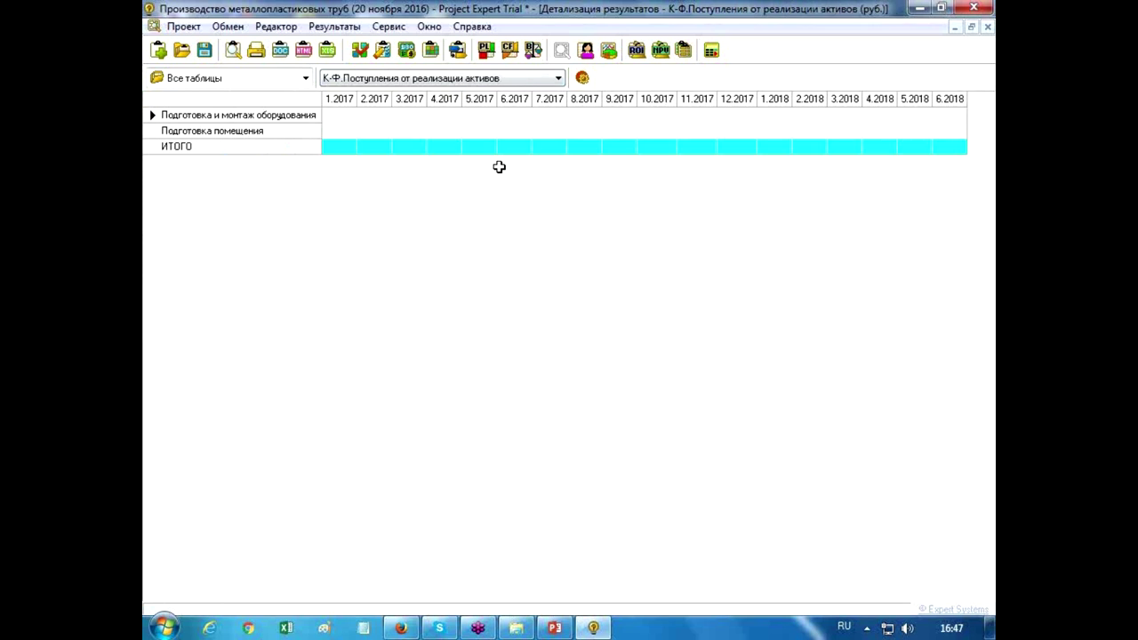
{"action": "scroll", "coordinate": [499, 167], "scroll_direction": "down", "scroll_amount": 4}
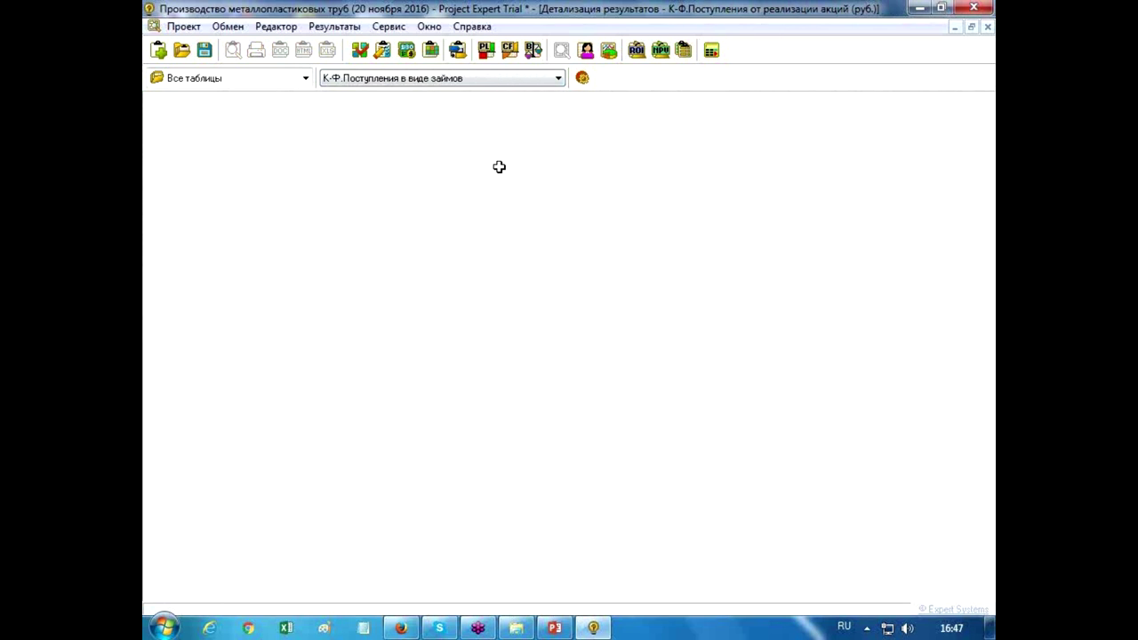
{"action": "scroll", "coordinate": [498, 168], "scroll_direction": "down", "scroll_amount": 1}
{"action": "scroll", "coordinate": [499, 168], "scroll_direction": "up", "scroll_amount": 1}
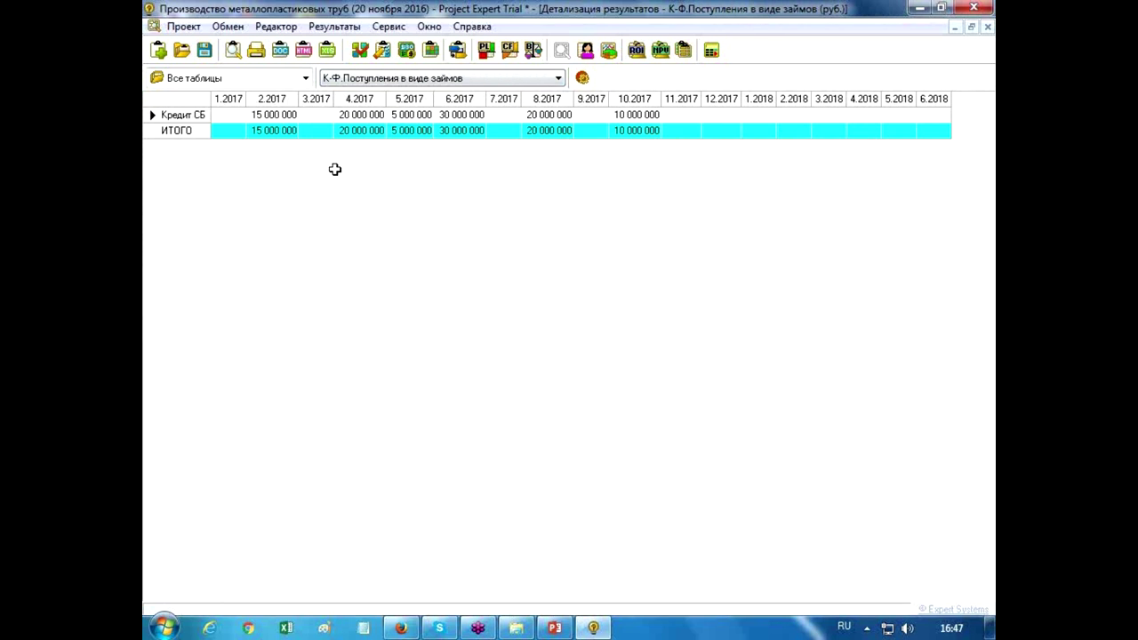
{"action": "scroll", "coordinate": [327, 148], "scroll_direction": "down", "scroll_amount": 1}
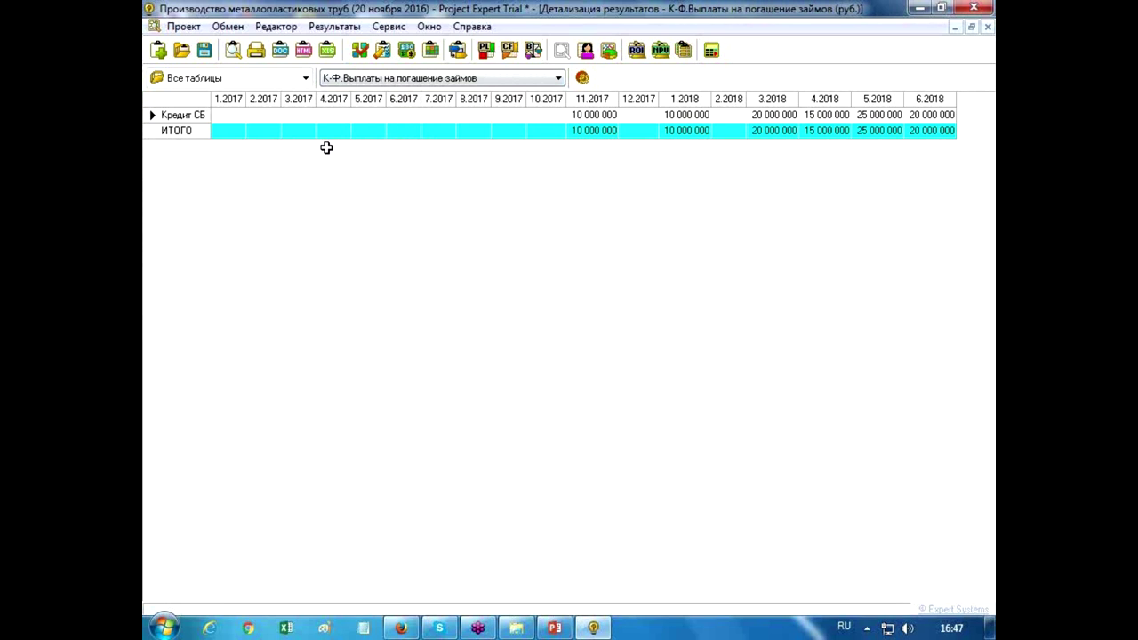
{"action": "scroll", "coordinate": [326, 148], "scroll_direction": "down", "scroll_amount": 1}
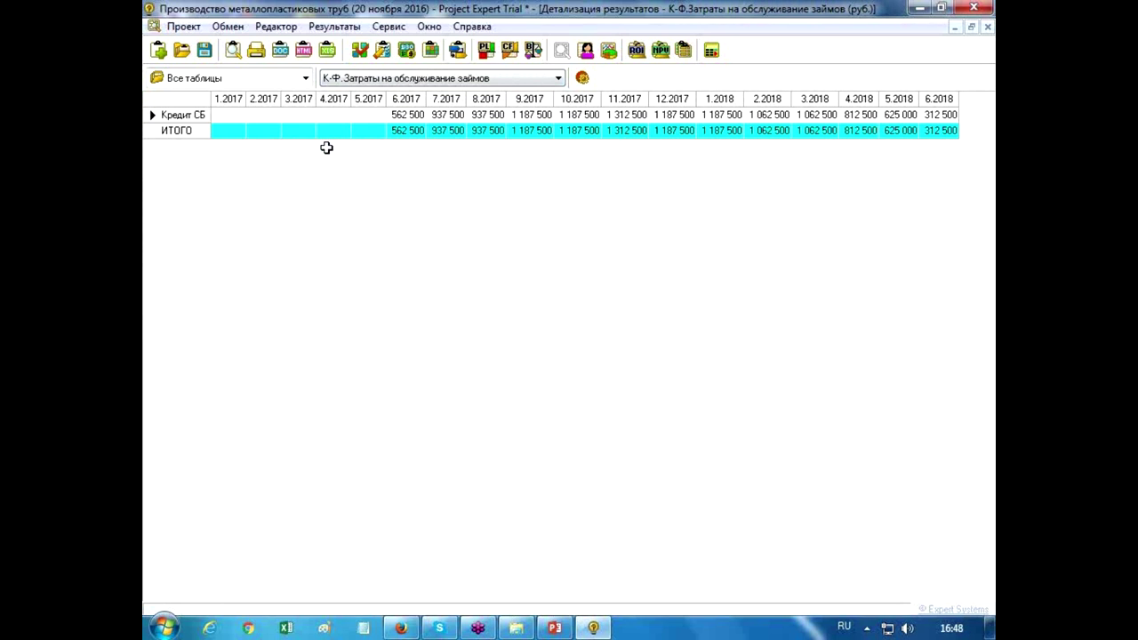
{"action": "scroll", "coordinate": [326, 147], "scroll_direction": "down", "scroll_amount": 1}
{"action": "scroll", "coordinate": [327, 148], "scroll_direction": "down", "scroll_amount": 1}
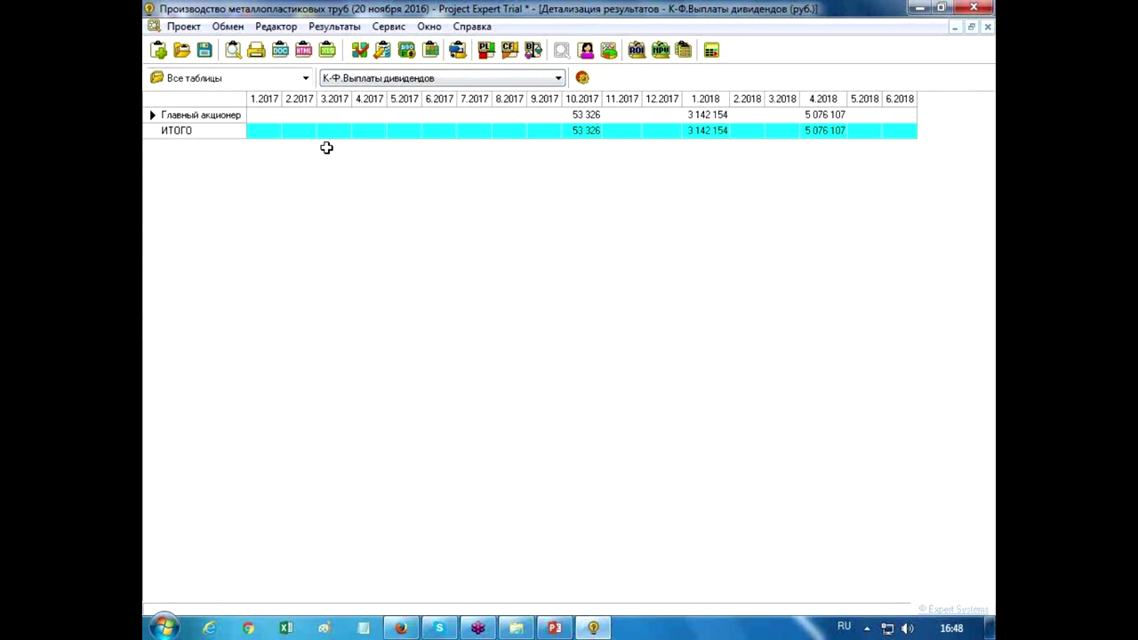
Step: Examine the balance detail tables from Б.Счета к получению through Б.Инвестиции в основные фонды (по типам)
{"action": "scroll", "coordinate": [326, 147], "scroll_direction": "down", "scroll_amount": 1}
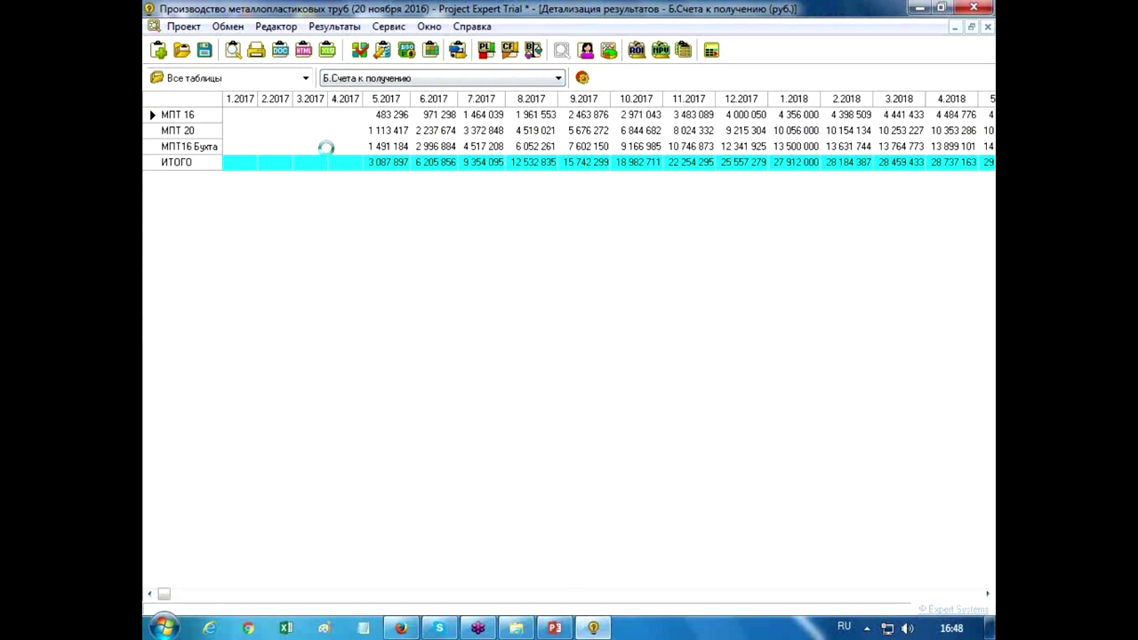
{"action": "scroll", "coordinate": [326, 148], "scroll_direction": "down", "scroll_amount": 1}
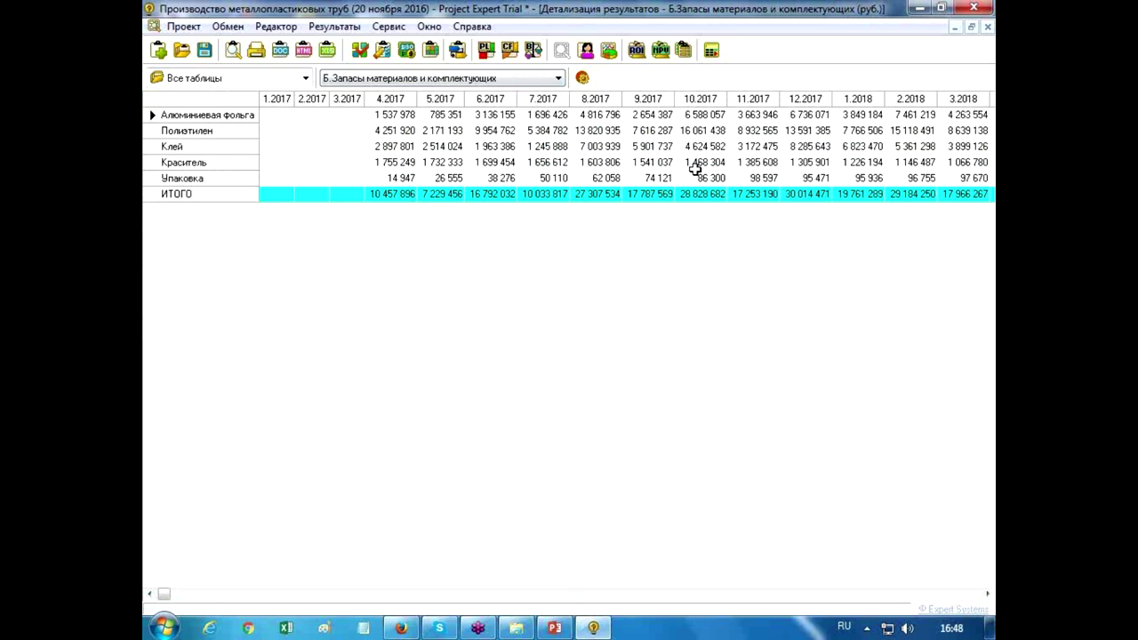
{"action": "scroll", "coordinate": [694, 169], "scroll_direction": "down", "scroll_amount": 1}
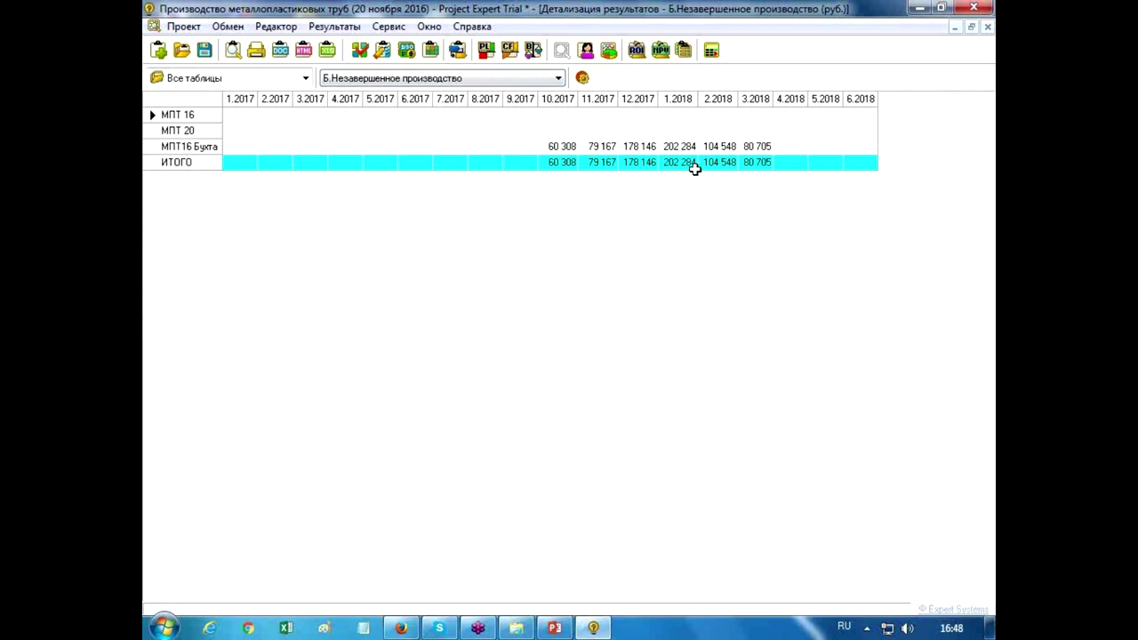
{"action": "scroll", "coordinate": [669, 169], "scroll_direction": "down", "scroll_amount": 1}
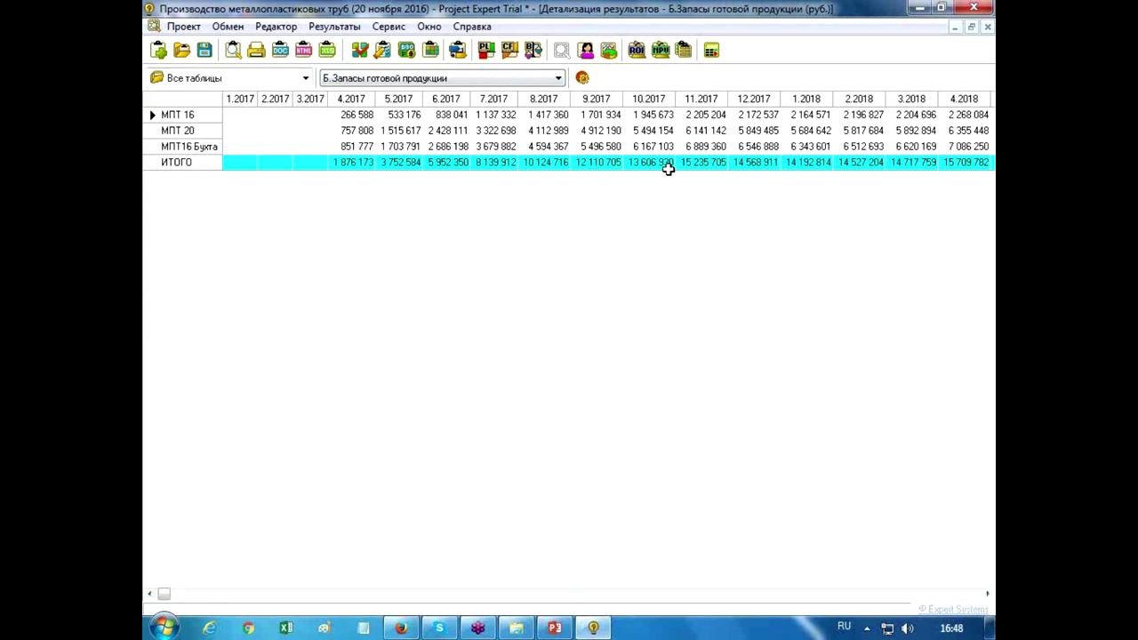
{"action": "scroll", "coordinate": [668, 169], "scroll_direction": "down", "scroll_amount": 1}
{"action": "scroll", "coordinate": [668, 169], "scroll_direction": "down", "scroll_amount": 1}
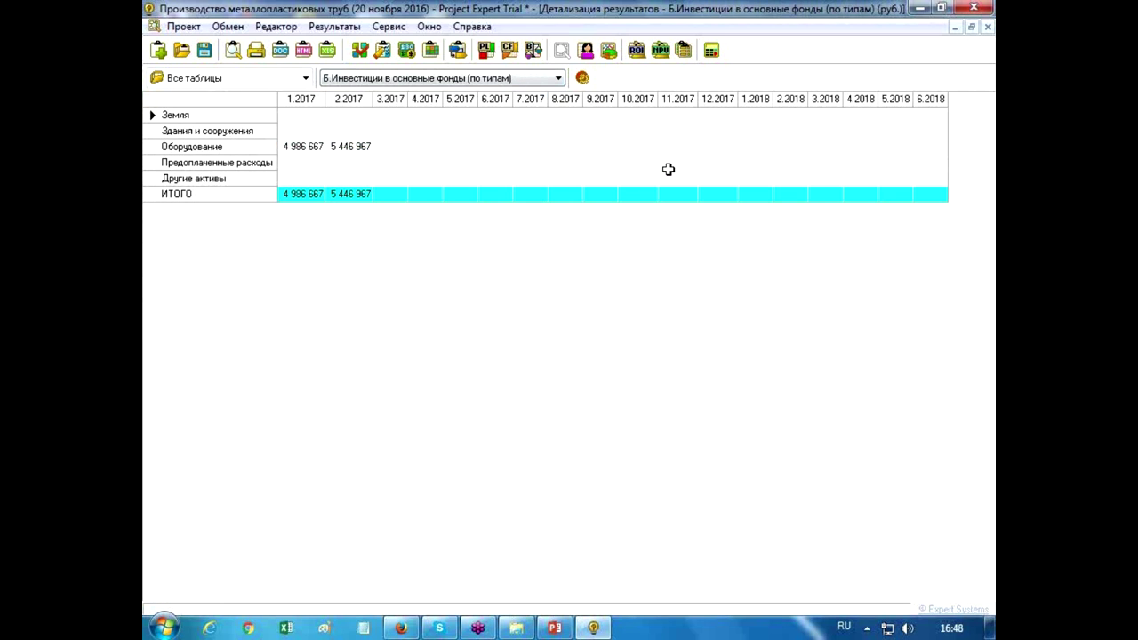
Step: Examine the balance detail tables from Б.Список активов through Б.Счета к оплате
{"action": "scroll", "coordinate": [669, 169], "scroll_direction": "down", "scroll_amount": 2}
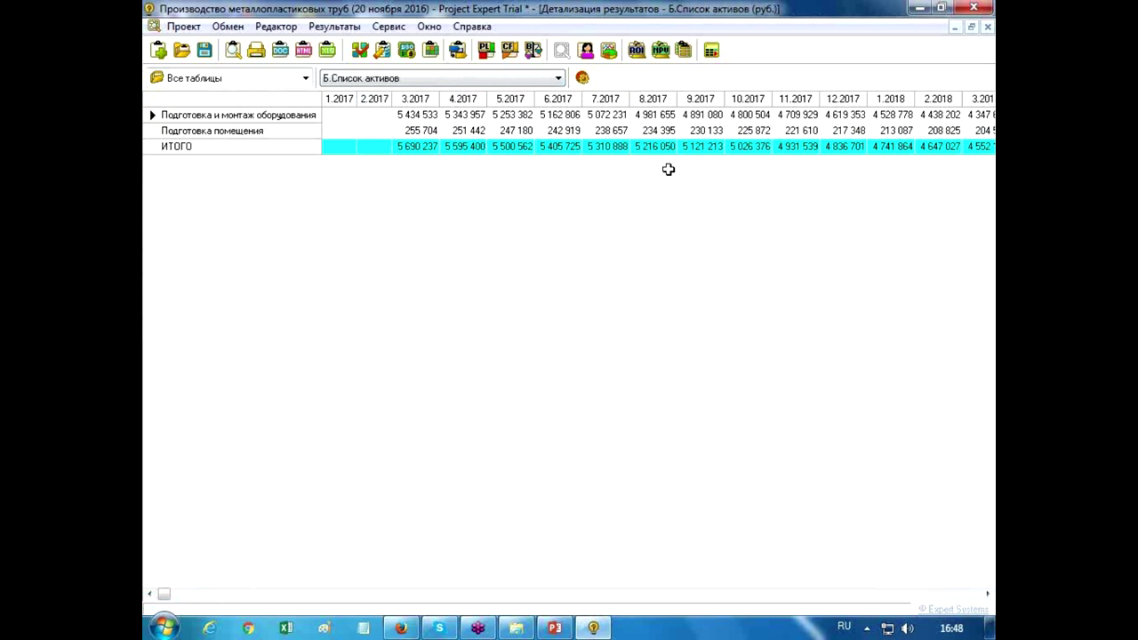
{"action": "scroll", "coordinate": [669, 169], "scroll_direction": "down", "scroll_amount": 1}
{"action": "scroll", "coordinate": [669, 169], "scroll_direction": "down", "scroll_amount": 2}
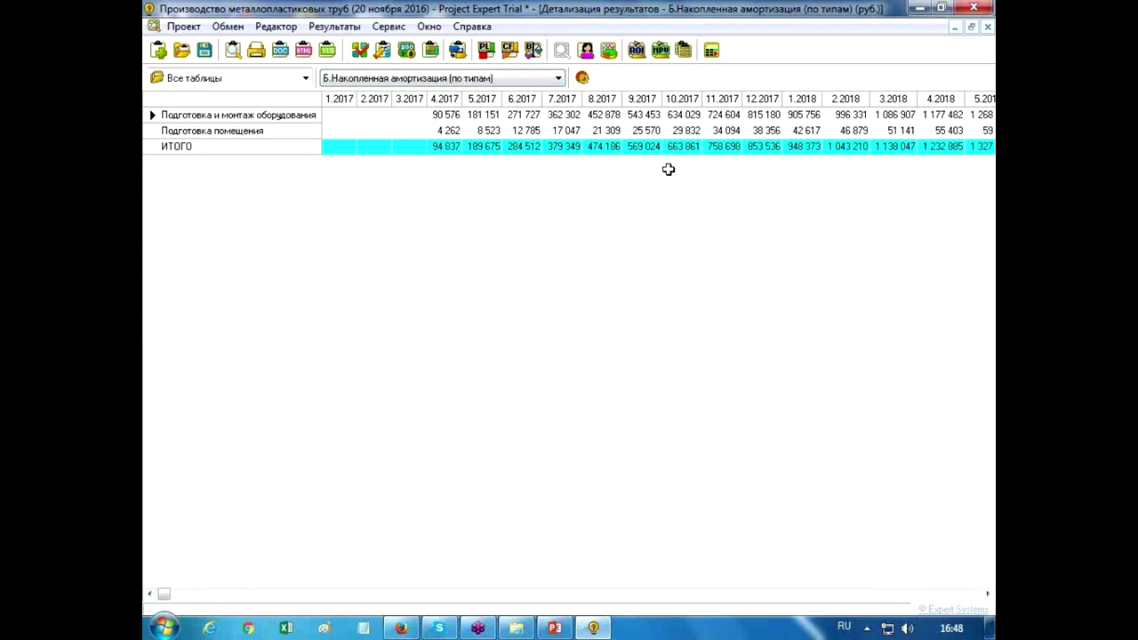
{"action": "scroll", "coordinate": [668, 169], "scroll_direction": "down", "scroll_amount": 1}
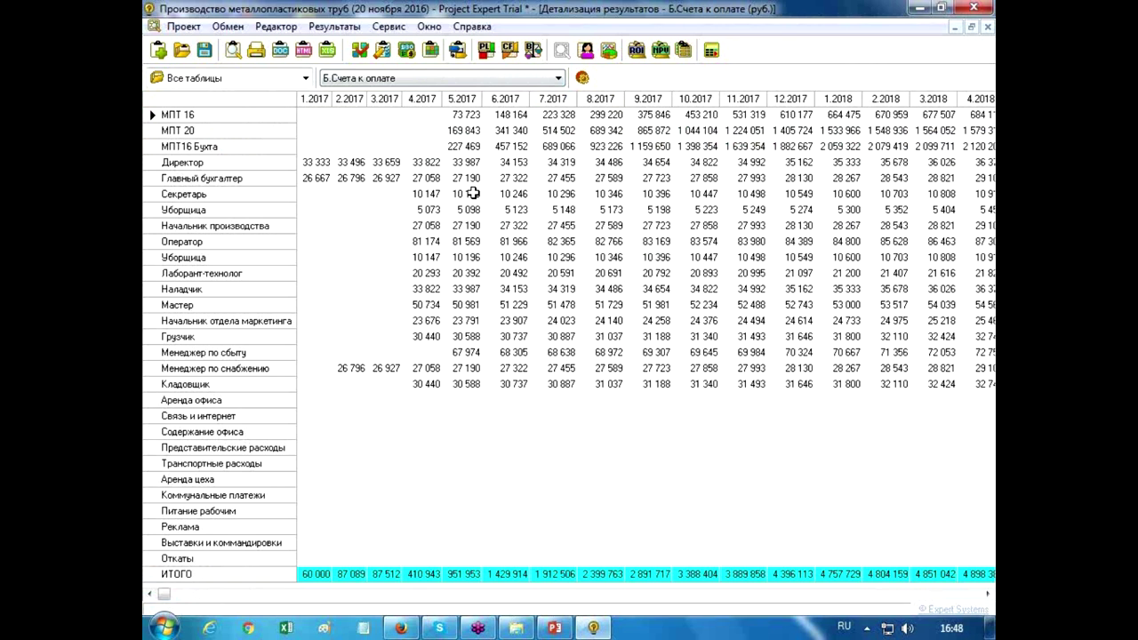
{"action": "scroll", "coordinate": [473, 193], "scroll_direction": "down", "scroll_amount": 2}
Step: Chart the МПТ16 Бухта row of the Цены продуктов table, close the chart and restore the full-size table view
{"action": "scroll", "coordinate": [473, 193], "scroll_direction": "down", "scroll_amount": 2}
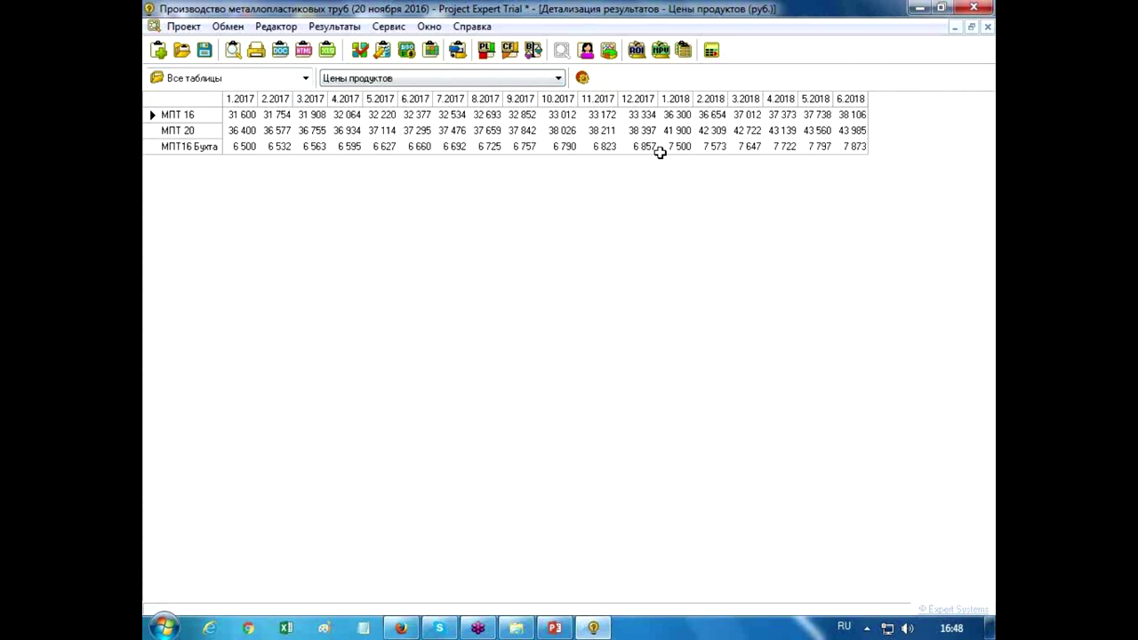
{"action": "left_click", "coordinate": [245, 146]}
{"action": "left_click_drag", "start_coordinate": [244, 146], "coordinate": [836, 151]}
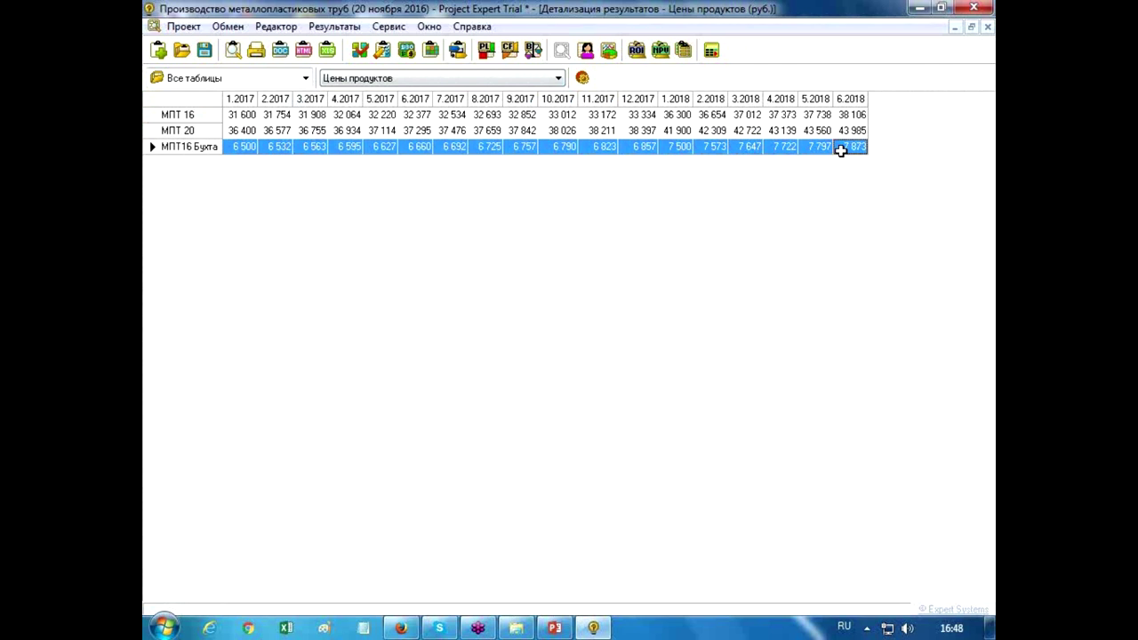
{"action": "right_click", "coordinate": [620, 153]}
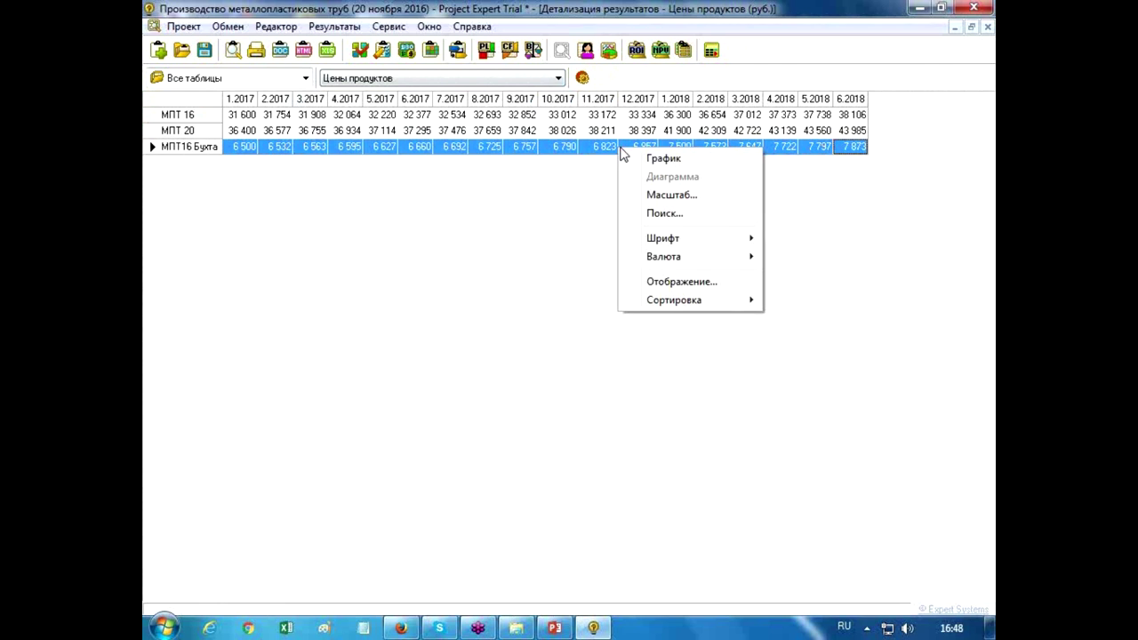
{"action": "left_click", "coordinate": [662, 158]}
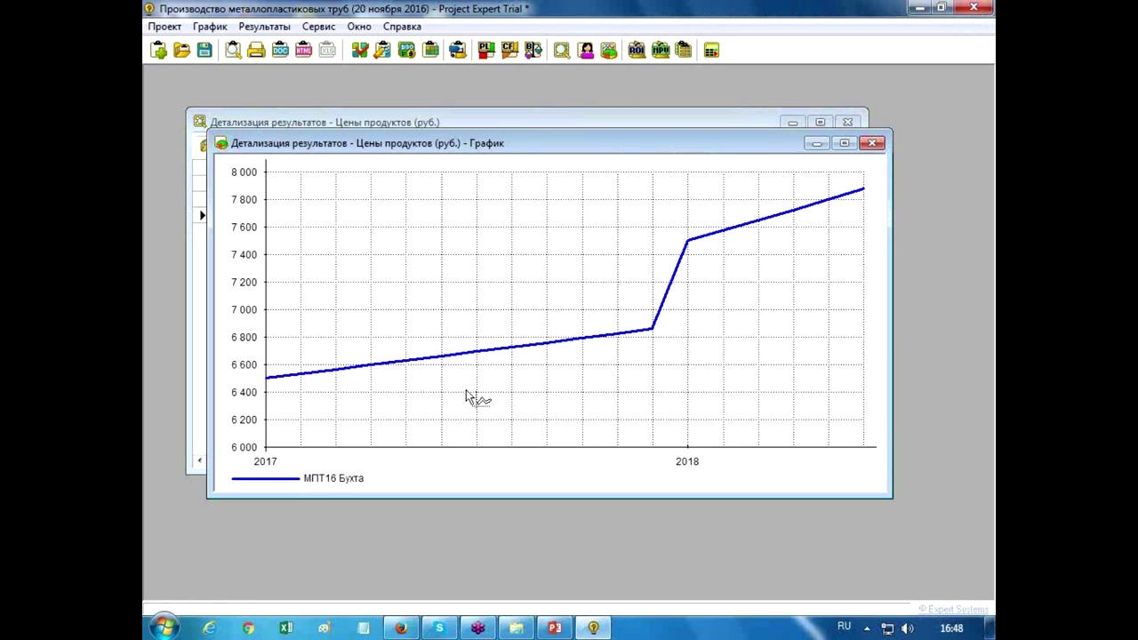
{"action": "left_click", "coordinate": [874, 144]}
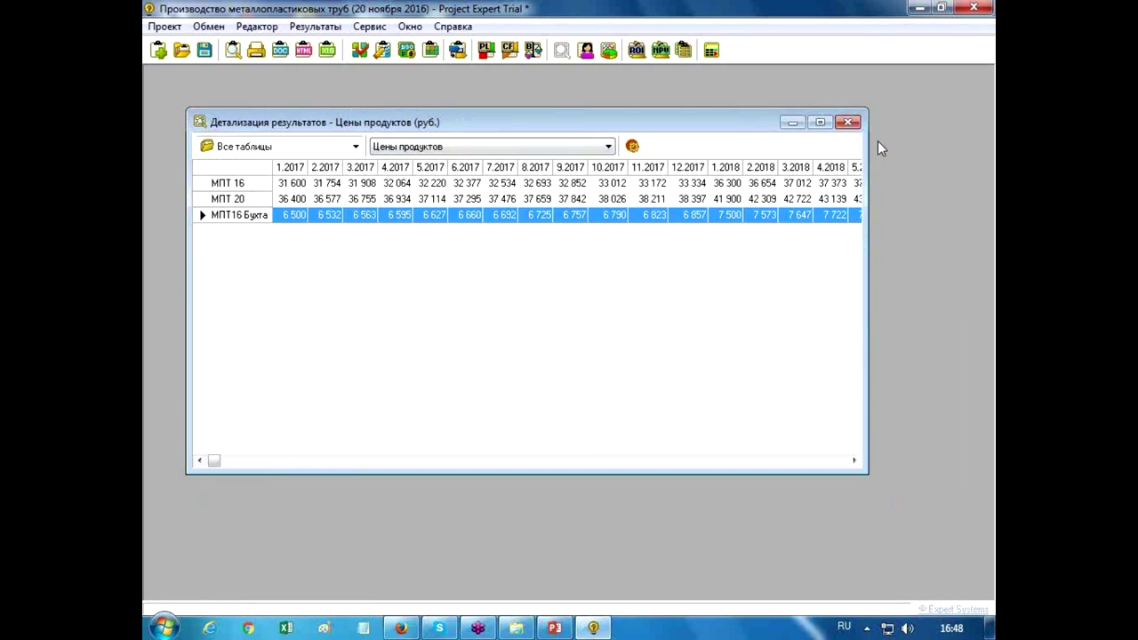
{"action": "left_click", "coordinate": [820, 121]}
Step: Examine the detail tables from Цены материалов through Запасы материалов и комплектующих (ед.)
{"action": "left_click", "coordinate": [487, 80]}
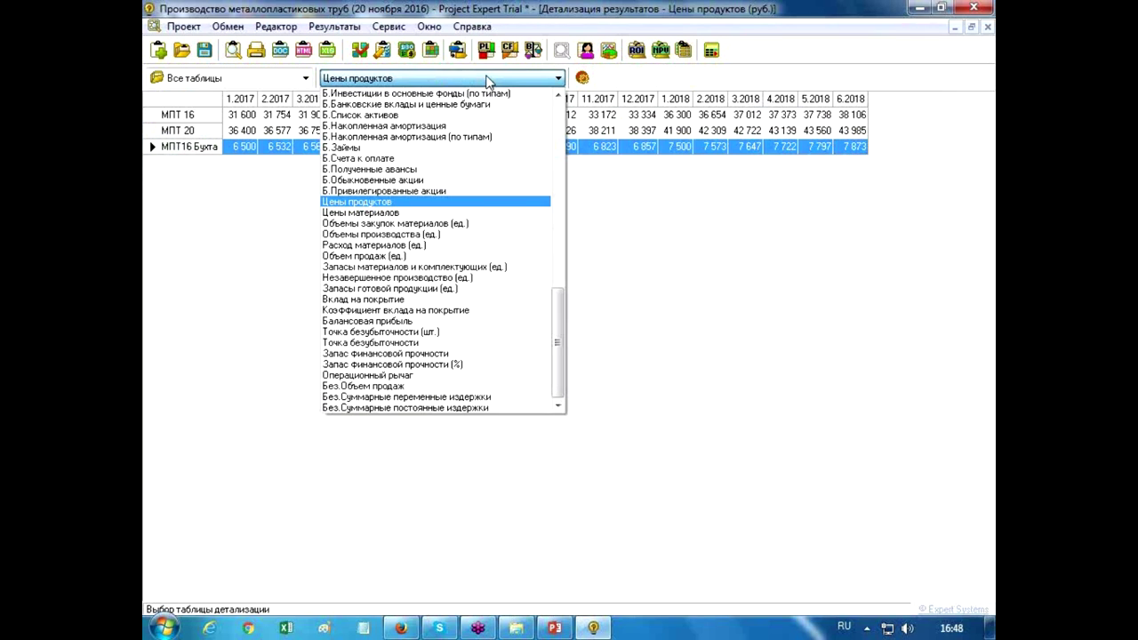
{"action": "left_click", "coordinate": [487, 80]}
{"action": "scroll", "coordinate": [487, 78], "scroll_direction": "down", "scroll_amount": 1}
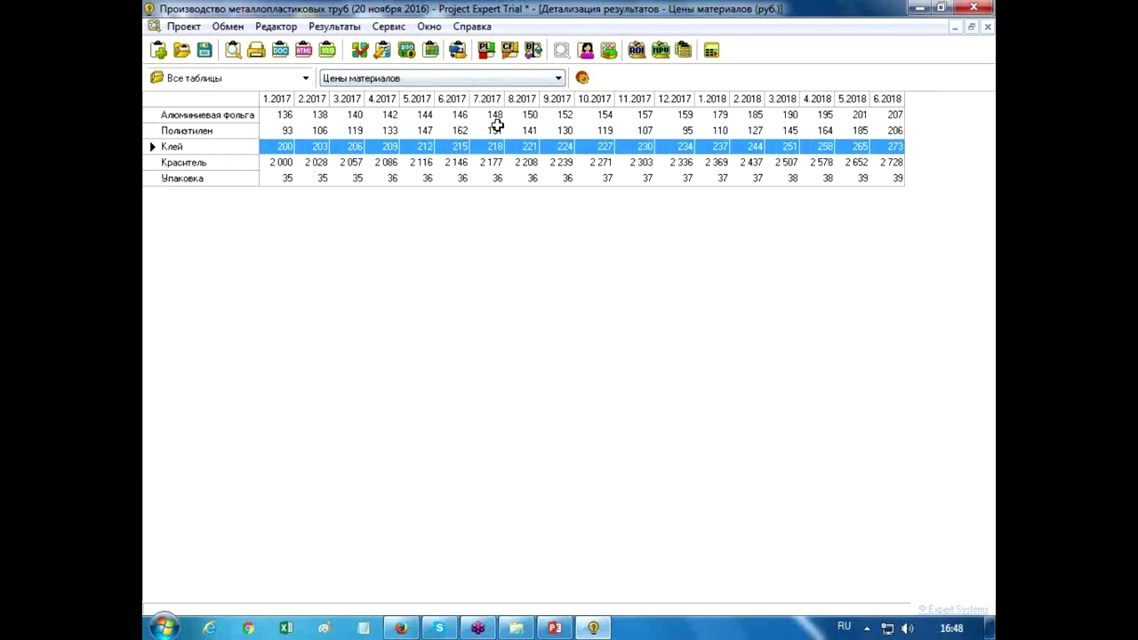
{"action": "scroll", "coordinate": [514, 151], "scroll_direction": "down", "scroll_amount": 1}
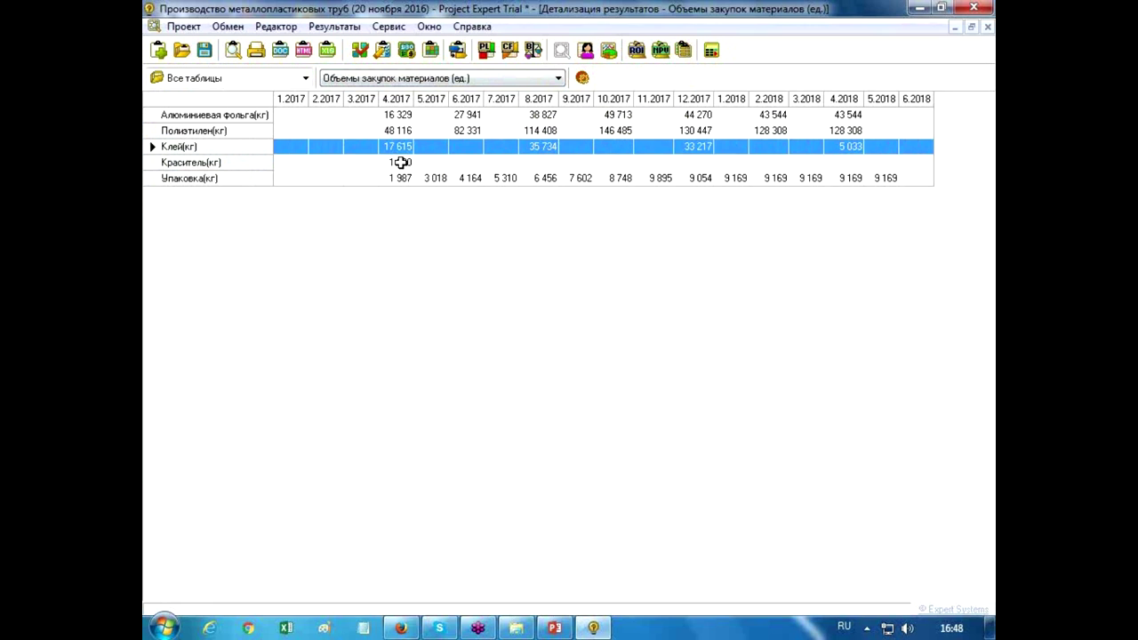
{"action": "key", "text": "Down"}
{"action": "key", "text": "Down"}
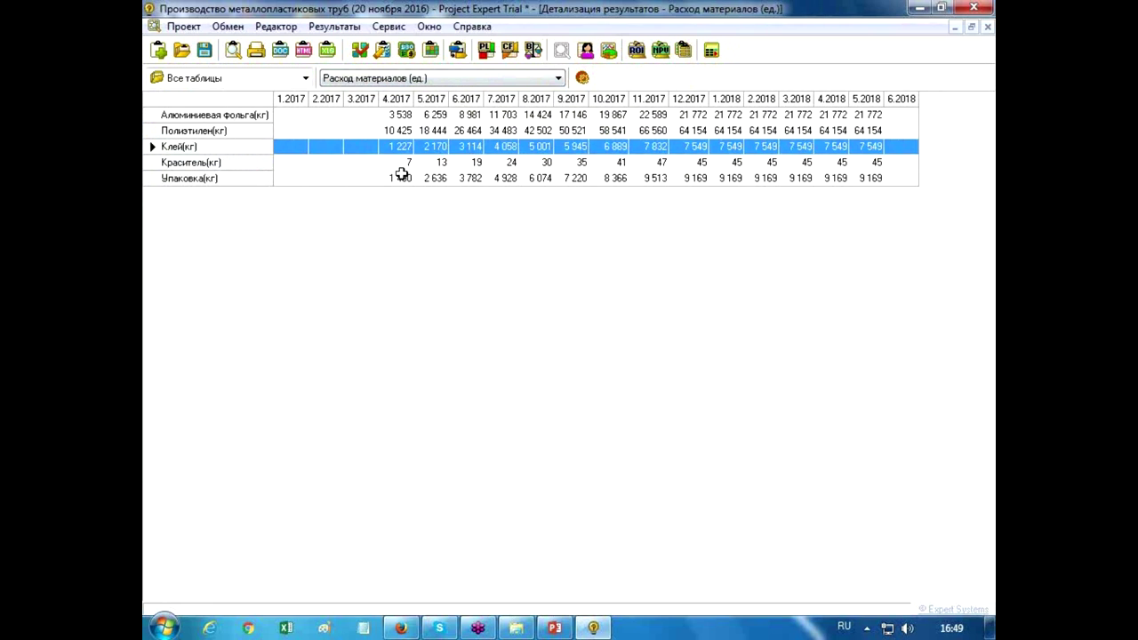
{"action": "key", "text": "Down"}
{"action": "key", "text": "Down"}
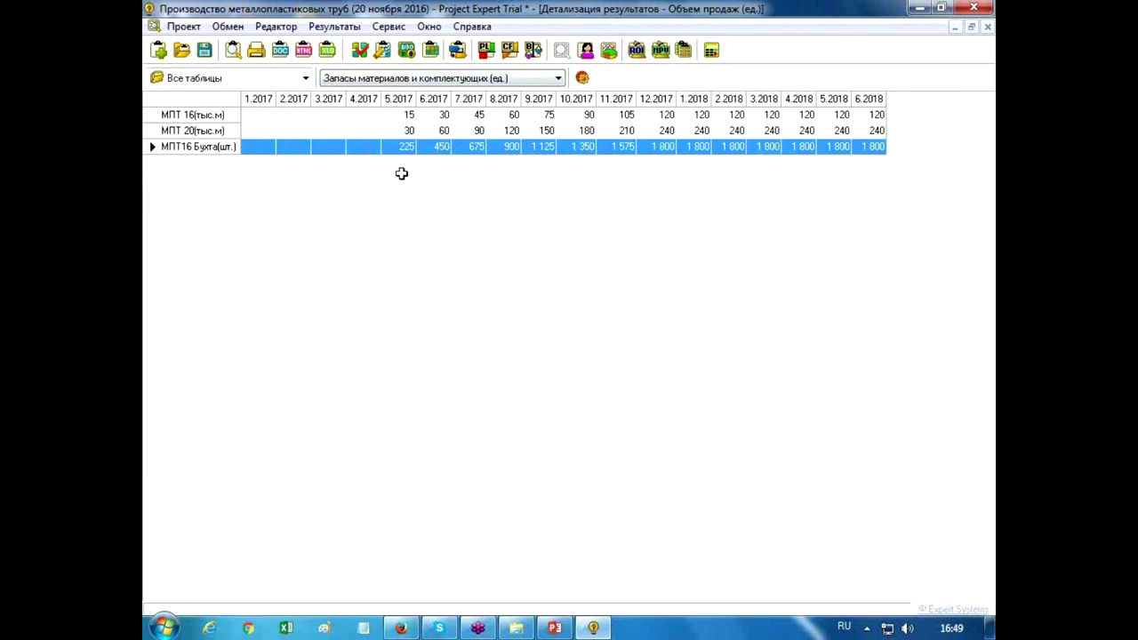
Step: Examine the detail tables from Незавершенное производство (ед.) through Без.Суммарные постоянные издержки and close the results detail
{"action": "key", "text": "Down"}
{"action": "key", "text": "Down"}
{"action": "key", "text": "Down"}
{"action": "key", "text": "Down"}
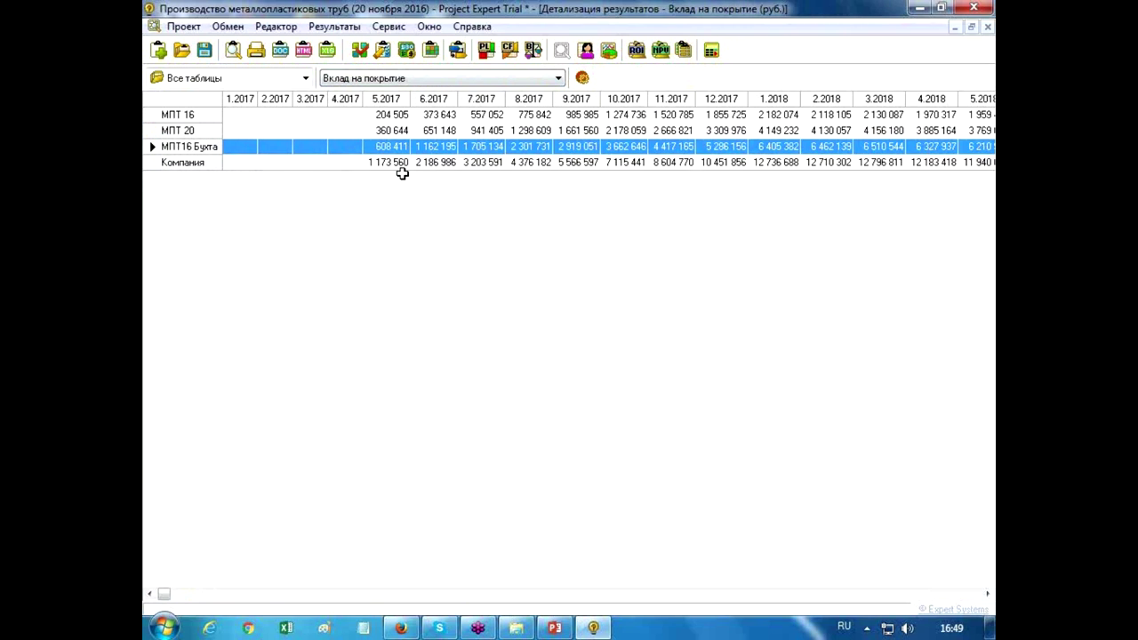
{"action": "key", "text": "Down"}
{"action": "key", "text": "Down"}
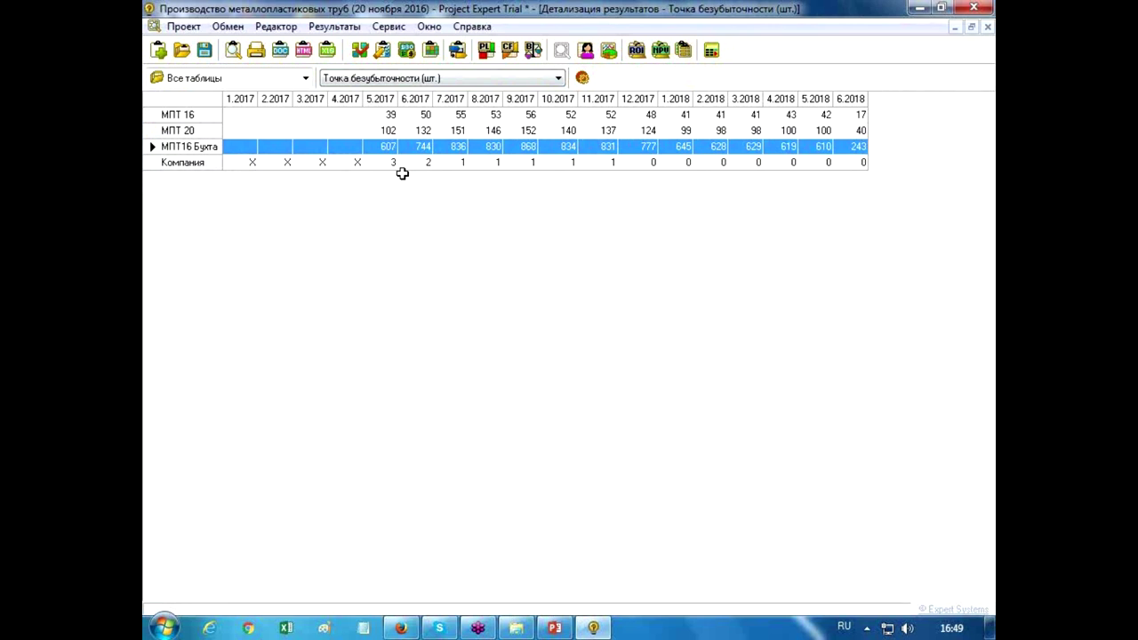
{"action": "key", "text": "Down"}
{"action": "key", "text": "Down"}
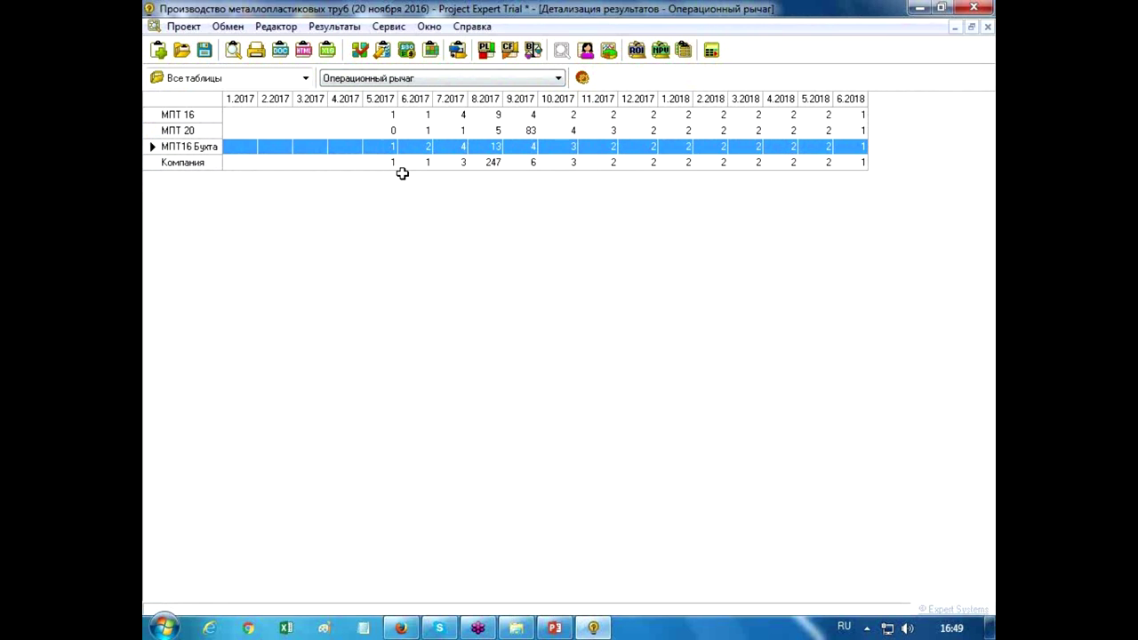
{"action": "key", "text": "Down"}
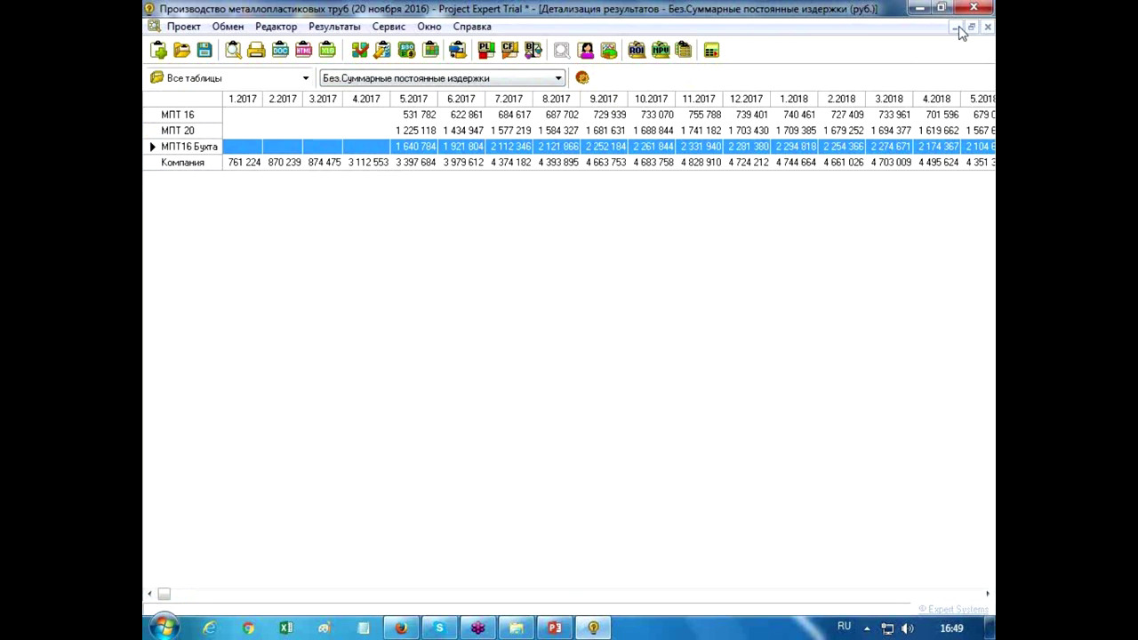
{"action": "left_click", "coordinate": [987, 27]}
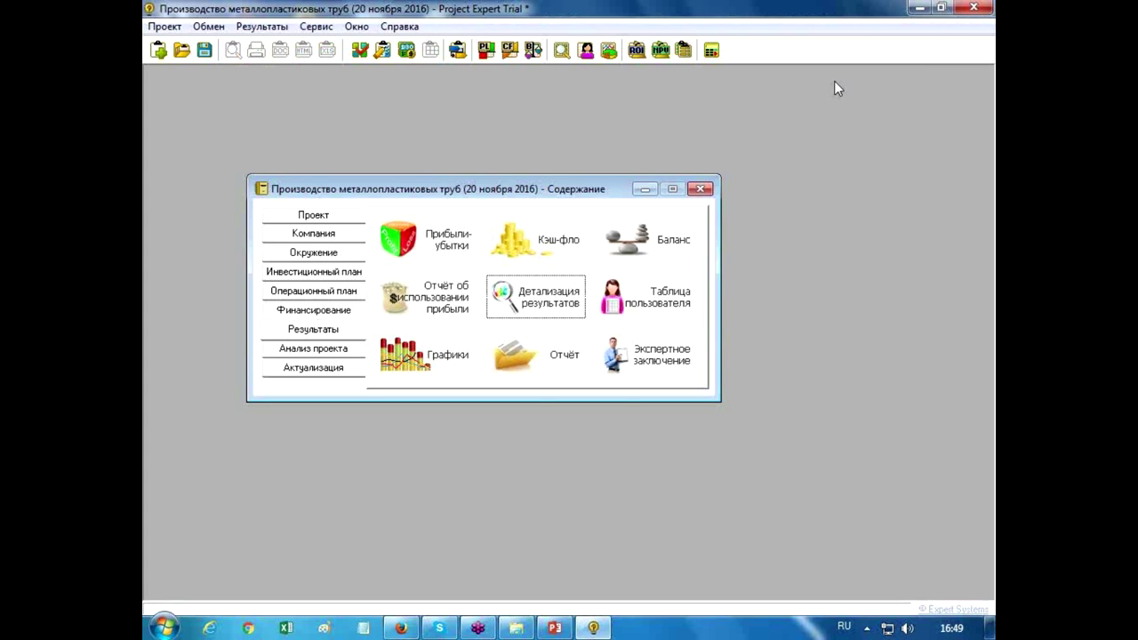
Step: Open the project report Отчет по пректу СПЕЦИАЛИСТ and show its print preview at full window size
{"action": "left_click", "coordinate": [538, 360]}
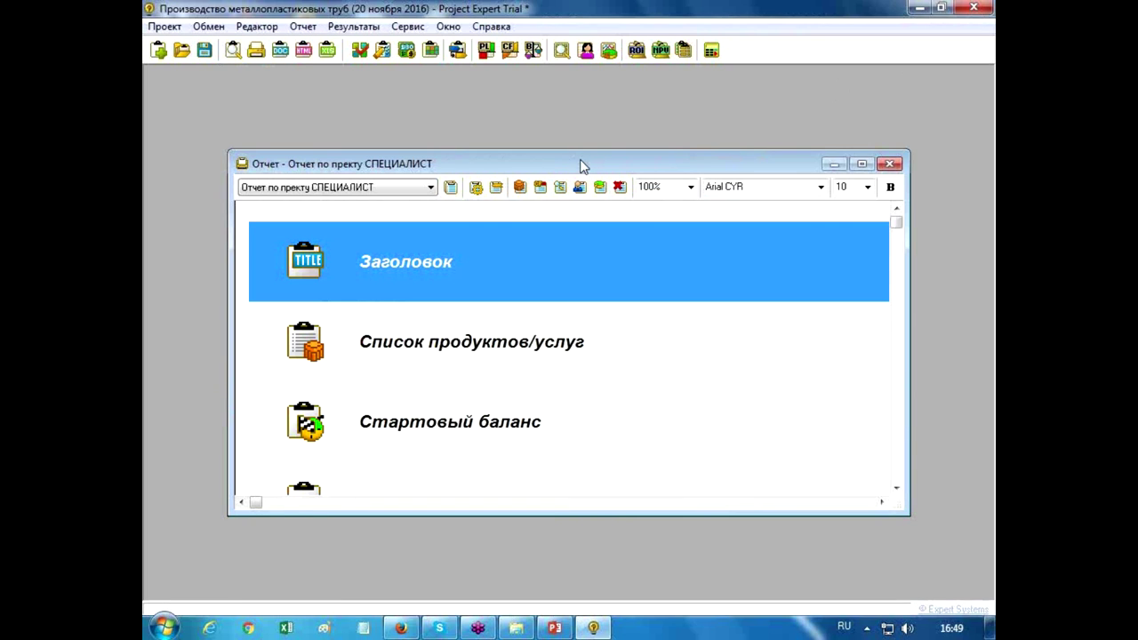
{"action": "left_click", "coordinate": [233, 53]}
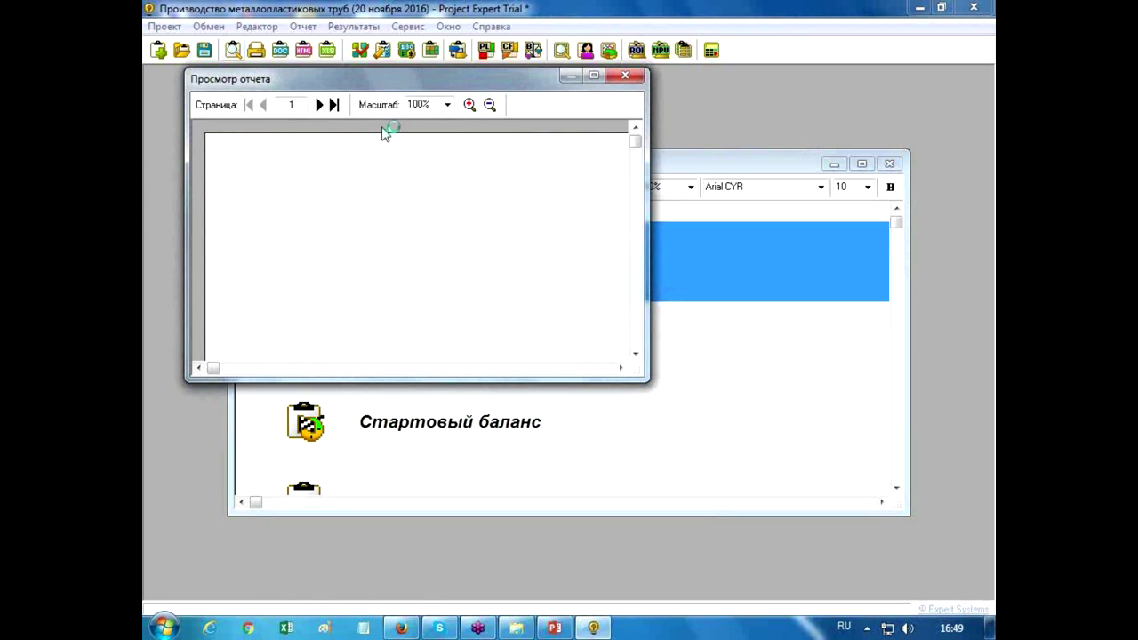
{"action": "left_click", "coordinate": [594, 75]}
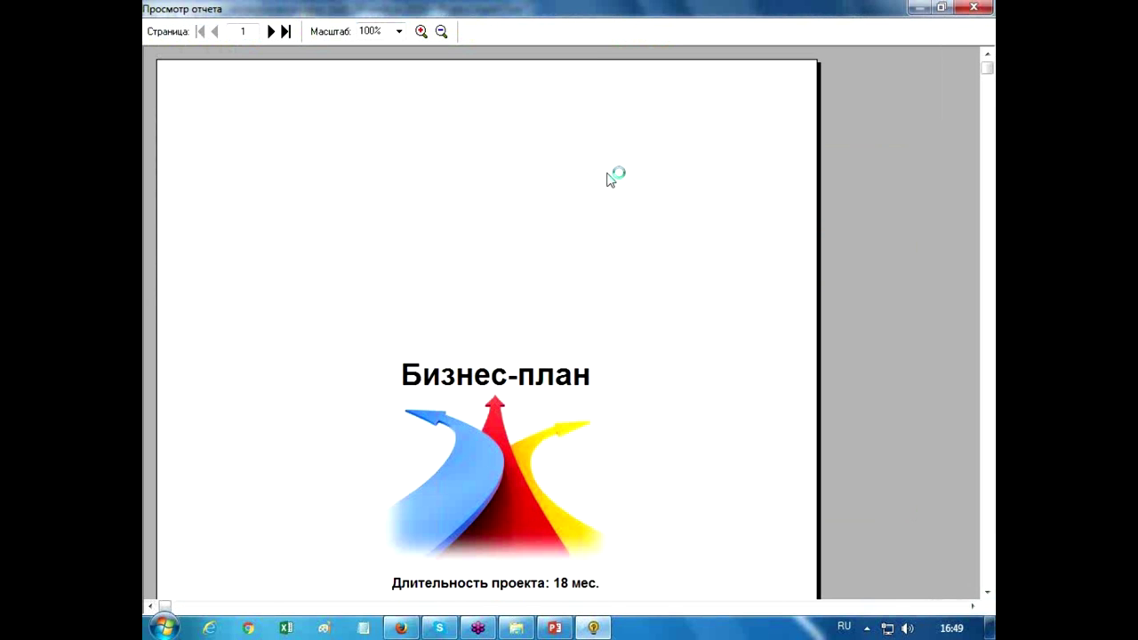
Step: Examine the report preview from the cover page to the Инвестиционный план page and reduce its scale to 73%
{"action": "left_click", "coordinate": [987, 569]}
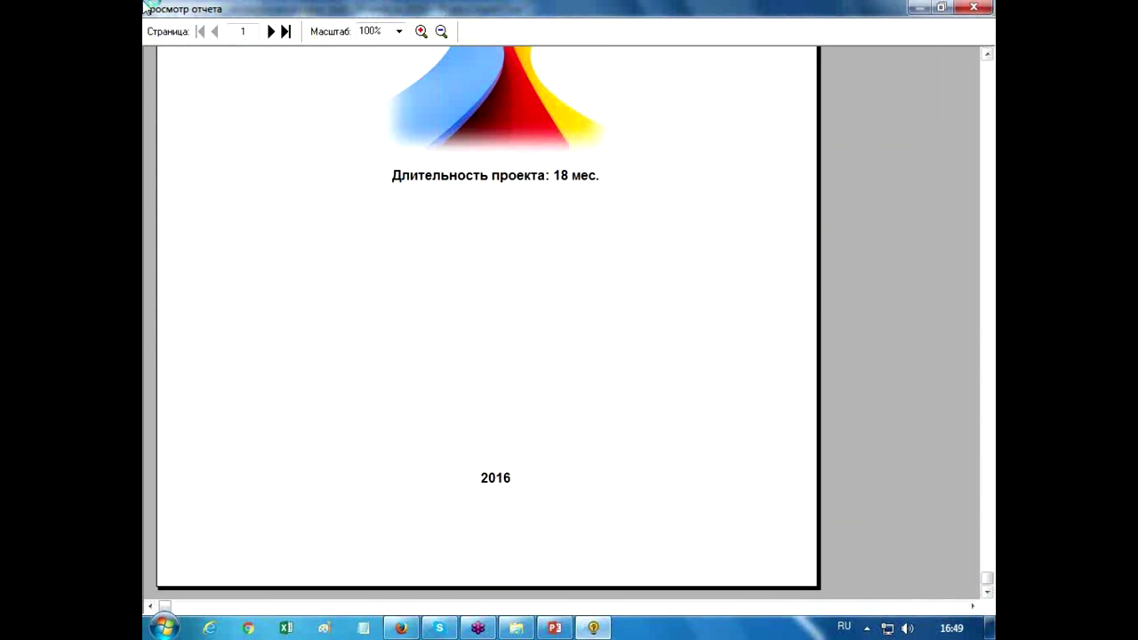
{"action": "left_click", "coordinate": [272, 32]}
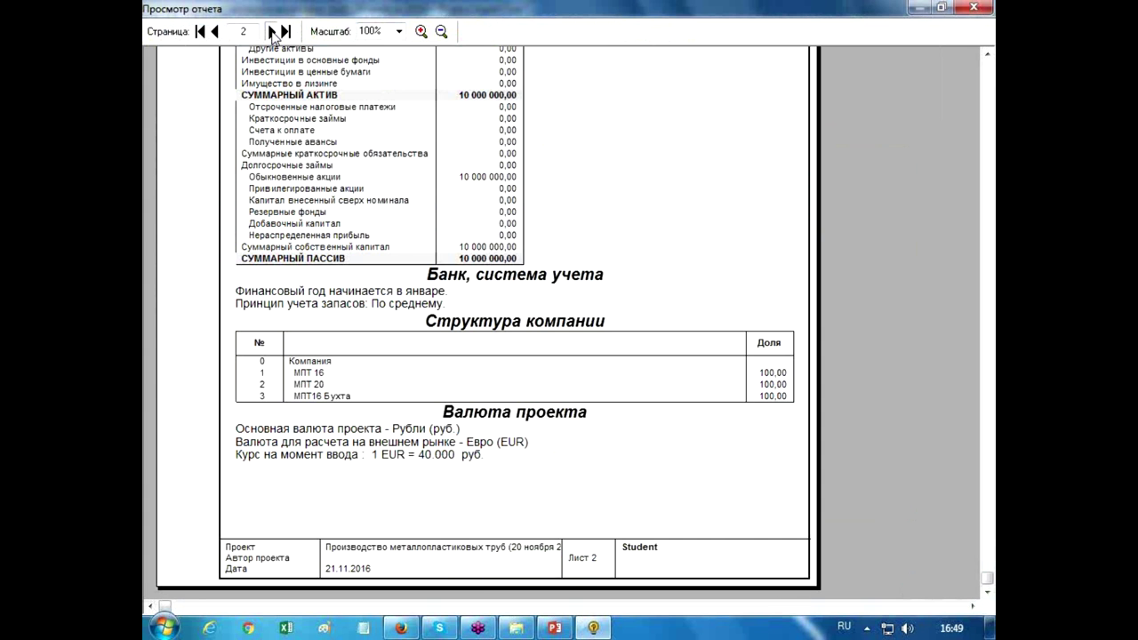
{"action": "left_click", "coordinate": [272, 32]}
{"action": "left_click", "coordinate": [271, 32]}
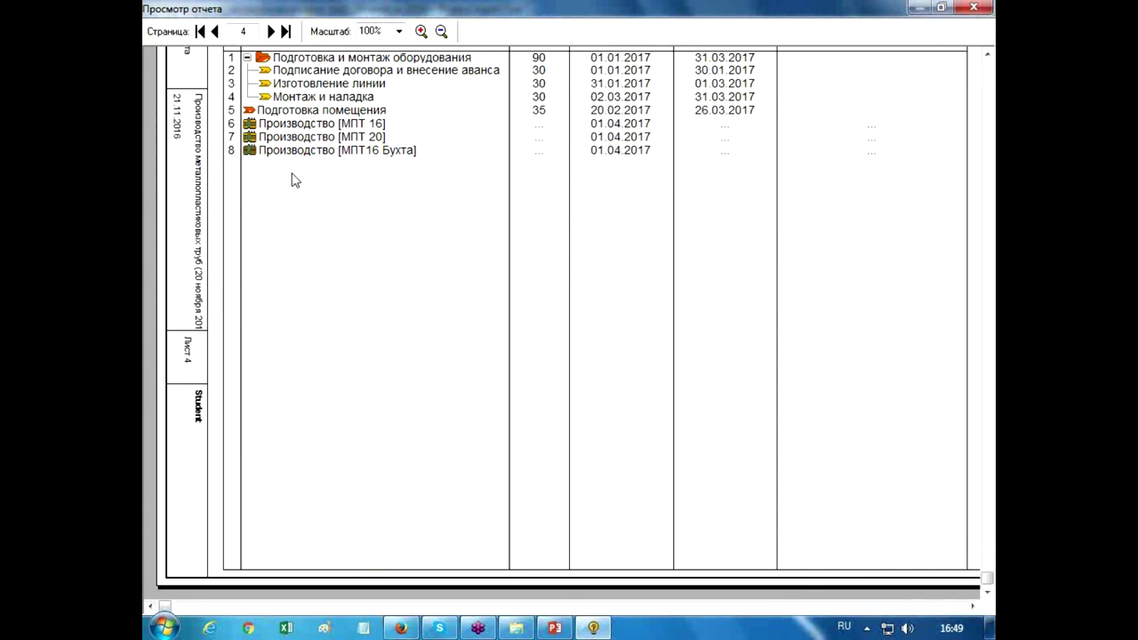
{"action": "scroll", "coordinate": [294, 160], "scroll_direction": "down", "scroll_amount": 3}
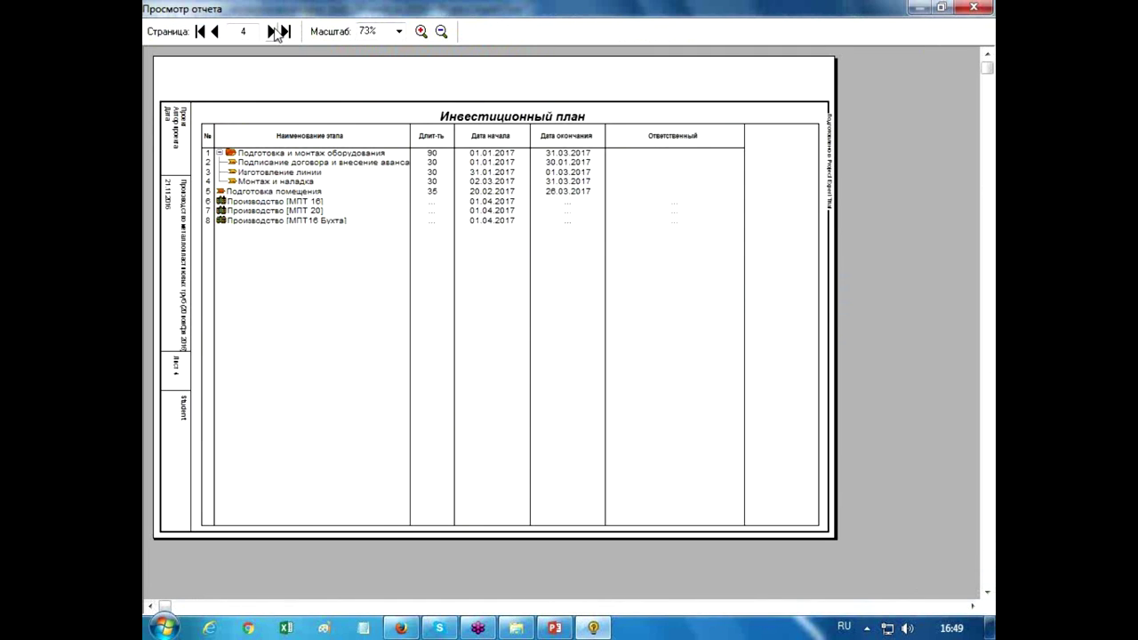
Step: Examine the report pages following the Инвестиционный план, including Сбыт, Производство and Прибыли-убытки, up to the first Кэш-фло page
{"action": "left_click", "coordinate": [273, 32]}
{"action": "left_click", "coordinate": [273, 32]}
{"action": "left_click", "coordinate": [273, 32]}
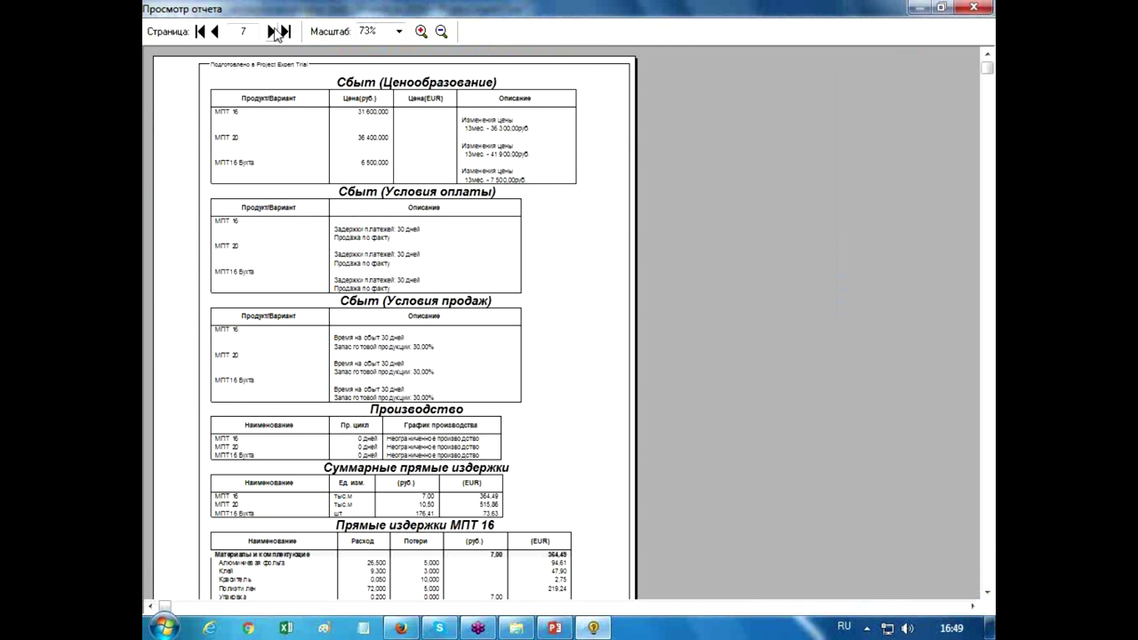
{"action": "left_click", "coordinate": [273, 32]}
{"action": "left_click", "coordinate": [273, 32]}
{"action": "left_click", "coordinate": [272, 32]}
{"action": "left_click", "coordinate": [273, 32]}
{"action": "left_click", "coordinate": [273, 32]}
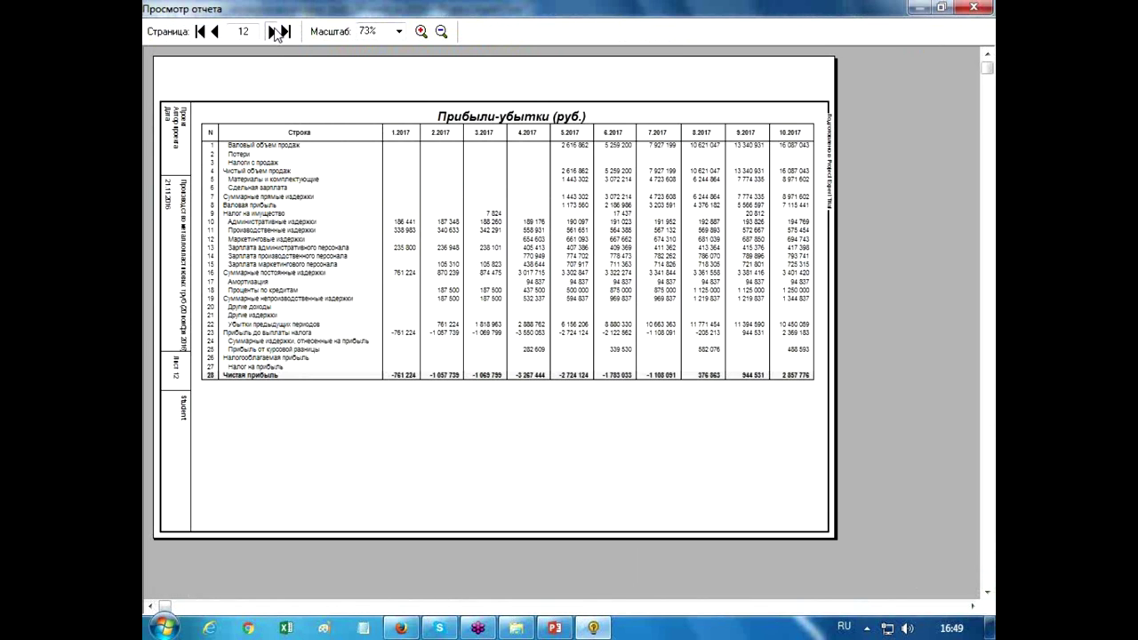
{"action": "left_click", "coordinate": [272, 32]}
{"action": "left_click", "coordinate": [273, 32]}
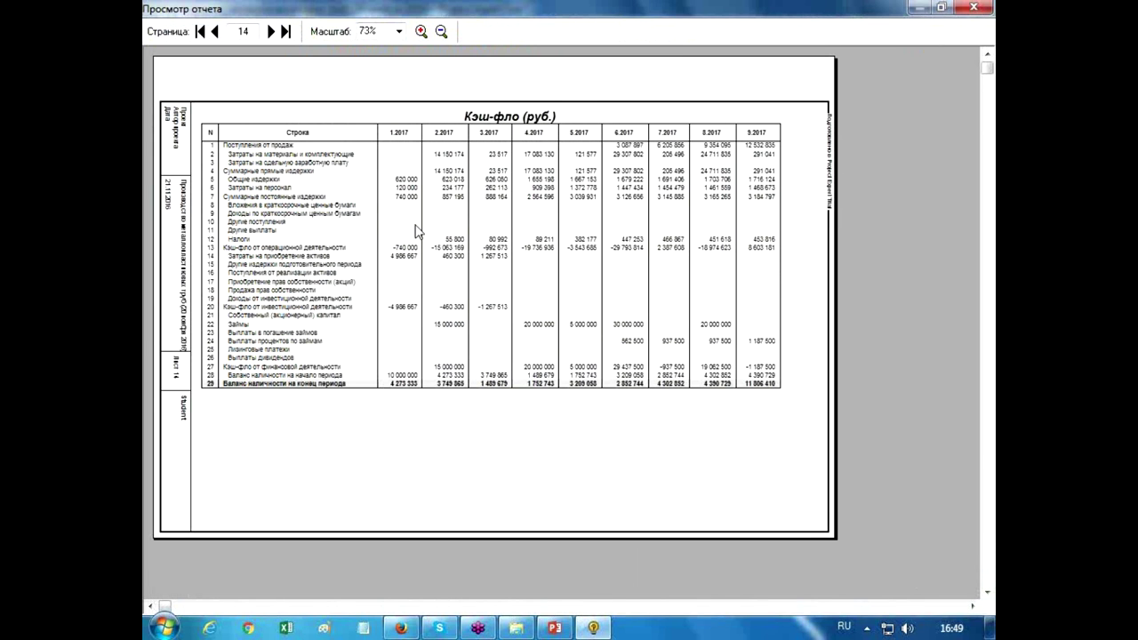
Step: Examine the remaining report pages through Эффективность инвестиций and close the preview and the report
{"action": "left_click", "coordinate": [270, 33]}
{"action": "left_click", "coordinate": [270, 32]}
{"action": "left_click", "coordinate": [271, 32]}
{"action": "left_click", "coordinate": [270, 32]}
{"action": "left_click", "coordinate": [270, 32]}
{"action": "left_click", "coordinate": [271, 32]}
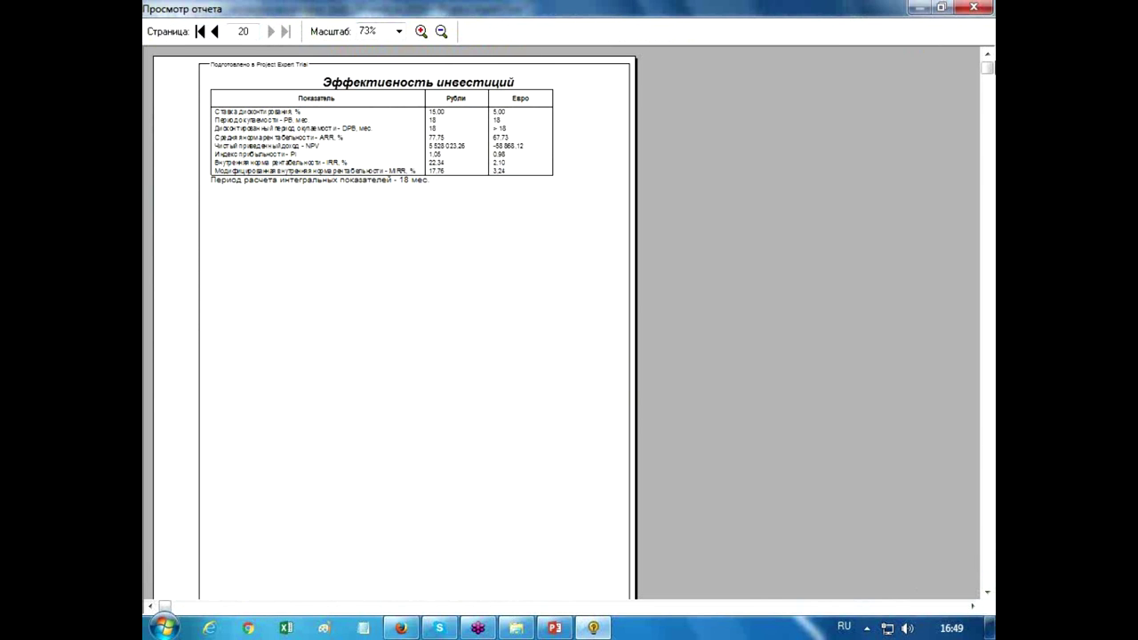
{"action": "left_click", "coordinate": [973, 7]}
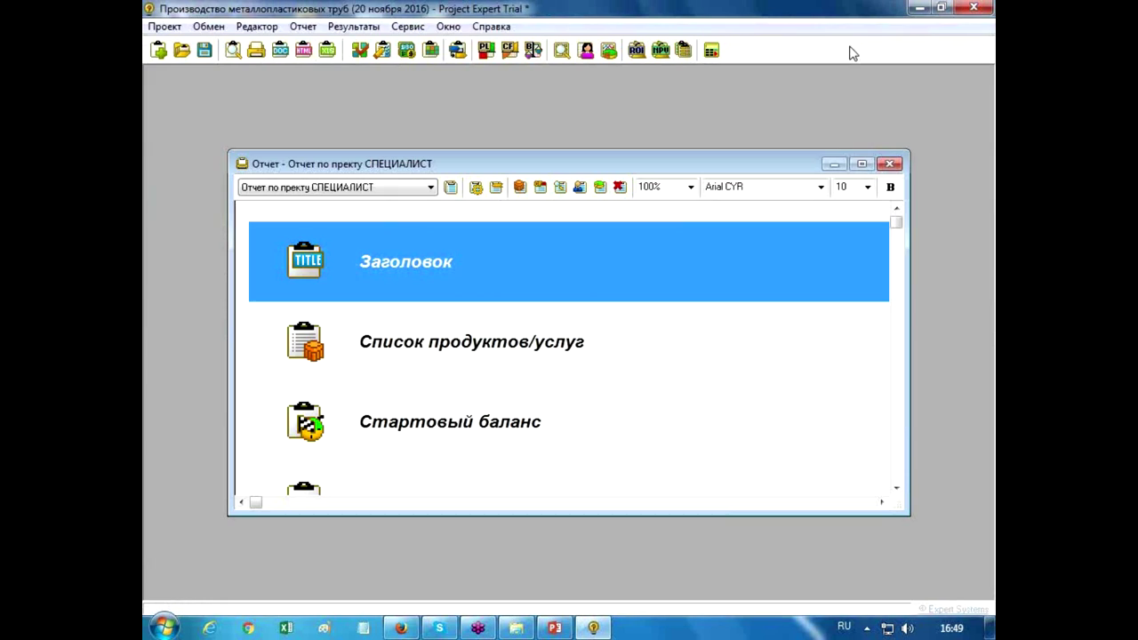
{"action": "left_click", "coordinate": [891, 165]}
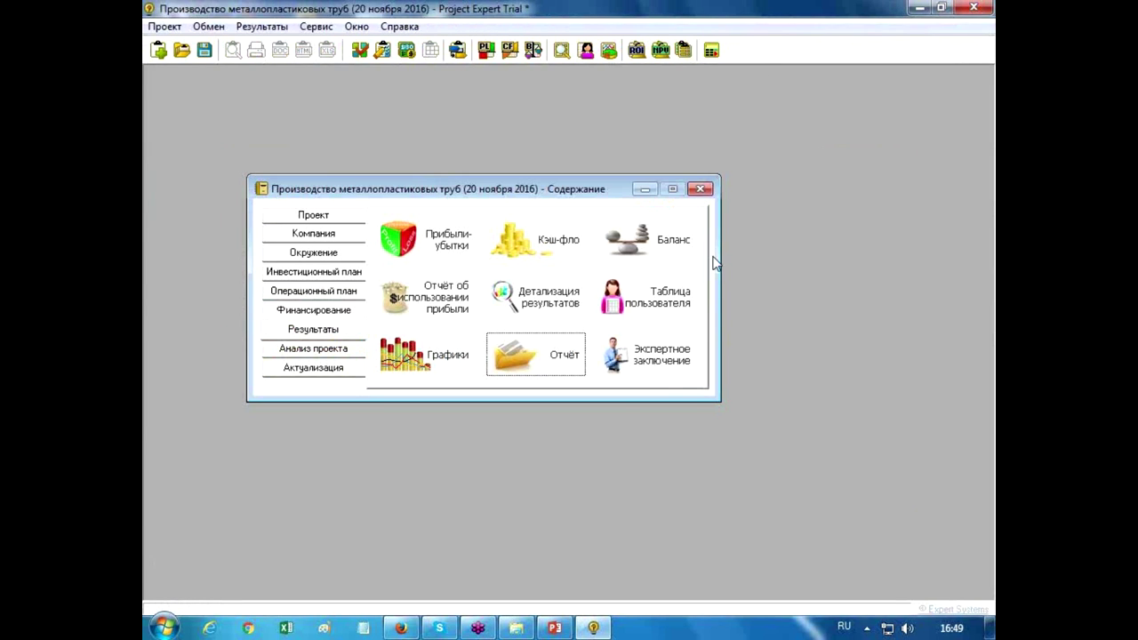
Step: Examine the Финансовые показатели table of the project analysis at full window size through 6.2018 and close it
{"action": "left_click", "coordinate": [338, 353]}
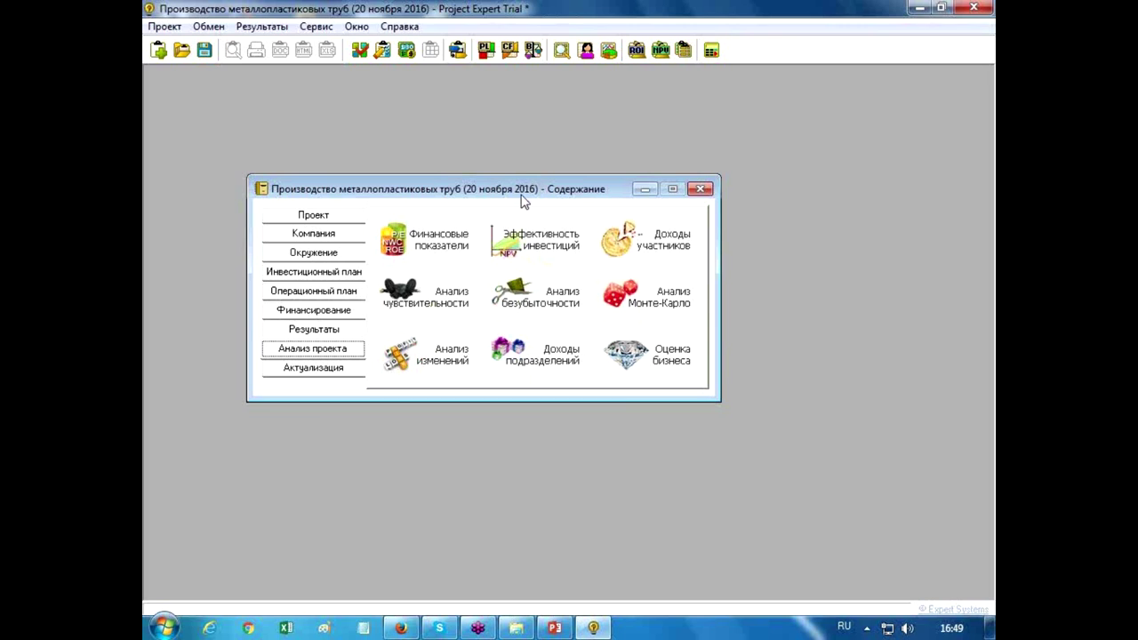
{"action": "left_click", "coordinate": [444, 242]}
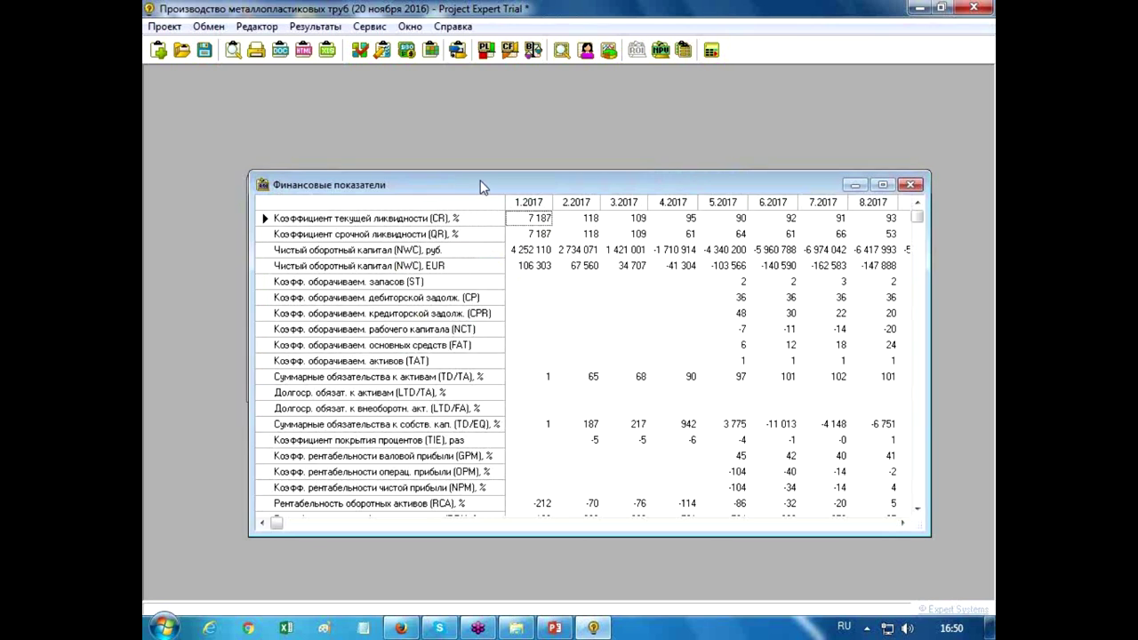
{"action": "double_click", "coordinate": [480, 185]}
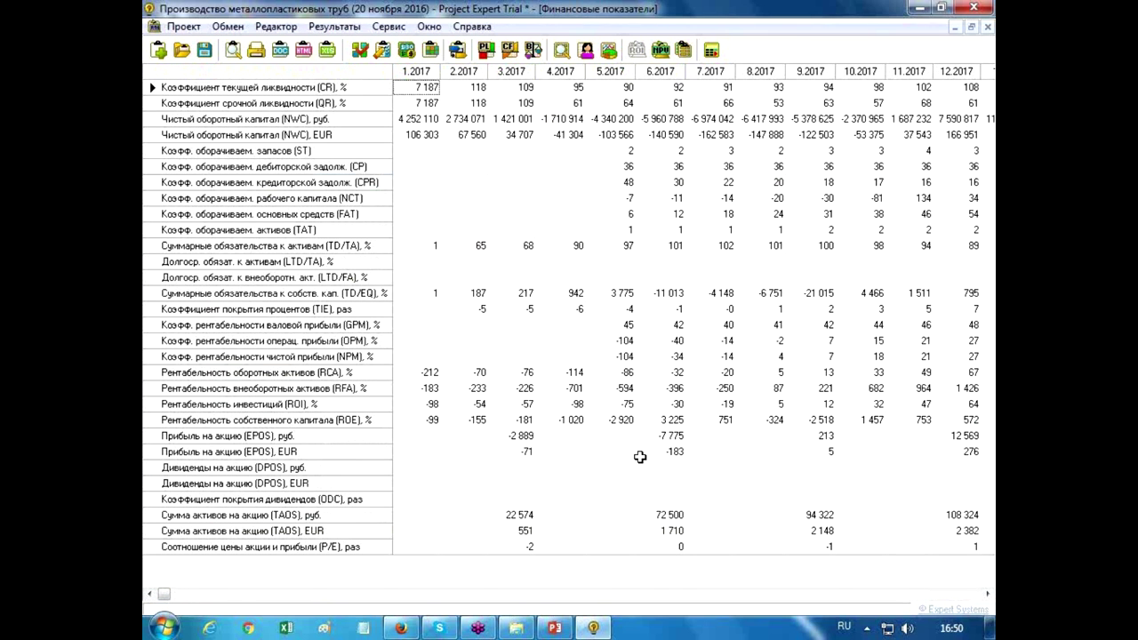
{"action": "left_click", "coordinate": [947, 598]}
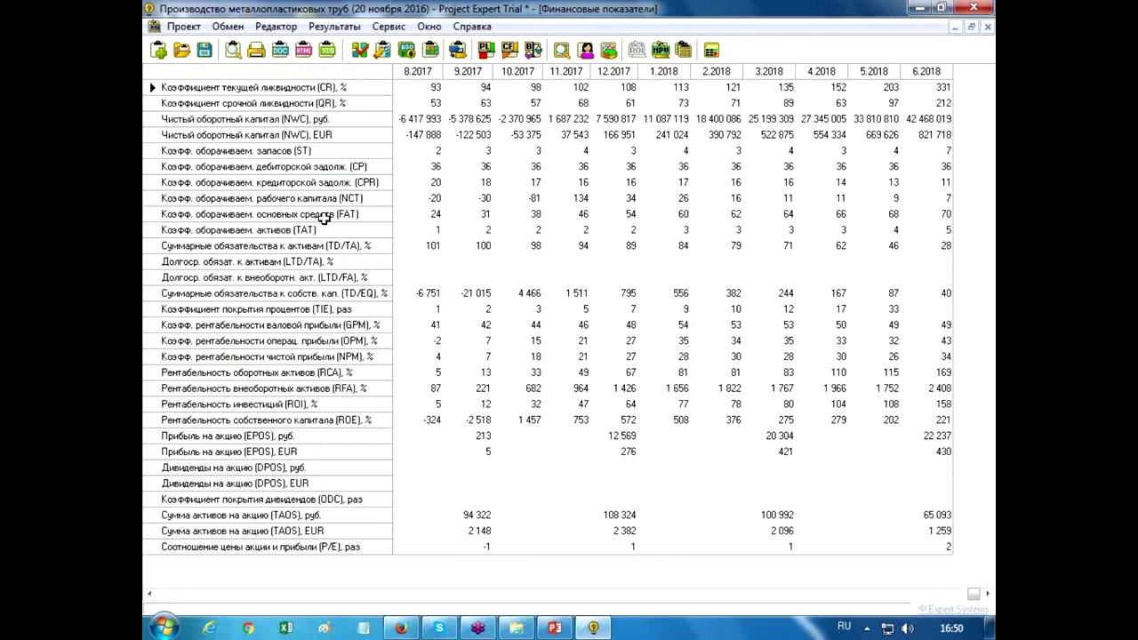
{"action": "left_click", "coordinate": [988, 28]}
Step: Examine the Эффективность инвестиций indicators in rubles and euros and close their window
{"action": "left_click", "coordinate": [552, 255]}
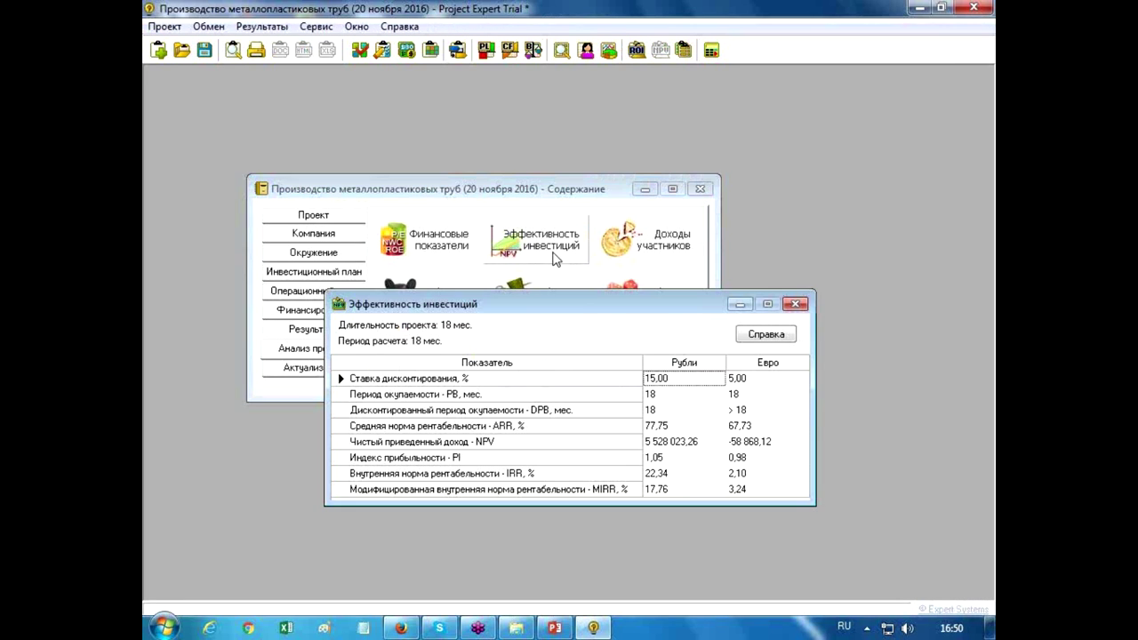
{"action": "left_click_drag", "start_coordinate": [580, 306], "coordinate": [541, 172]}
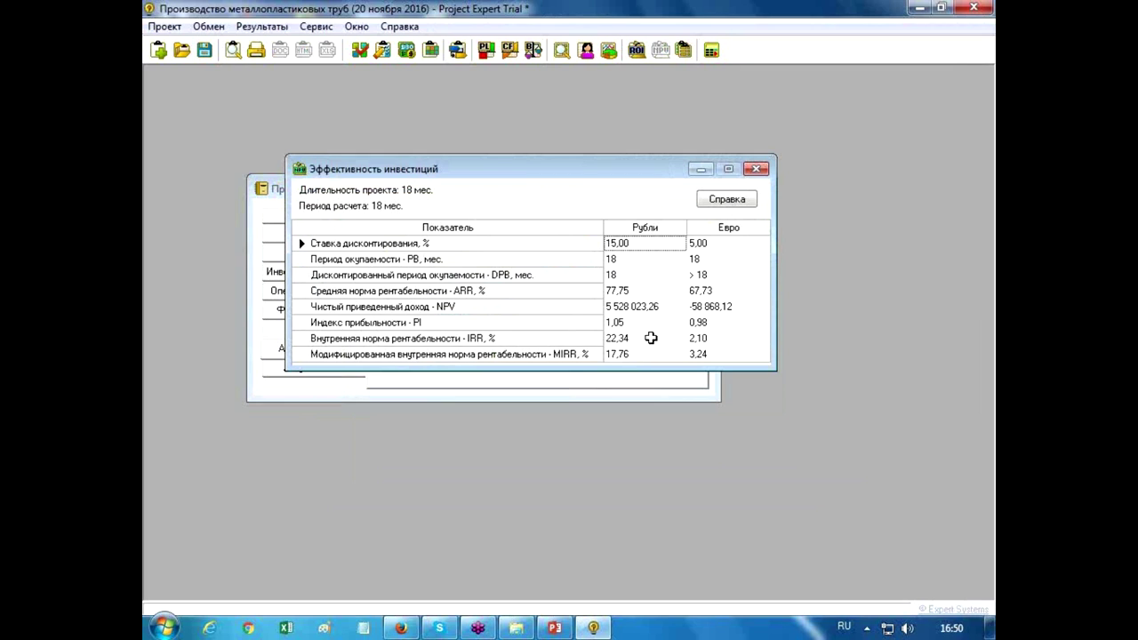
{"action": "left_click", "coordinate": [756, 169]}
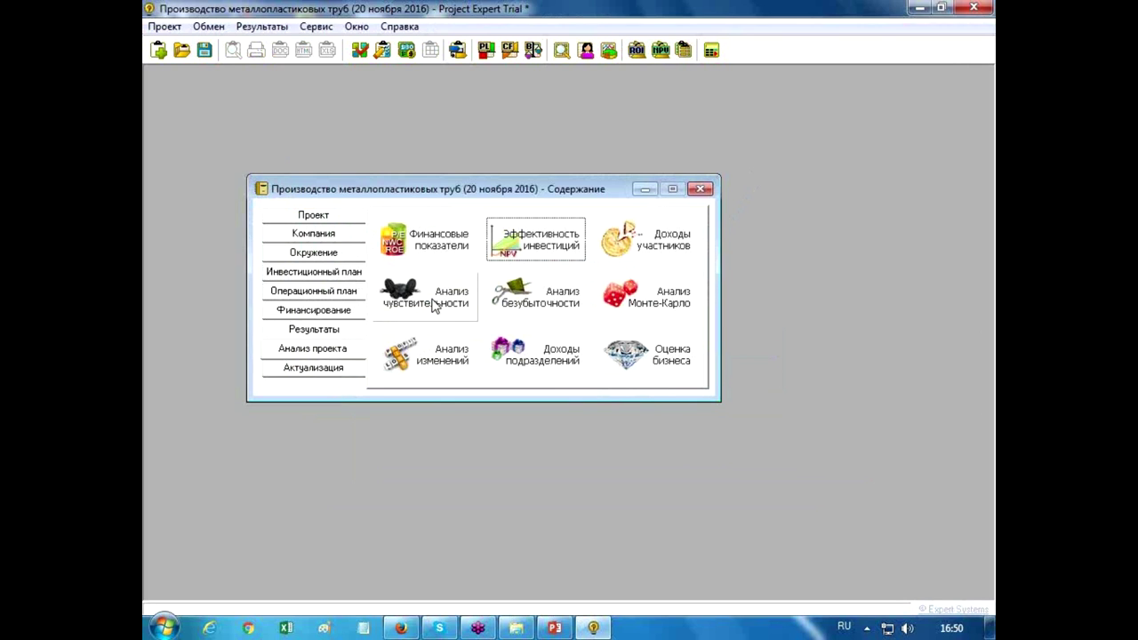
Step: Open the project's sensitivity analysis (Анализ чувствительности) and reposition its window to view the selected parameters
{"action": "left_click", "coordinate": [435, 302]}
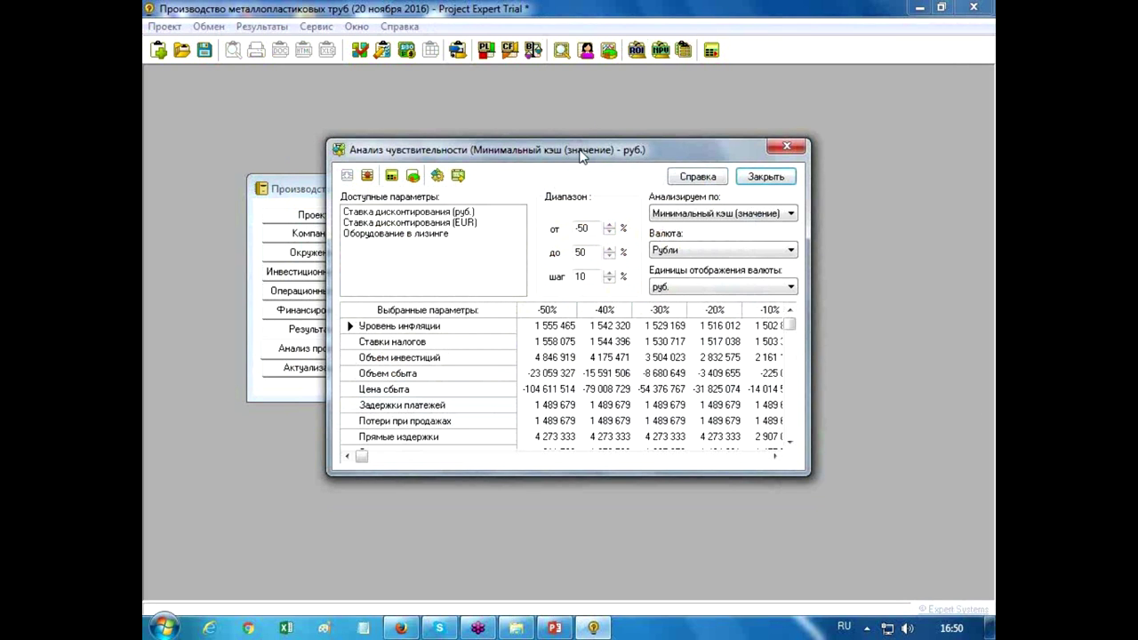
{"action": "left_click_drag", "start_coordinate": [581, 156], "coordinate": [546, 142]}
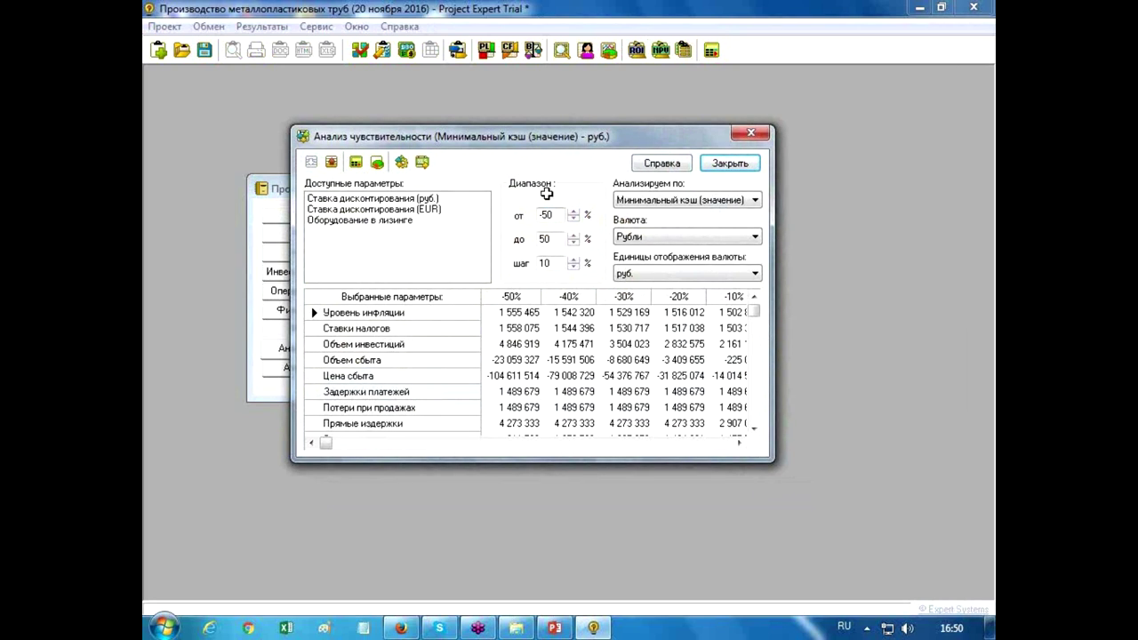
{"action": "mouse_move", "coordinate": [754, 313]}
{"action": "left_mouse_down"}
{"action": "mouse_move", "coordinate": [752, 436]}
{"action": "mouse_move", "coordinate": [754, 307]}
{"action": "left_mouse_up"}
Step: Remove all selected parameters from the sensitivity analysis table, starting with Уровень инфляции
{"action": "left_click", "coordinate": [400, 314]}
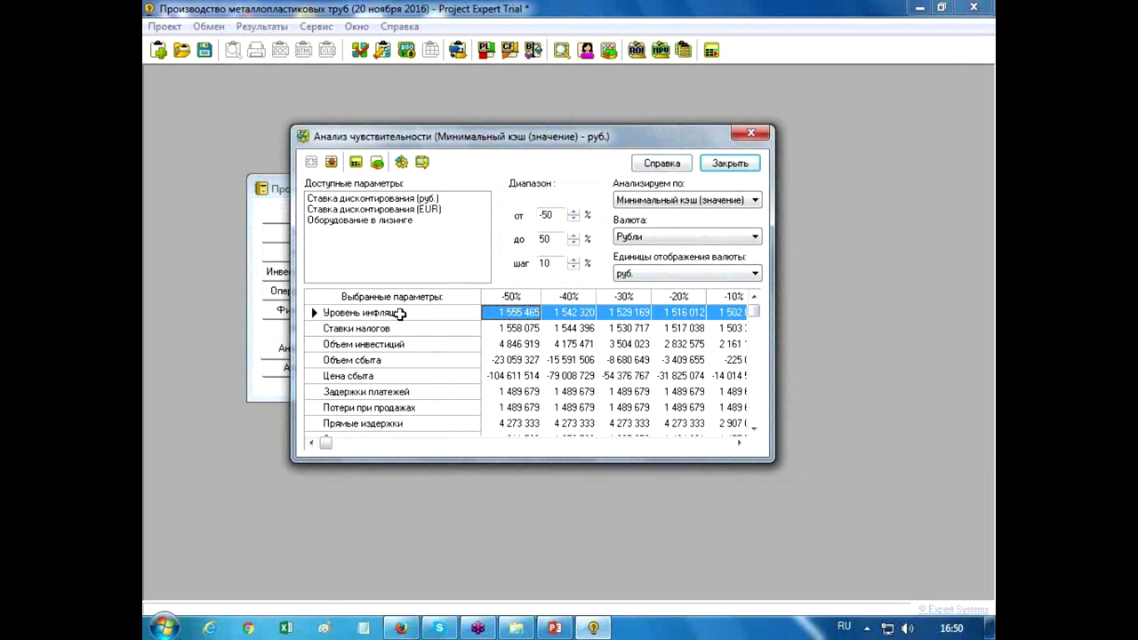
{"action": "left_click", "coordinate": [331, 161]}
{"action": "left_click", "coordinate": [331, 162]}
{"action": "left_click", "coordinate": [332, 162]}
{"action": "left_click", "coordinate": [332, 162]}
{"action": "left_click", "coordinate": [332, 161]}
{"action": "left_click", "coordinate": [332, 161]}
{"action": "left_click", "coordinate": [332, 162]}
{"action": "left_click", "coordinate": [332, 162]}
{"action": "left_click", "coordinate": [331, 162]}
{"action": "left_click", "coordinate": [332, 162]}
{"action": "left_click", "coordinate": [331, 162]}
{"action": "left_click", "coordinate": [332, 162]}
{"action": "left_click", "coordinate": [332, 161]}
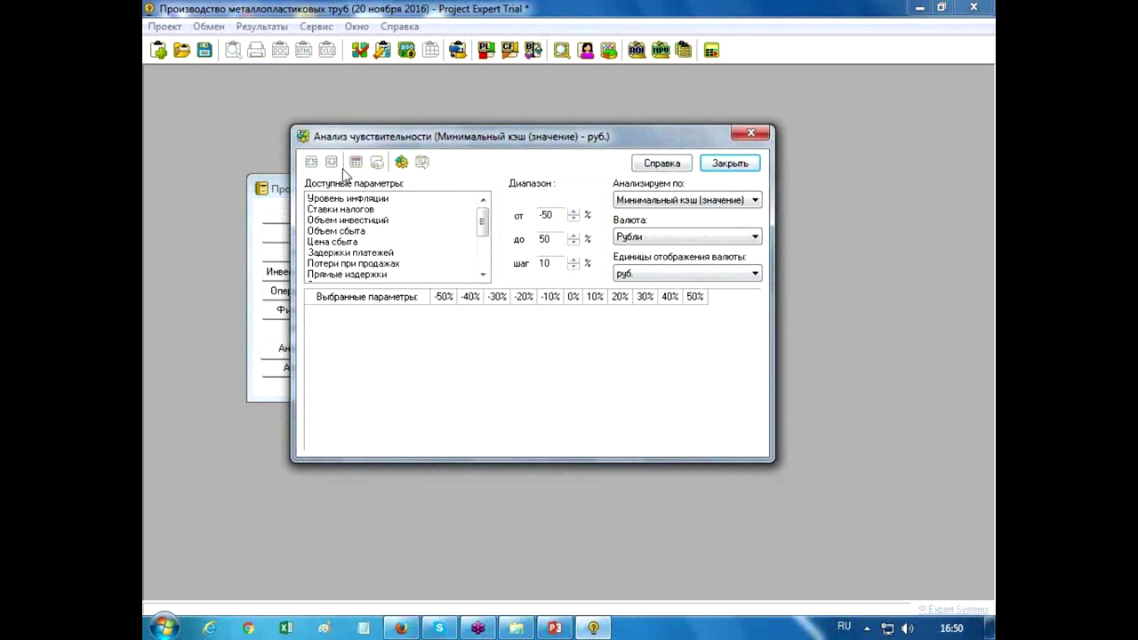
Step: Add Ставки налогов, Объем сбыта, Цена сбыта and Задержки платежей to the sensitivity analysis parameters
{"action": "left_click_drag", "start_coordinate": [484, 228], "coordinate": [485, 203]}
{"action": "left_click", "coordinate": [351, 210]}
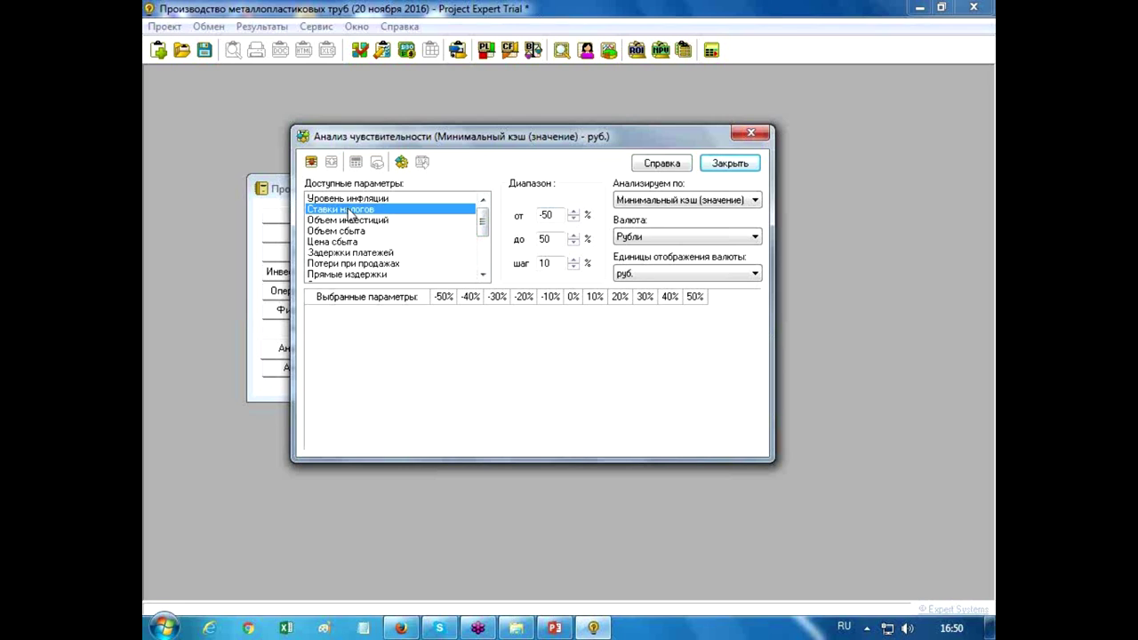
{"action": "left_click", "coordinate": [311, 161]}
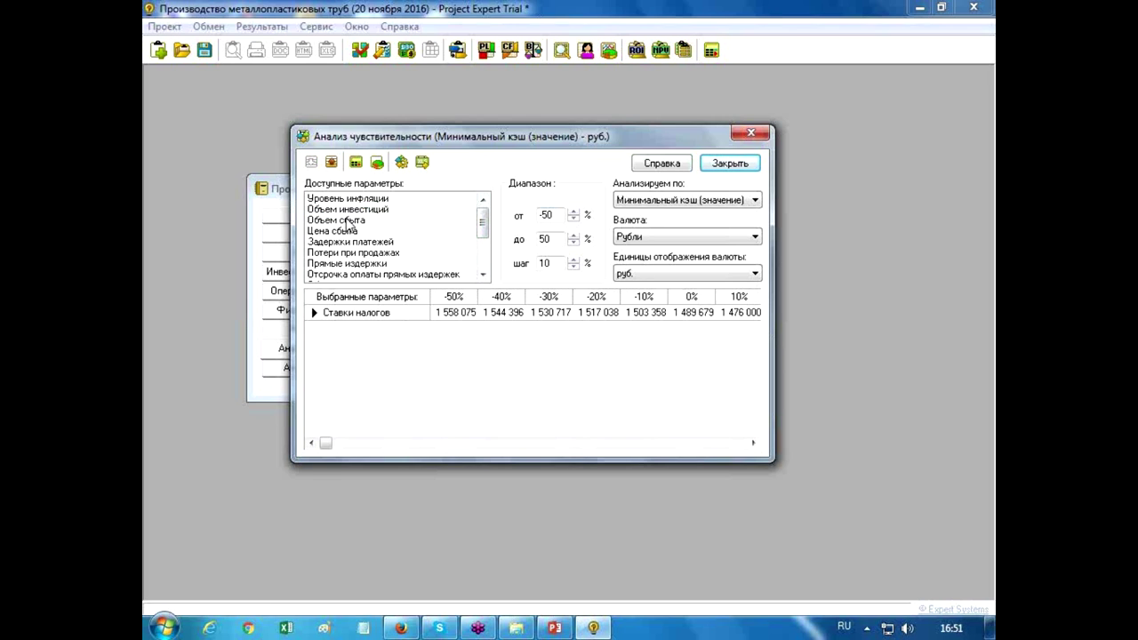
{"action": "left_click", "coordinate": [349, 221]}
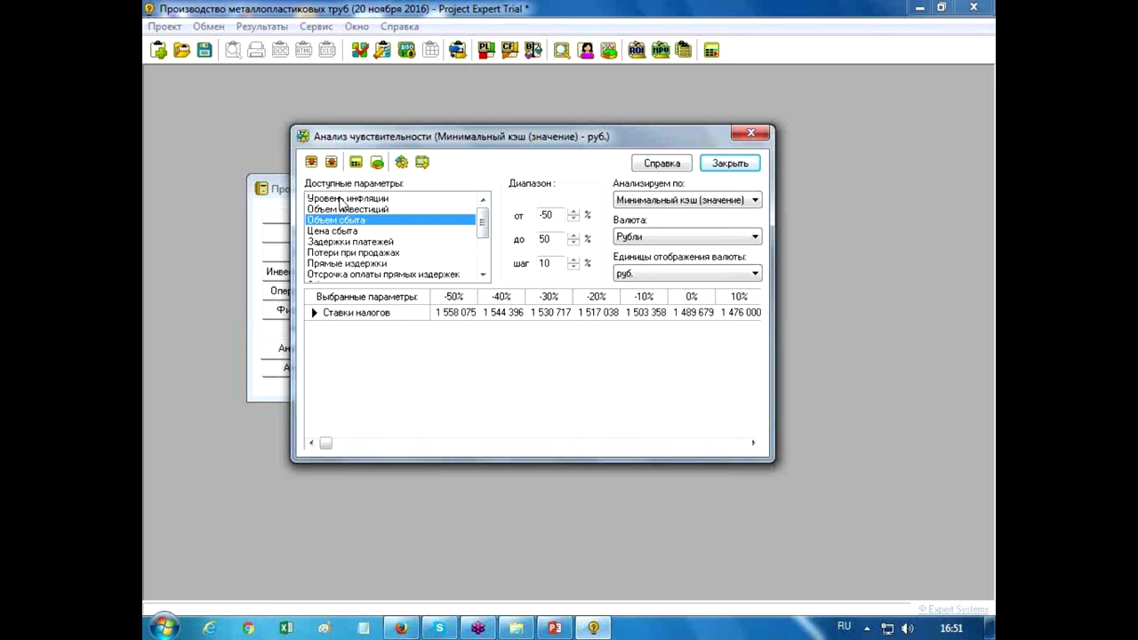
{"action": "left_click", "coordinate": [311, 161]}
{"action": "left_click", "coordinate": [312, 162]}
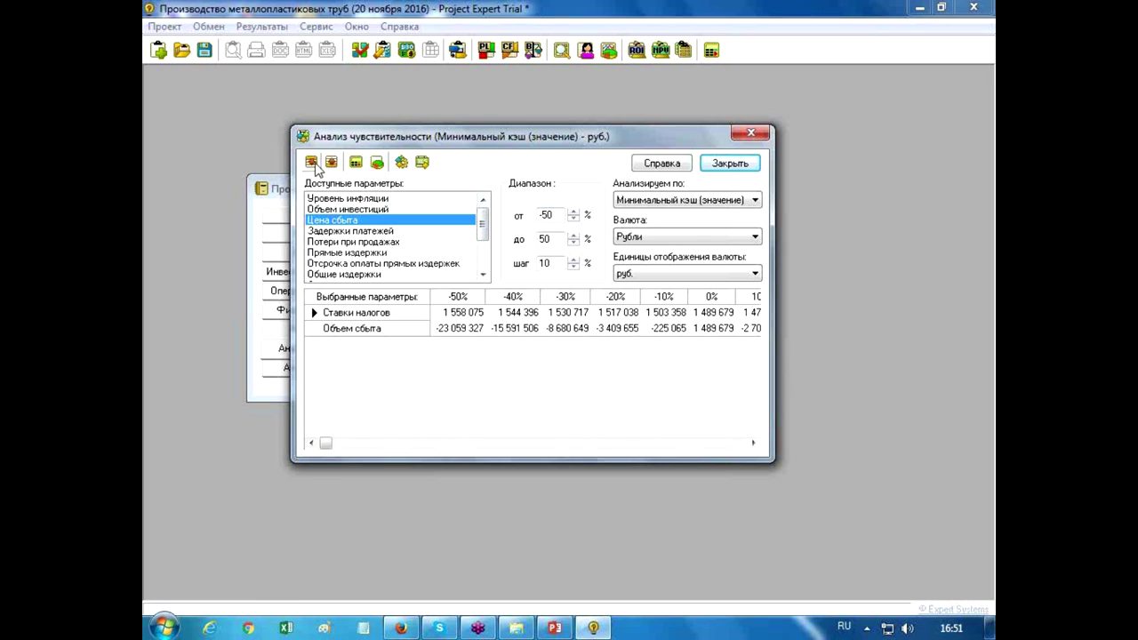
{"action": "left_click", "coordinate": [353, 222]}
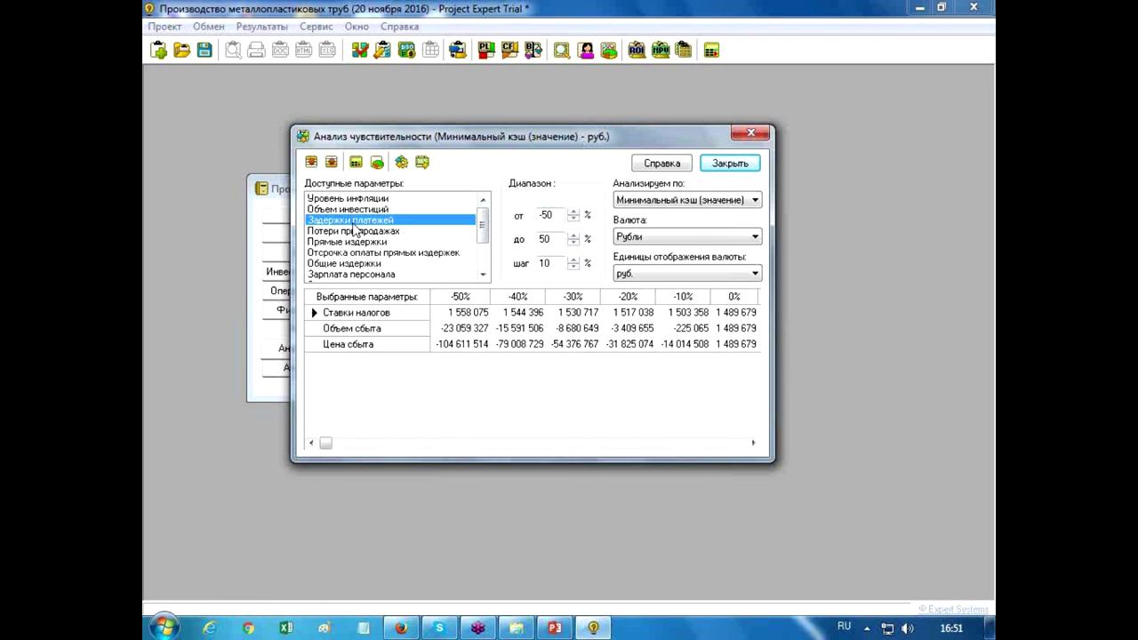
{"action": "left_click", "coordinate": [312, 163]}
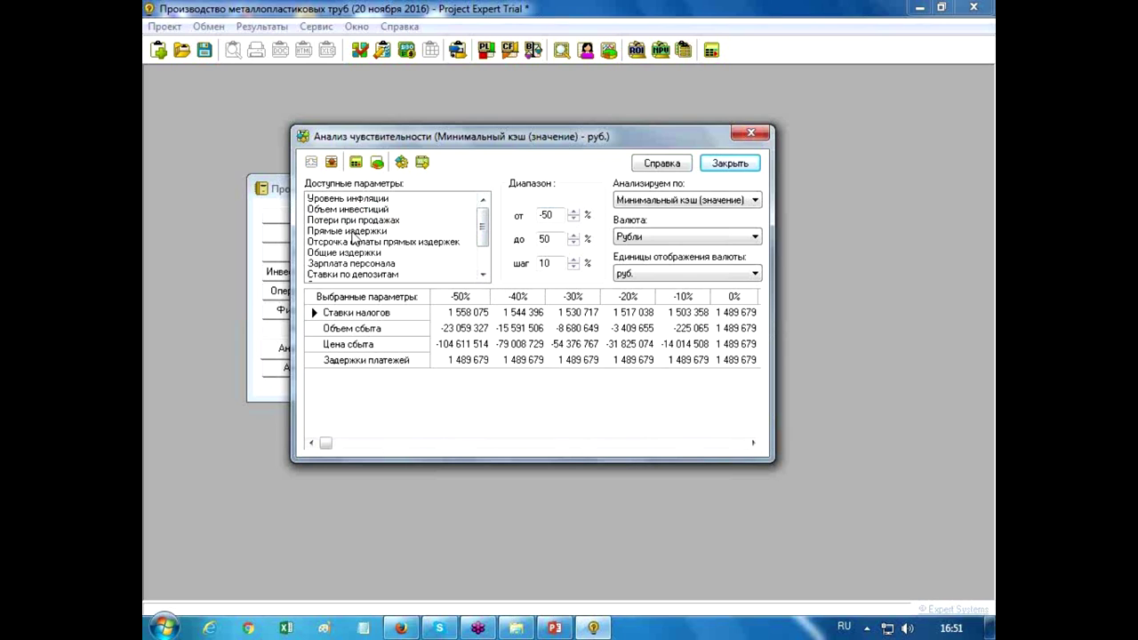
Step: Add Прямые издержки, Общие издержки, Зарплата персонала and Ставки по кредитам to the sensitivity analysis parameters
{"action": "left_click", "coordinate": [353, 231]}
{"action": "left_click", "coordinate": [312, 162]}
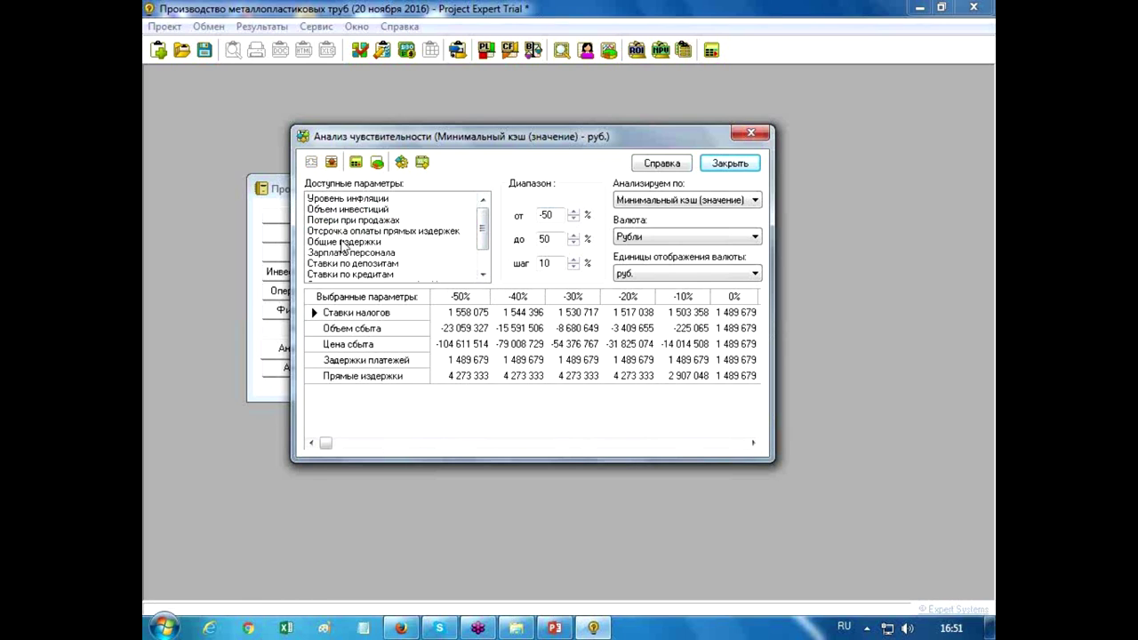
{"action": "left_click", "coordinate": [342, 243]}
{"action": "left_click", "coordinate": [312, 163]}
{"action": "left_click", "coordinate": [356, 247]}
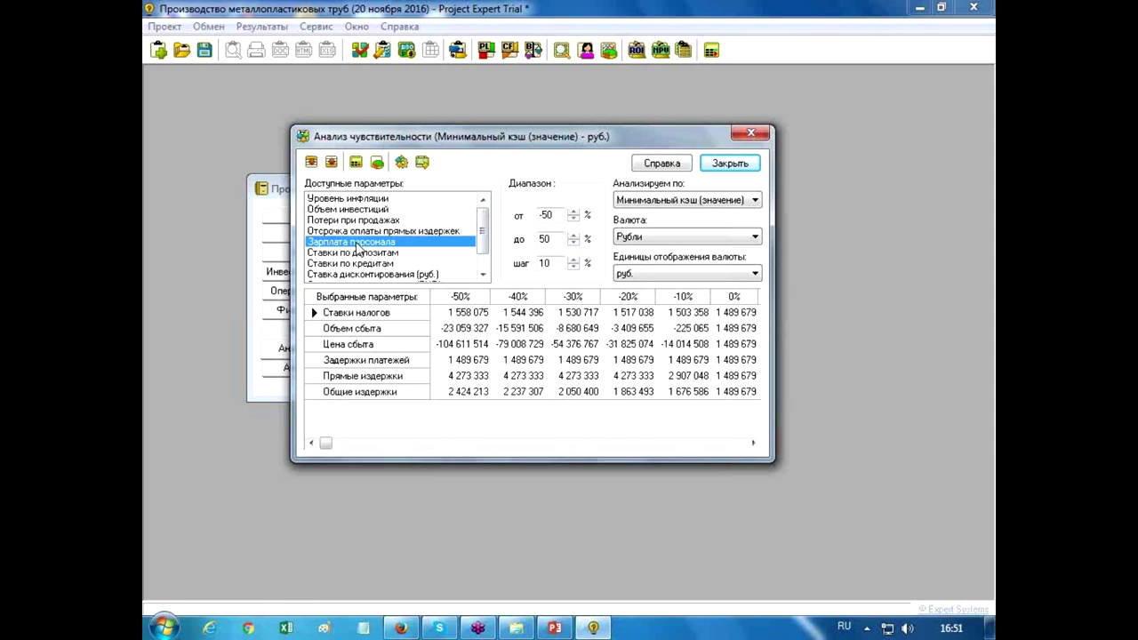
{"action": "left_click", "coordinate": [312, 163]}
{"action": "left_click", "coordinate": [351, 253]}
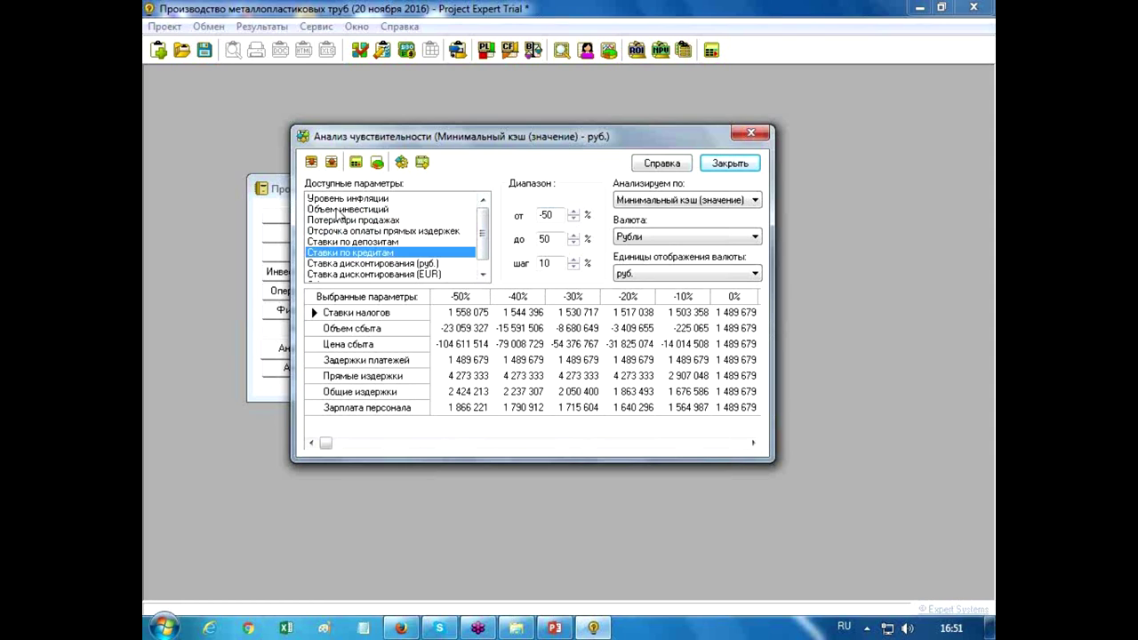
{"action": "left_click", "coordinate": [312, 162]}
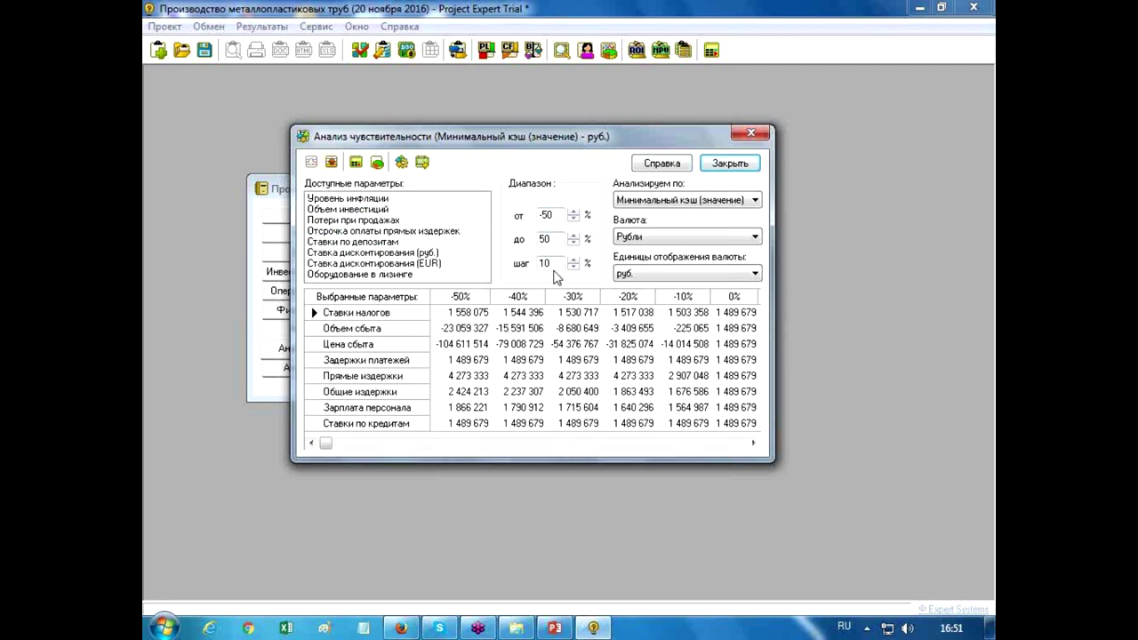
Step: Recalculate the sensitivity analysis and show it by NPV, highlighting the 0% column for all parameters
{"action": "left_click", "coordinate": [355, 163]}
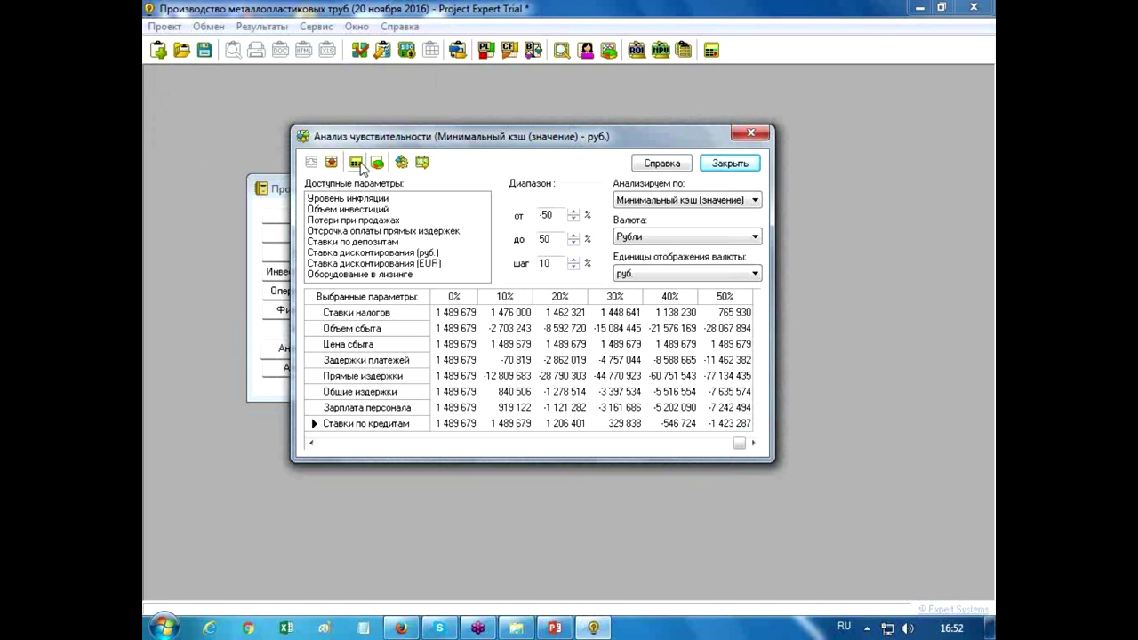
{"action": "left_click", "coordinate": [754, 203]}
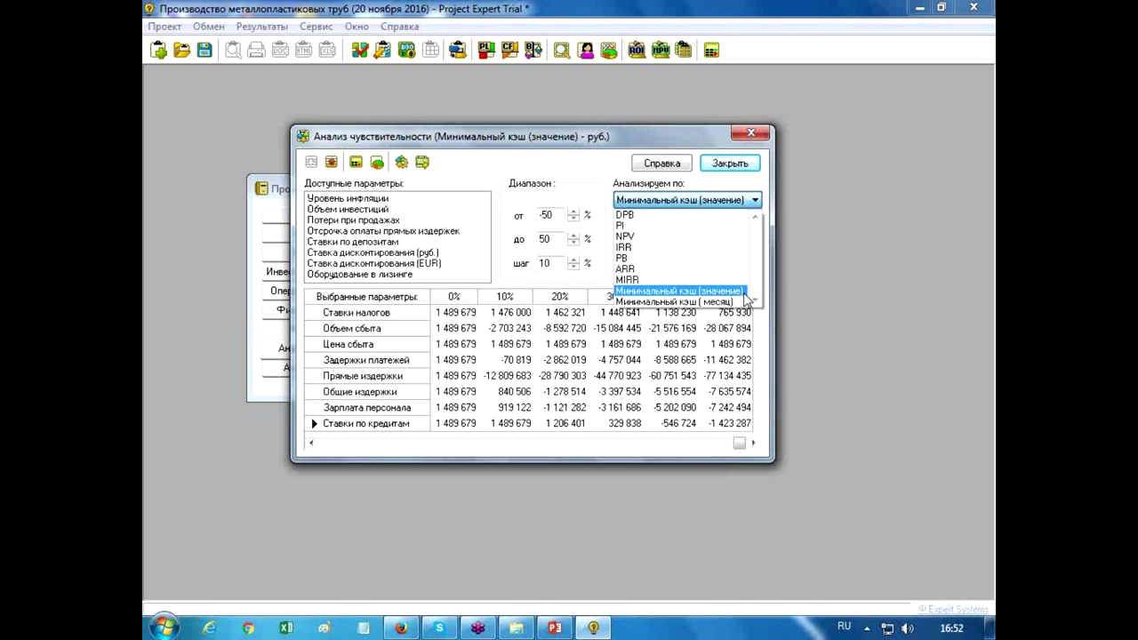
{"action": "left_click", "coordinate": [717, 236]}
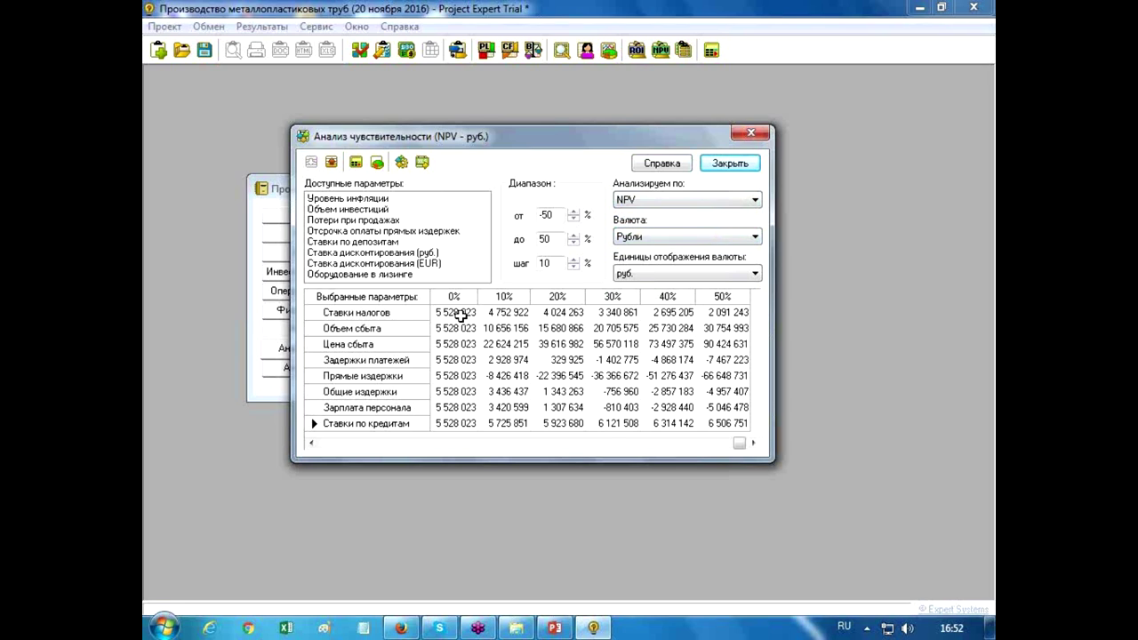
{"action": "left_click_drag", "start_coordinate": [452, 311], "coordinate": [457, 428]}
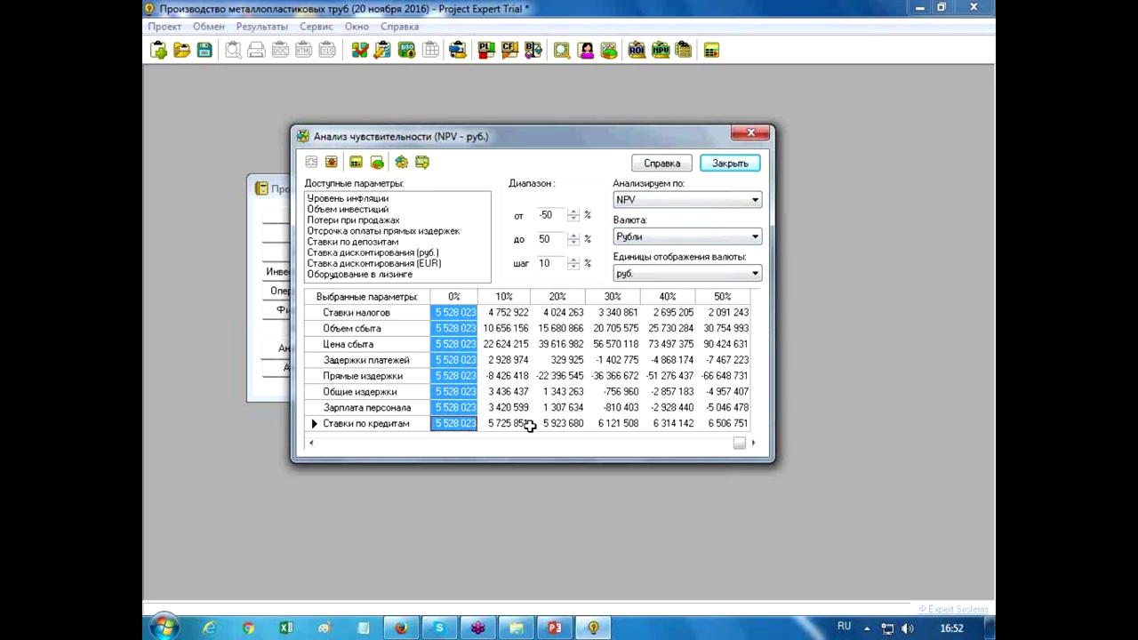
Step: Chart the NPV sensitivity to Ставки налогов across the −50% to 50% range, view it full screen, and close the chart
{"action": "left_click", "coordinate": [460, 442]}
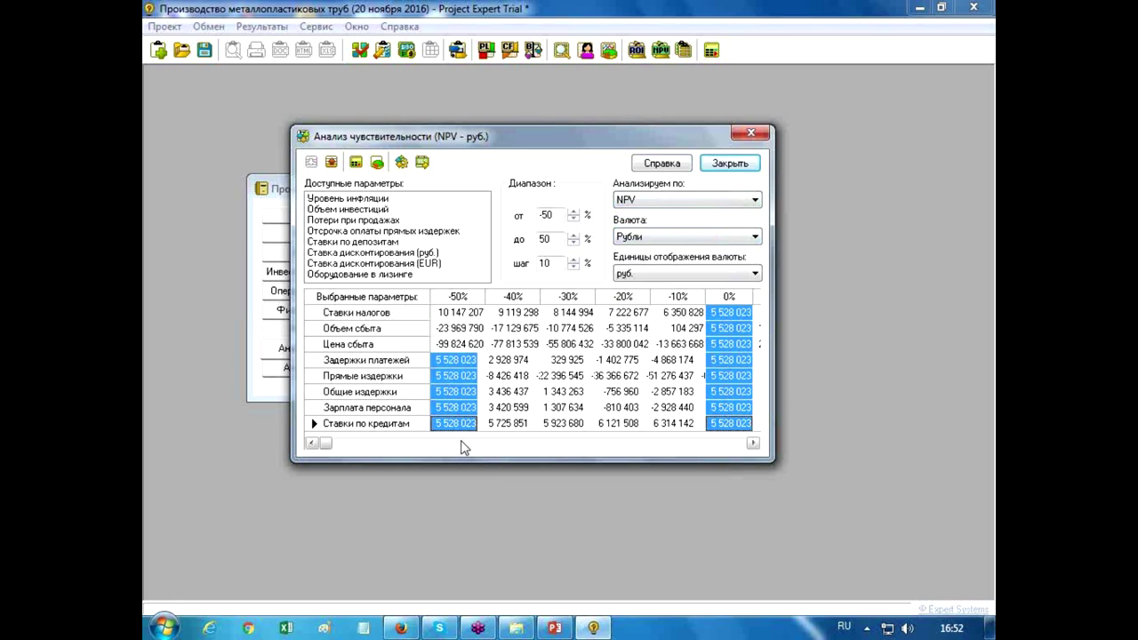
{"action": "left_click", "coordinate": [409, 313]}
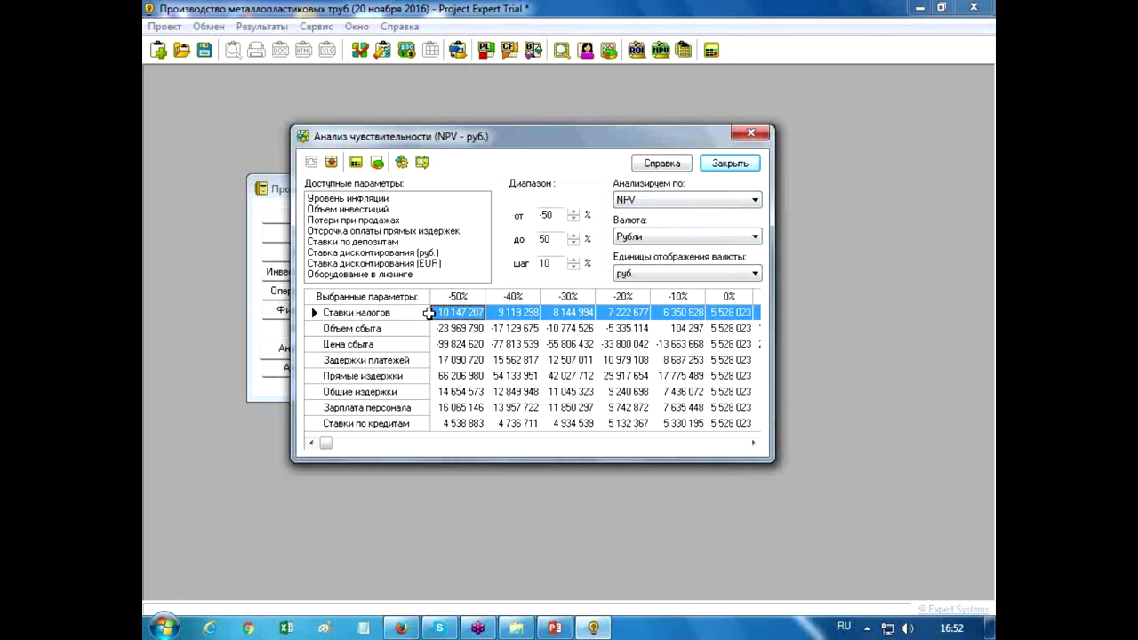
{"action": "left_click", "coordinate": [377, 162]}
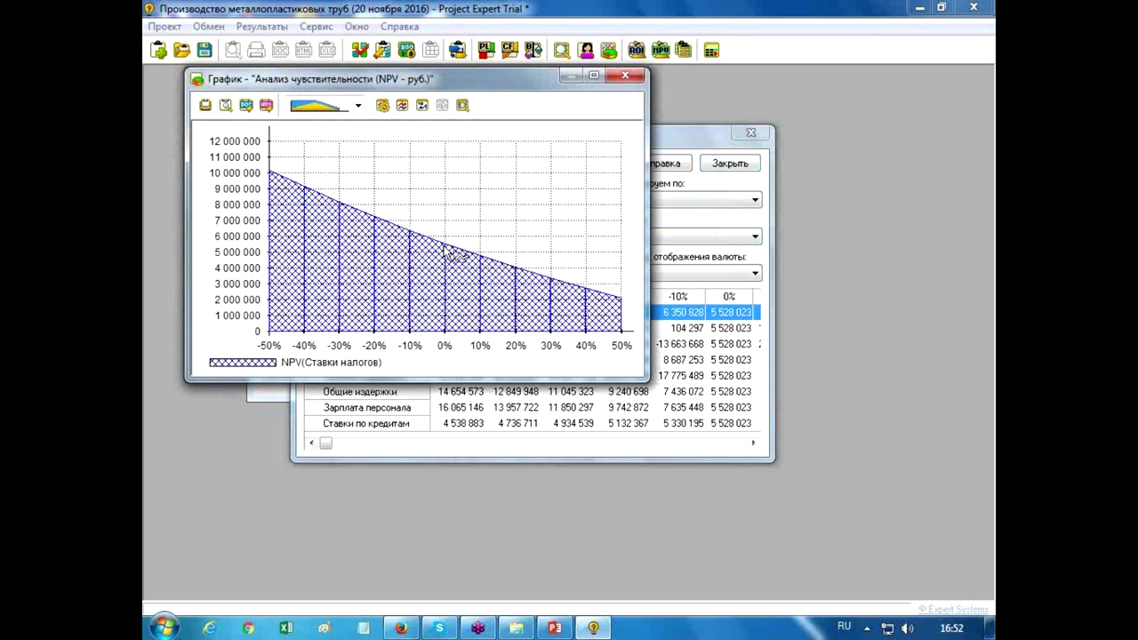
{"action": "left_click", "coordinate": [594, 75]}
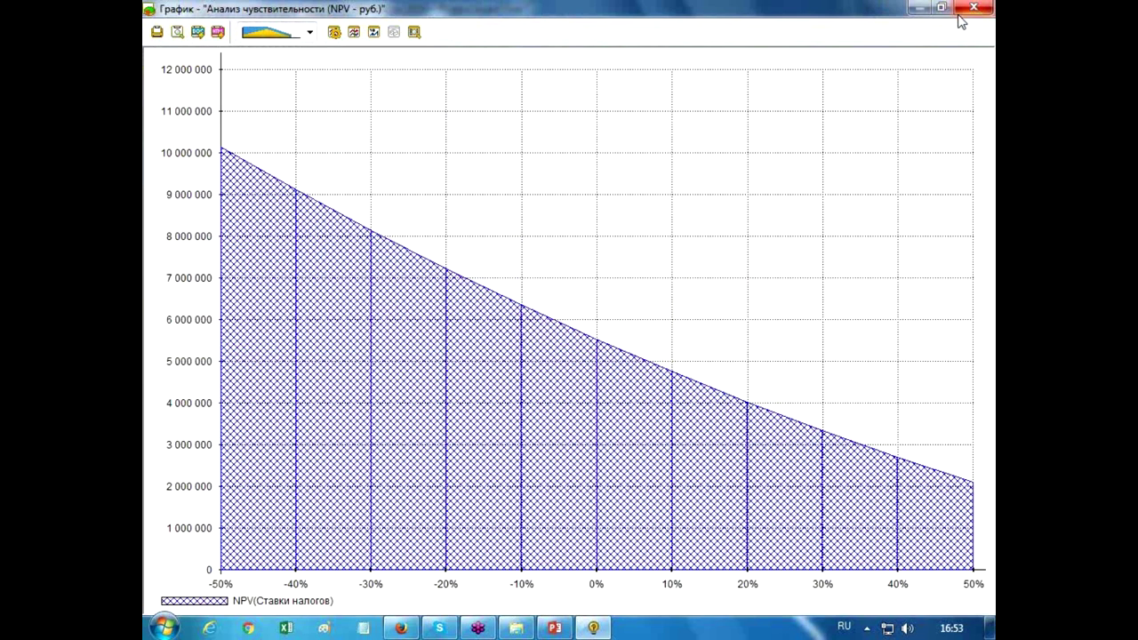
{"action": "double_click", "coordinate": [841, 14]}
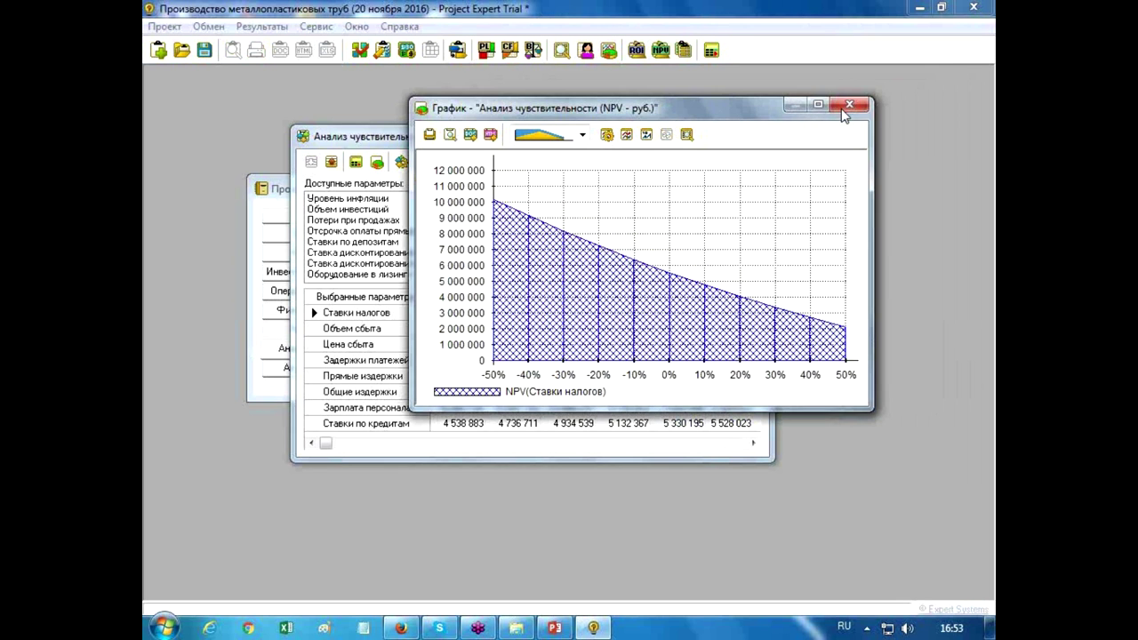
{"action": "left_click", "coordinate": [847, 108]}
Step: Chart the NPV sensitivity to Объем сбыта, examine the curve, and close the chart
{"action": "left_click", "coordinate": [418, 328]}
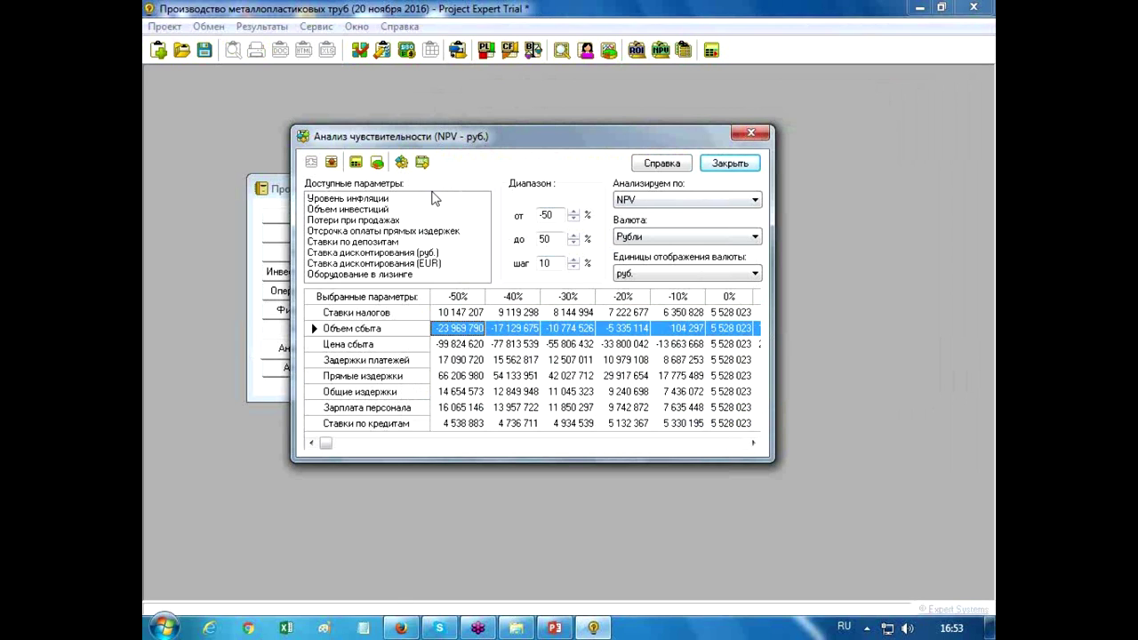
{"action": "left_click", "coordinate": [375, 162]}
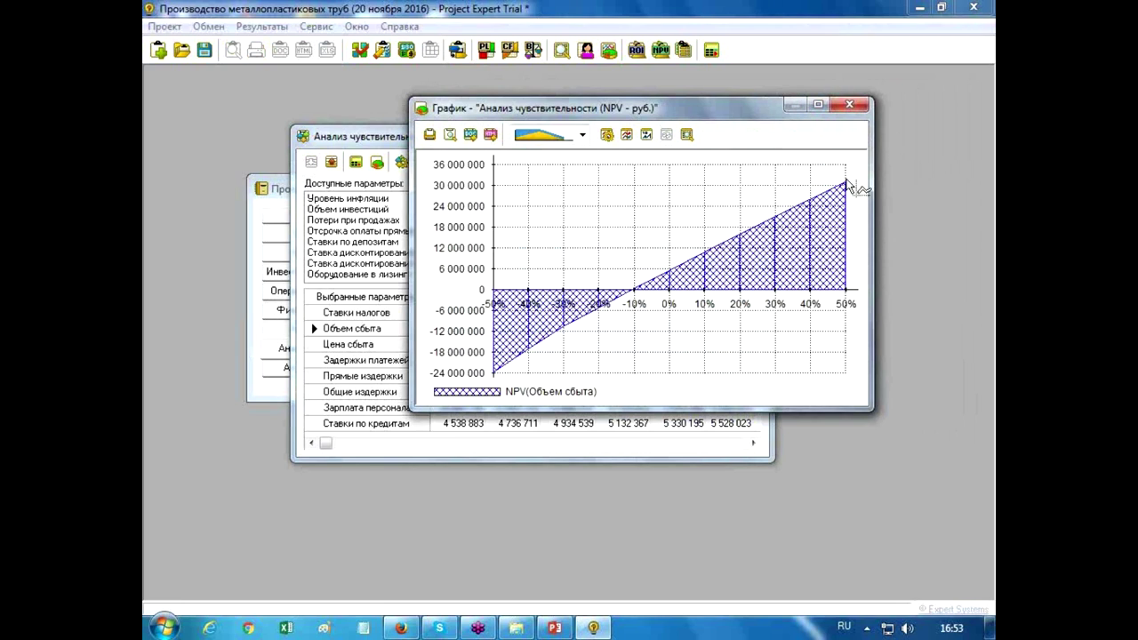
{"action": "left_click", "coordinate": [849, 105]}
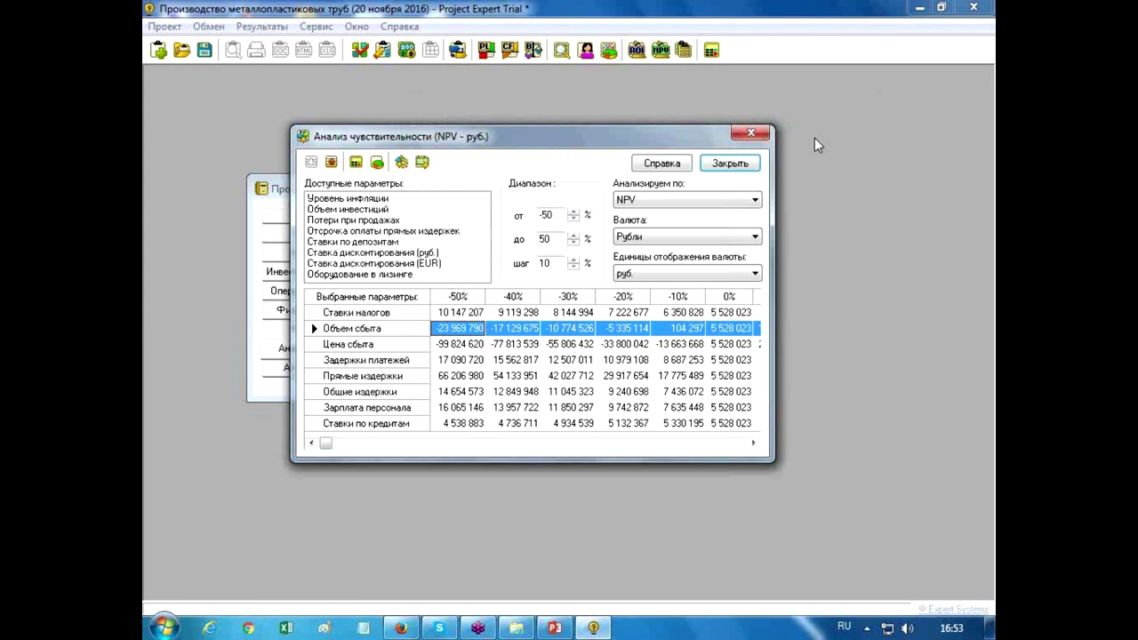
Step: Analyse sensitivity by Минимальный кэш (значение), view the Объем сбыта chart full screen, and close it
{"action": "left_click", "coordinate": [700, 201]}
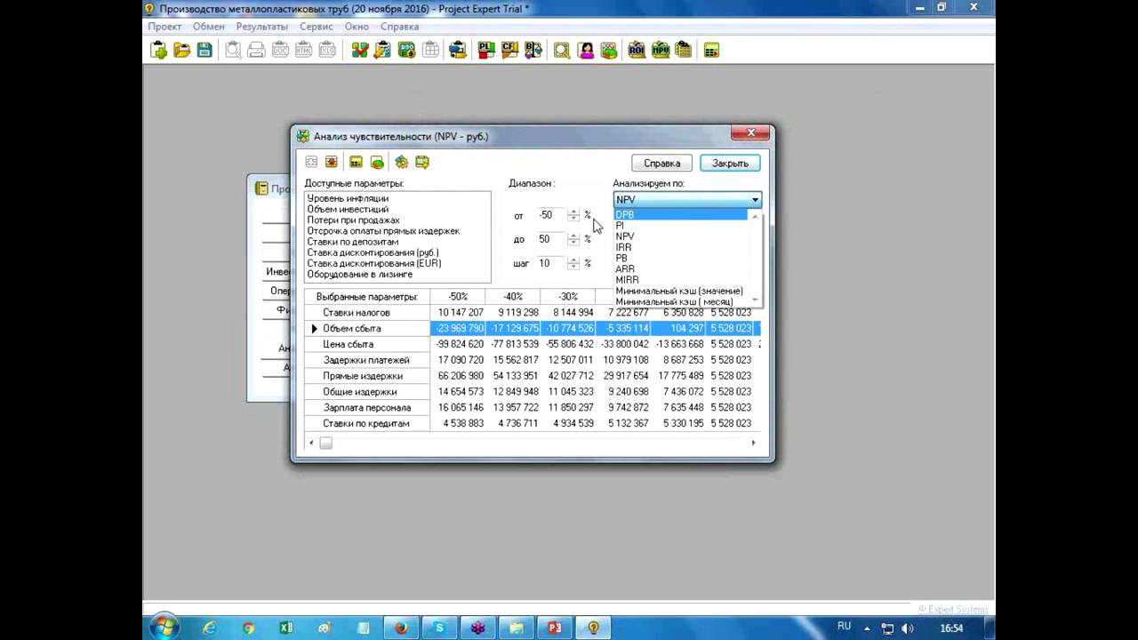
{"action": "left_click", "coordinate": [642, 292]}
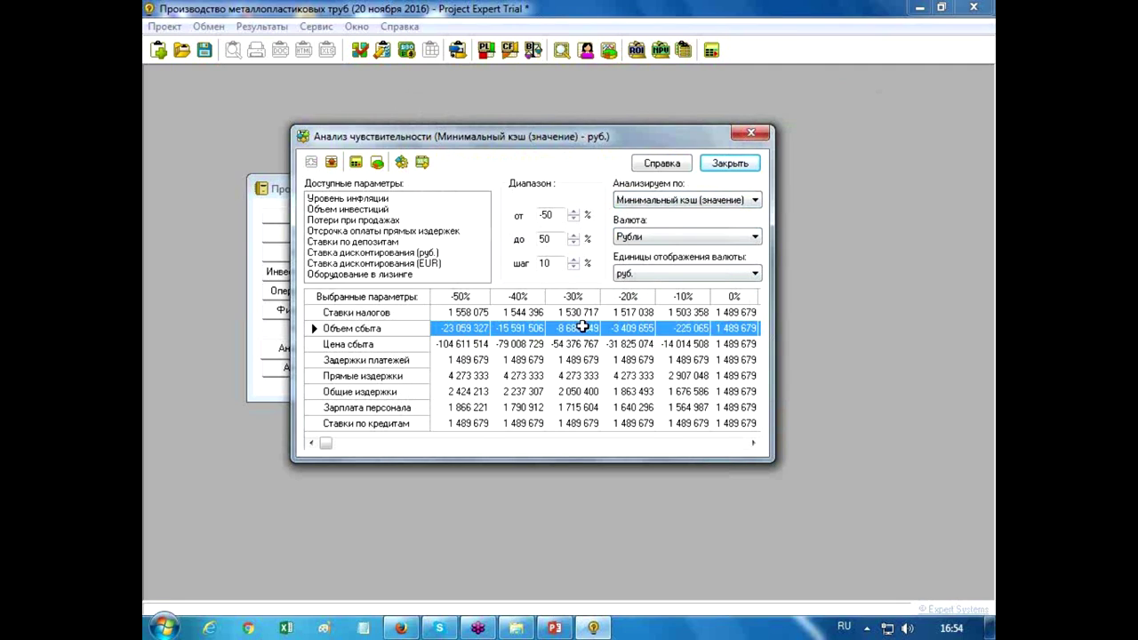
{"action": "left_click", "coordinate": [377, 161]}
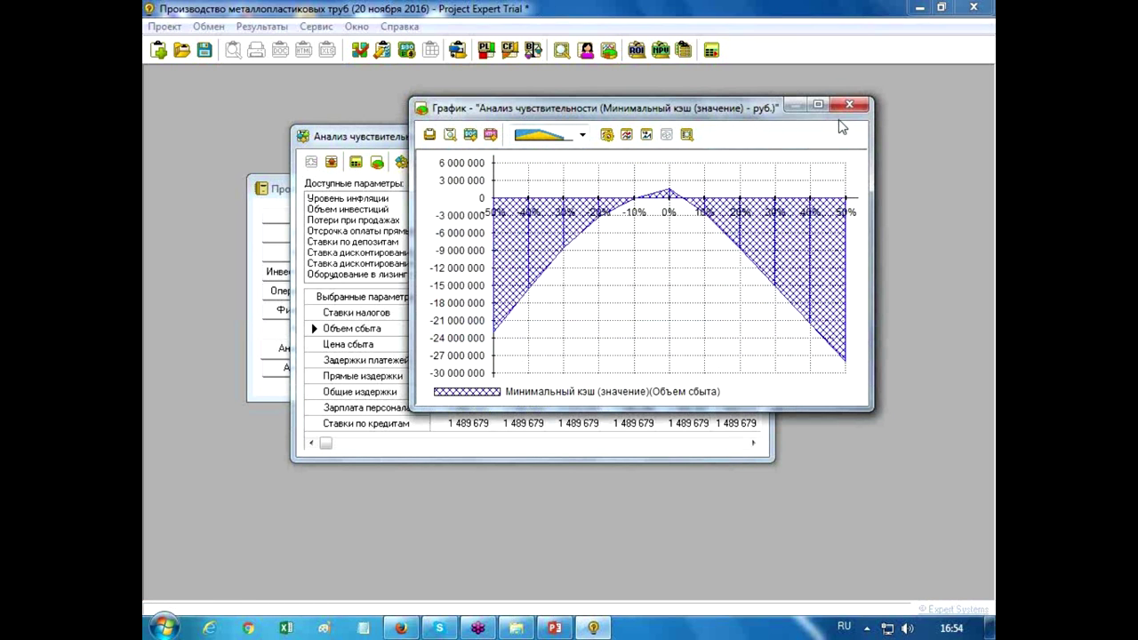
{"action": "left_click", "coordinate": [818, 107]}
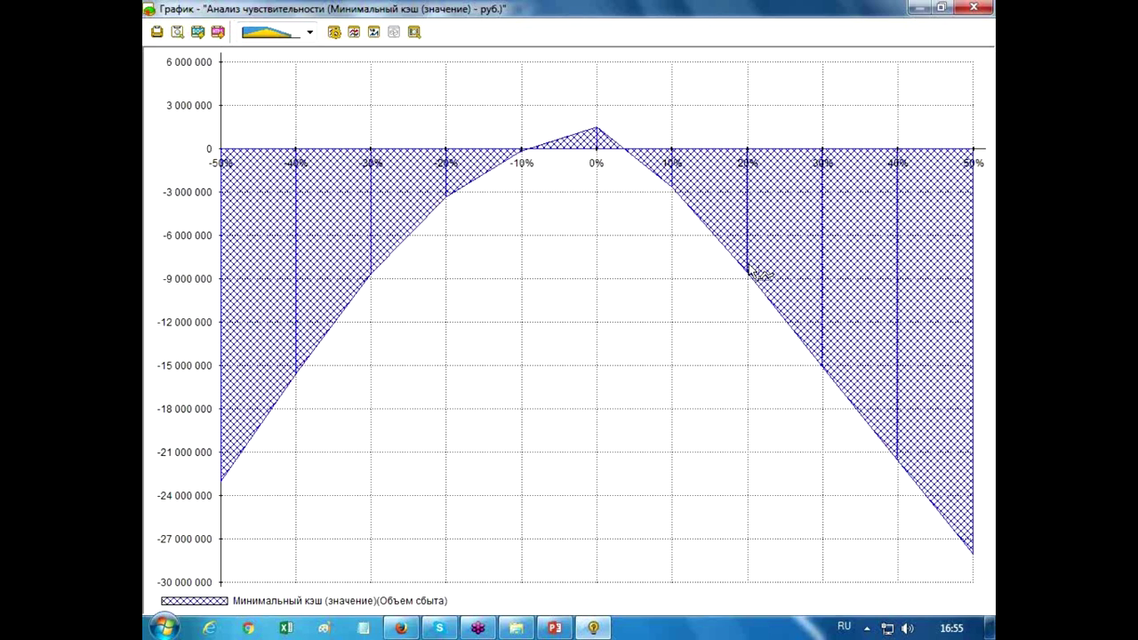
{"action": "key", "text": "Escape"}
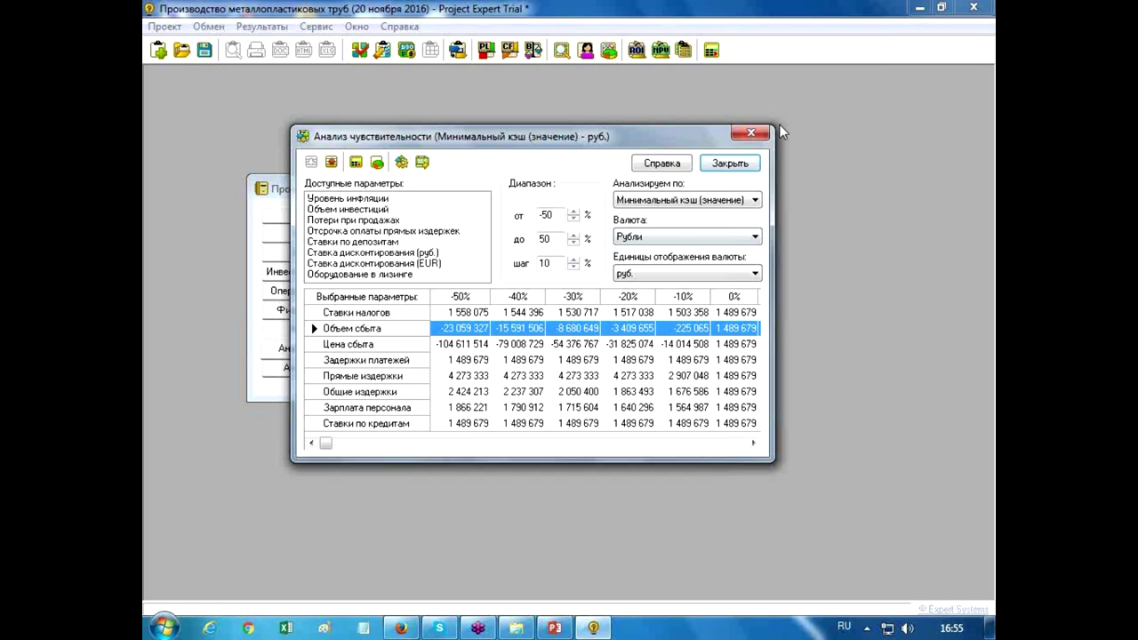
Step: Analyse sensitivity by Минимальный кэш (месяц), view the Объем сбыта chart, and close it
{"action": "left_click", "coordinate": [638, 203]}
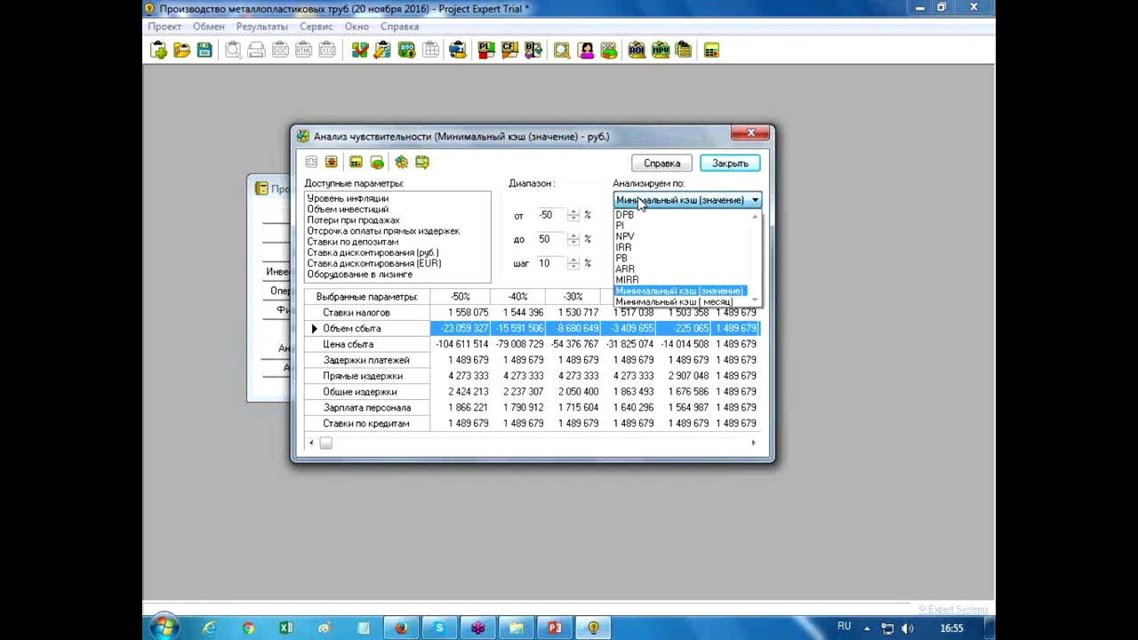
{"action": "left_click", "coordinate": [656, 302]}
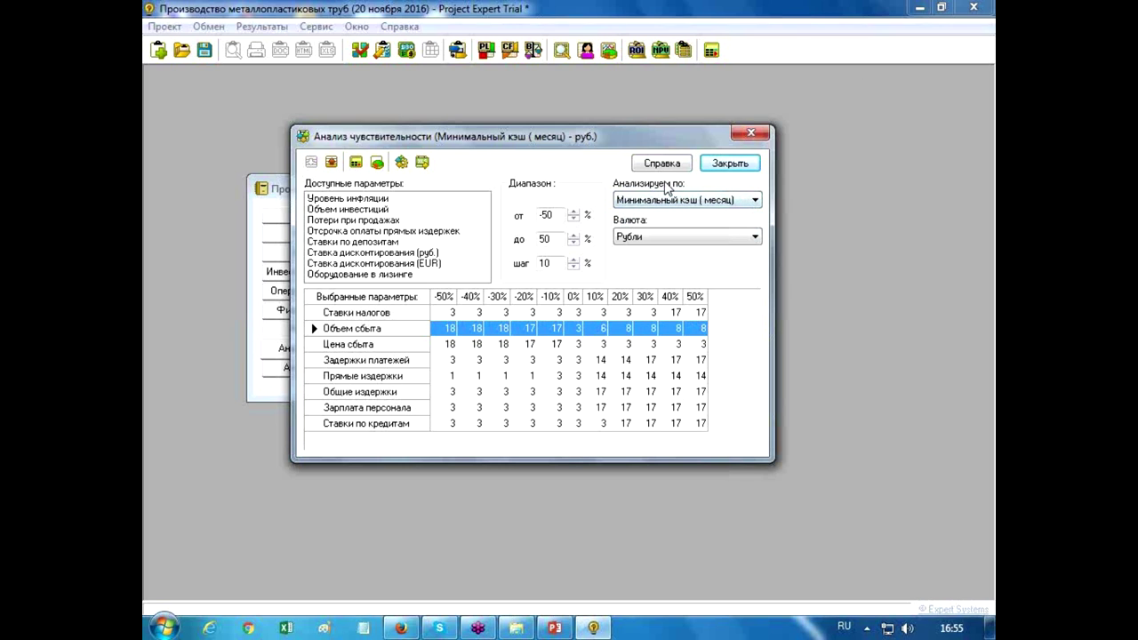
{"action": "left_click", "coordinate": [377, 162]}
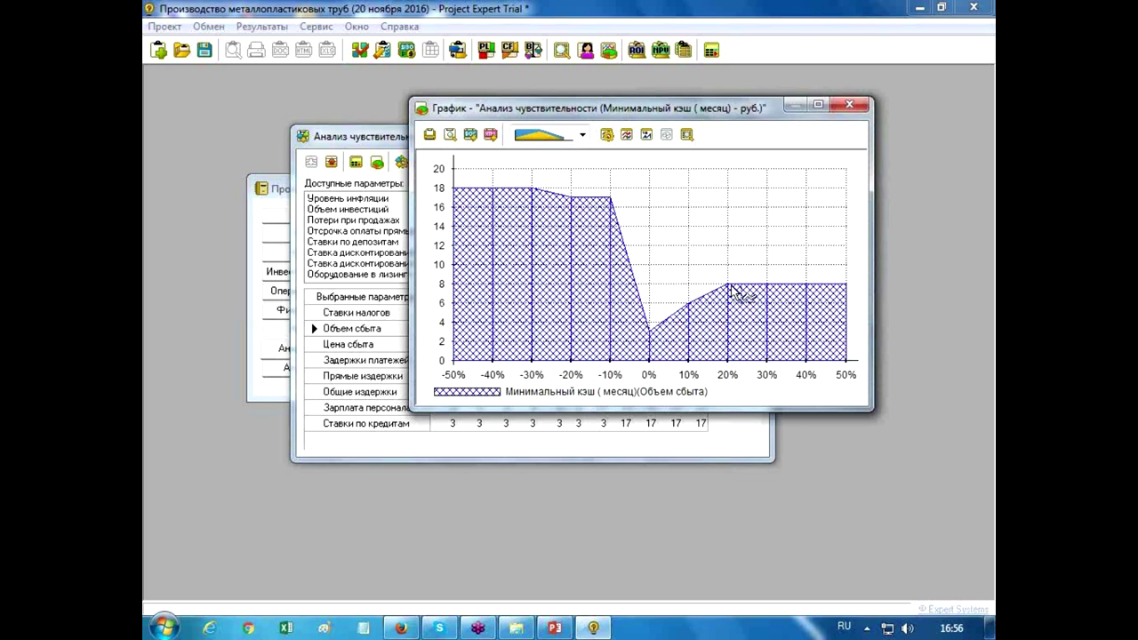
{"action": "left_click", "coordinate": [849, 106]}
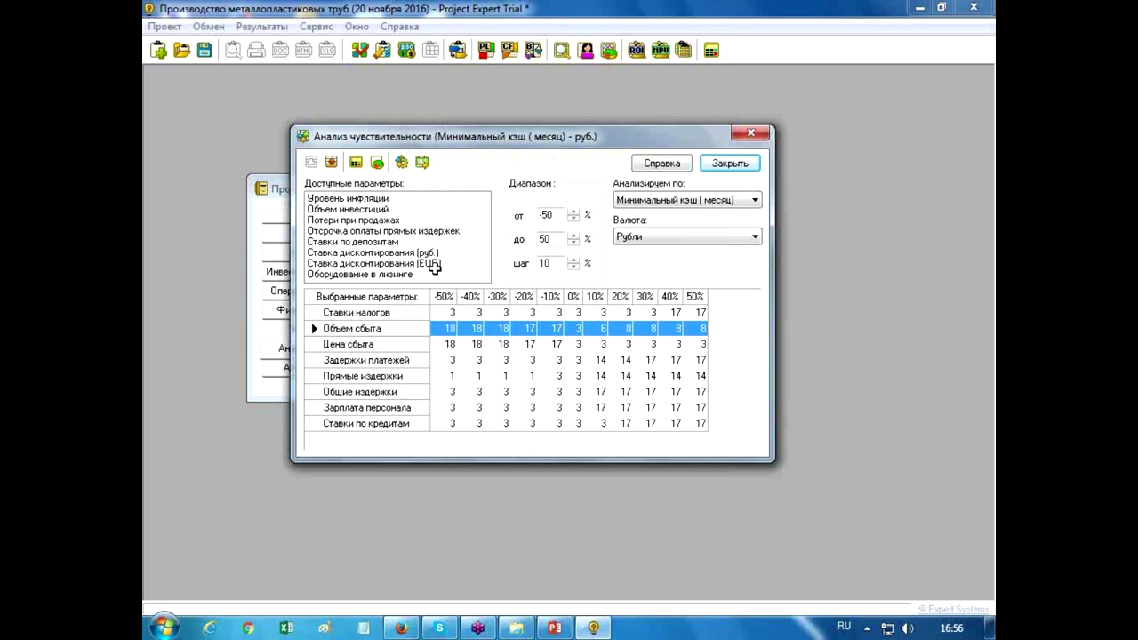
Step: Review the sensitivity table by PB and by IRR, and close the sensitivity analysis
{"action": "left_click", "coordinate": [752, 201]}
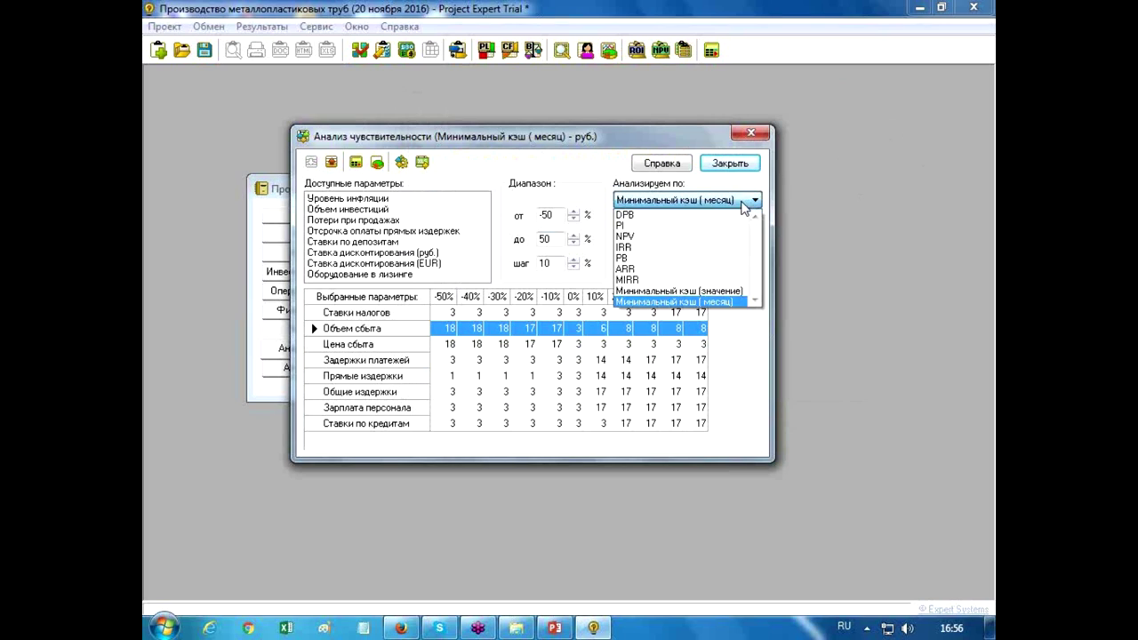
{"action": "left_click", "coordinate": [677, 263]}
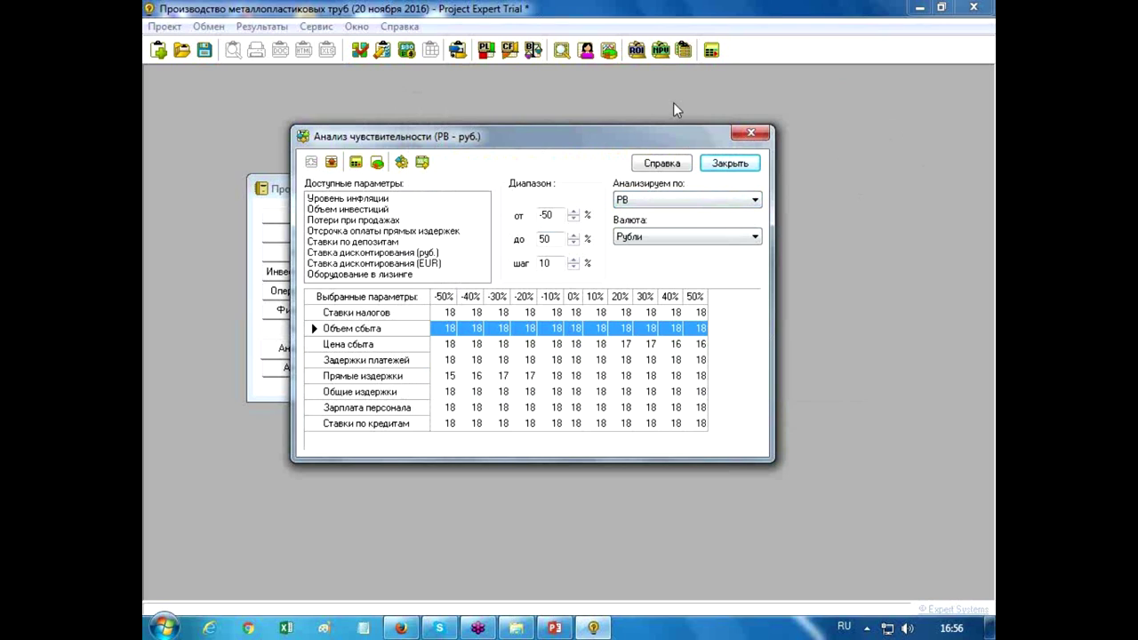
{"action": "left_click", "coordinate": [699, 199]}
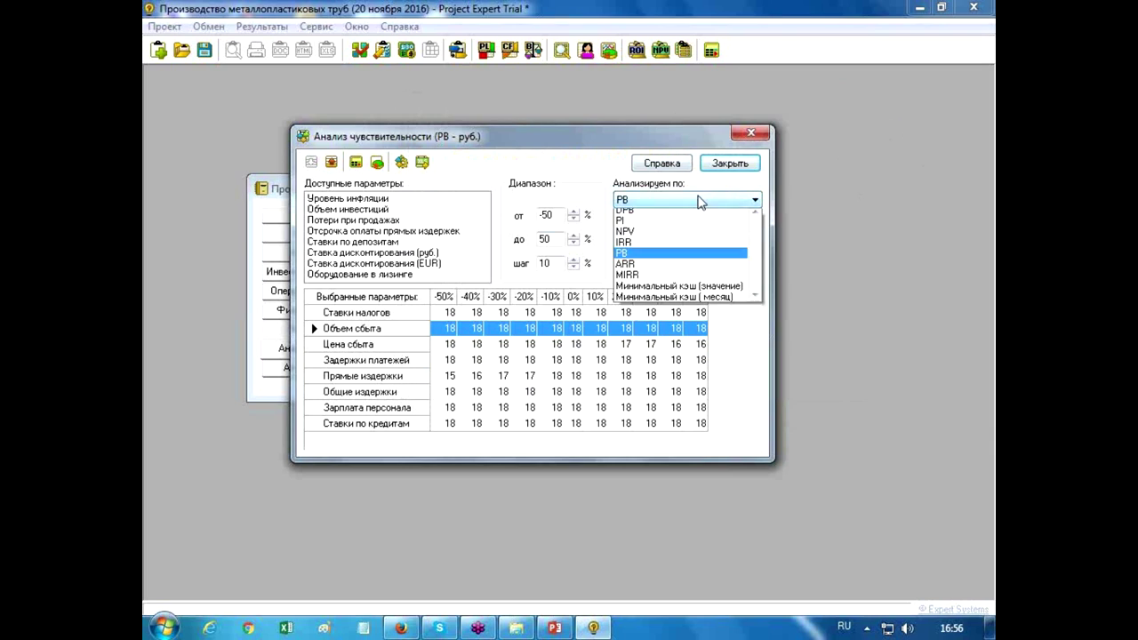
{"action": "left_click", "coordinate": [692, 247]}
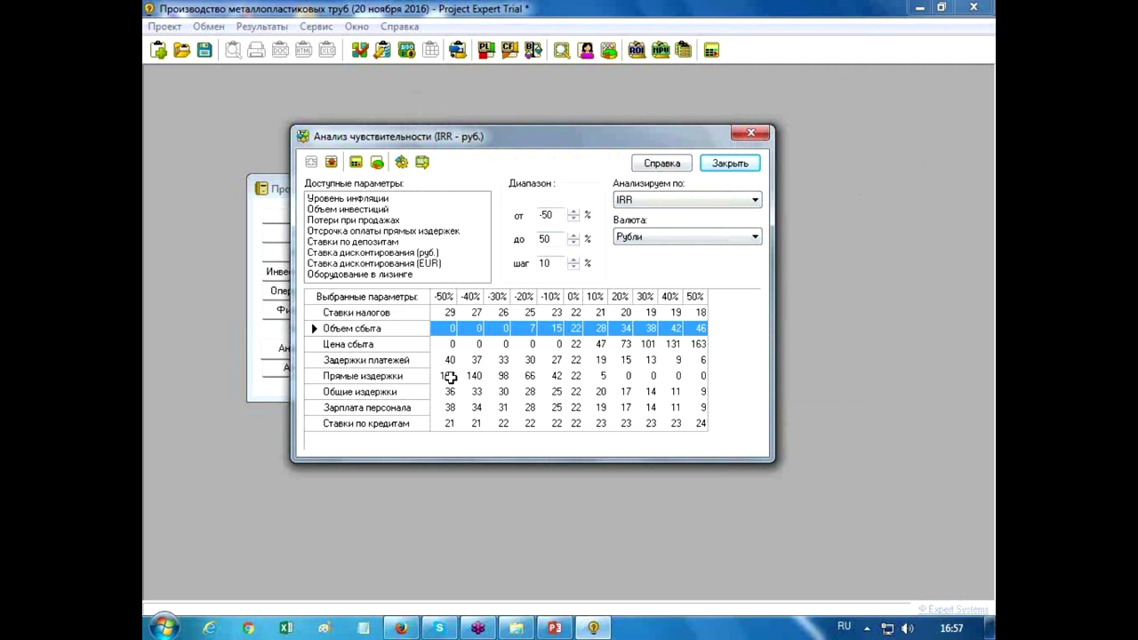
{"action": "left_click", "coordinate": [751, 135]}
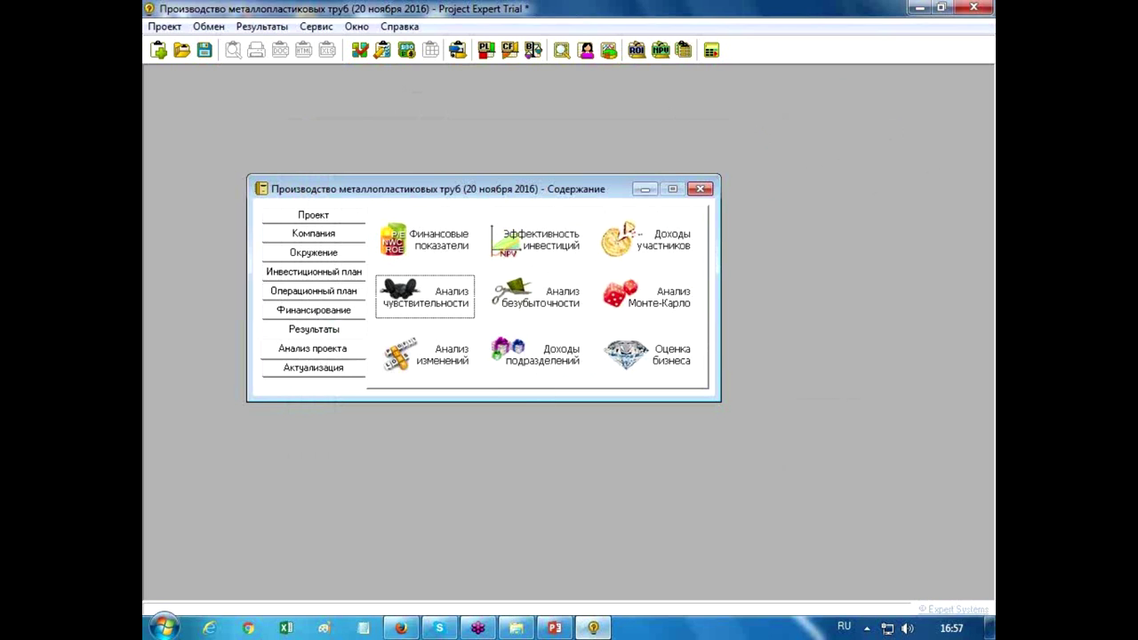
Step: Switch to the PowerPoint presentation and advance the slide show past the «Вопросы?» slide to the closing thank-you slide
{"action": "left_click", "coordinate": [555, 628]}
{"action": "left_click", "coordinate": [251, 562]}
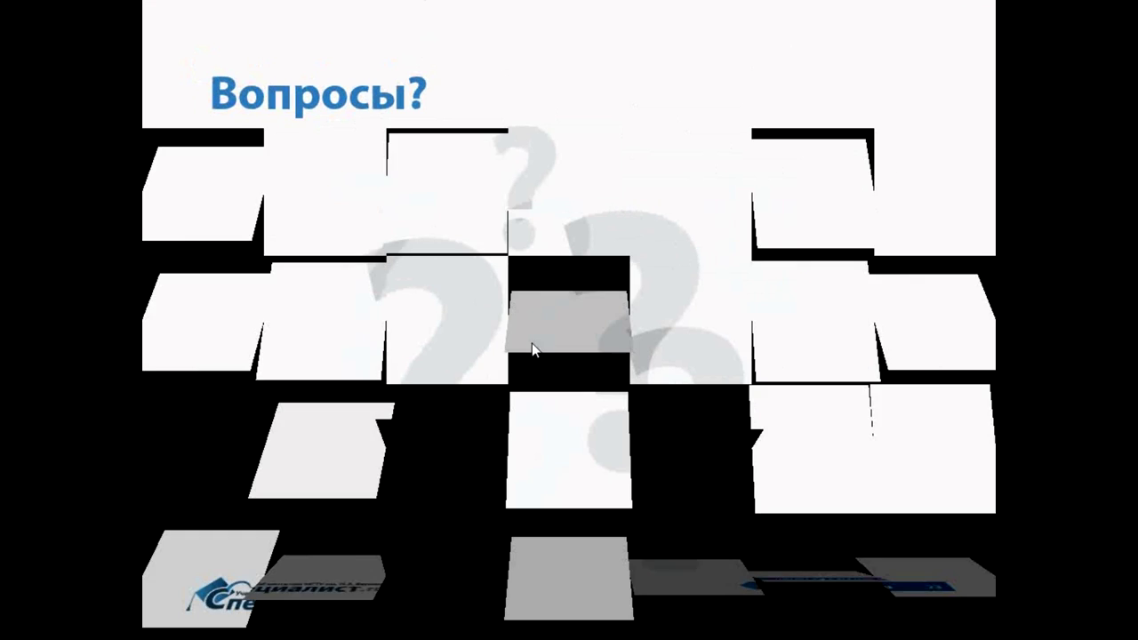
{"action": "left_click", "coordinate": [531, 348]}
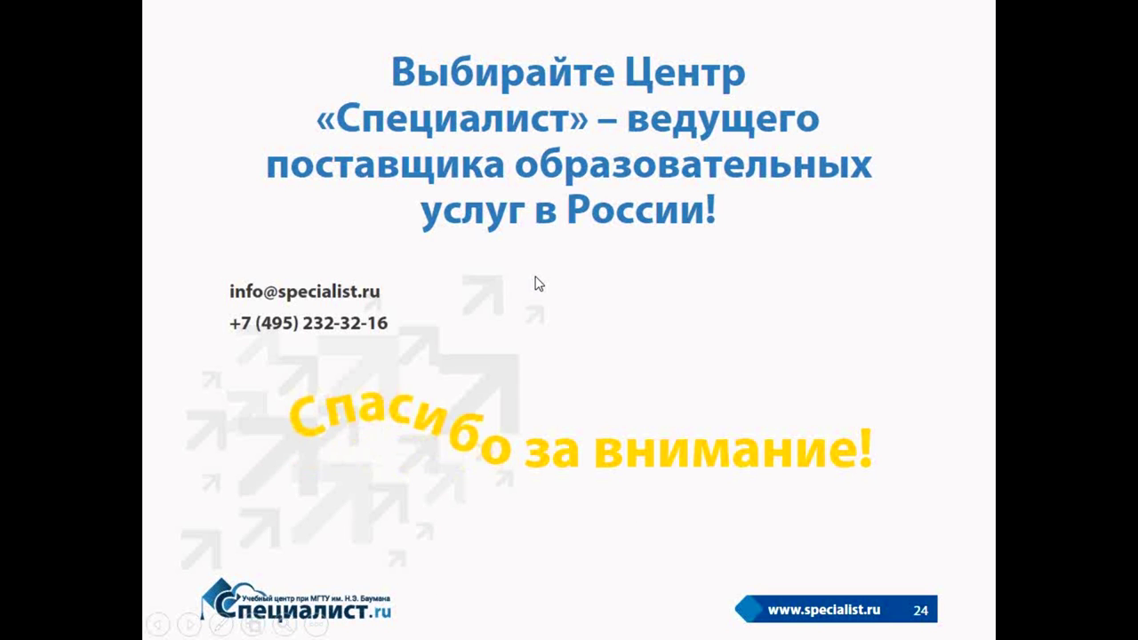